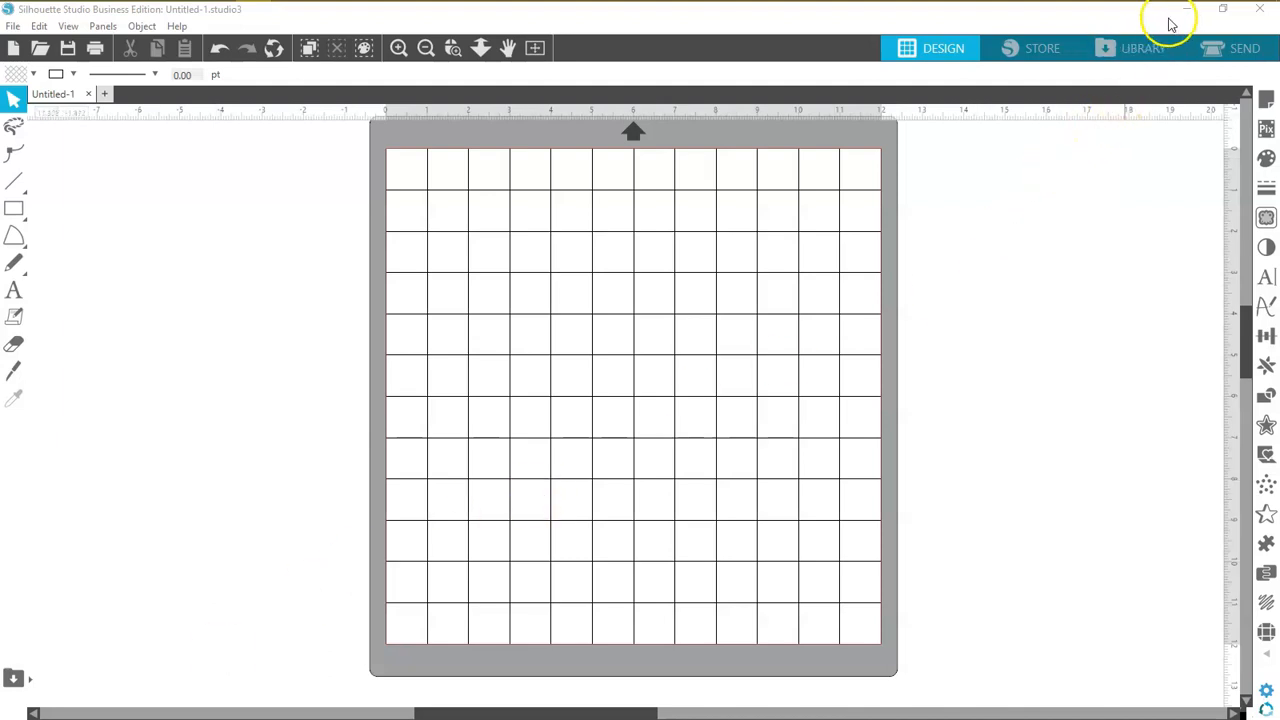
Step: Switch to the desktop, open the Fonts folder in a maximized File Explorer window and narrow its navigation pane
left_click_drag(1123, 20, 0, 44)
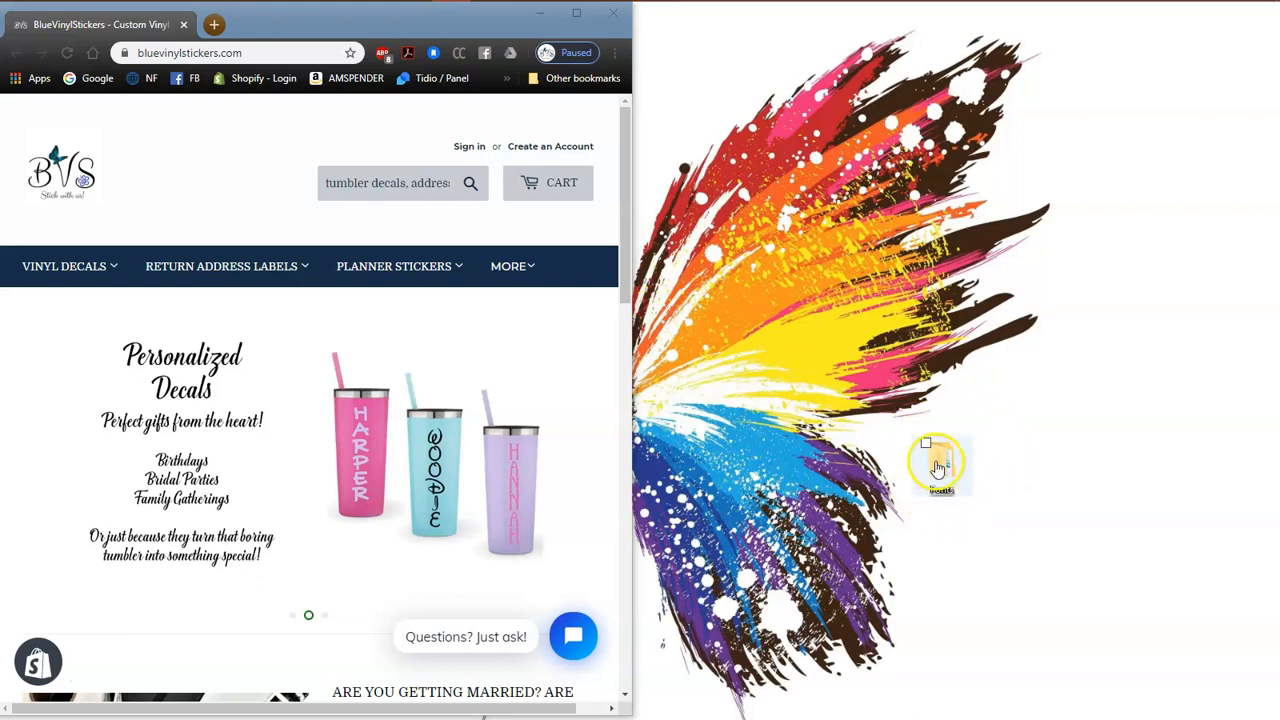
left_click(938, 466)
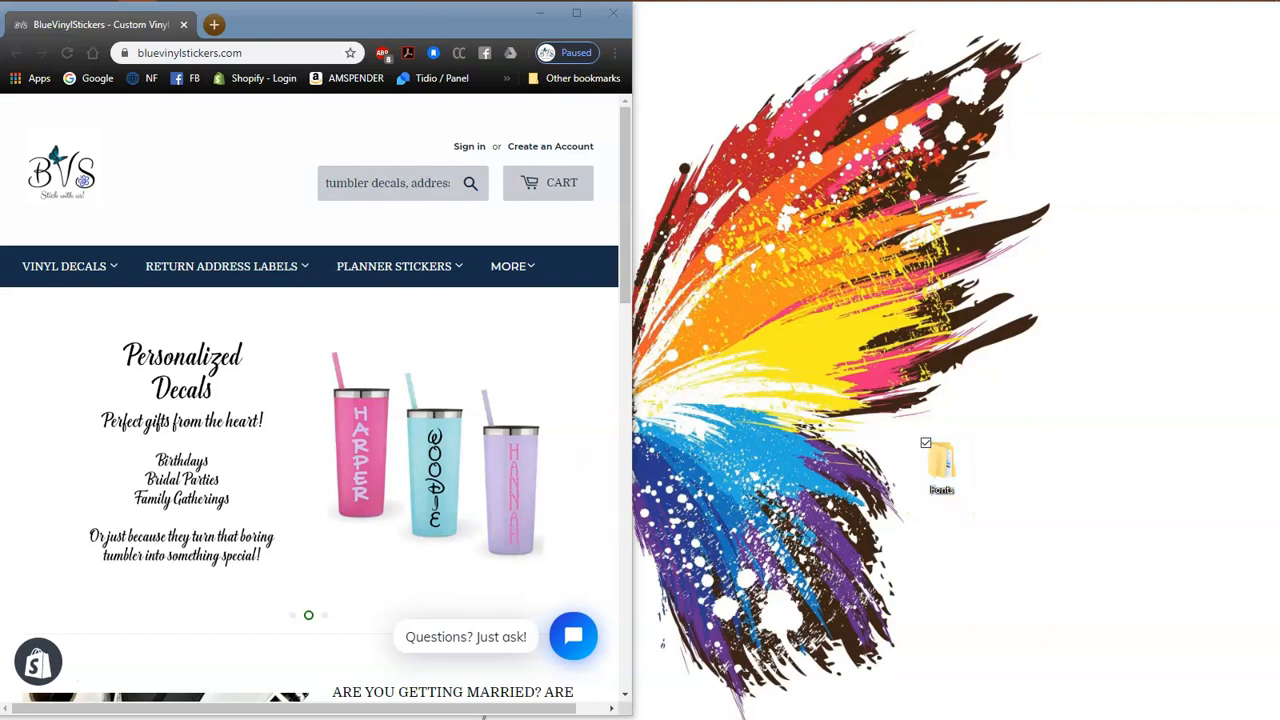
left_click_drag(146, 77, 758, 35)
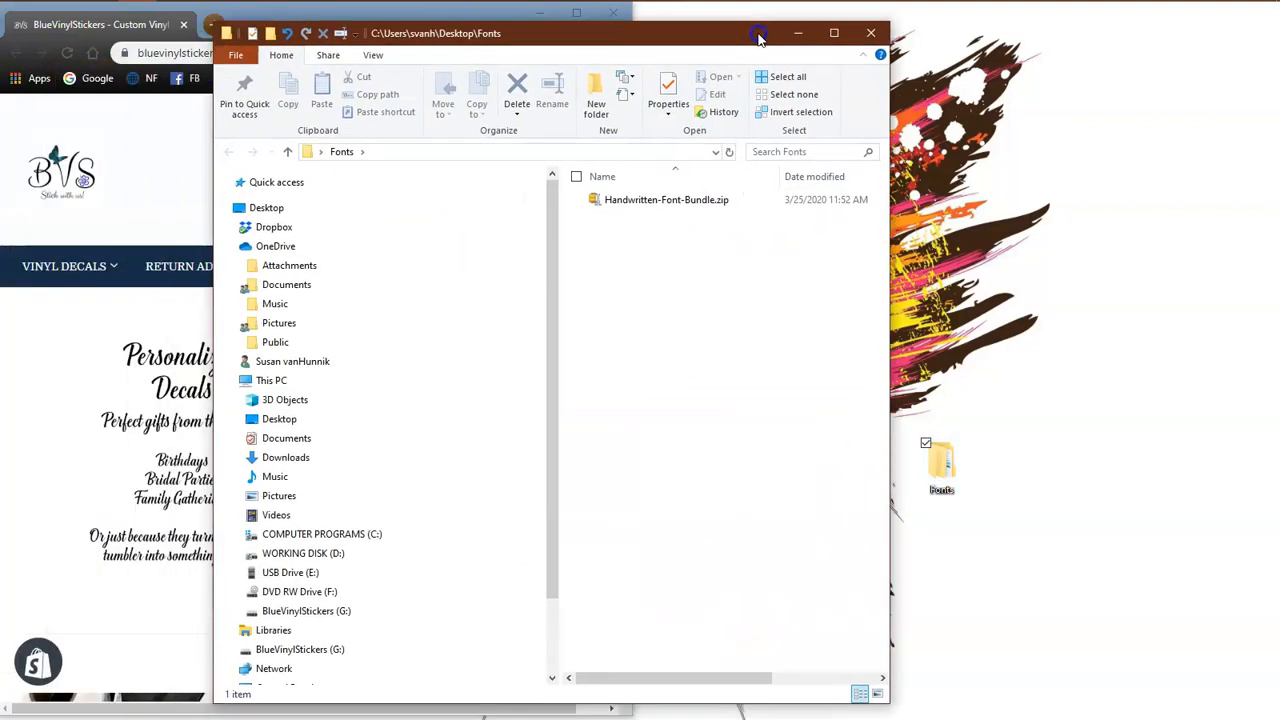
left_click(832, 36)
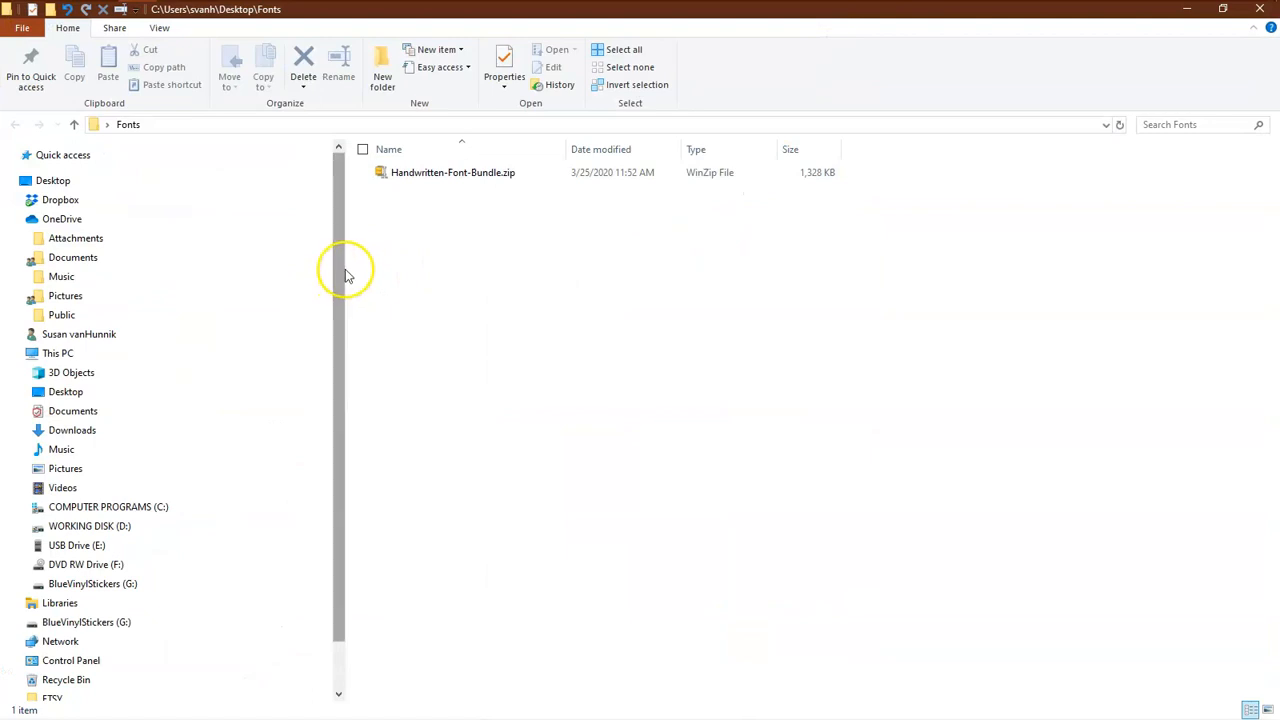
left_click_drag(341, 277, 30, 273)
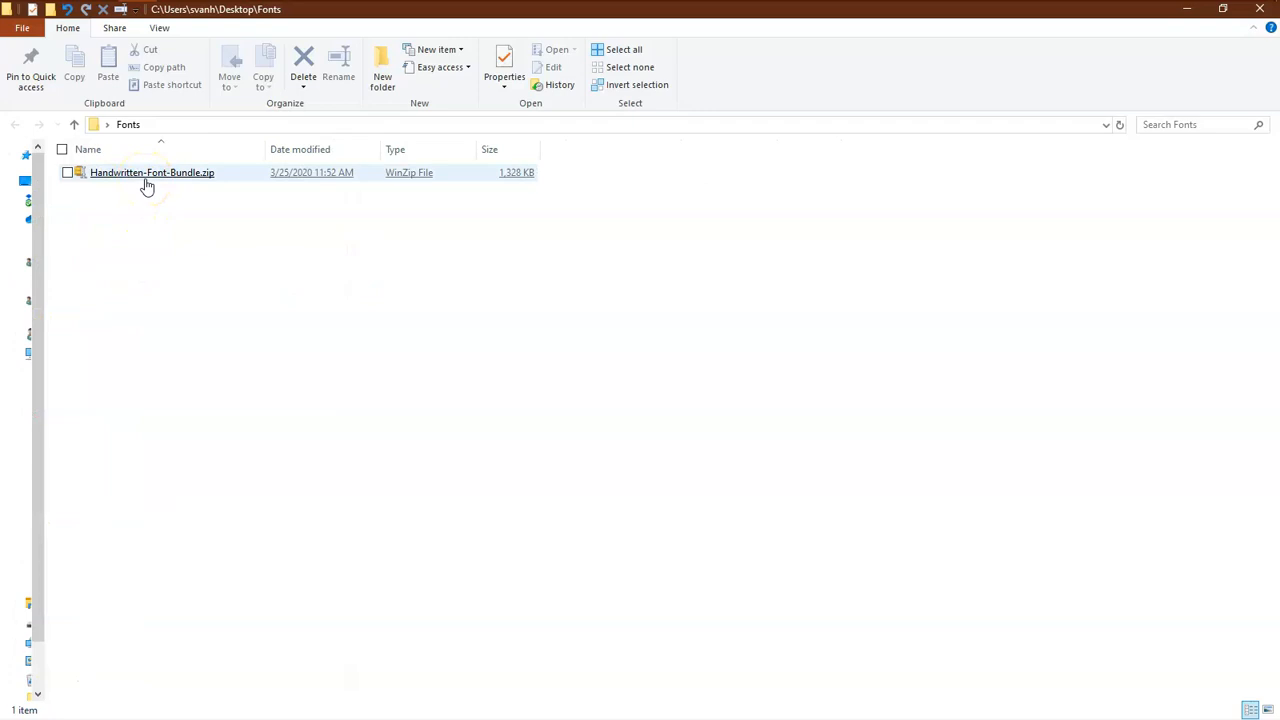
Step: Unzip Handwritten-Font-Bundle.zip with WinZip into a Handwritten-Font-Bundle folder inside the Fonts folder
mouse_move(147, 186)
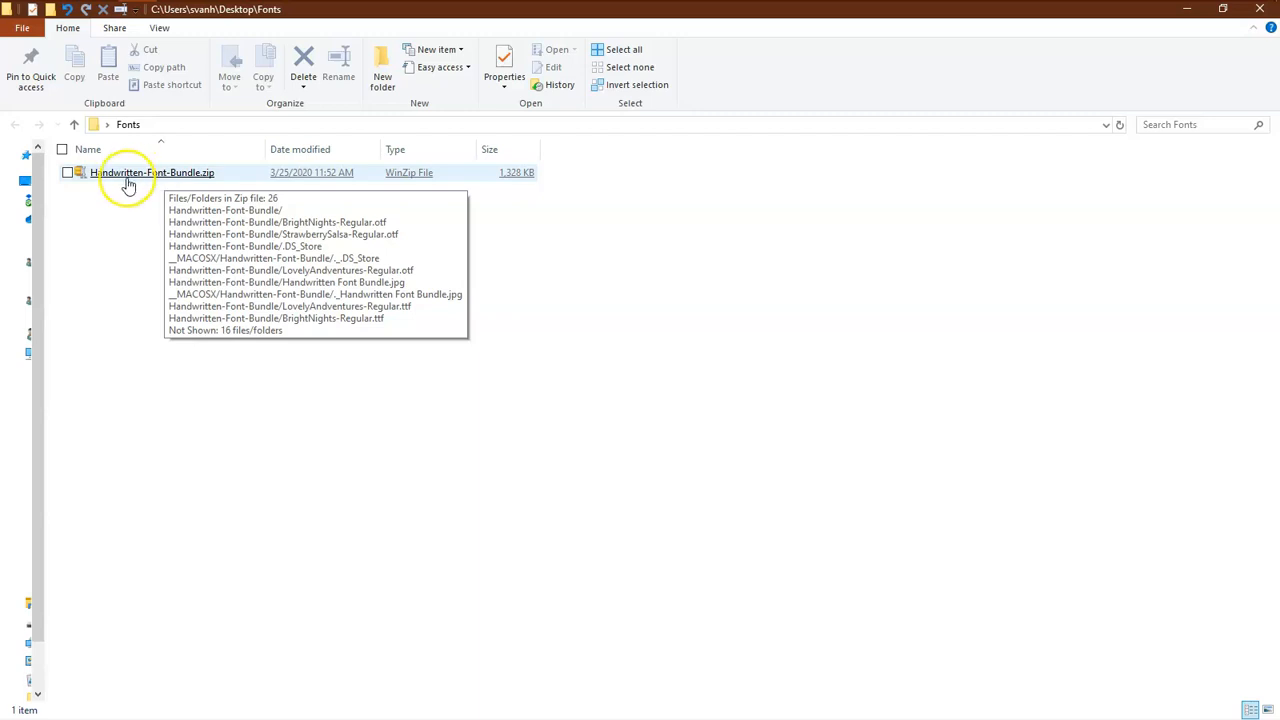
right_click(127, 176)
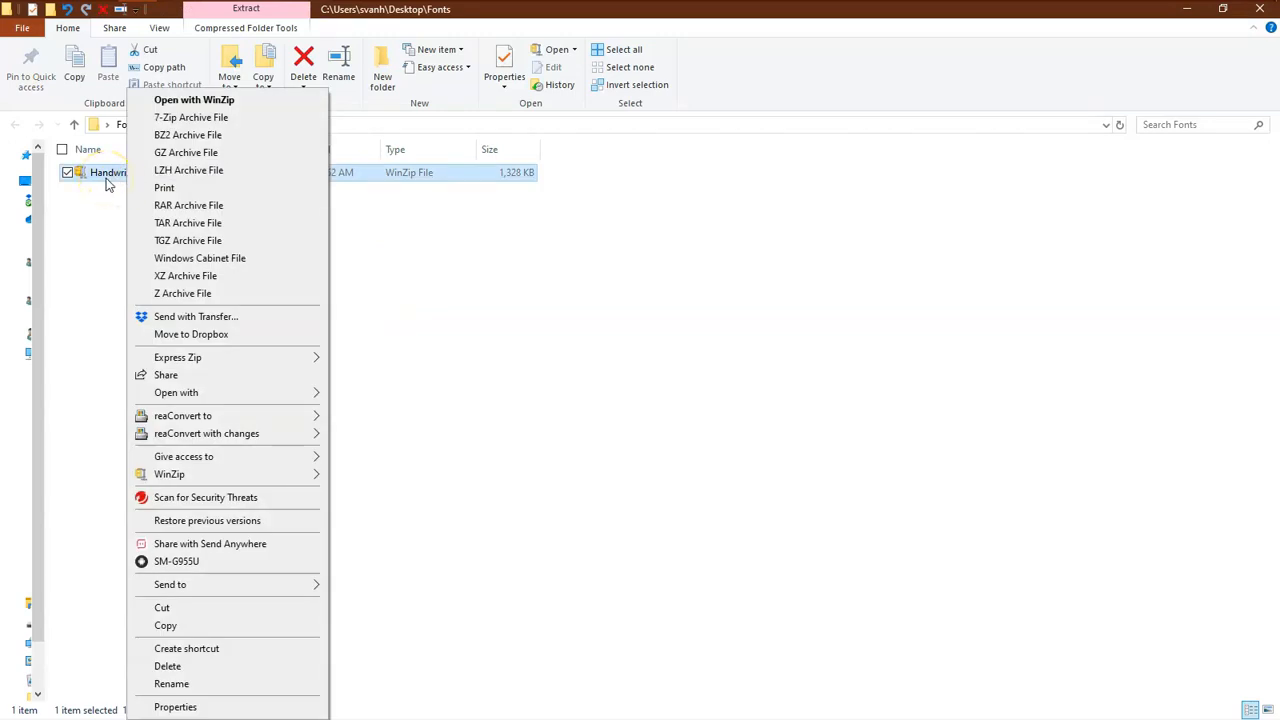
mouse_move(177, 478)
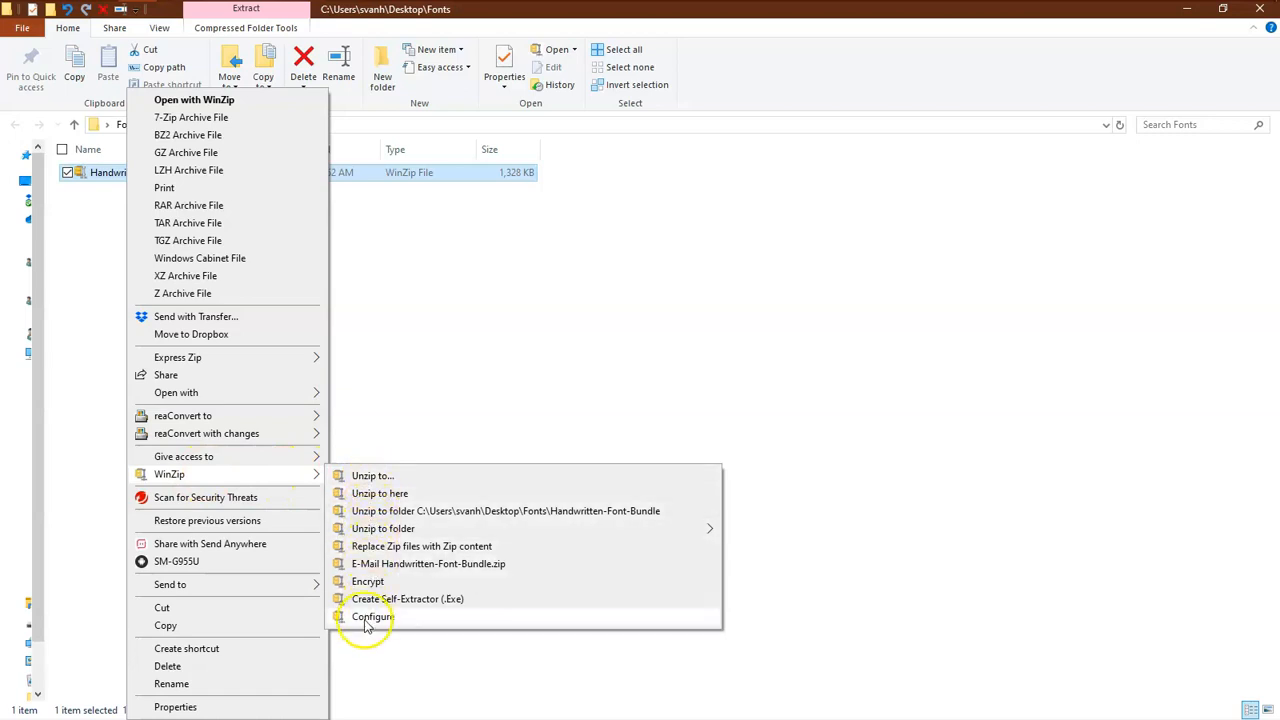
left_click(409, 512)
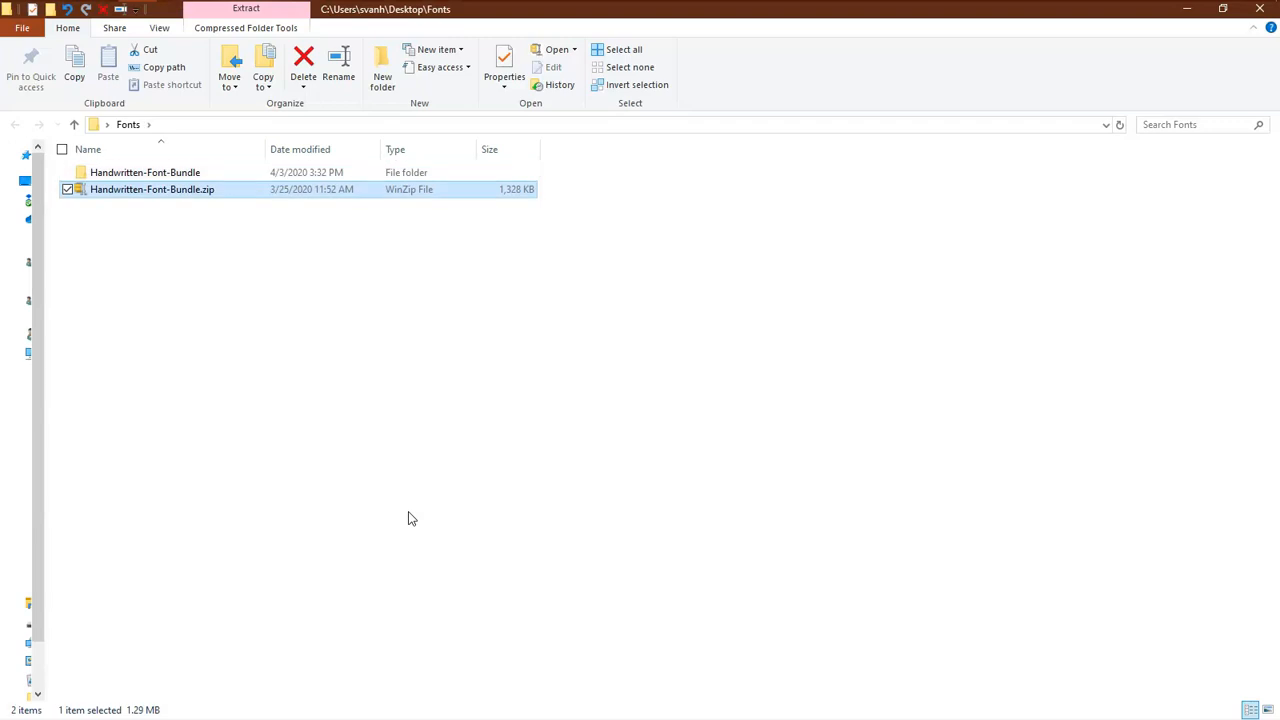
Step: Delete the __MACOSX folder from the extracted Handwritten-Font-Bundle folder
left_click(130, 175)
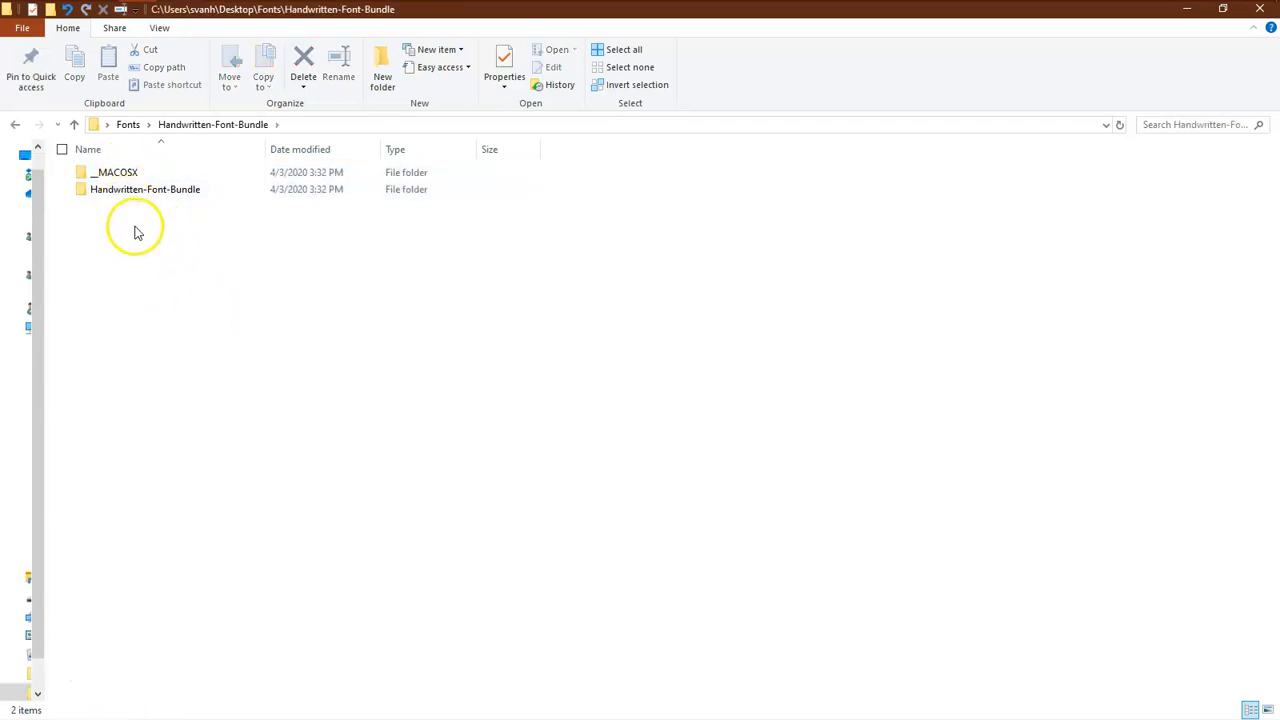
left_click(116, 176)
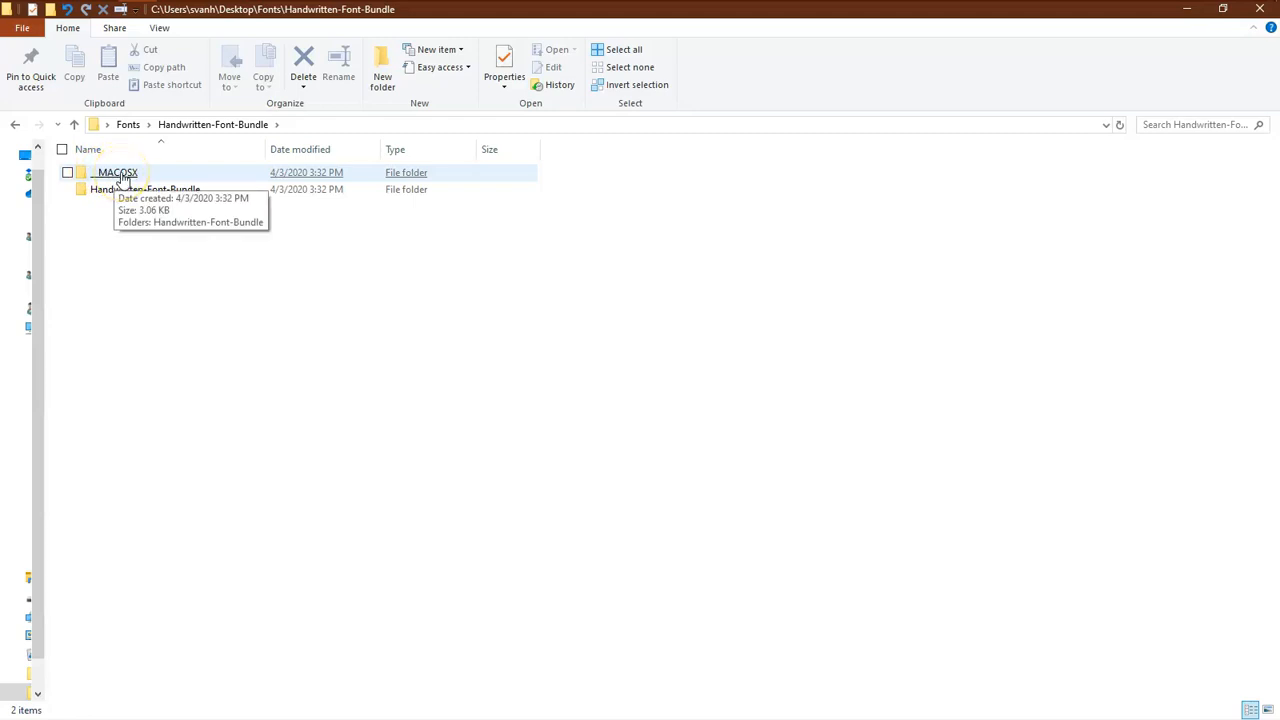
right_click(120, 175)
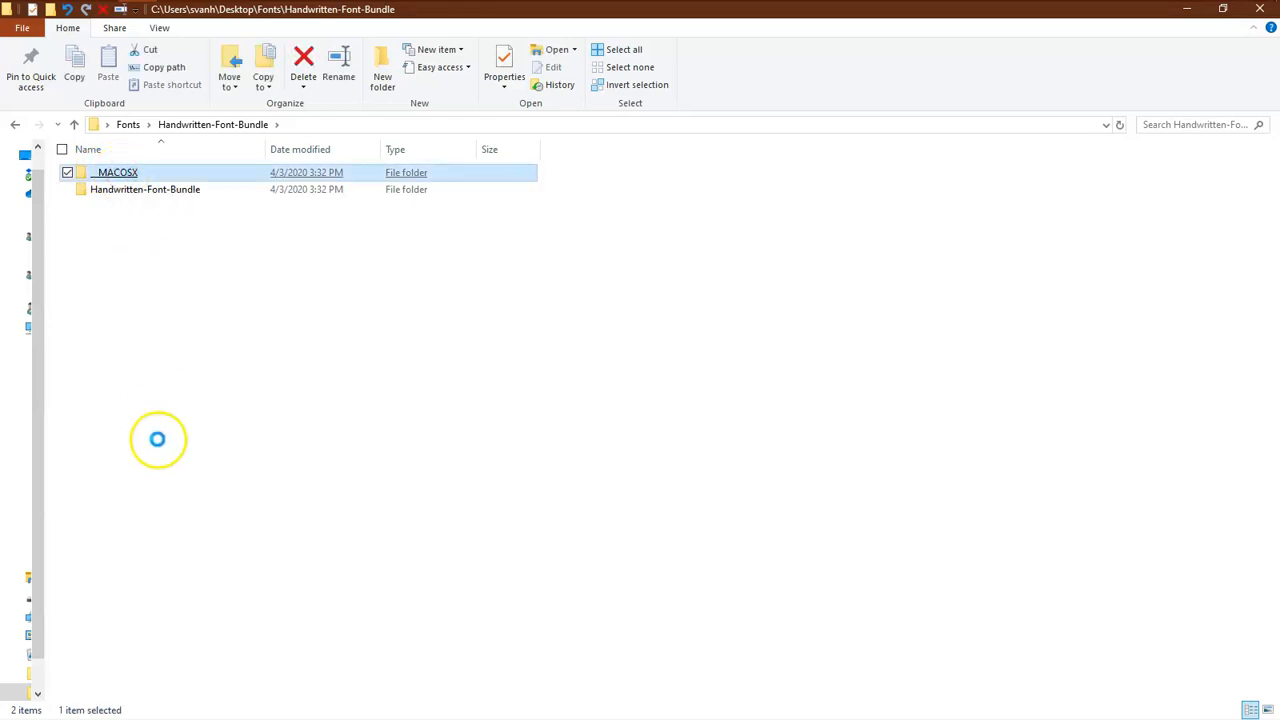
left_click(166, 651)
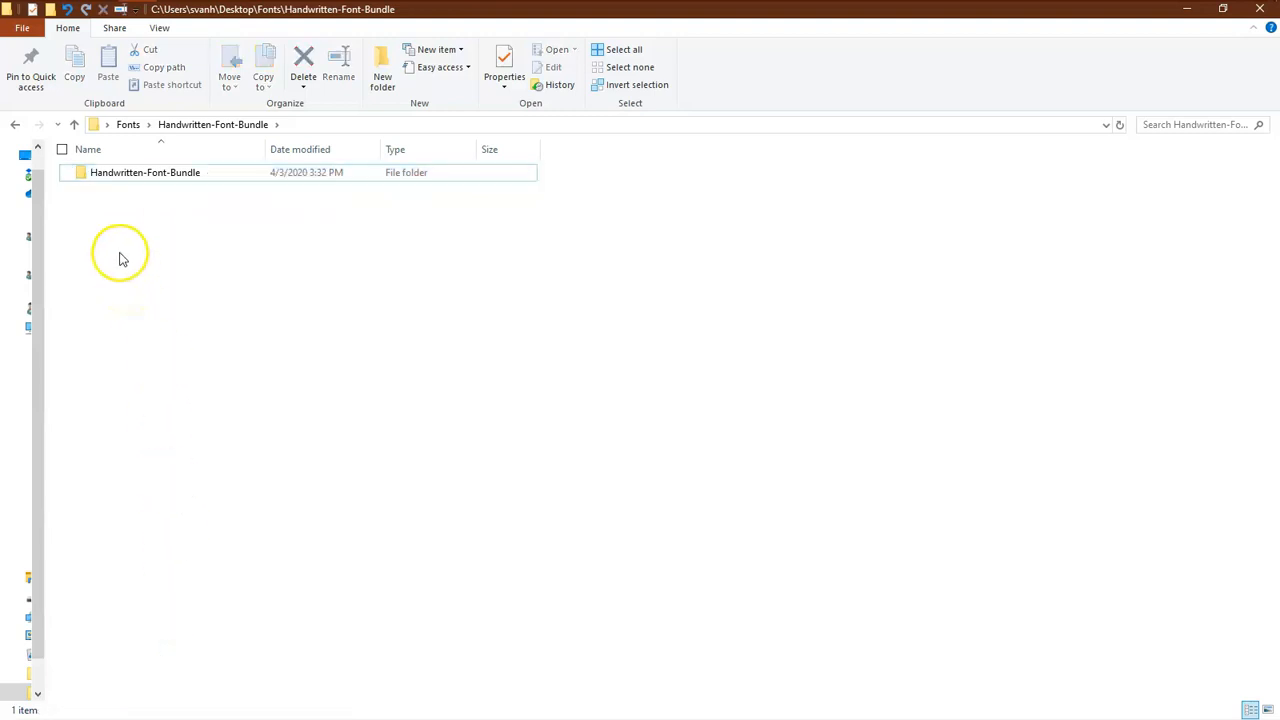
Step: Open the inner Handwritten-Font-Bundle folder and filter its files by type to show only TrueType font files
left_click(111, 178)
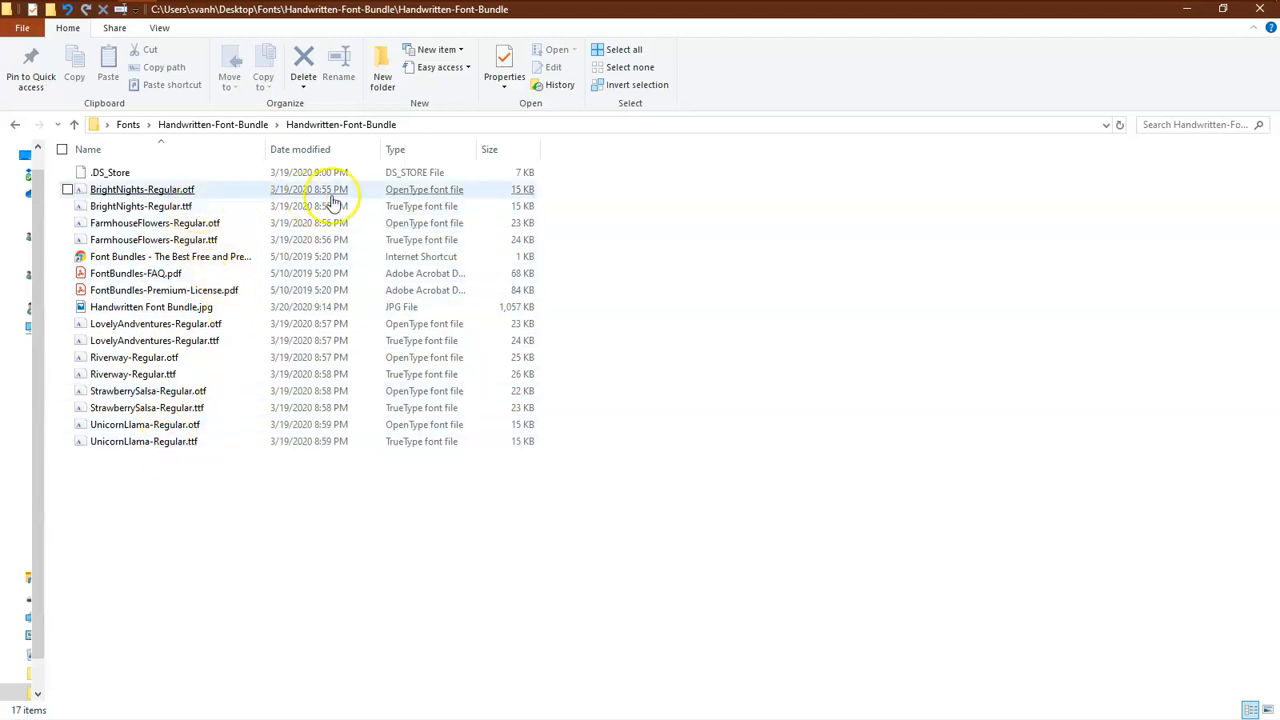
left_click(424, 198)
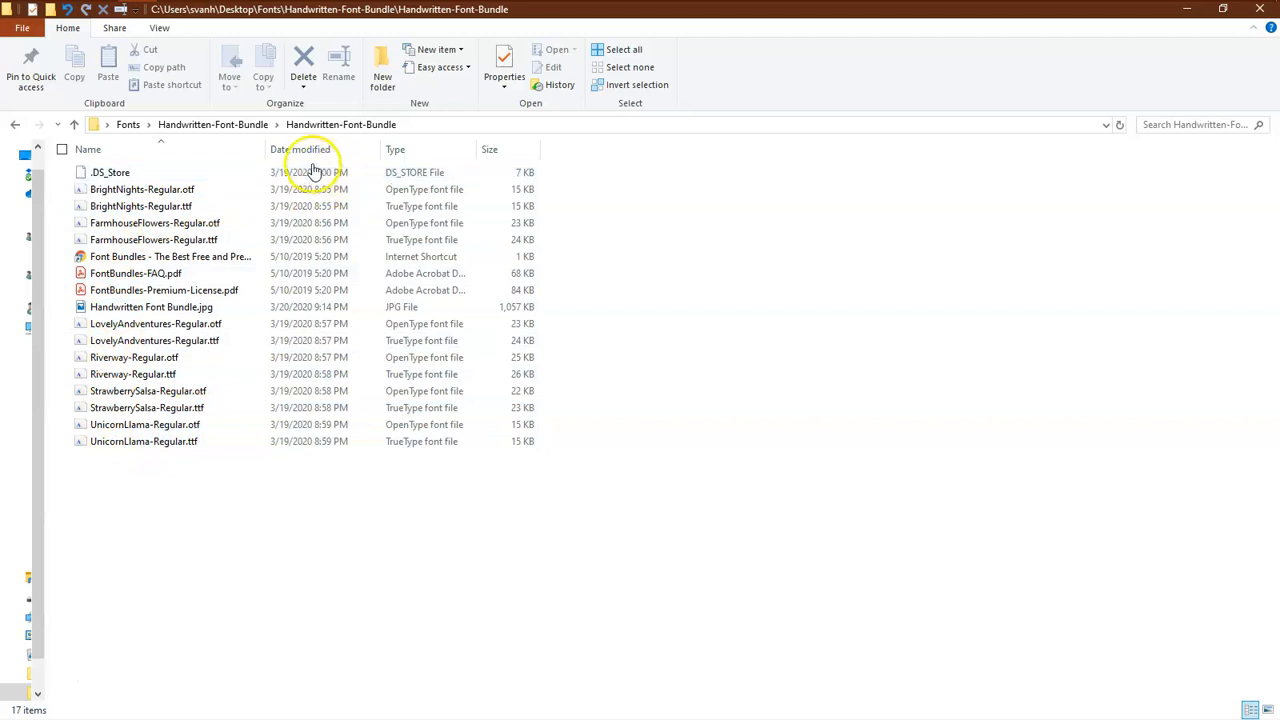
left_click(469, 151)
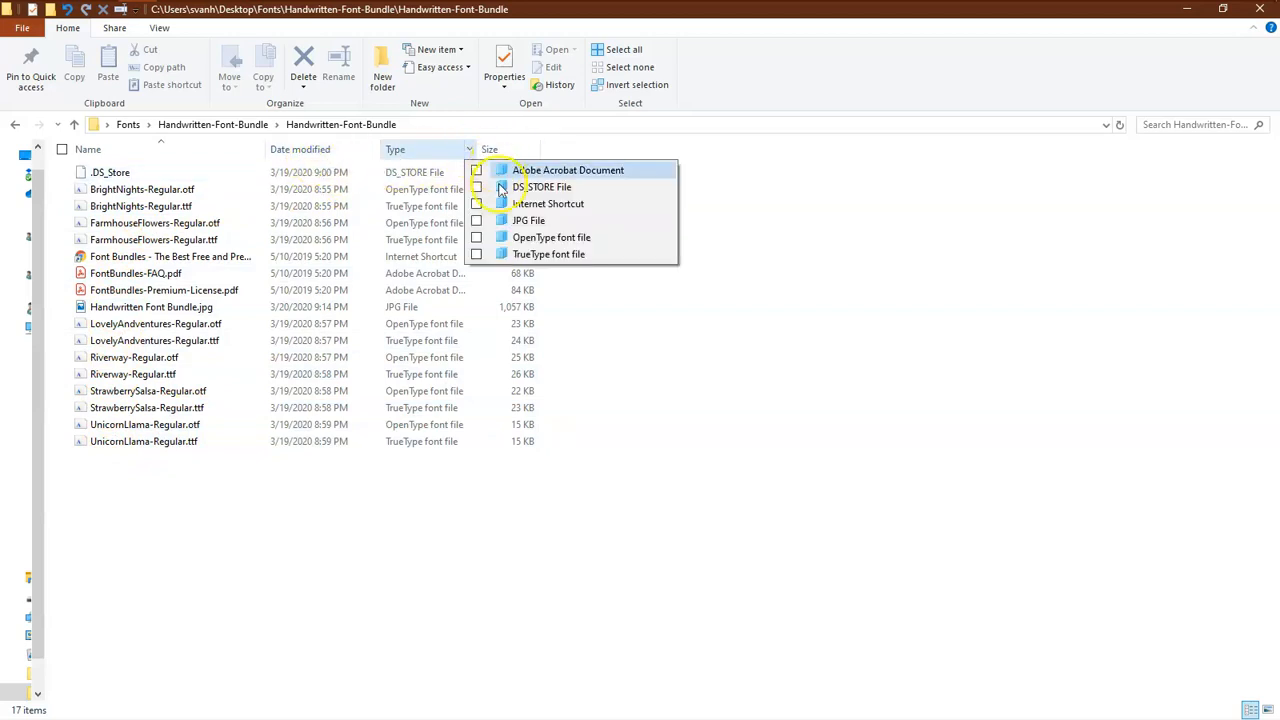
left_click(477, 256)
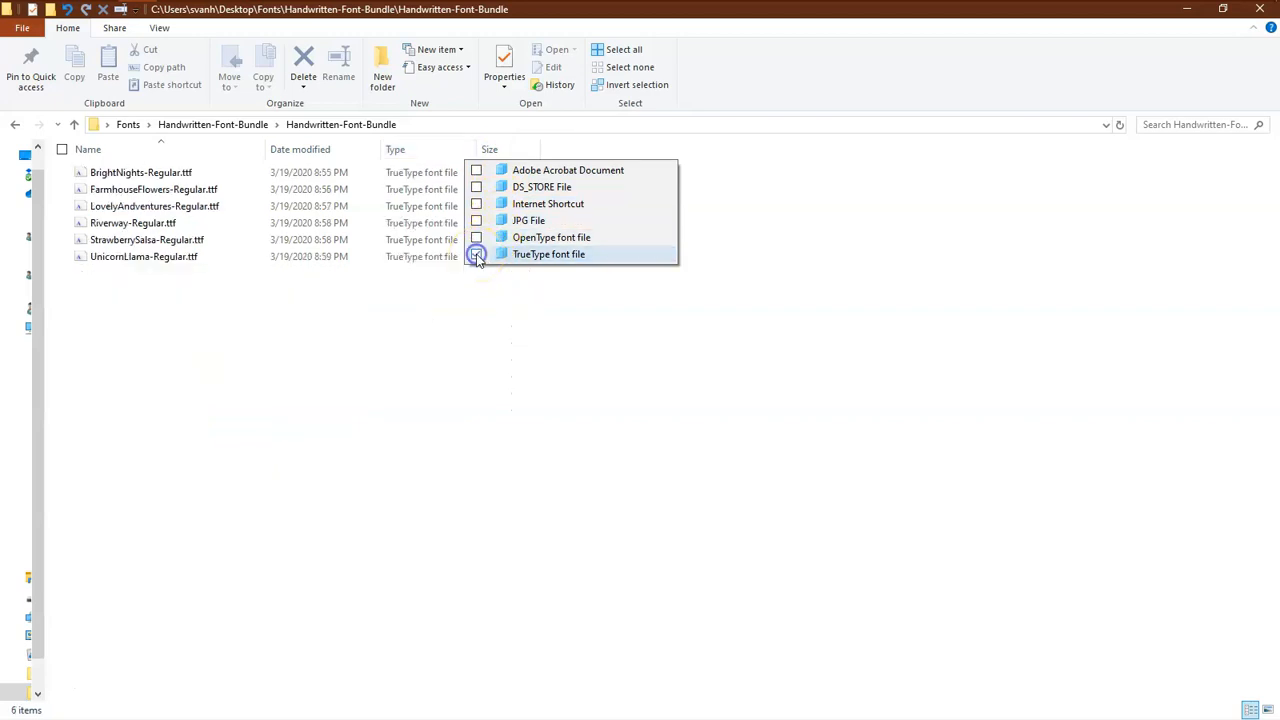
left_click(444, 316)
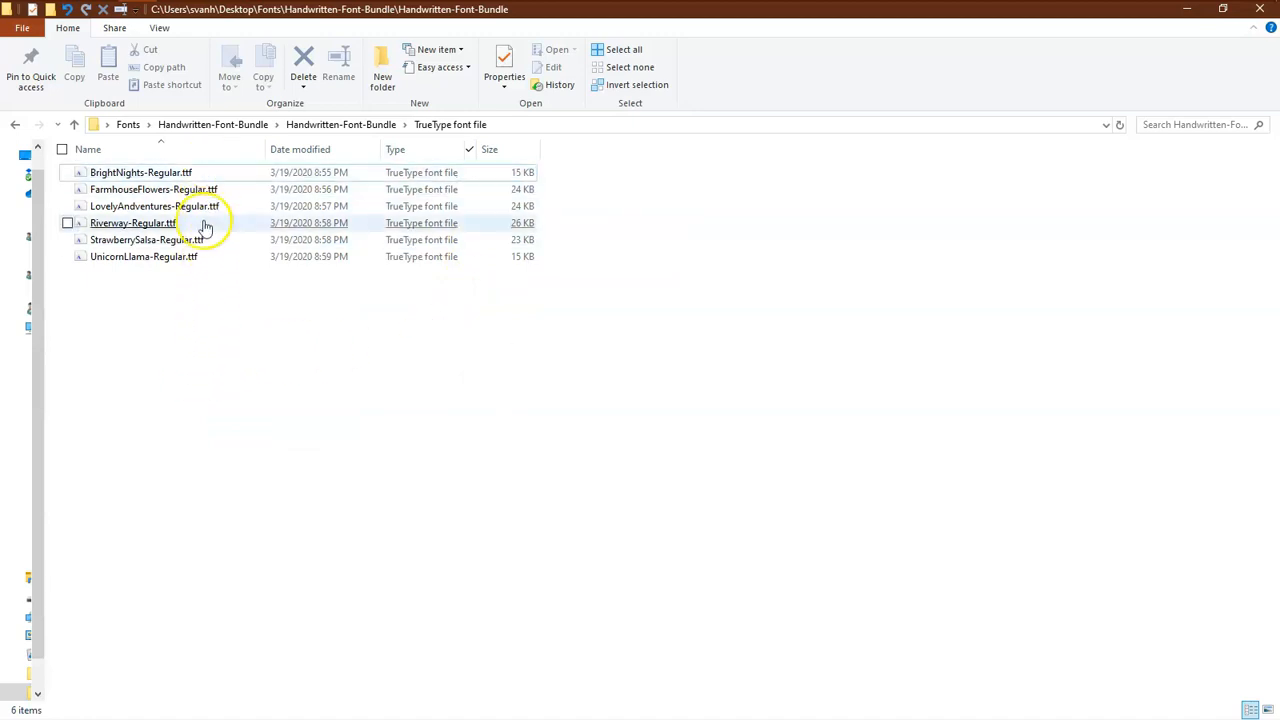
Step: Delete all the TrueType (.ttf) font files shown in the filtered list
left_click_drag(171, 283, 175, 178)
right_click(175, 178)
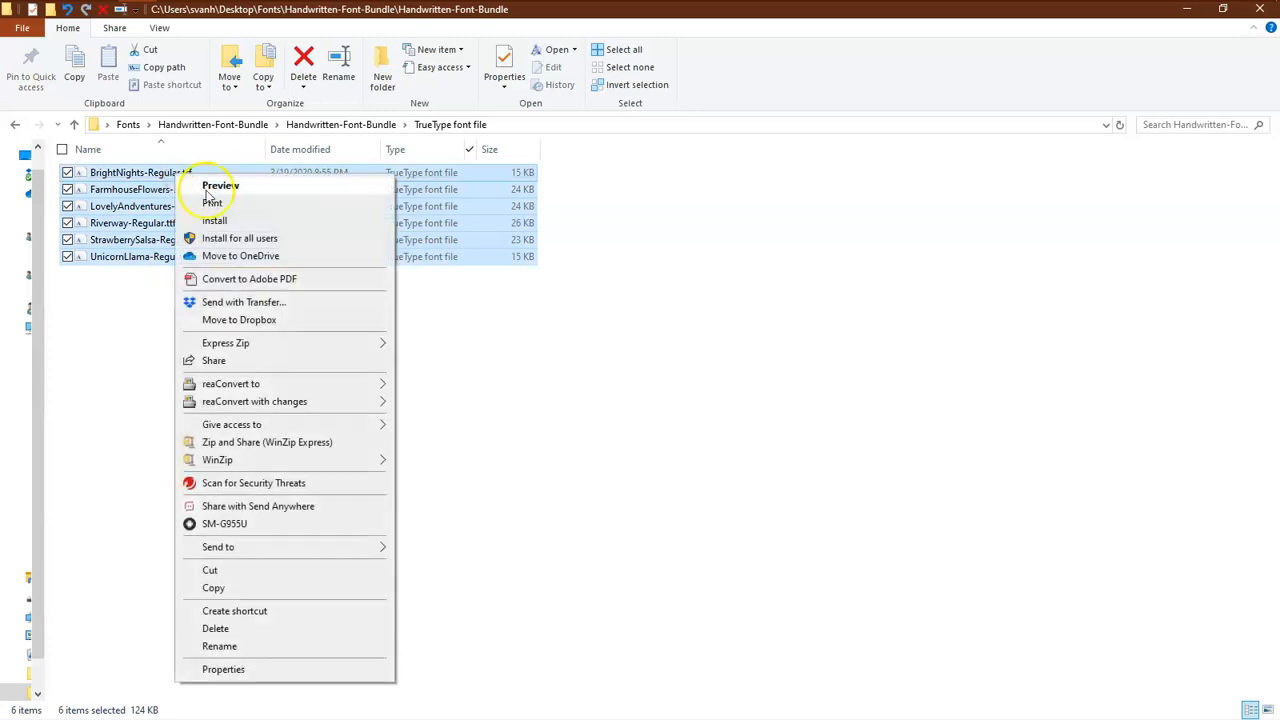
left_click(215, 628)
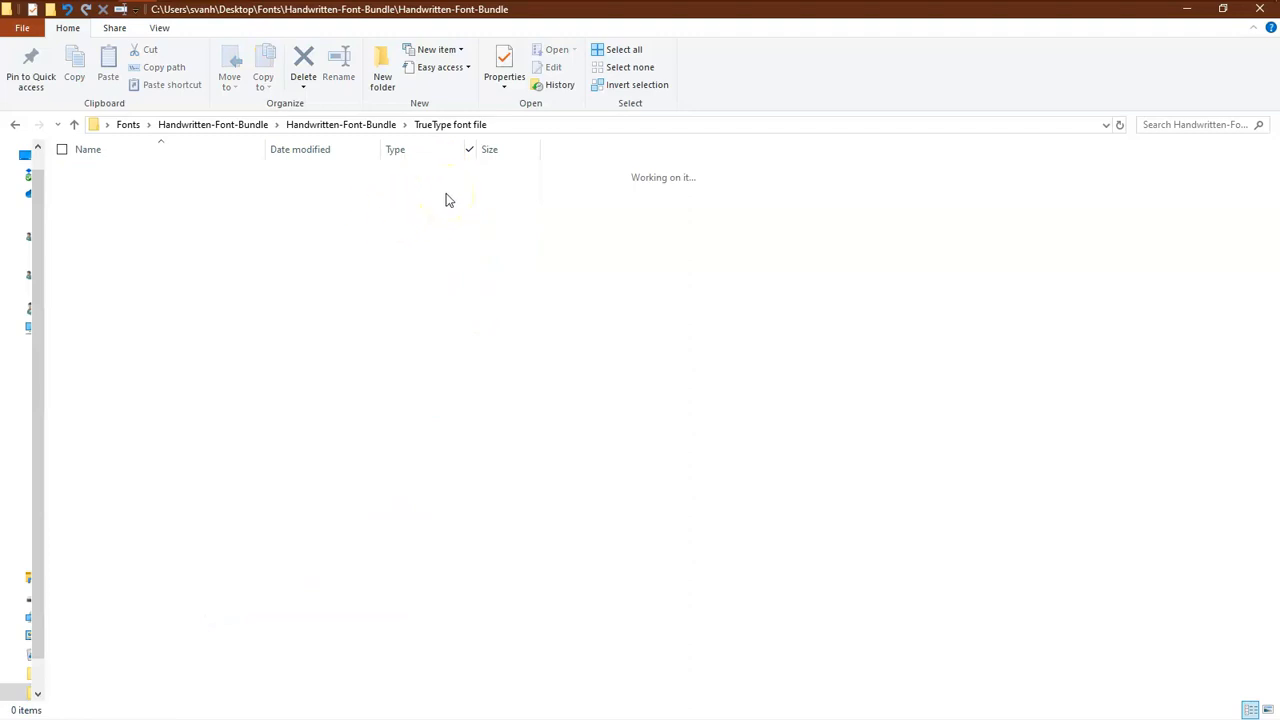
Step: Change the file type filter to show only OpenType font files
left_click(469, 151)
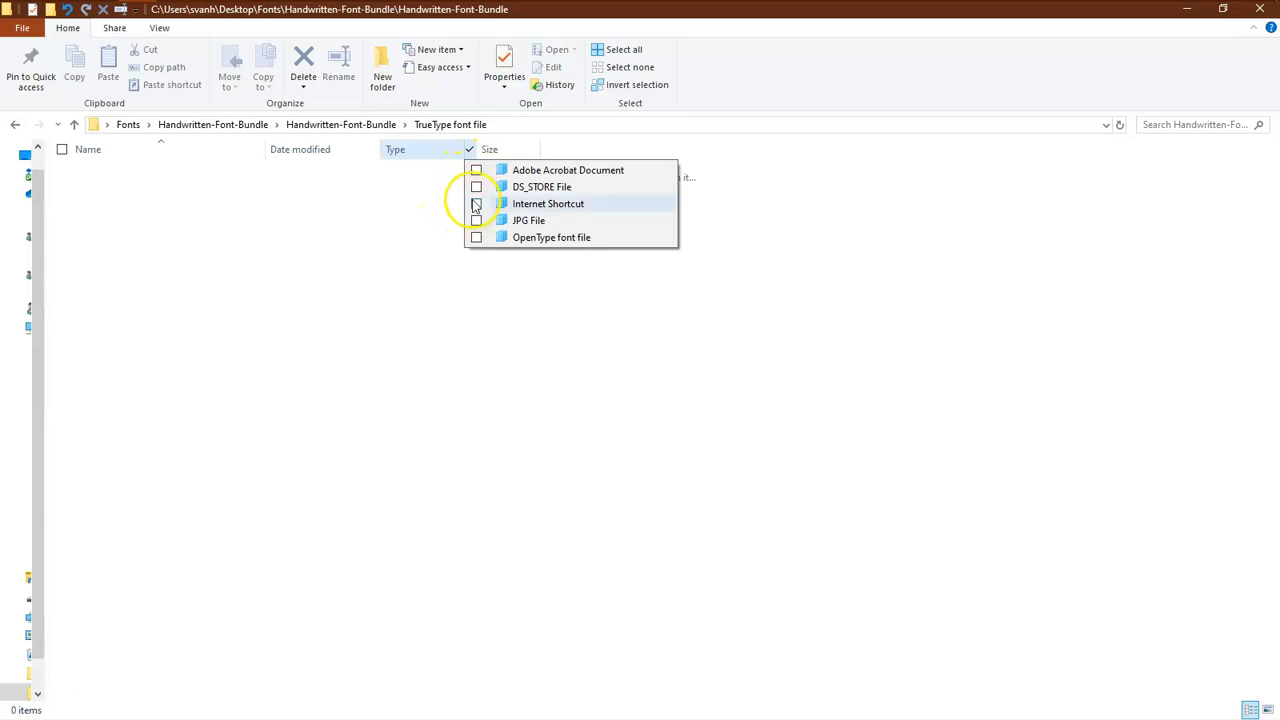
left_click(476, 221)
left_click(476, 237)
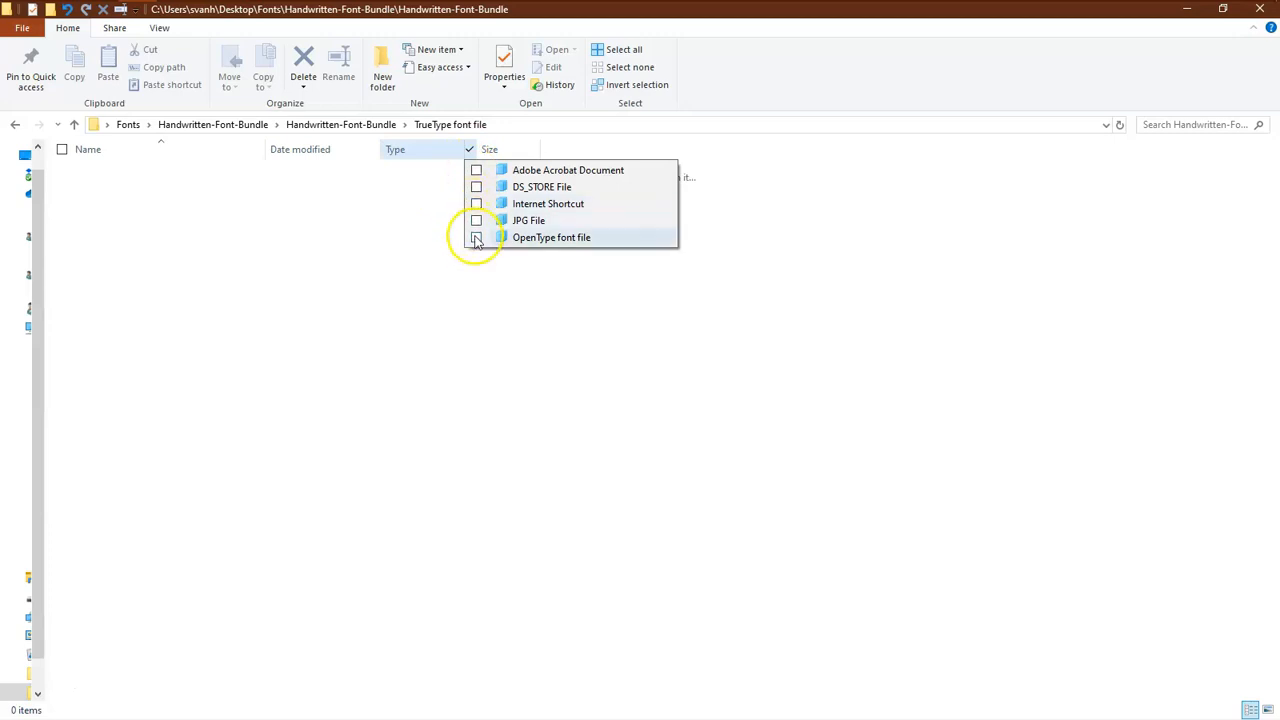
left_click(476, 204)
left_click(476, 187)
left_click(476, 171)
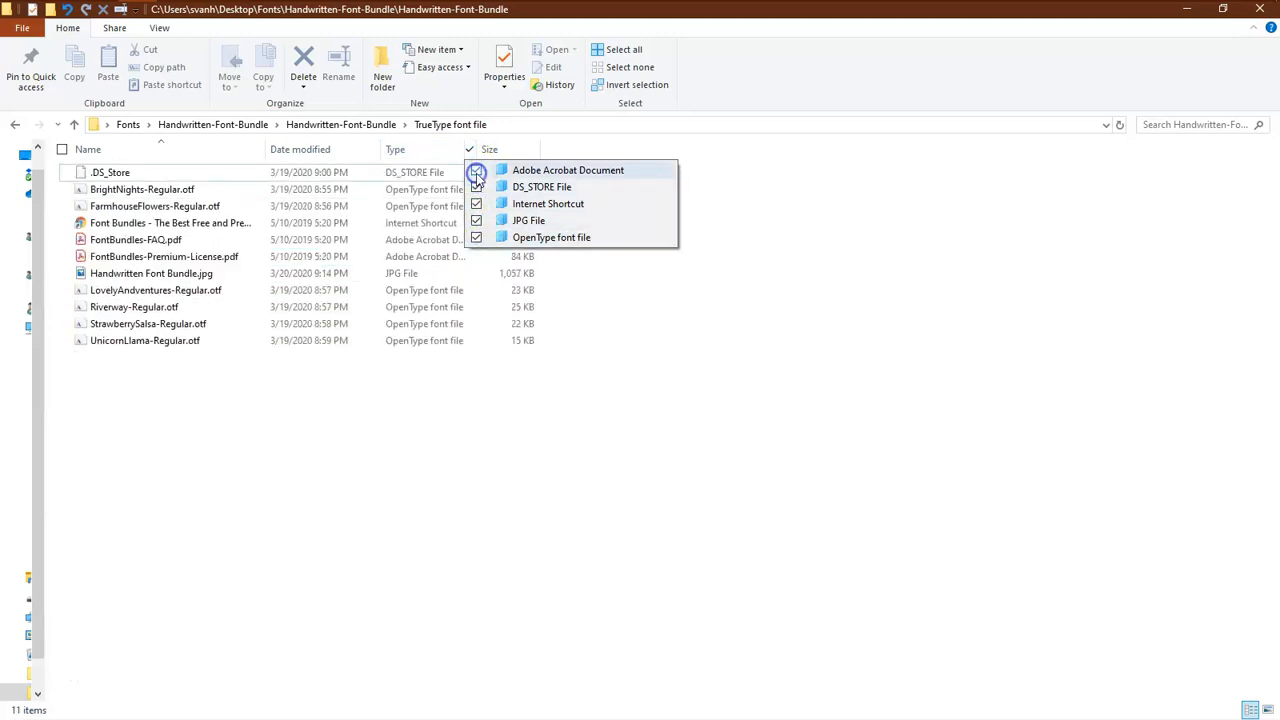
left_click(476, 171)
left_click(476, 187)
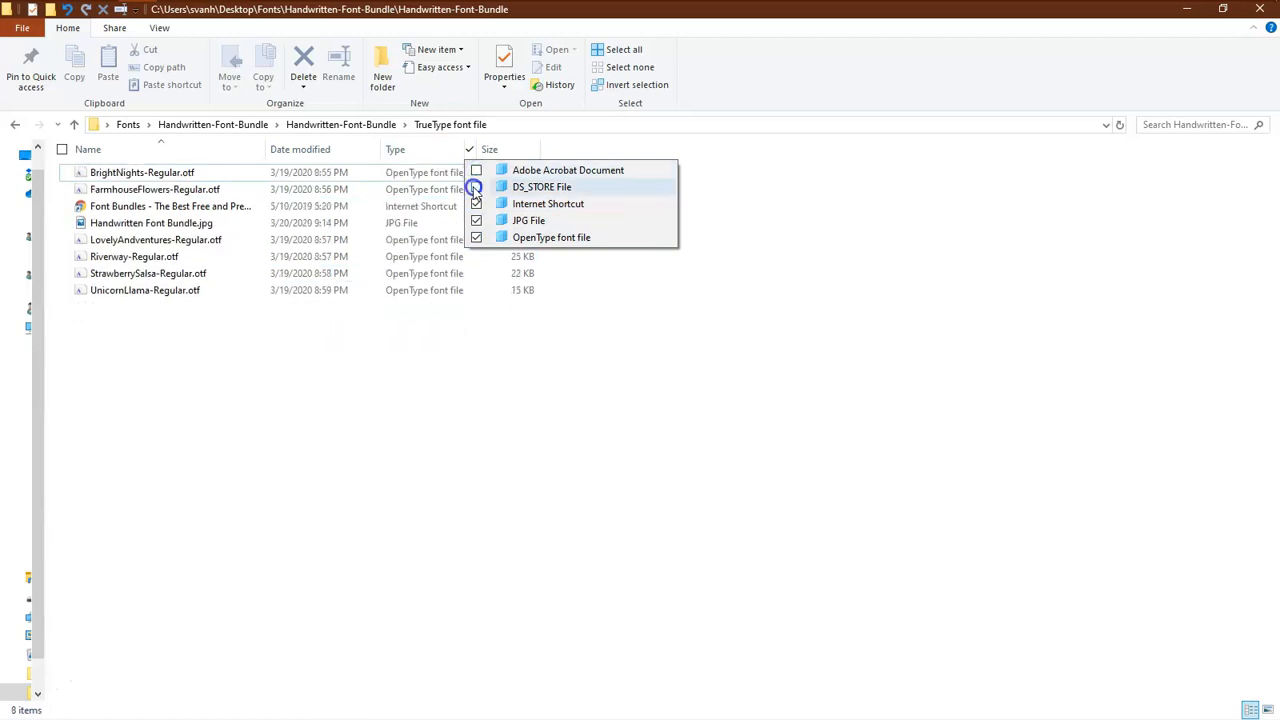
left_click(476, 204)
left_click(476, 221)
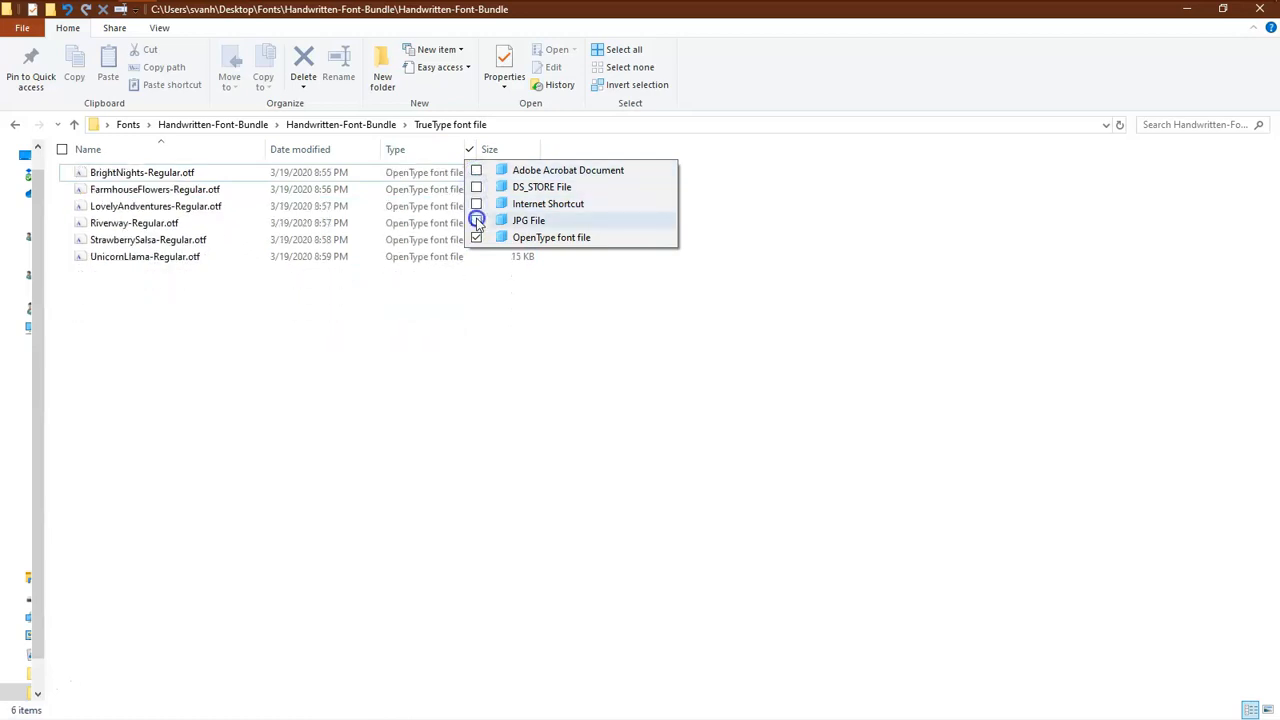
left_click(201, 312)
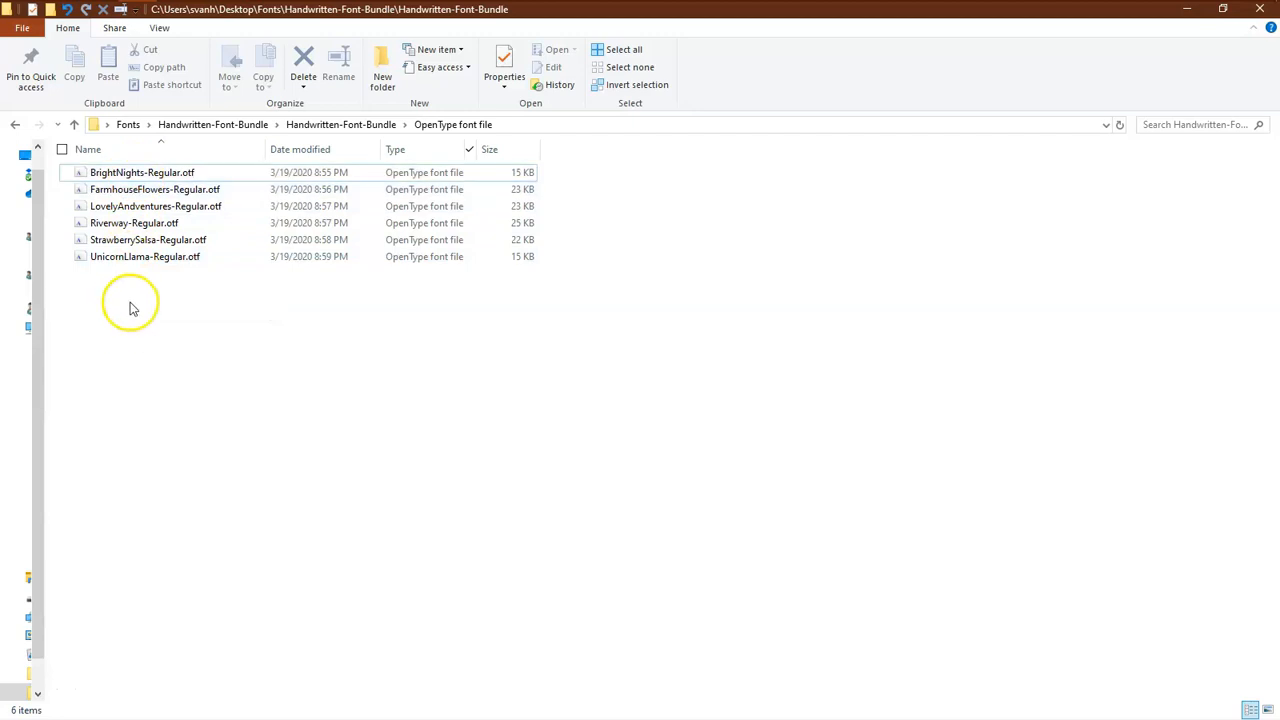
Step: Preview the BrightNights-Regular.otf font to examine its sample characters and install option, and close the preview
left_click_drag(131, 297, 140, 168)
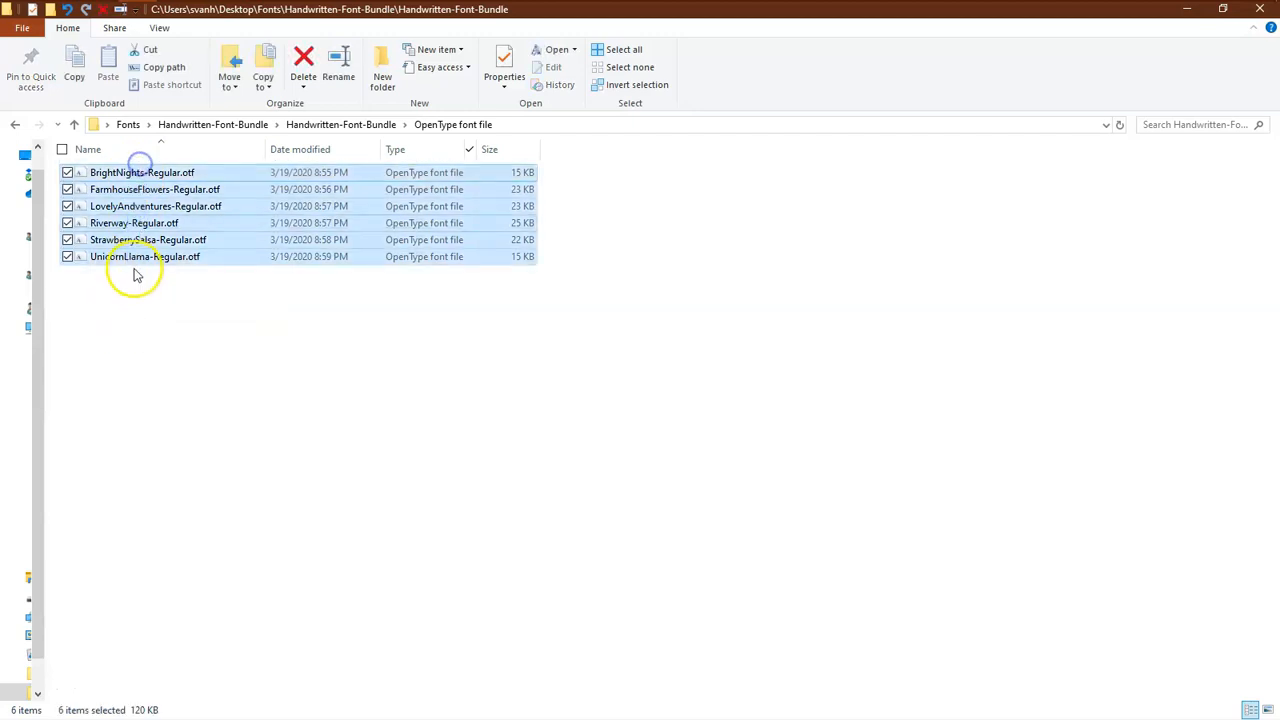
left_click(131, 294)
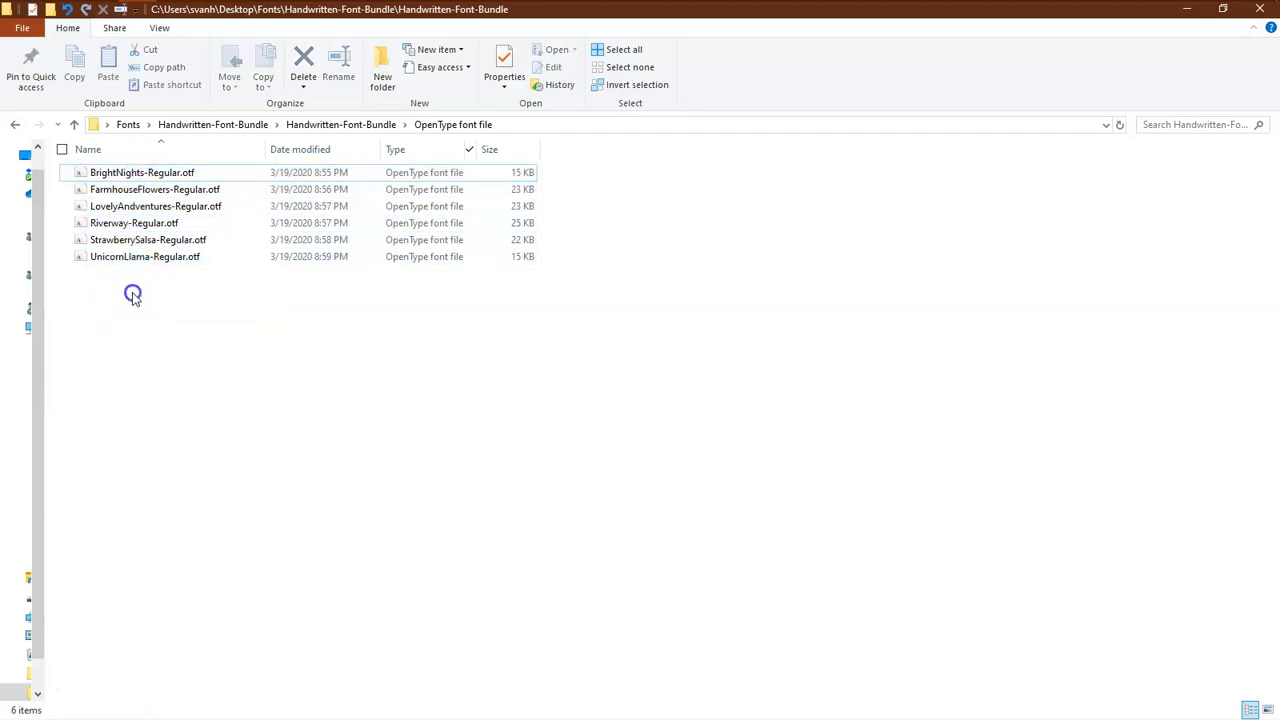
left_click(140, 175)
right_click(140, 173)
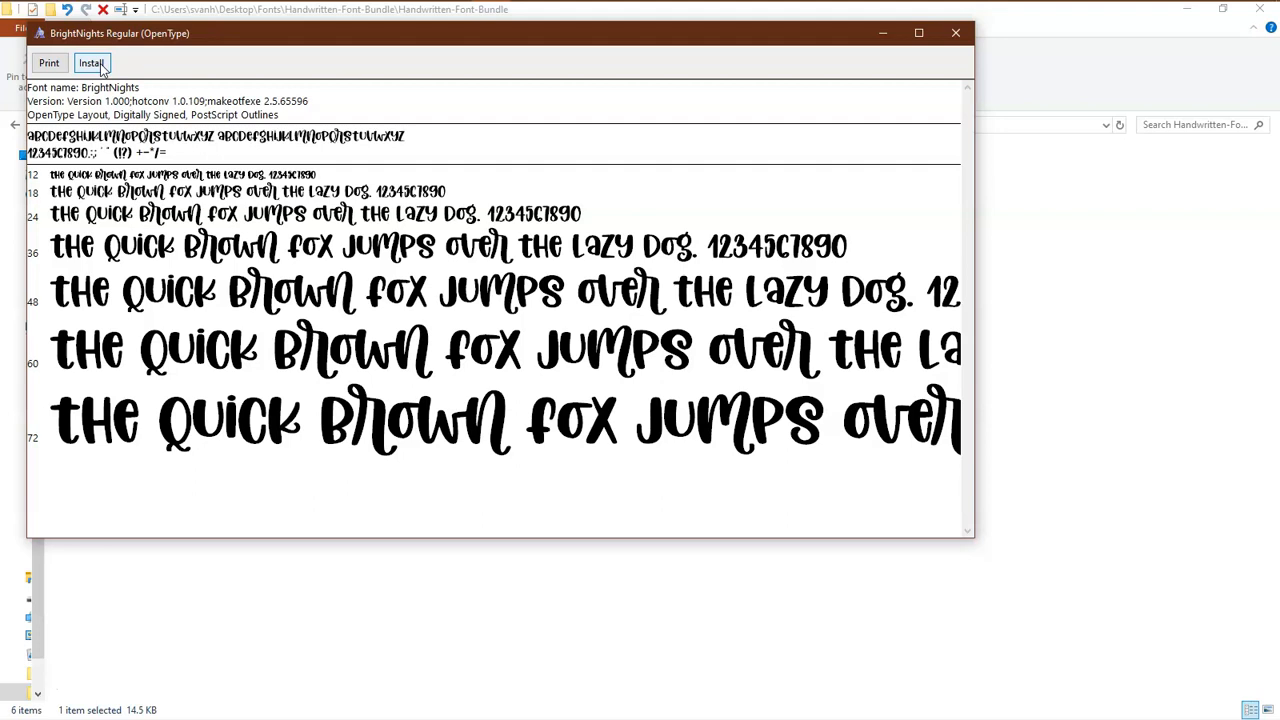
left_click(955, 33)
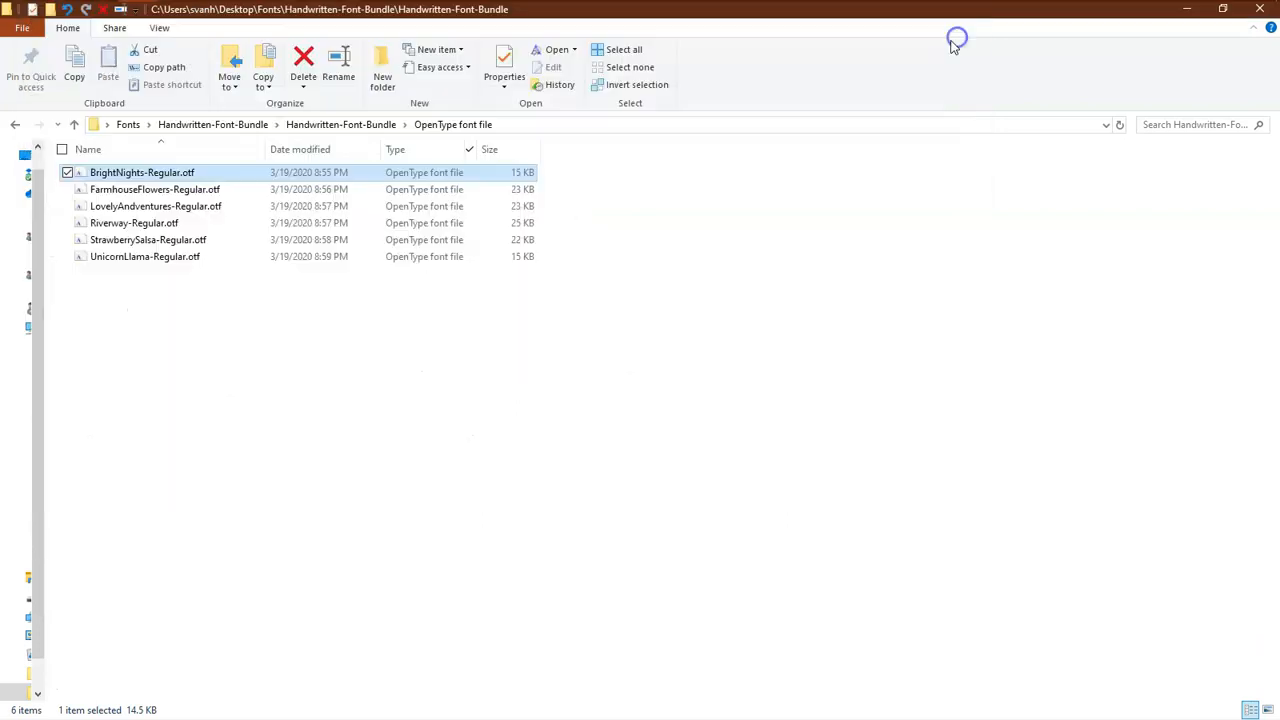
right_click(171, 176)
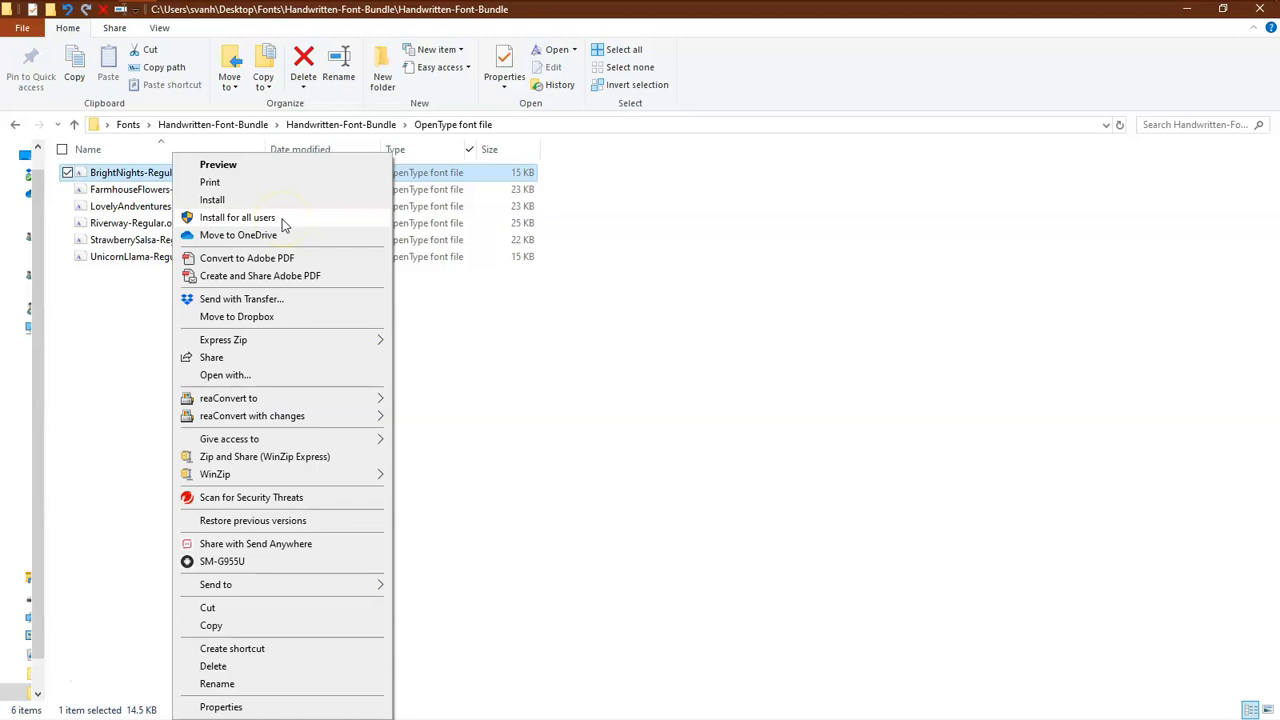
left_click(218, 165)
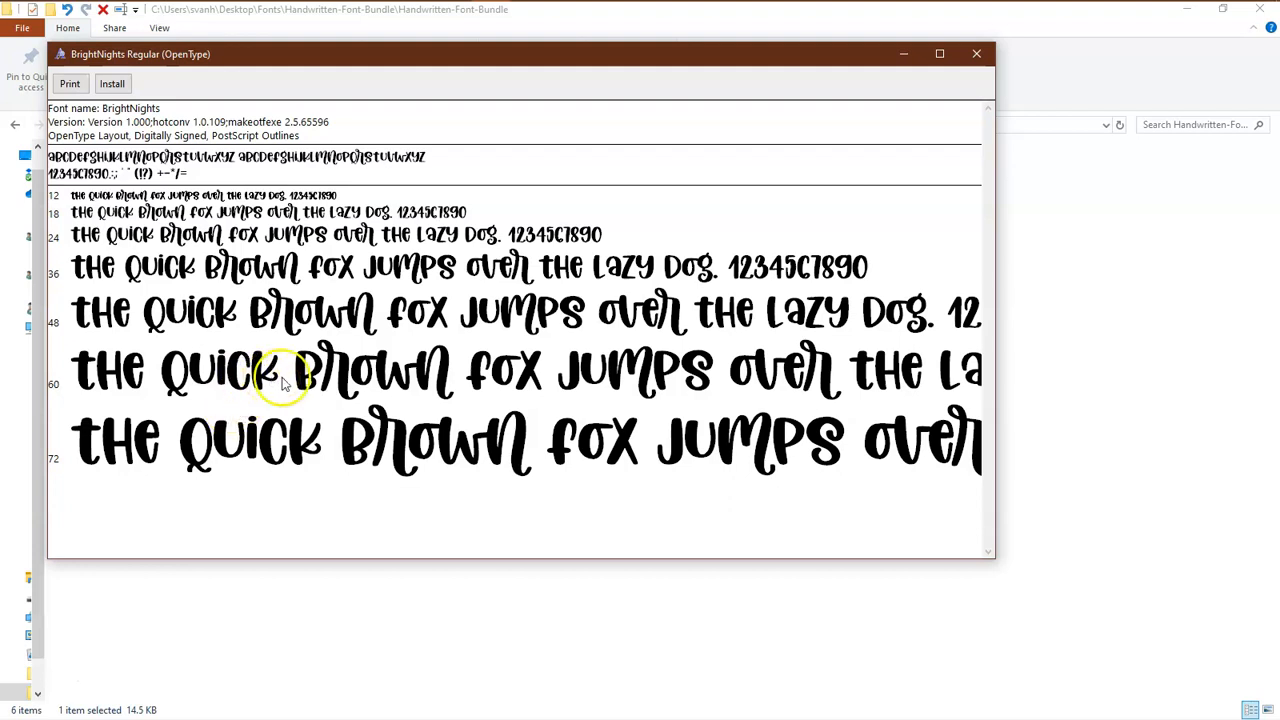
left_click(978, 50)
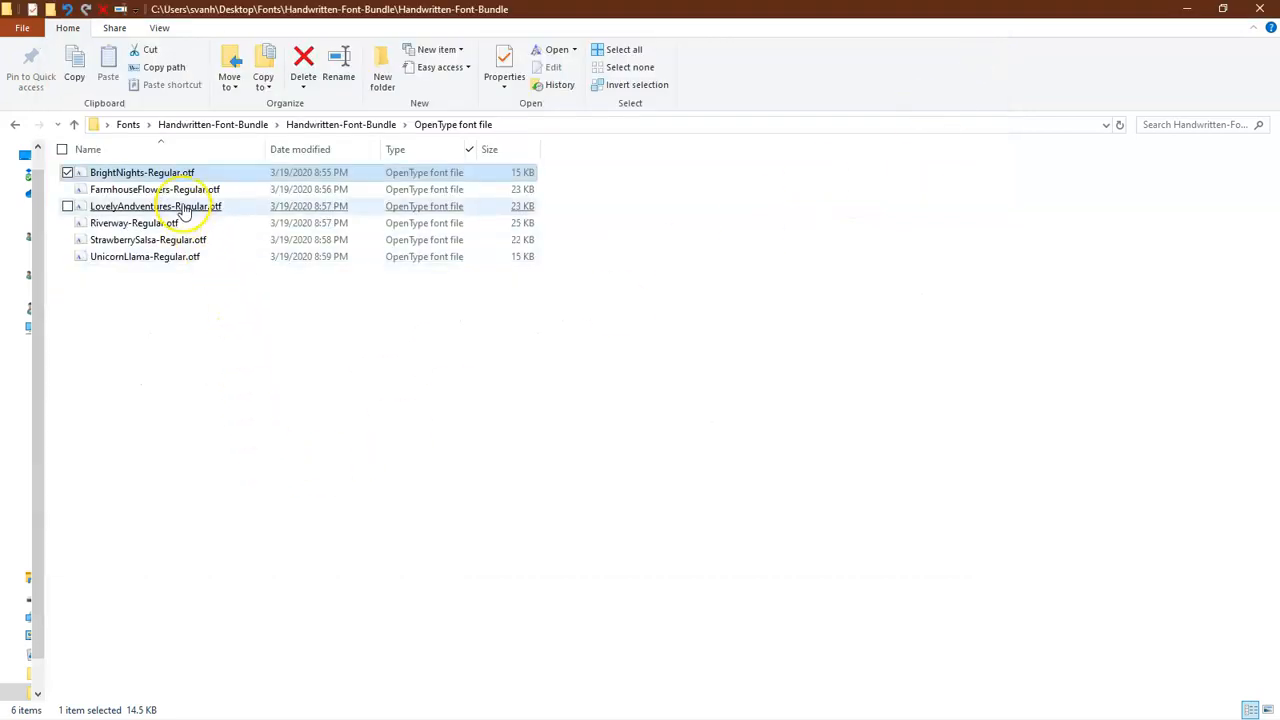
Step: Install the BrightNights-Regular.otf font for all users
right_click(177, 173)
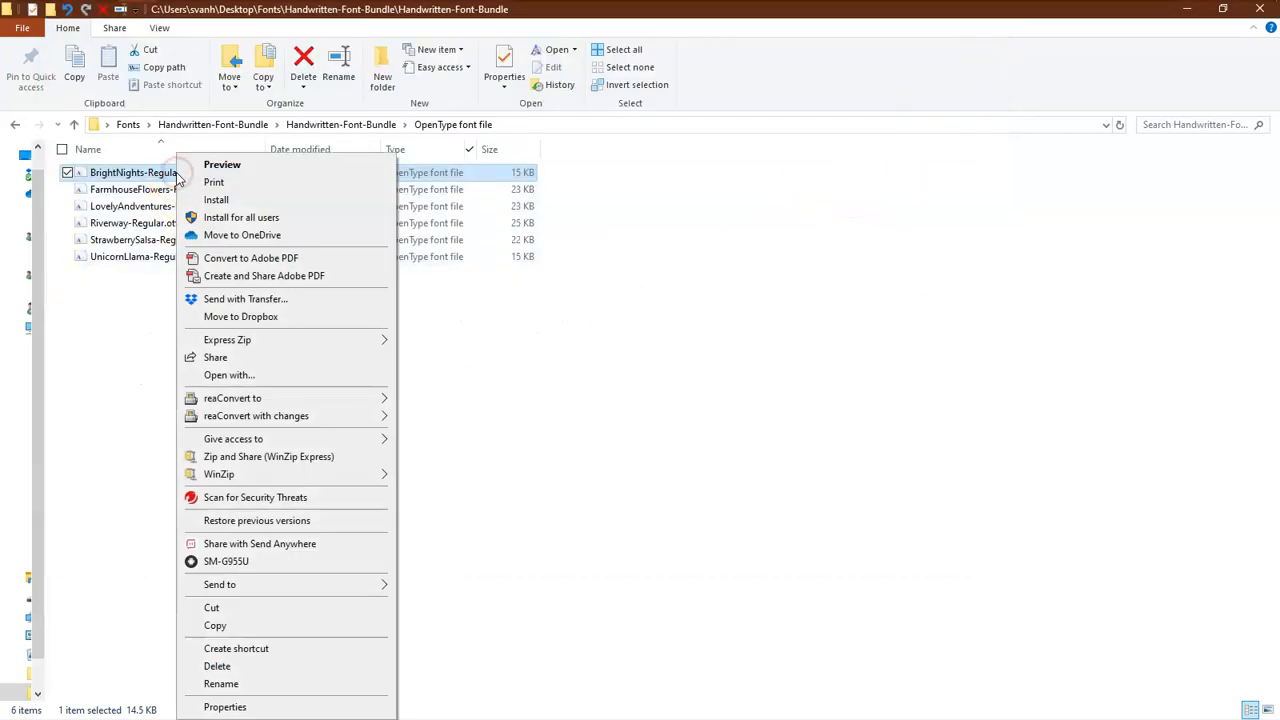
left_click(251, 220)
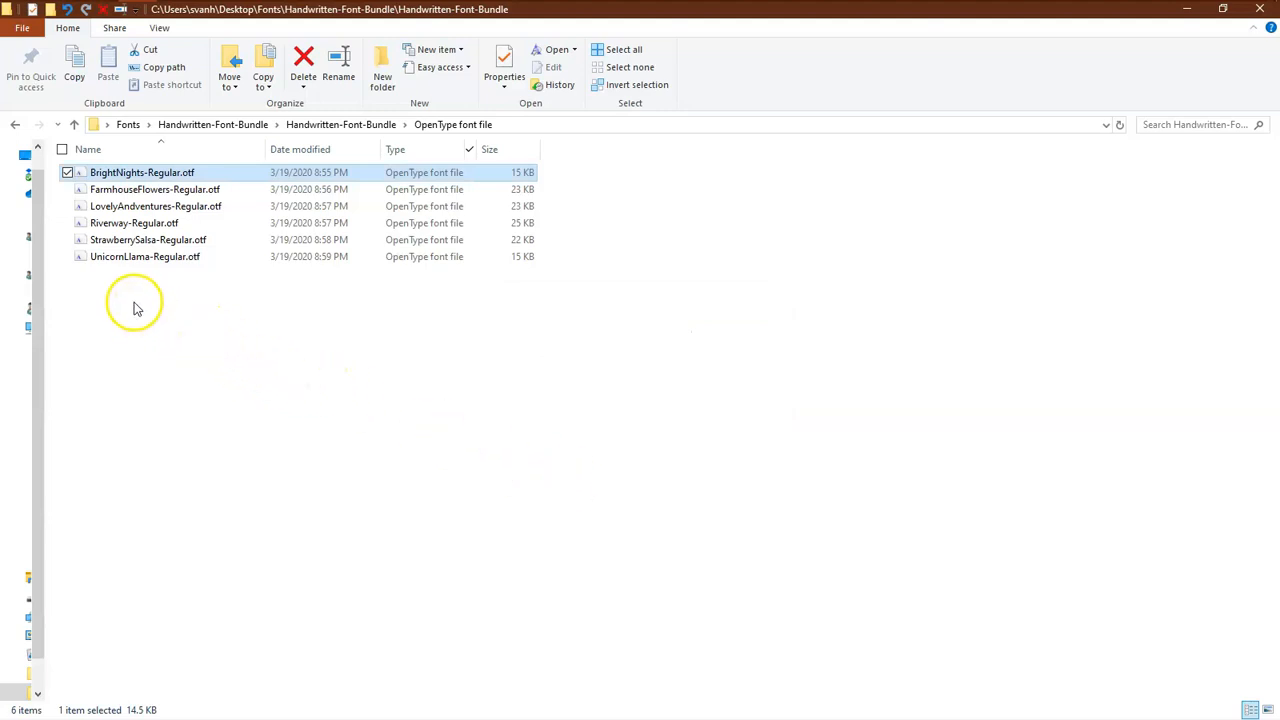
Step: Install the five remaining OpenType fonts, FarmhouseFlowers through UnicornLlama, for all users
left_click_drag(135, 302, 135, 191)
right_click(135, 191)
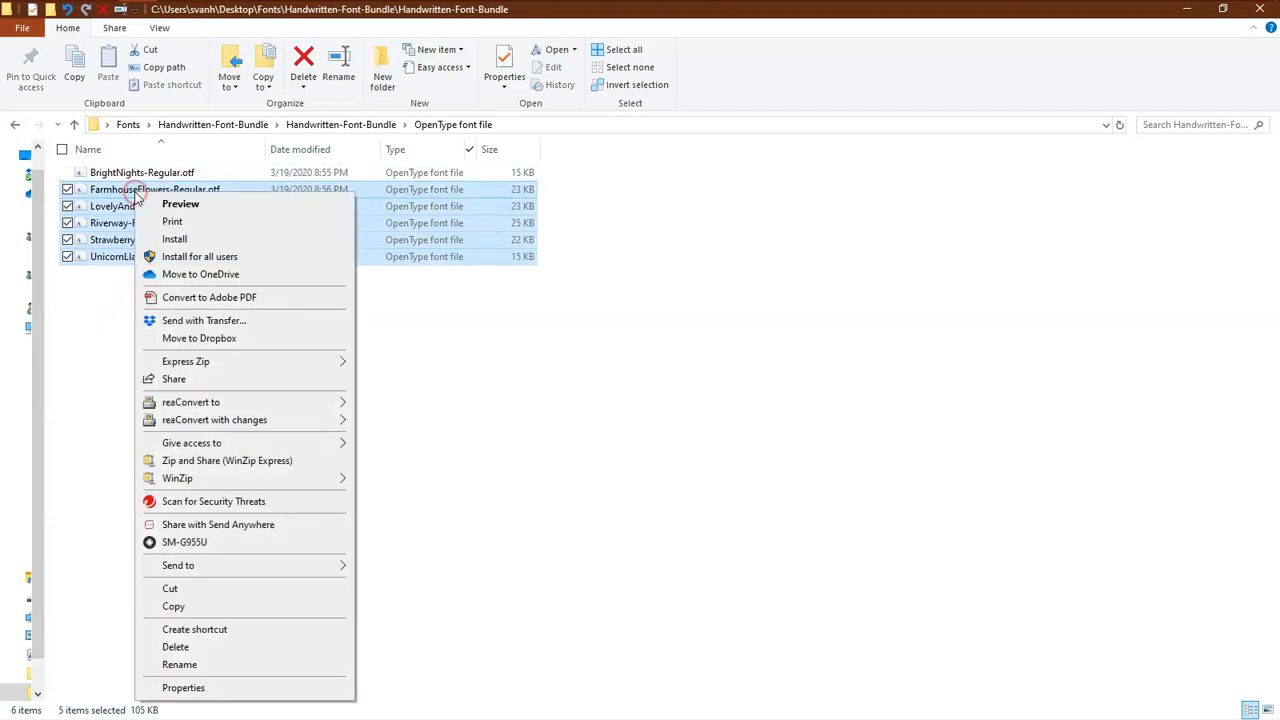
left_click(177, 258)
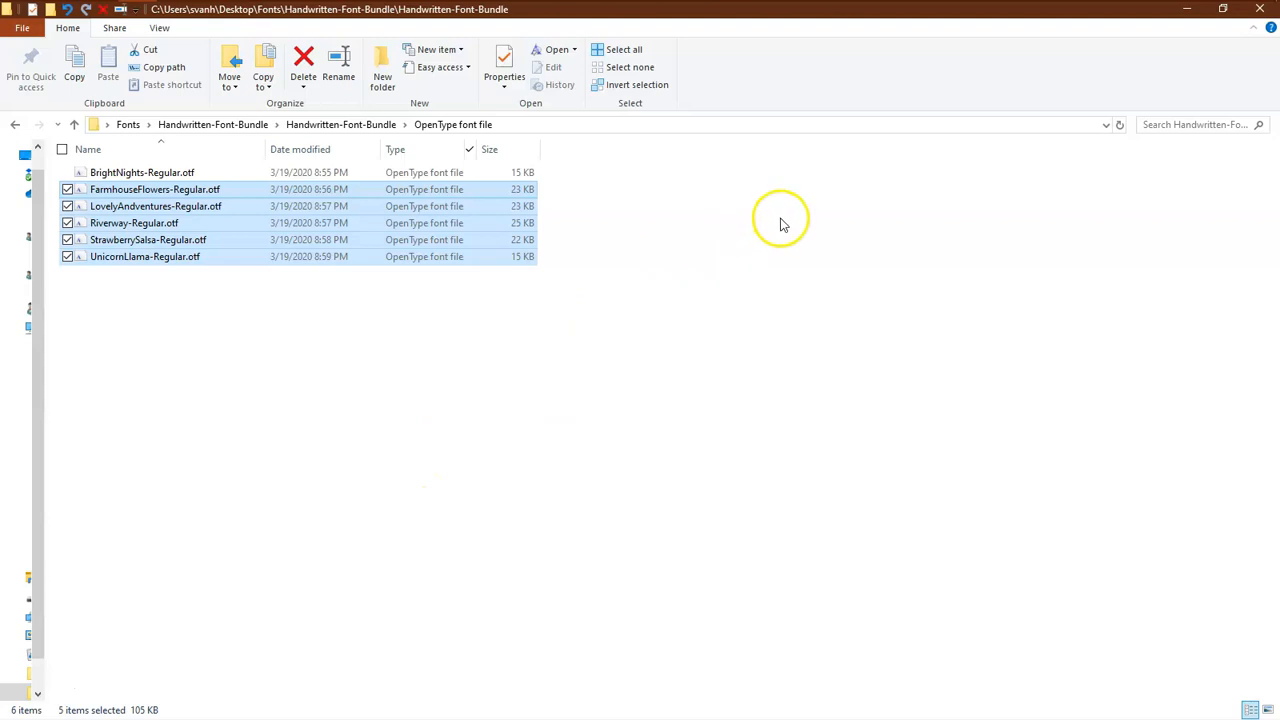
Step: Move the font folder window aside, switch to Silhouette Studio and open its text style settings
left_click_drag(729, 11, 1279, 14)
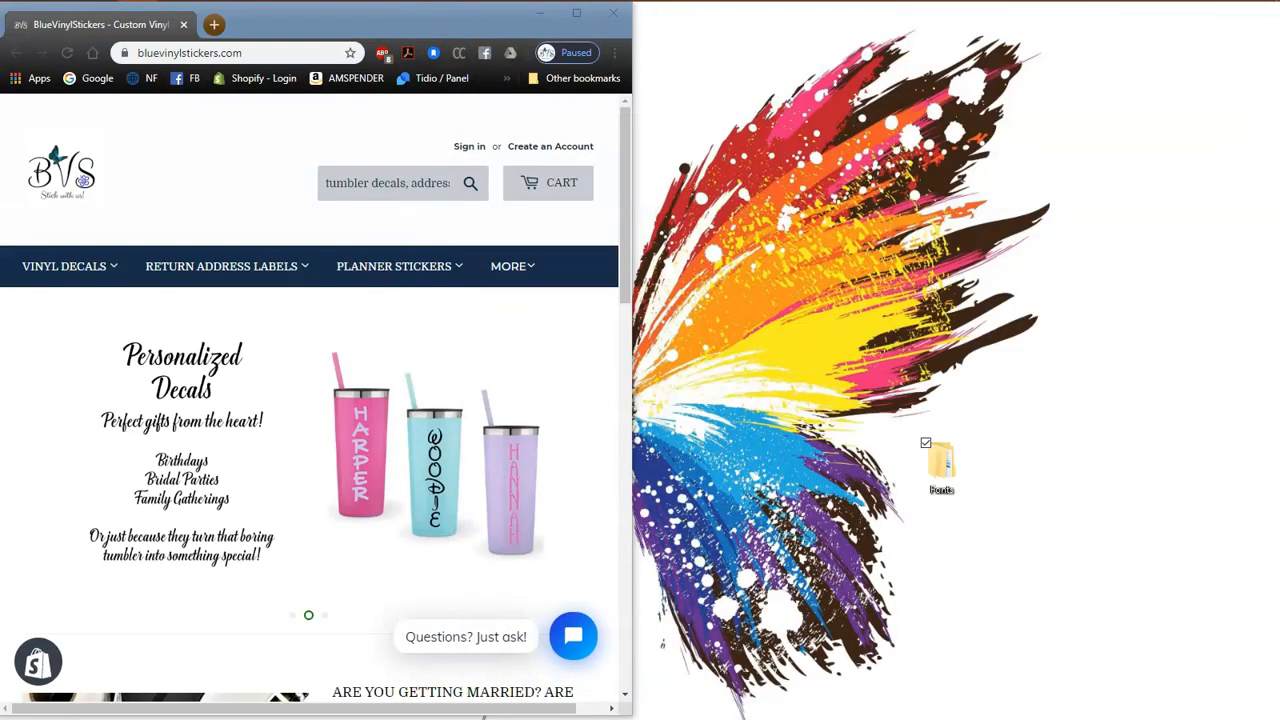
left_click_drag(0, 56, 868, 22)
left_click(1215, 20)
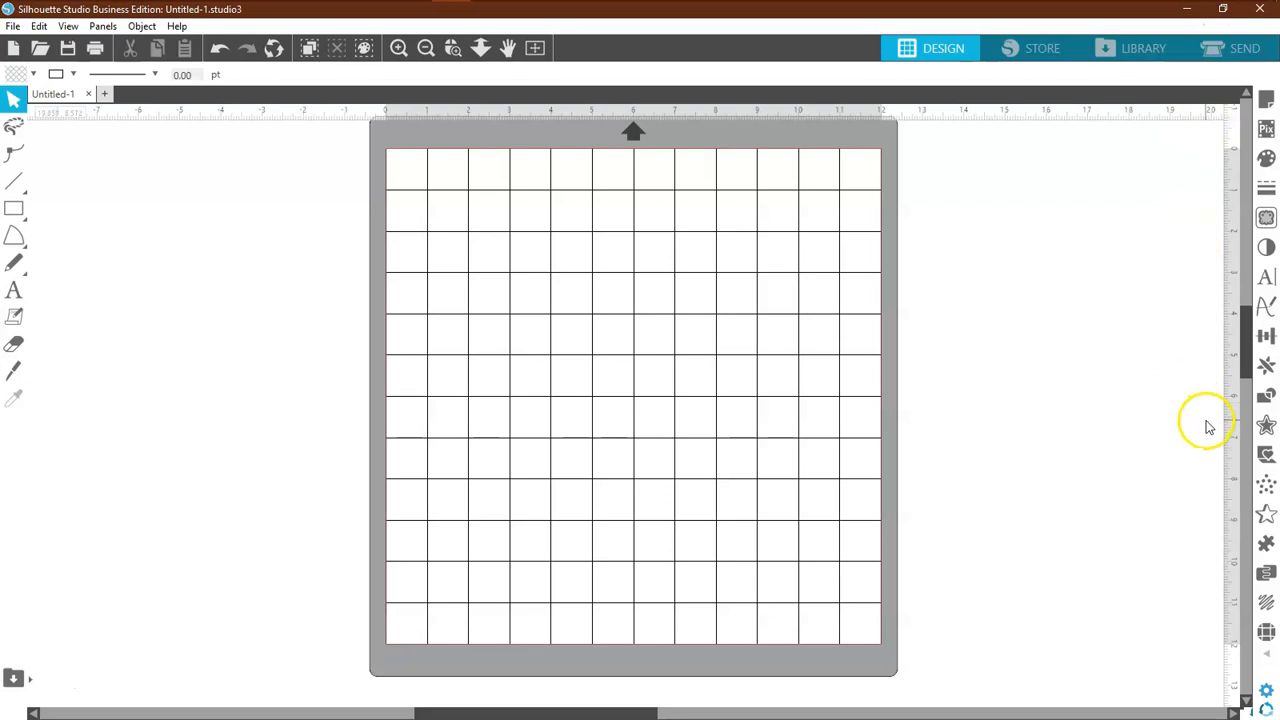
left_click(1266, 279)
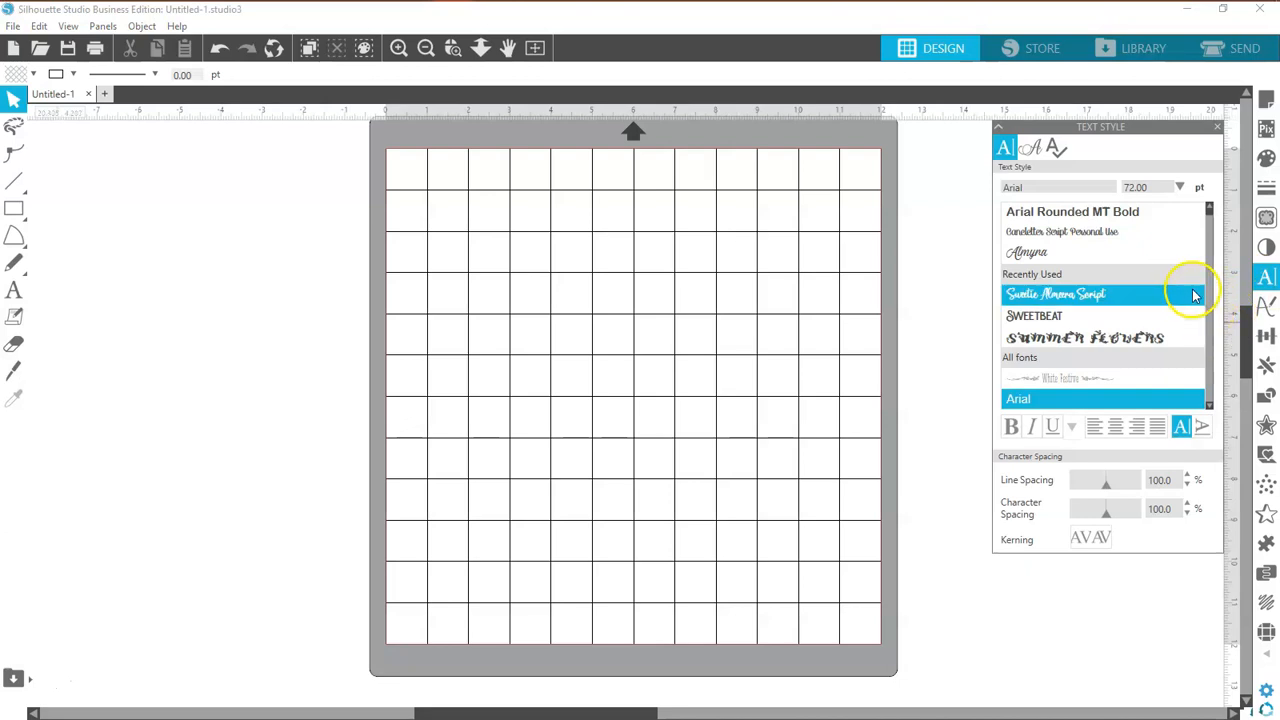
Step: Check the installed font names in the font folder, then search Silhouette Studio's font list for "bright"
left_click_drag(1279, 30, 848, 88)
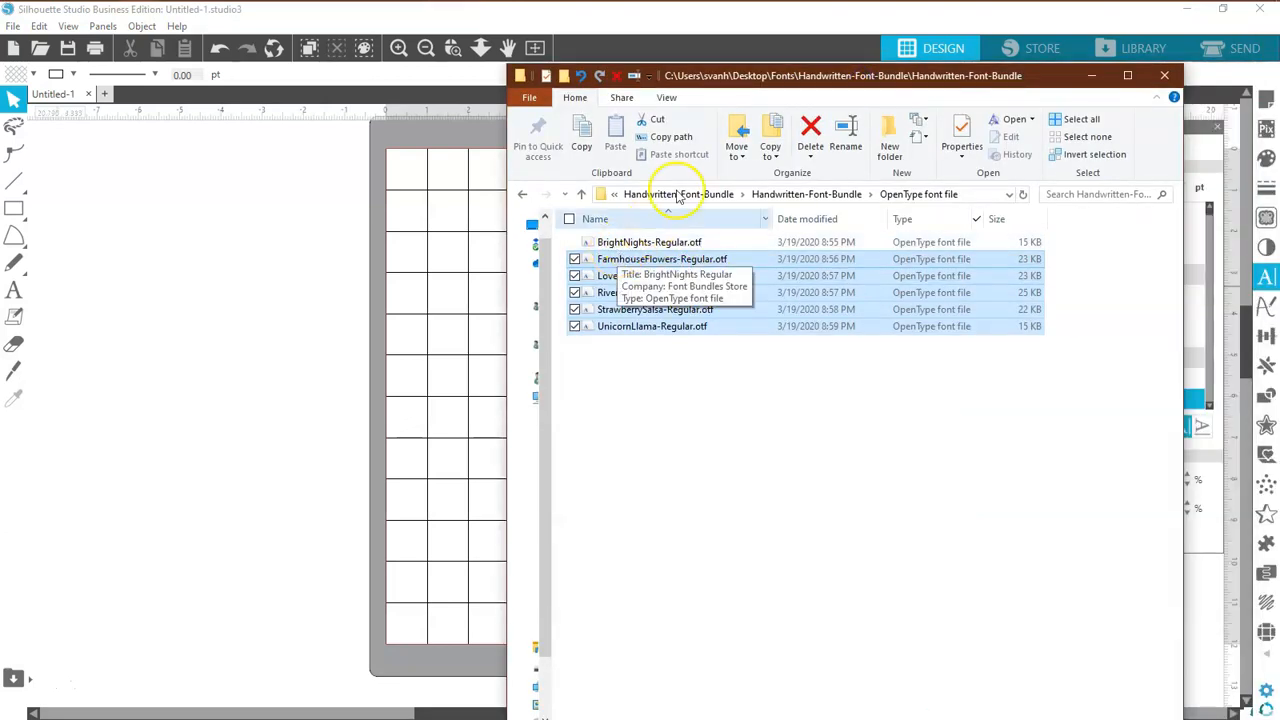
left_click_drag(728, 71, 1279, 72)
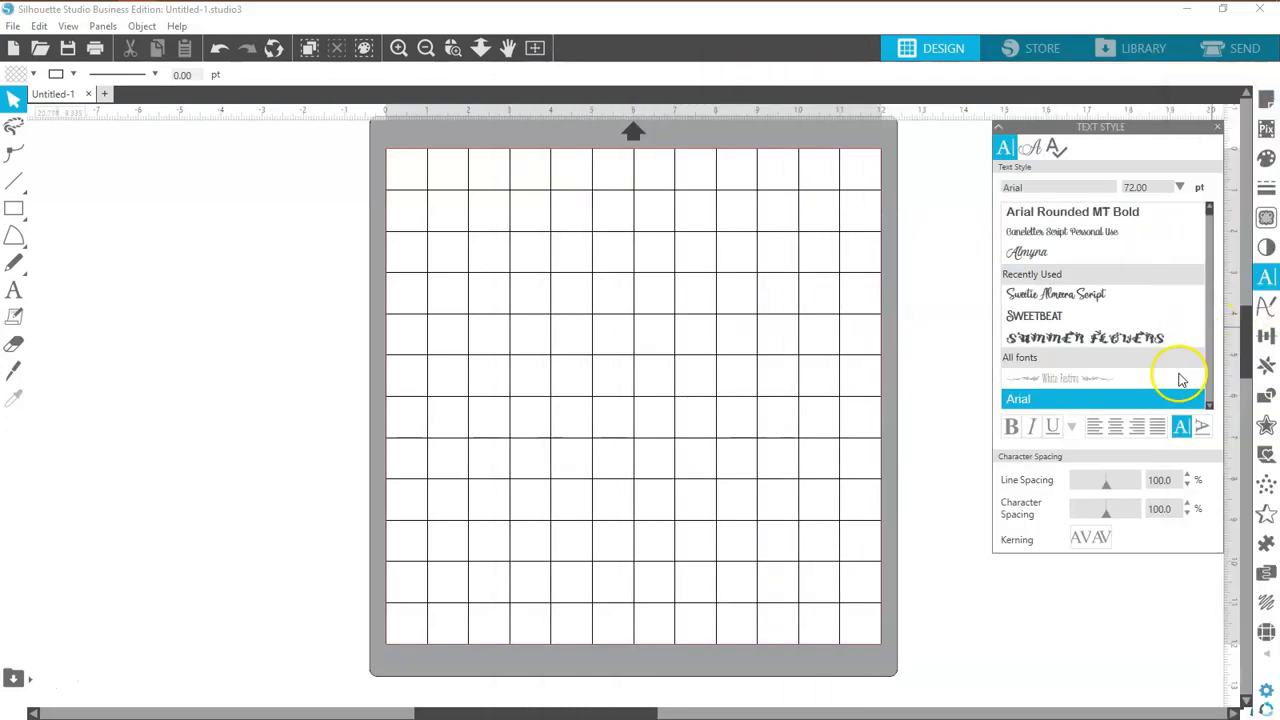
left_click(1015, 187)
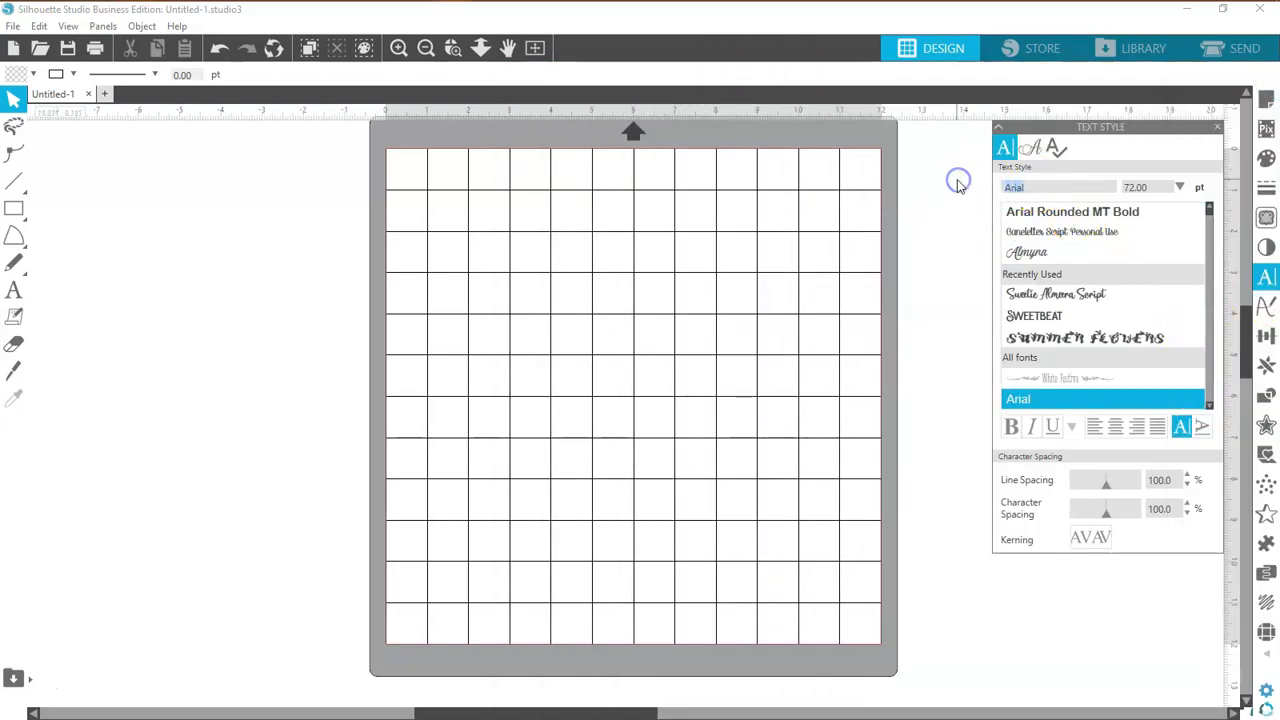
type("bric")
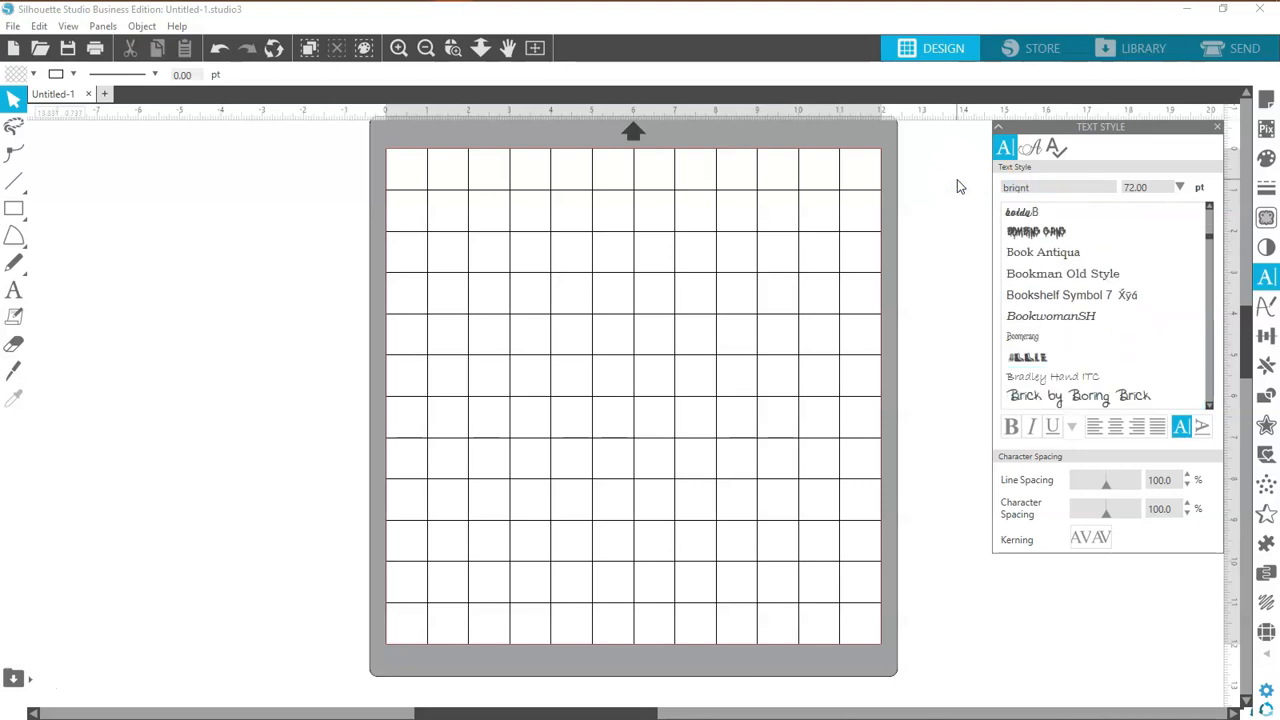
type("ght")
key("BackSpace")
key("BackSpace")
key("BackSpace")
type("igh")
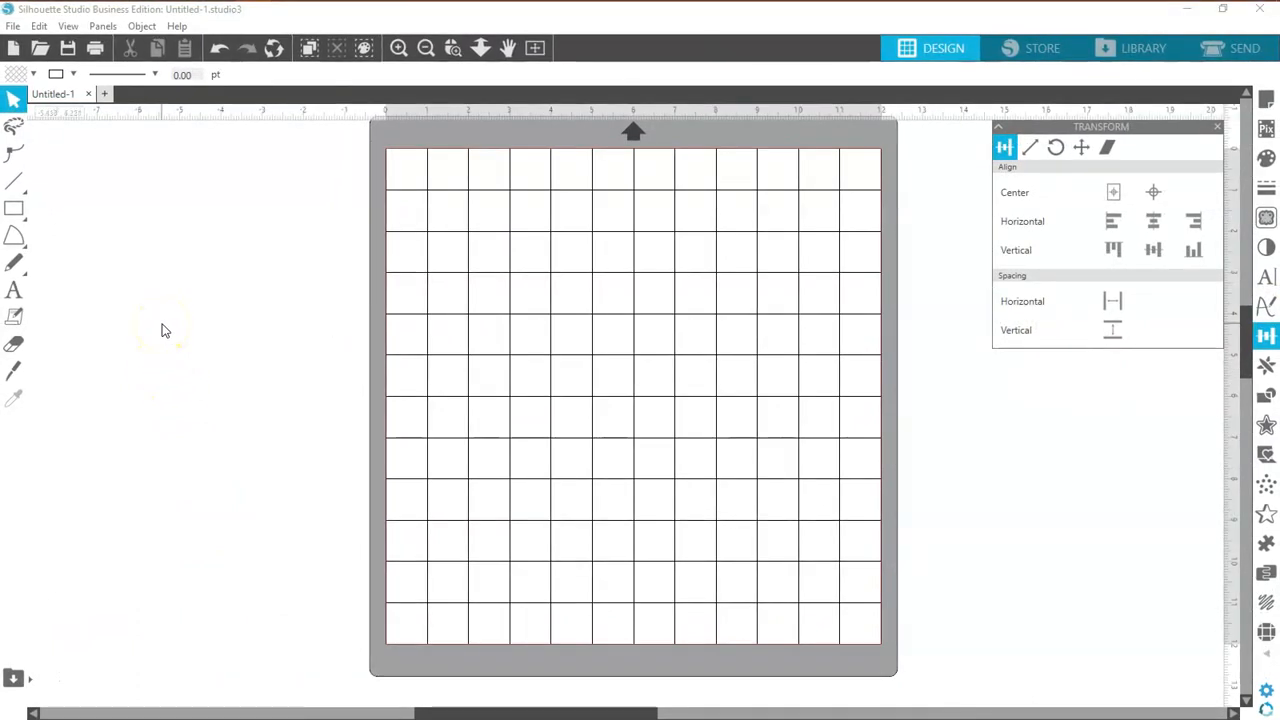
Step: Add the separate text objects "Summer" and "Winter" one below the other in the upper part of the mat
left_click(14, 289)
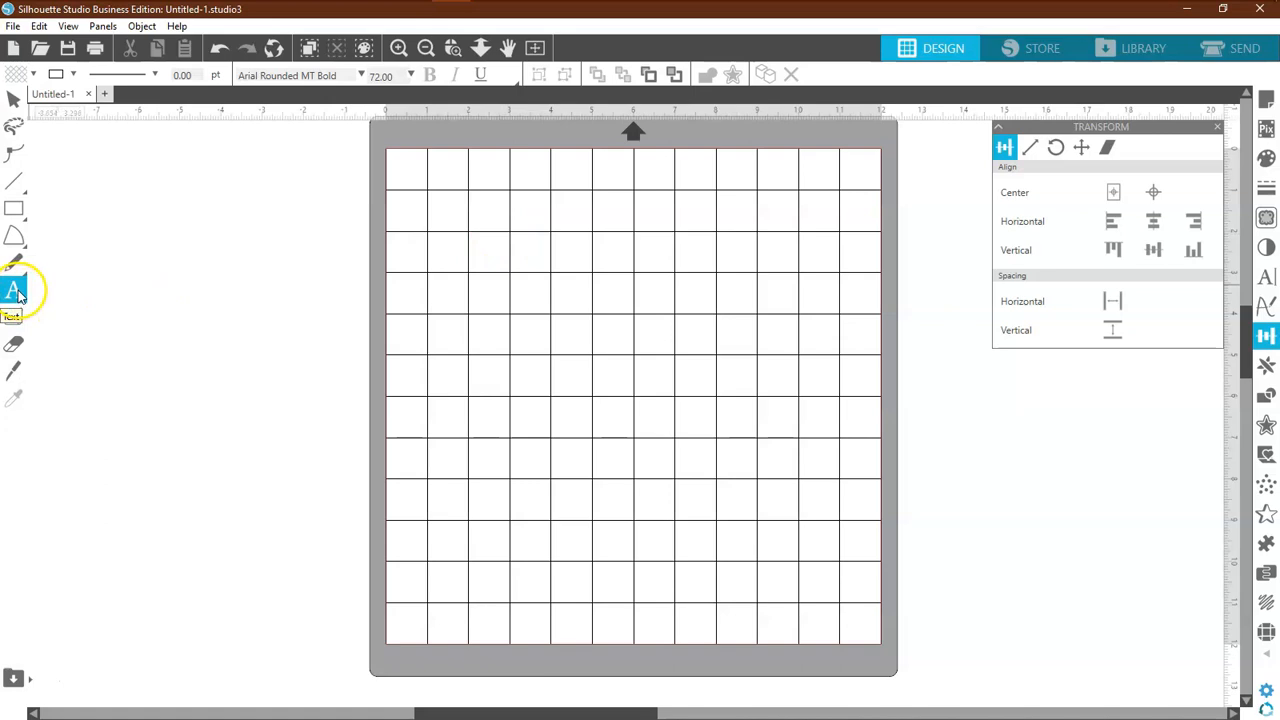
left_click(491, 243)
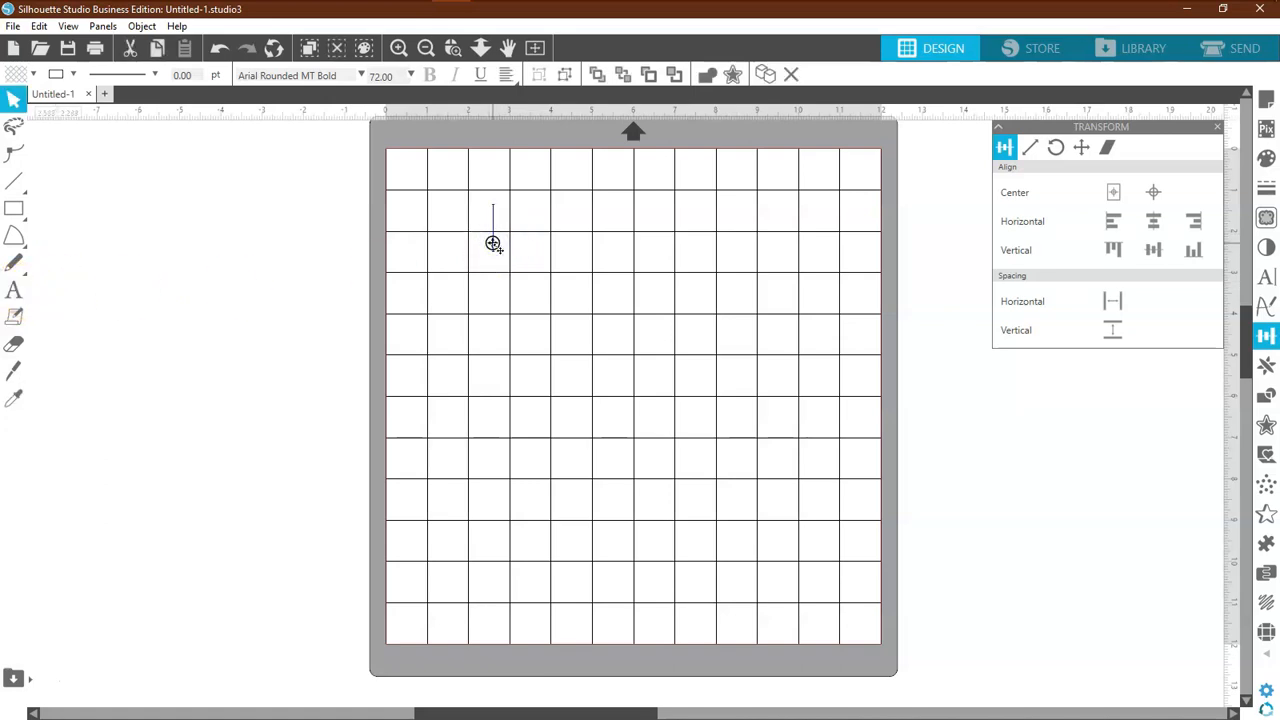
type("Summer")
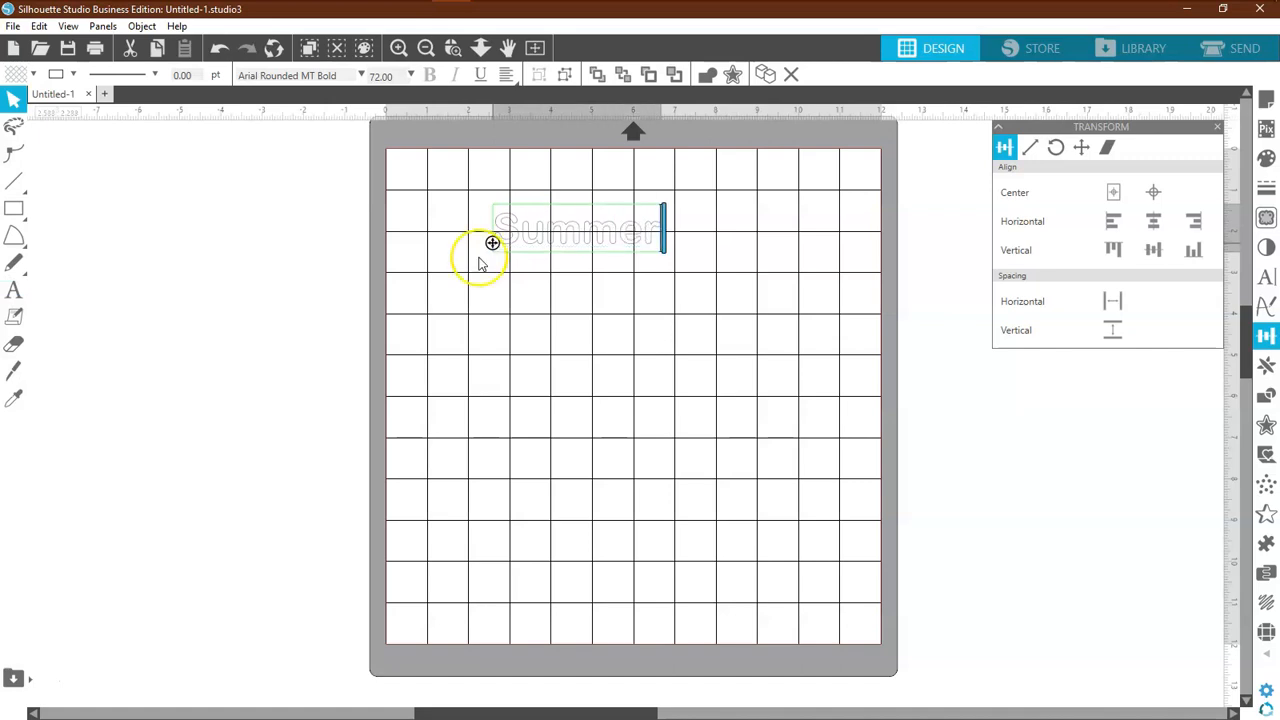
left_click(14, 290)
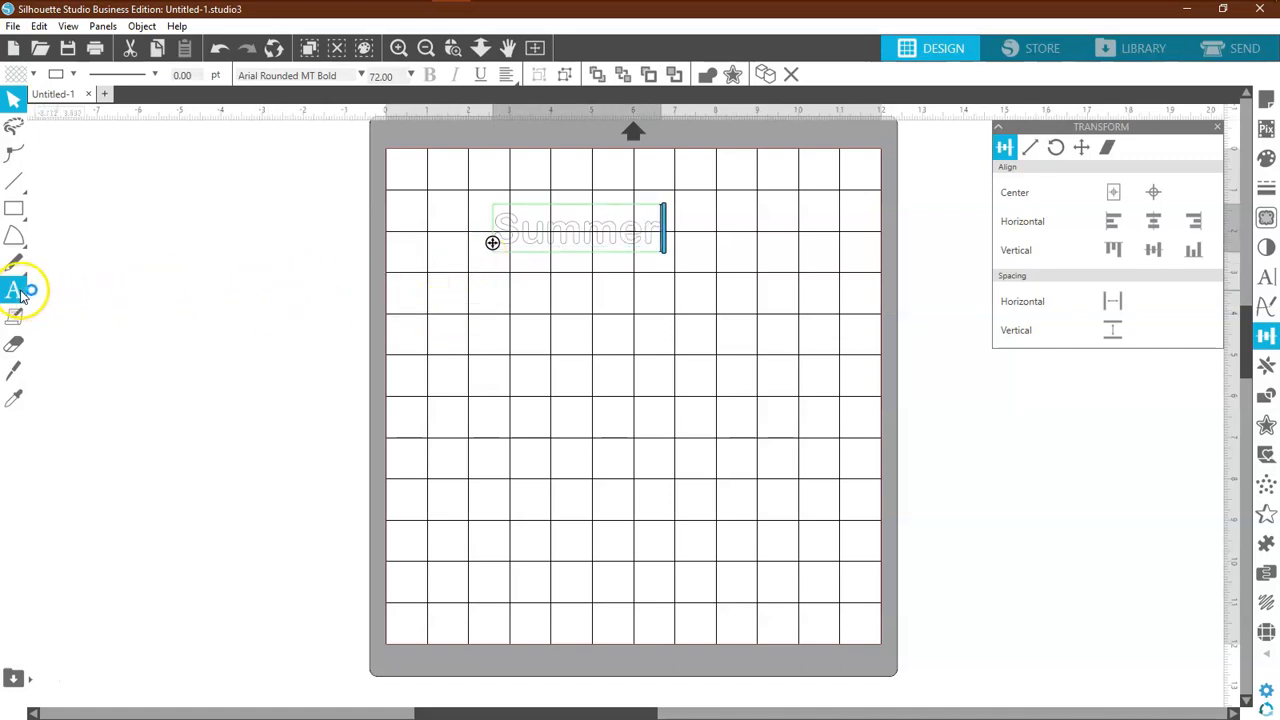
left_click(511, 295)
type("Wintr")
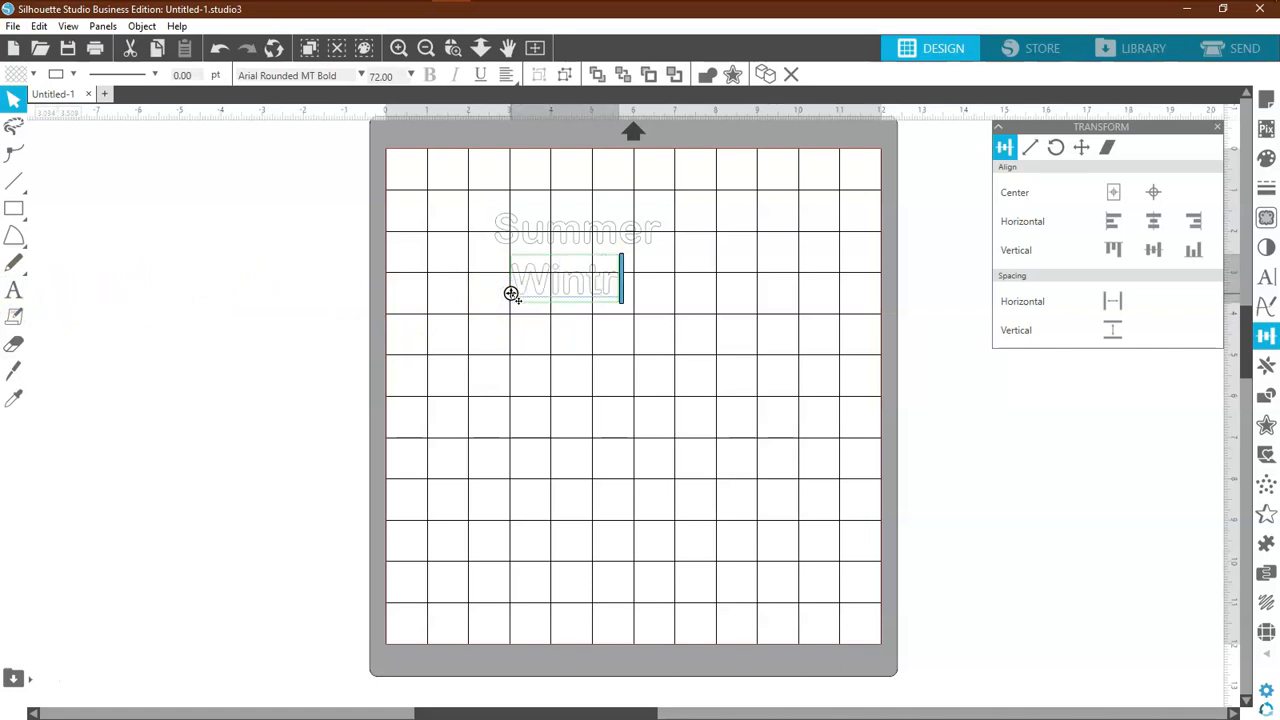
key("BackSpace")
type("er")
Step: Add the separate text objects "Fall" and "Spring" below the word Winter and finish text entry
left_click(14, 290)
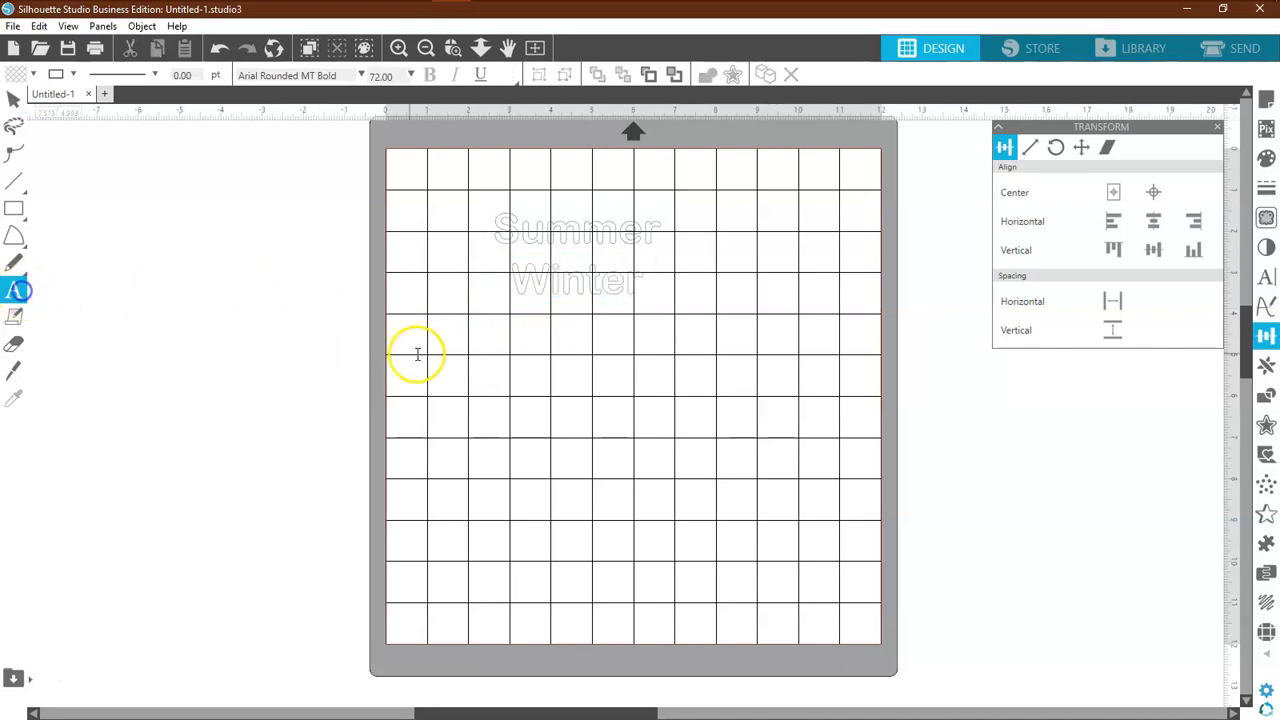
left_click(490, 340)
type("Fall")
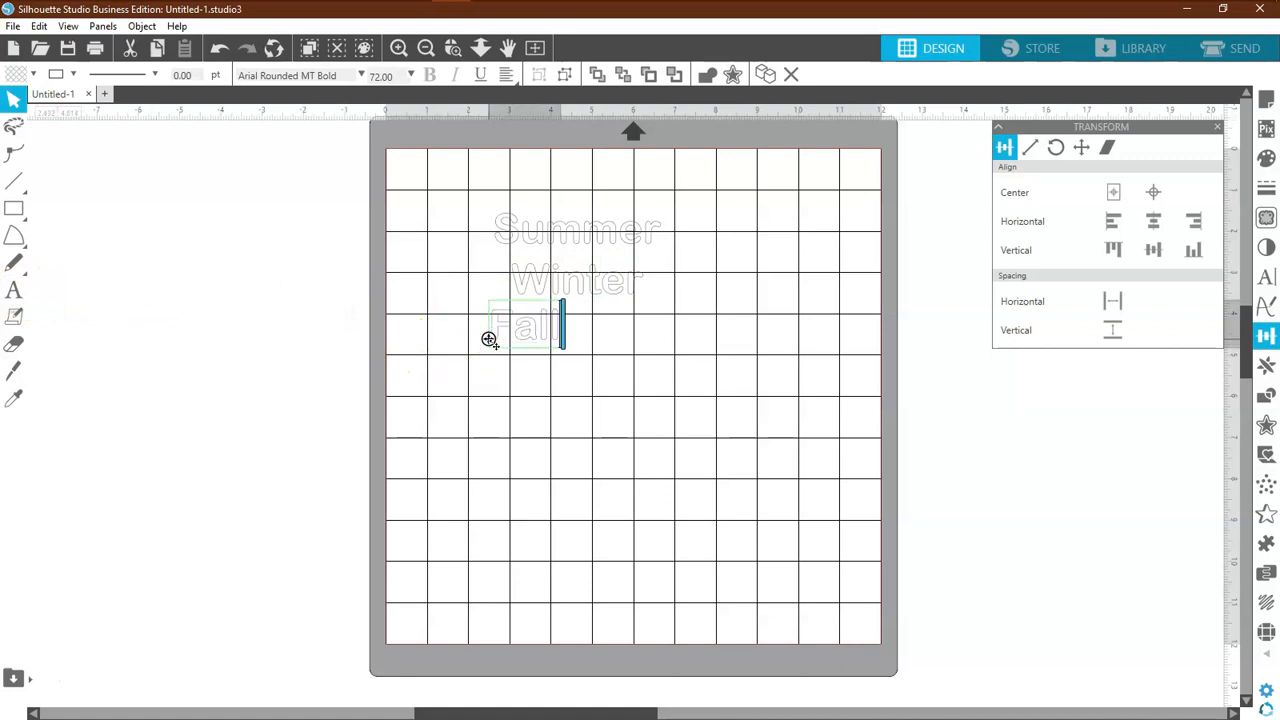
left_click(14, 290)
left_click(476, 390)
type("Sprint")
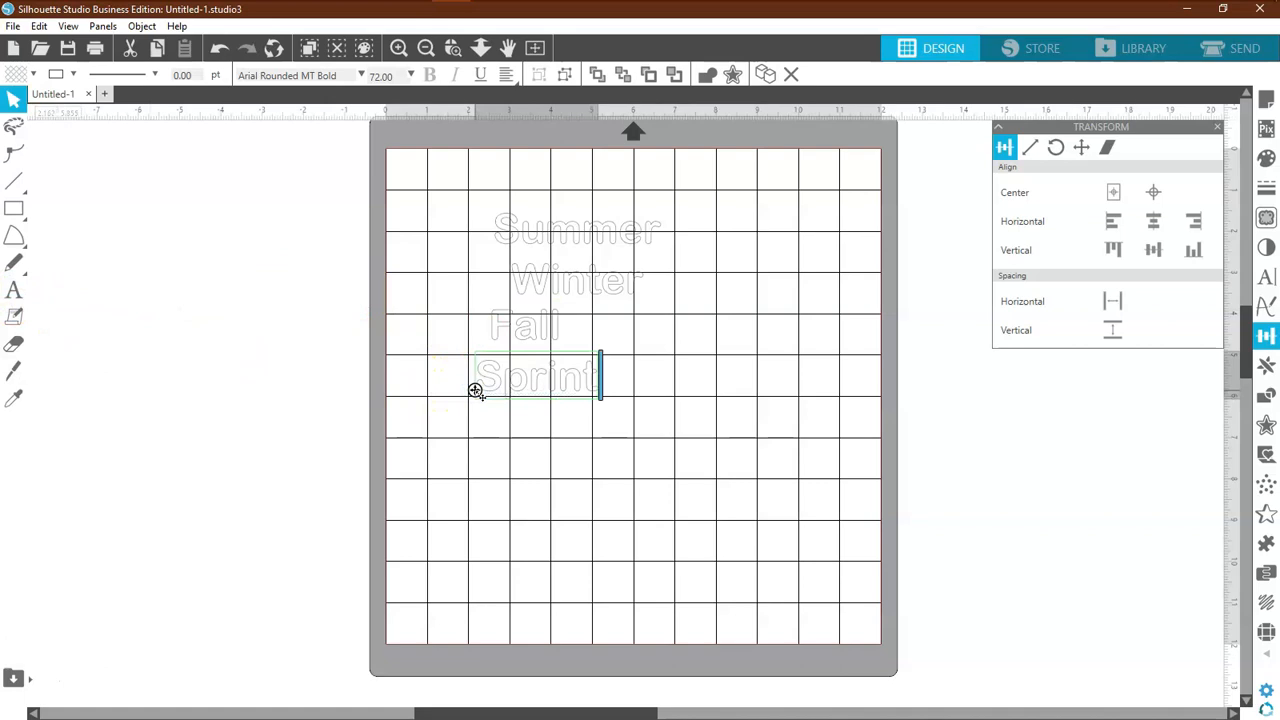
key("BackSpace")
type("g")
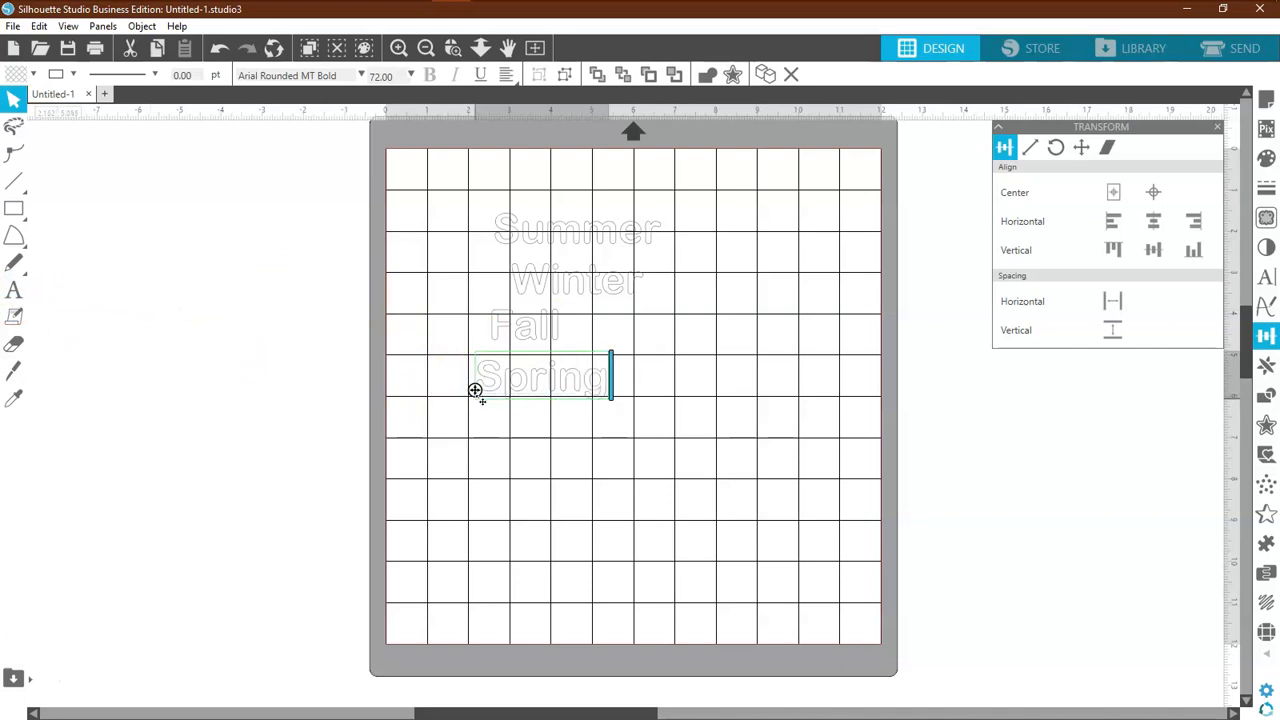
left_click(490, 445)
Step: Fill all four season words with black and move Winter, Fall and Spring off the mat
left_click_drag(447, 202, 617, 431)
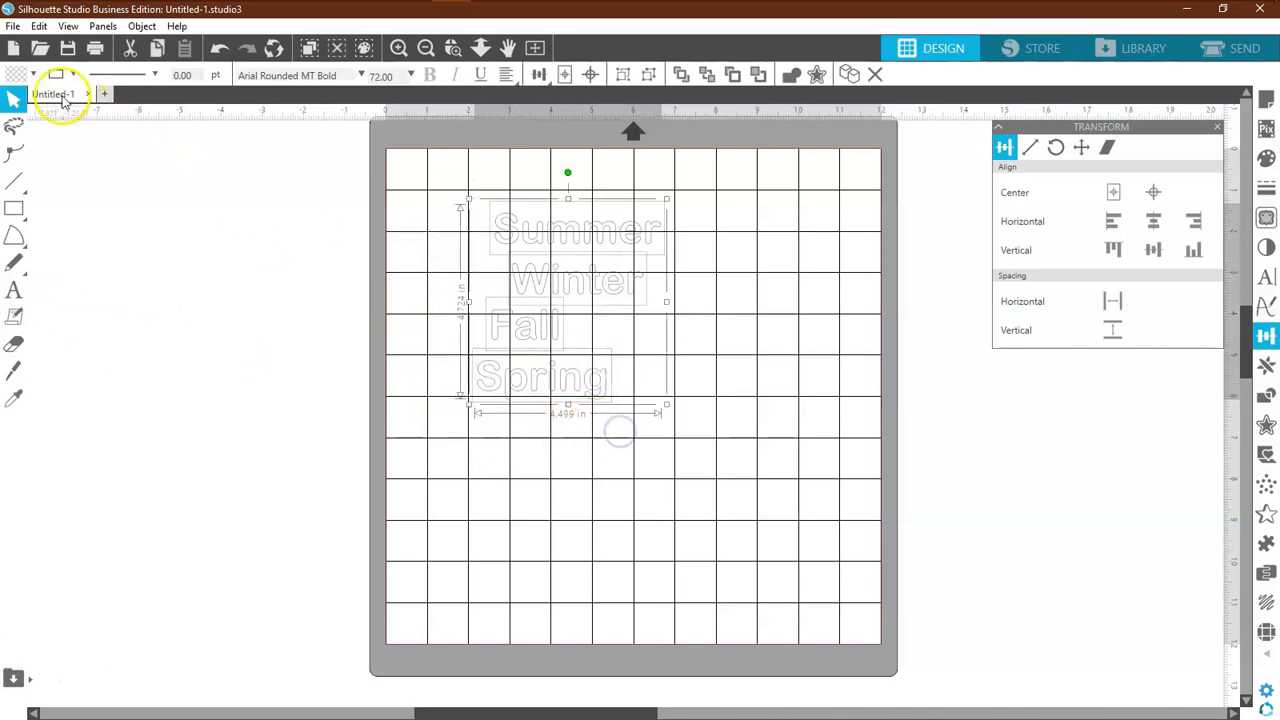
left_click(33, 75)
left_click(118, 105)
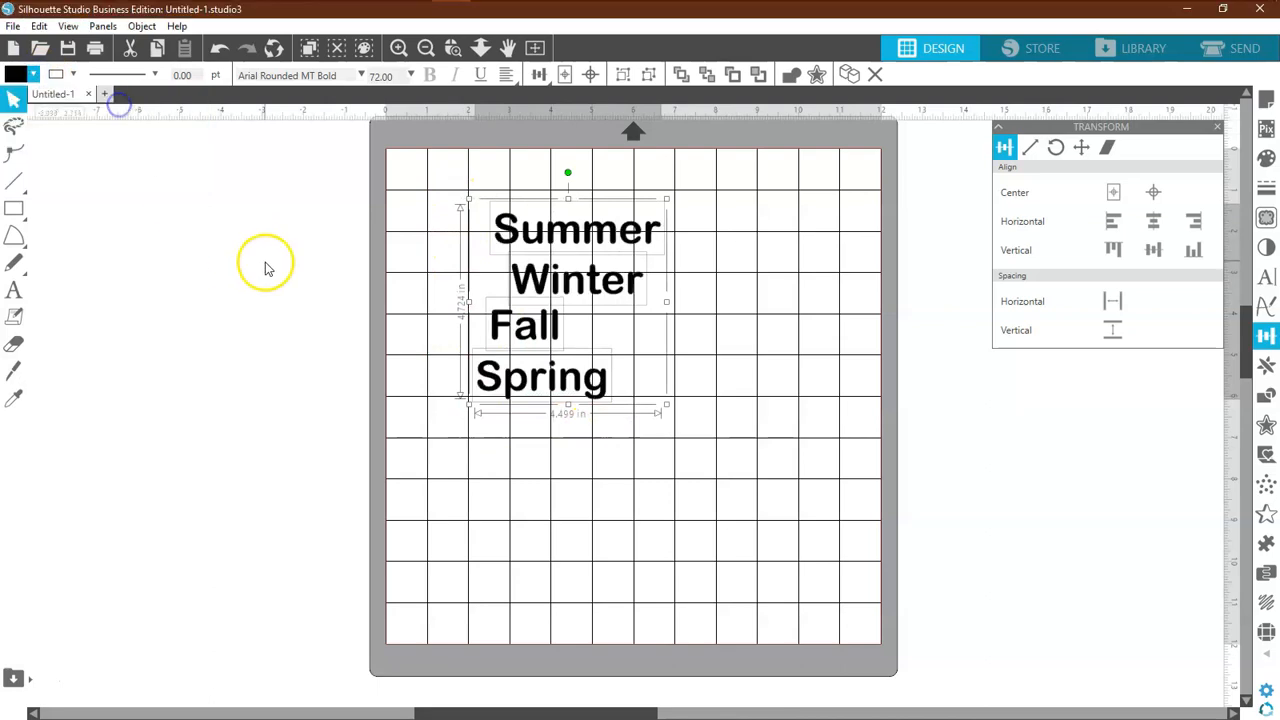
left_click(265, 268)
left_click_drag(400, 277, 241, 400)
Step: Enlarge the word Summer to about 9.83 in wide and move it to the middle of the mat
double_click(513, 232)
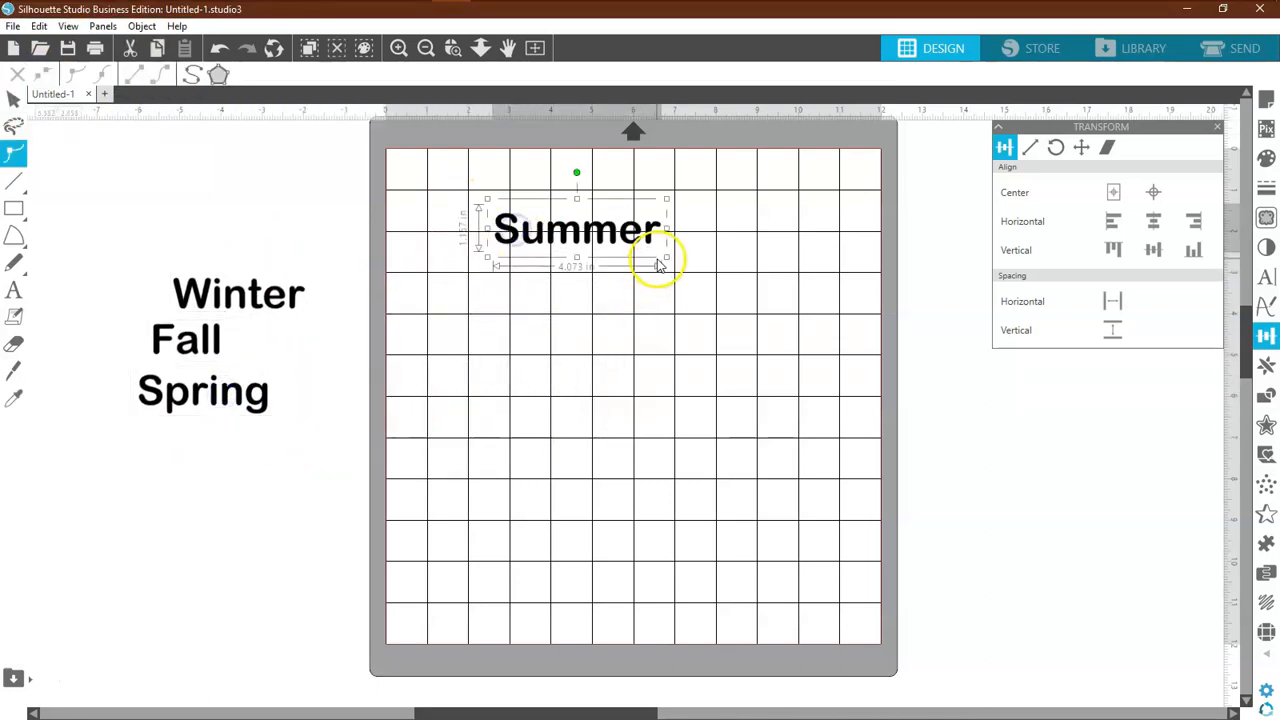
left_click_drag(663, 263, 830, 396)
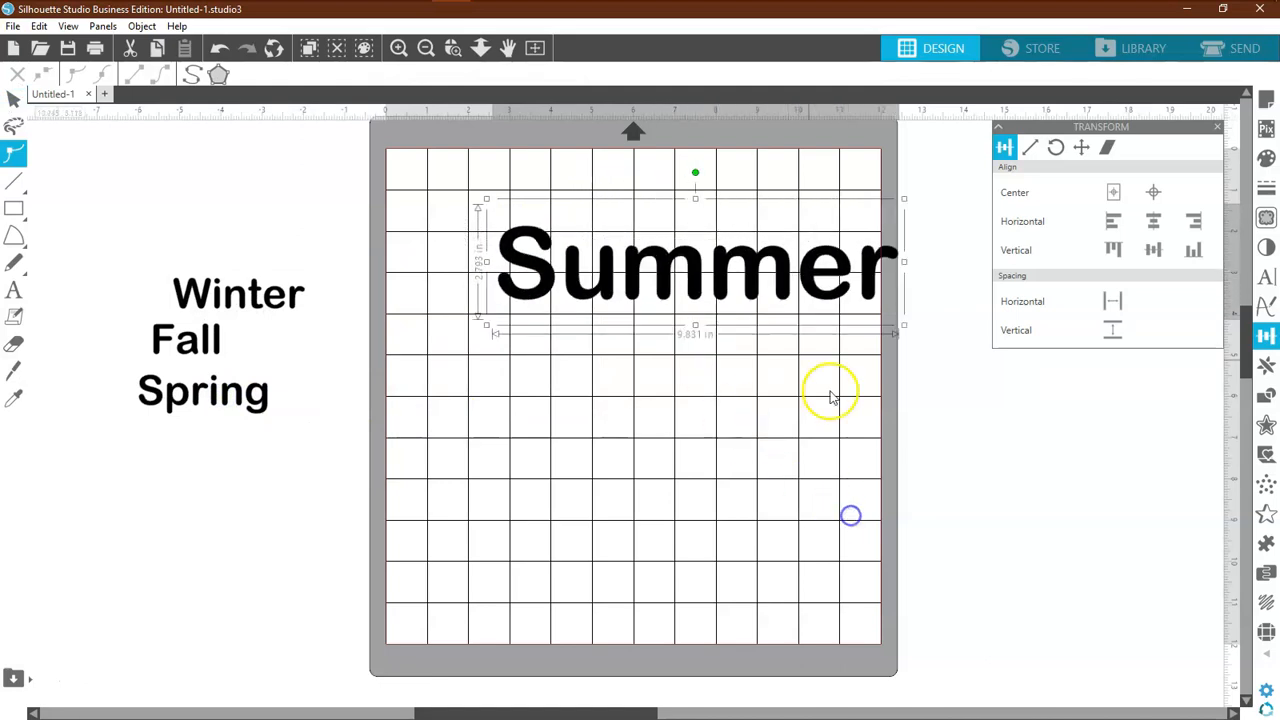
left_click_drag(749, 294, 697, 433)
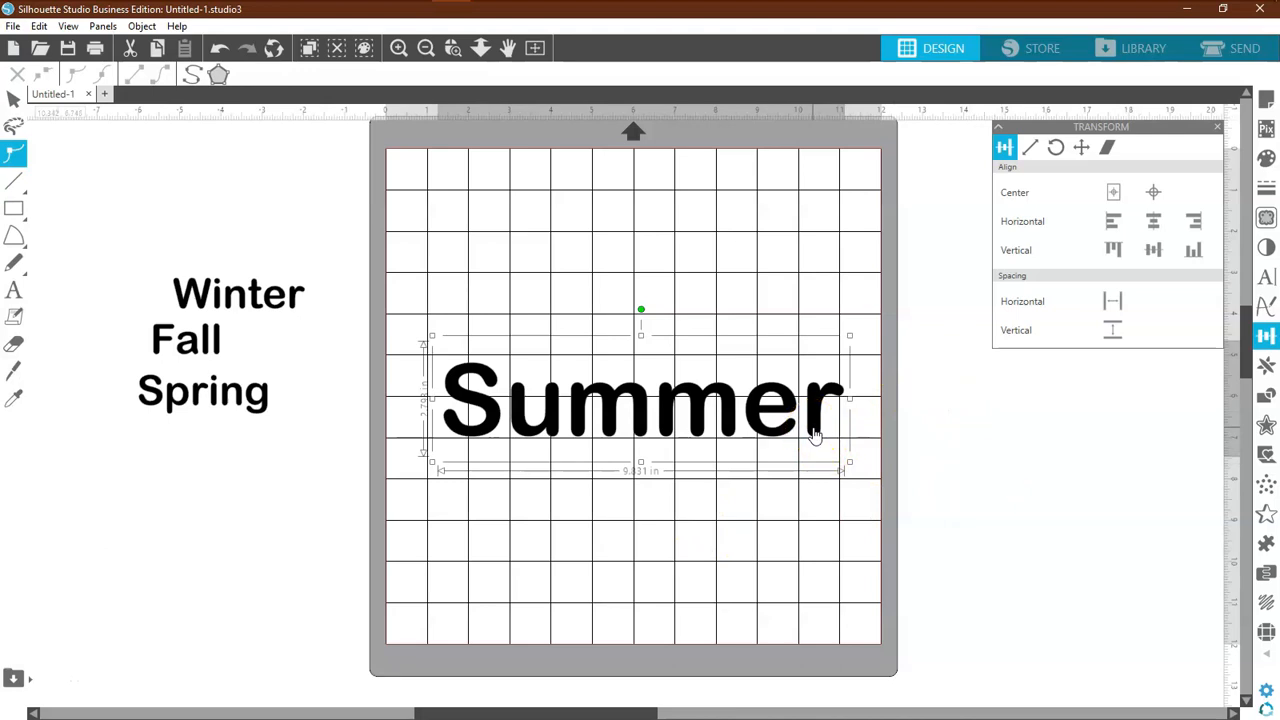
Step: Open the text style settings for Summer, search for BrightNights and try to apply that font
left_click(1266, 278)
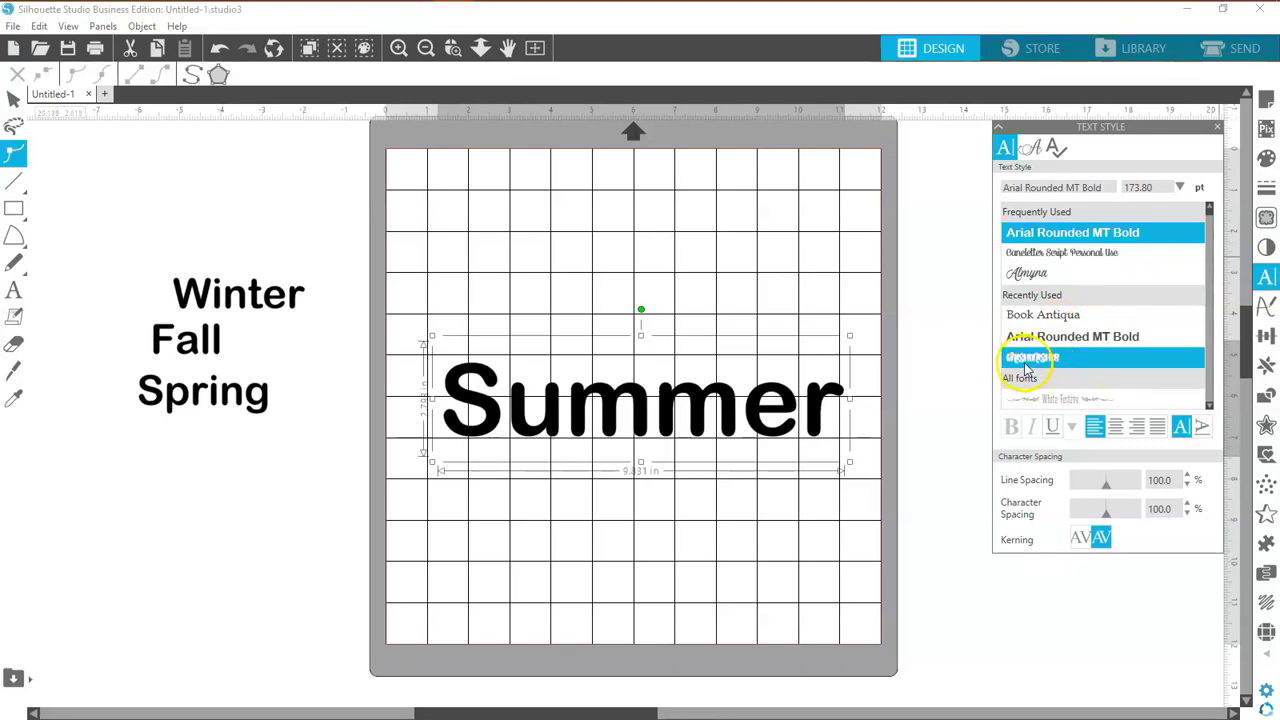
left_click_drag(1106, 188, 973, 184)
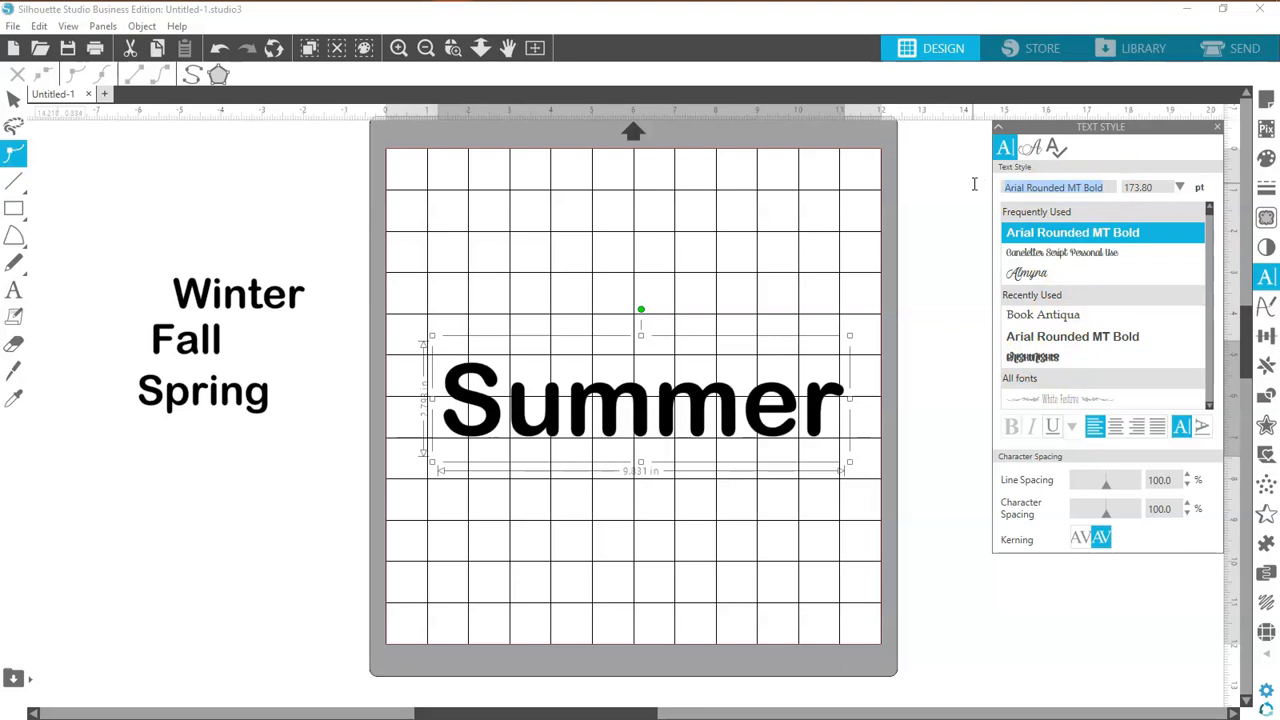
type("BrightNights")
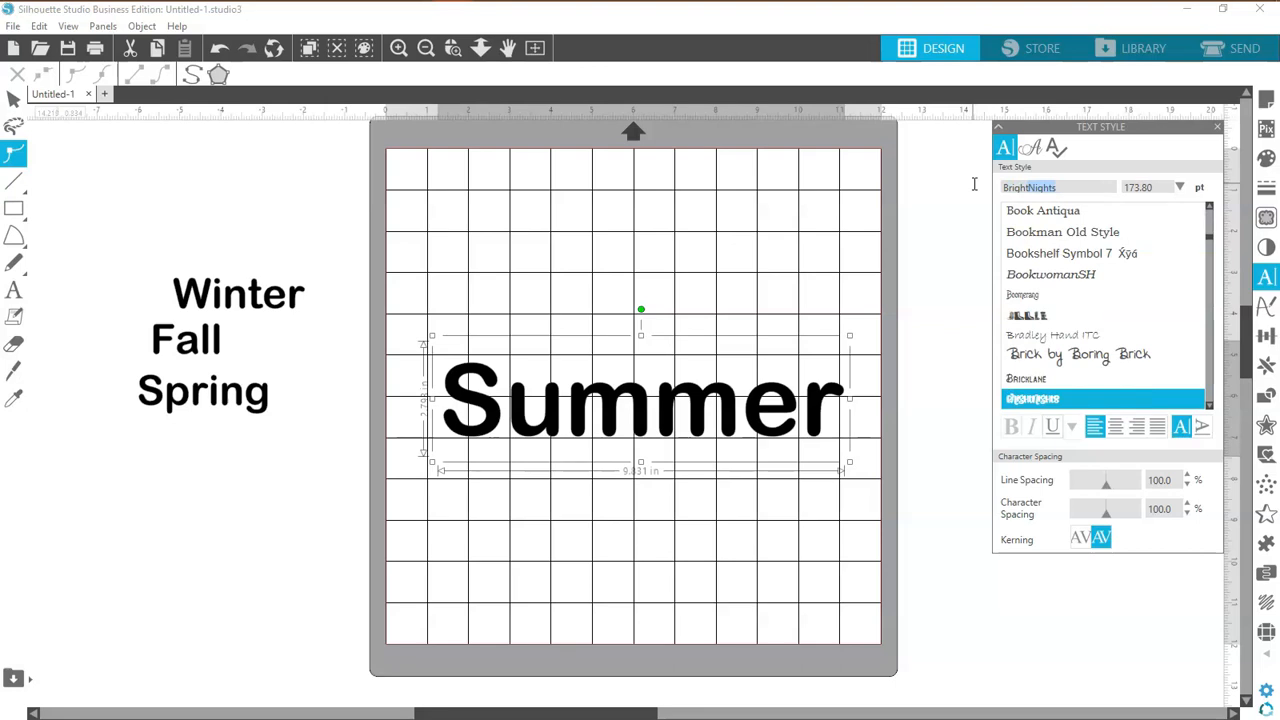
left_click(1040, 400)
left_click(1038, 404)
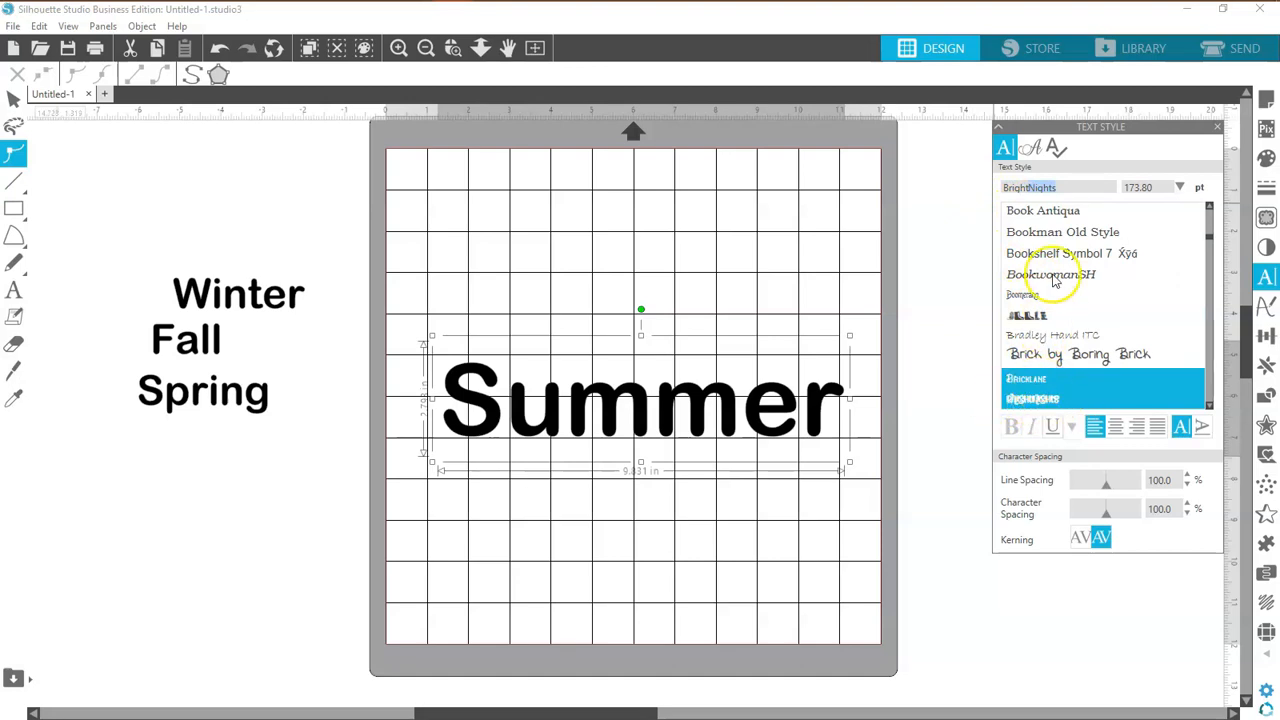
Step: Search the font list for the nonexistent font name "fhduifhfjdh"
left_click_drag(1061, 189, 979, 188)
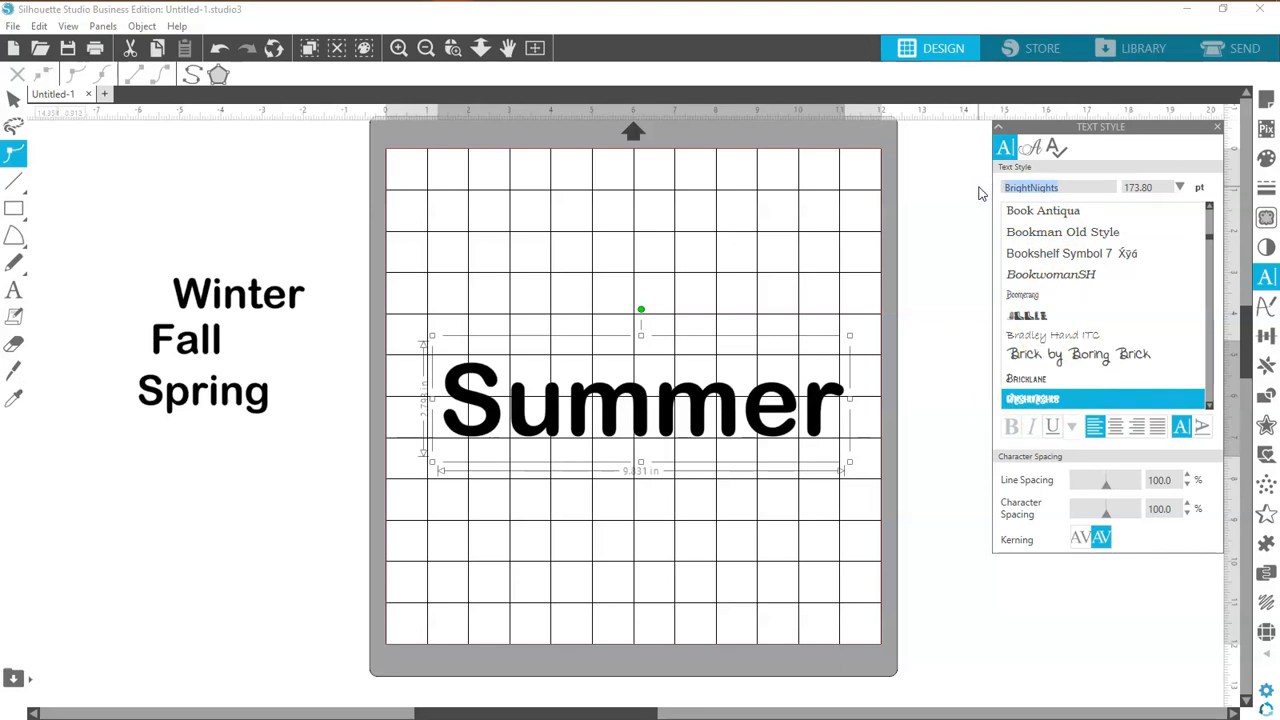
type("fhduifhfjdh")
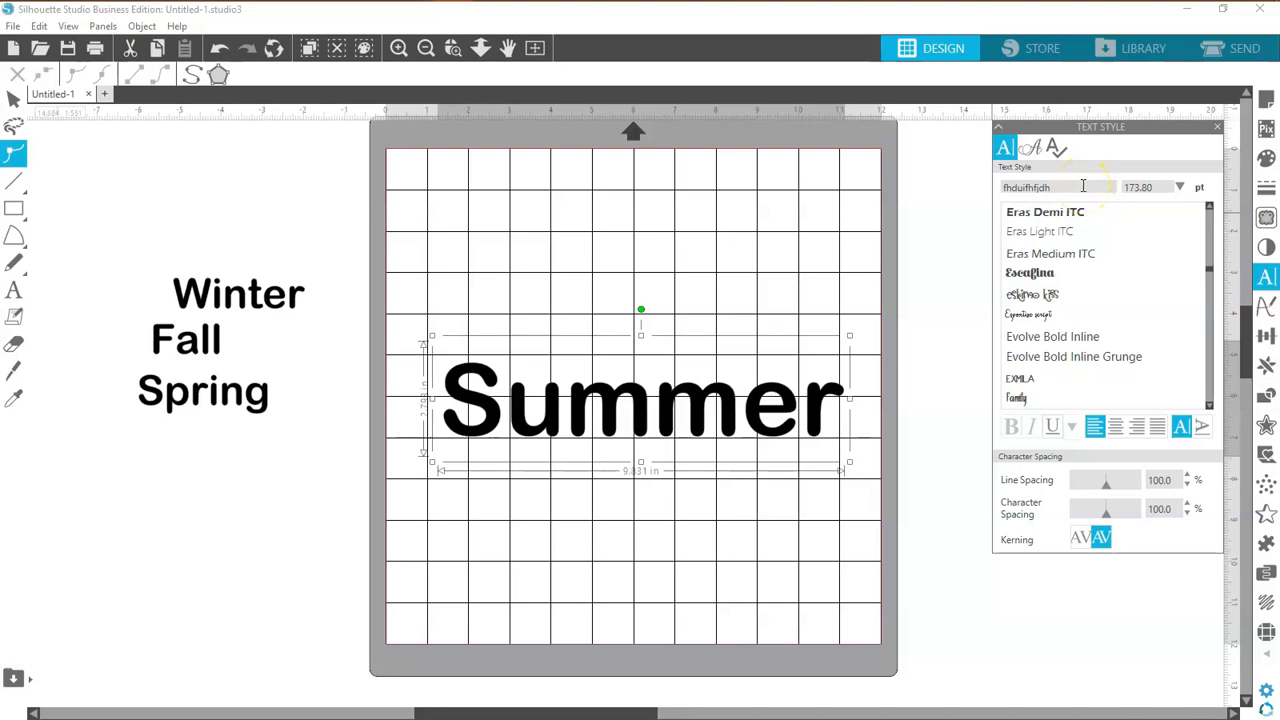
Step: Search for brightNights again, apply the font to Summer and move the word slightly higher on the mat
left_click_drag(1082, 186, 977, 189)
type("brightNights")
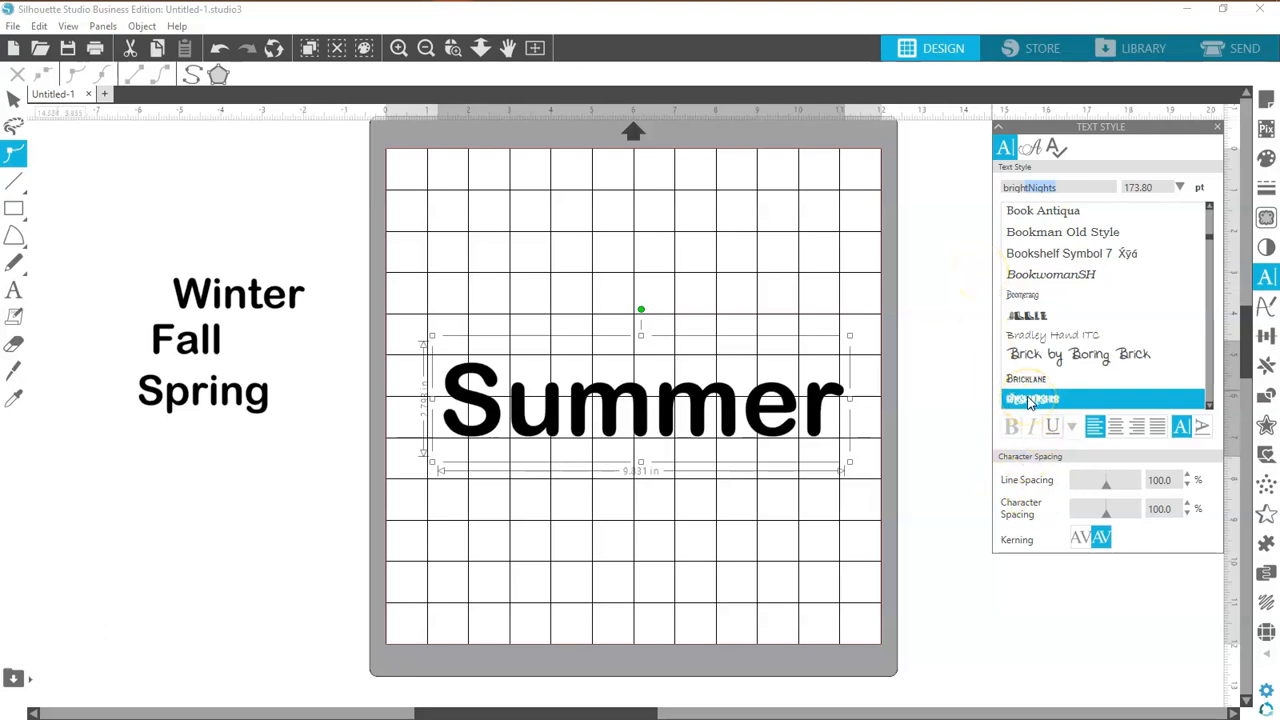
left_click(1030, 400)
left_click_drag(766, 434, 774, 378)
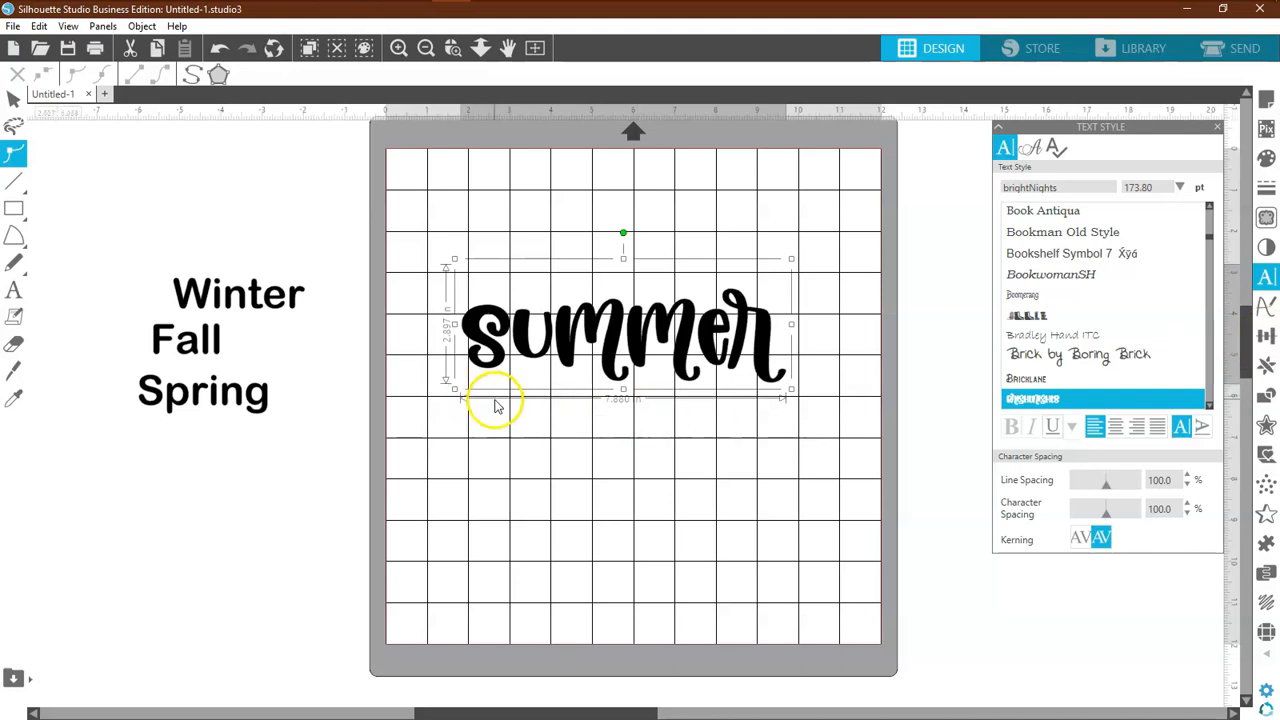
Step: Select the word Summer and add a 0.125 in offset outline with rounded corners around it
left_click(646, 450)
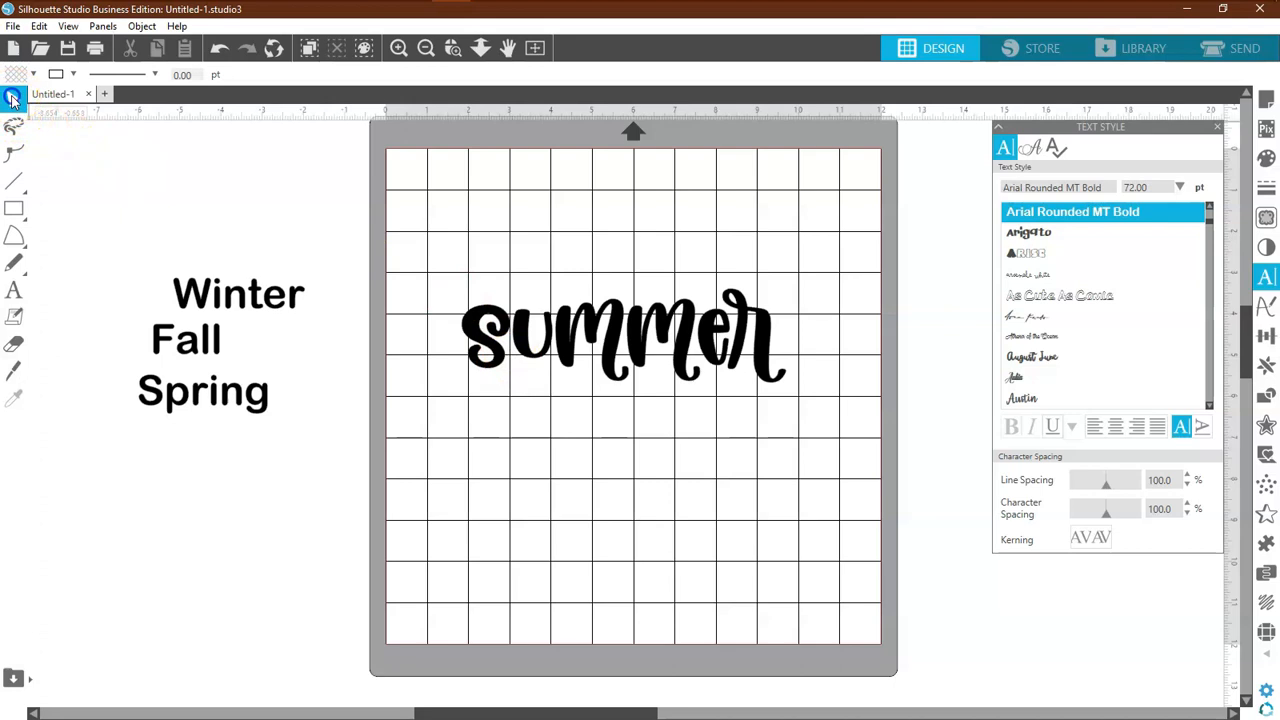
left_click(606, 318)
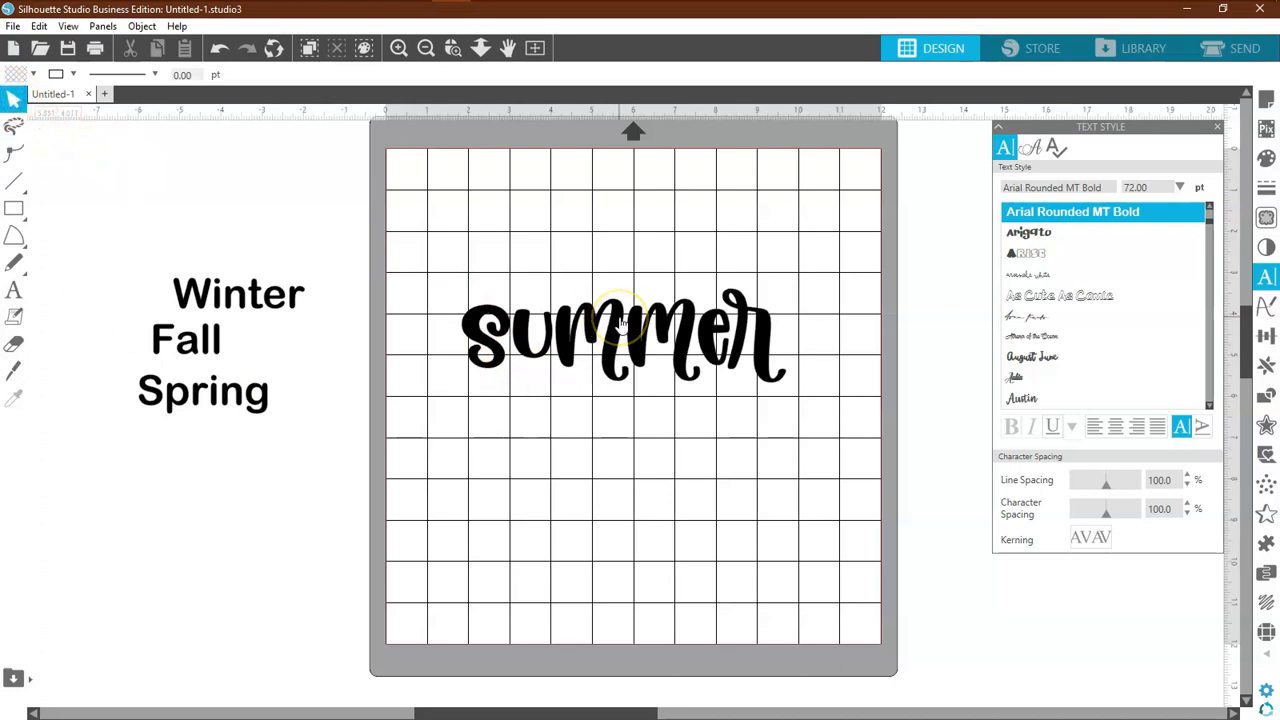
left_click(621, 322)
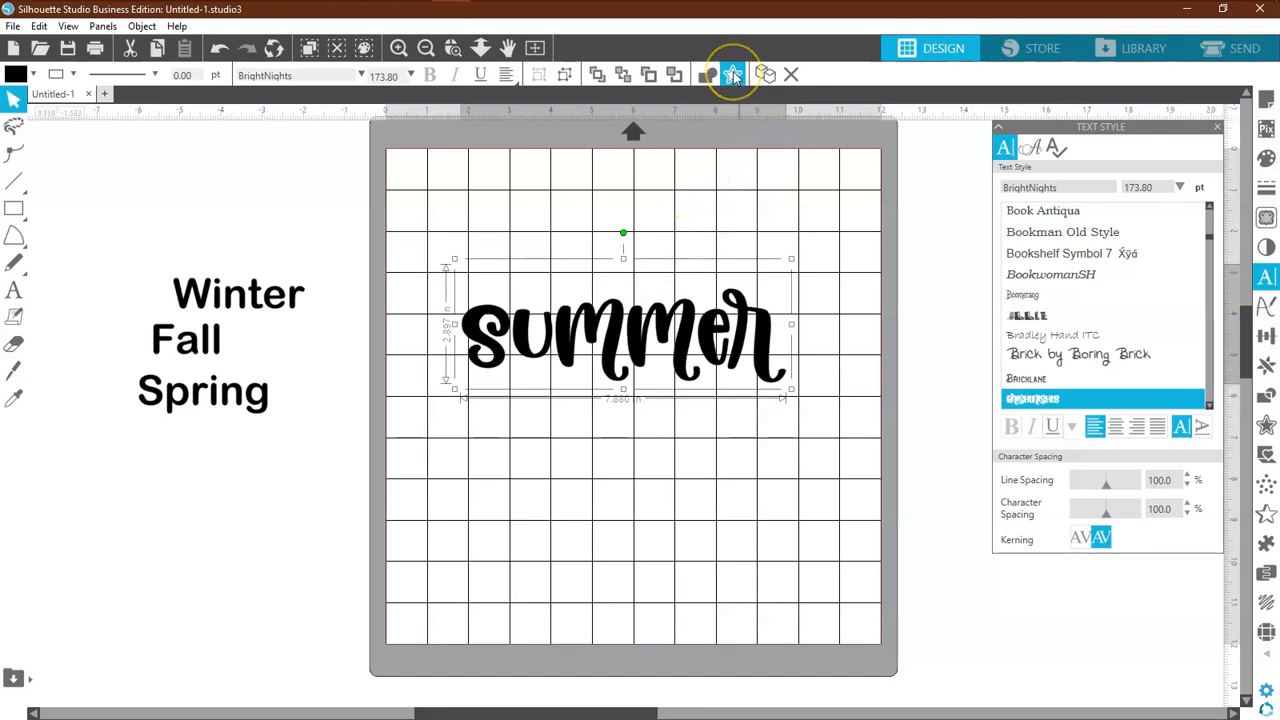
left_click(1265, 427)
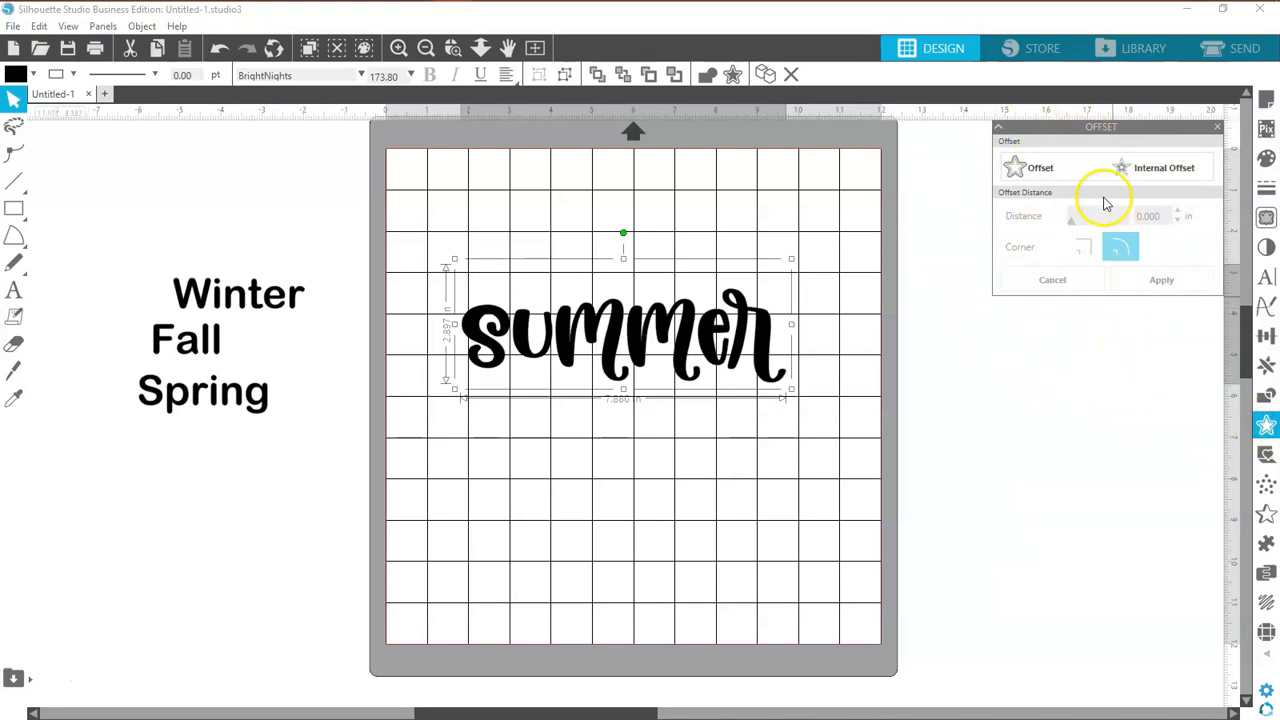
left_click(1025, 170)
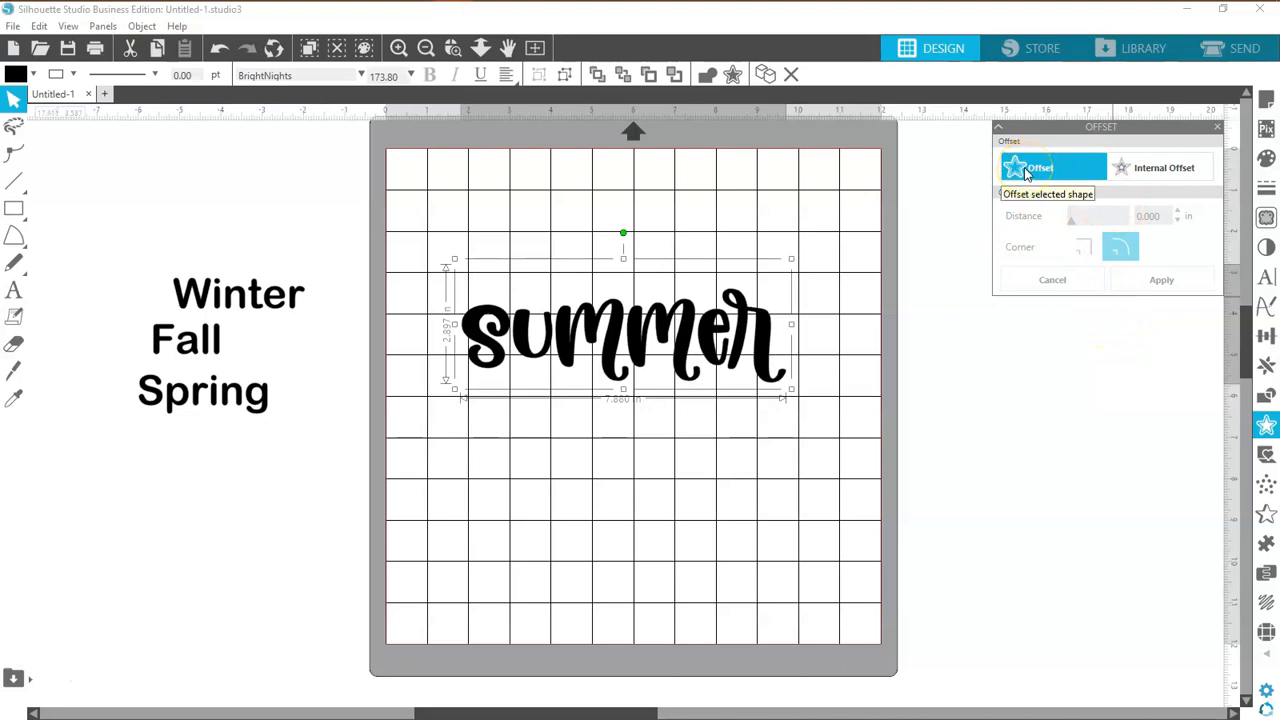
left_click(1170, 169)
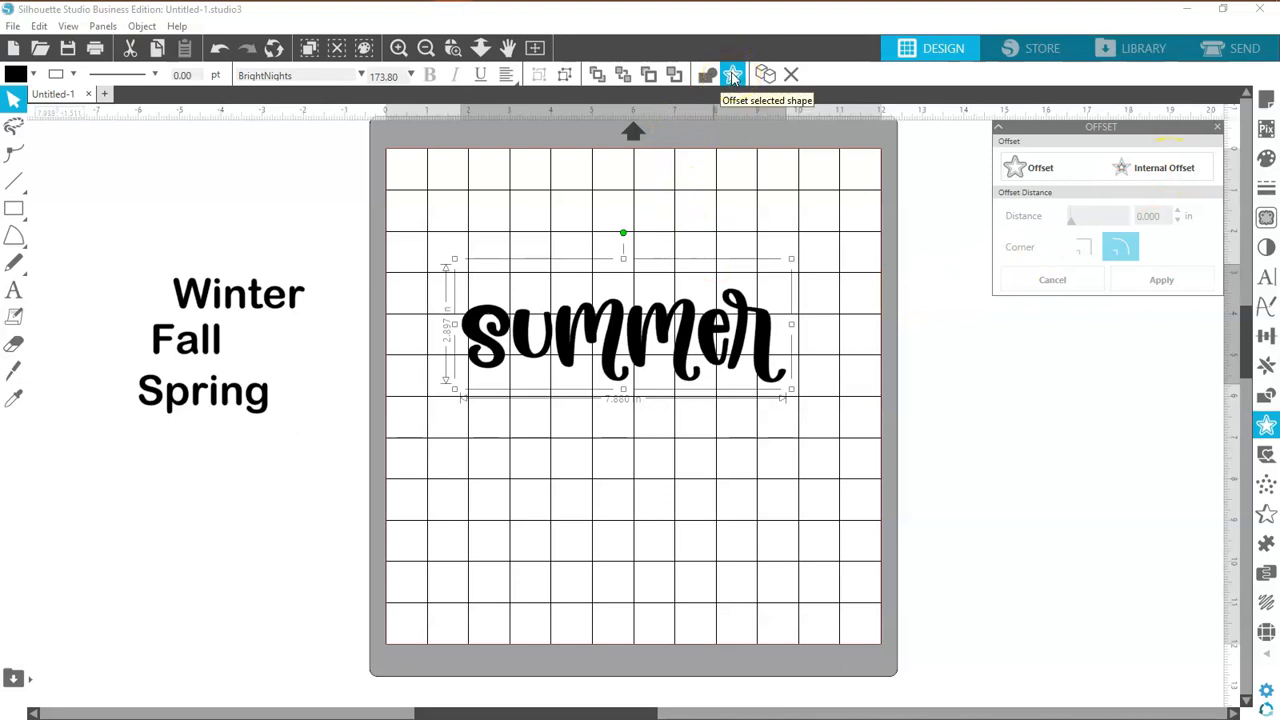
left_click(732, 76)
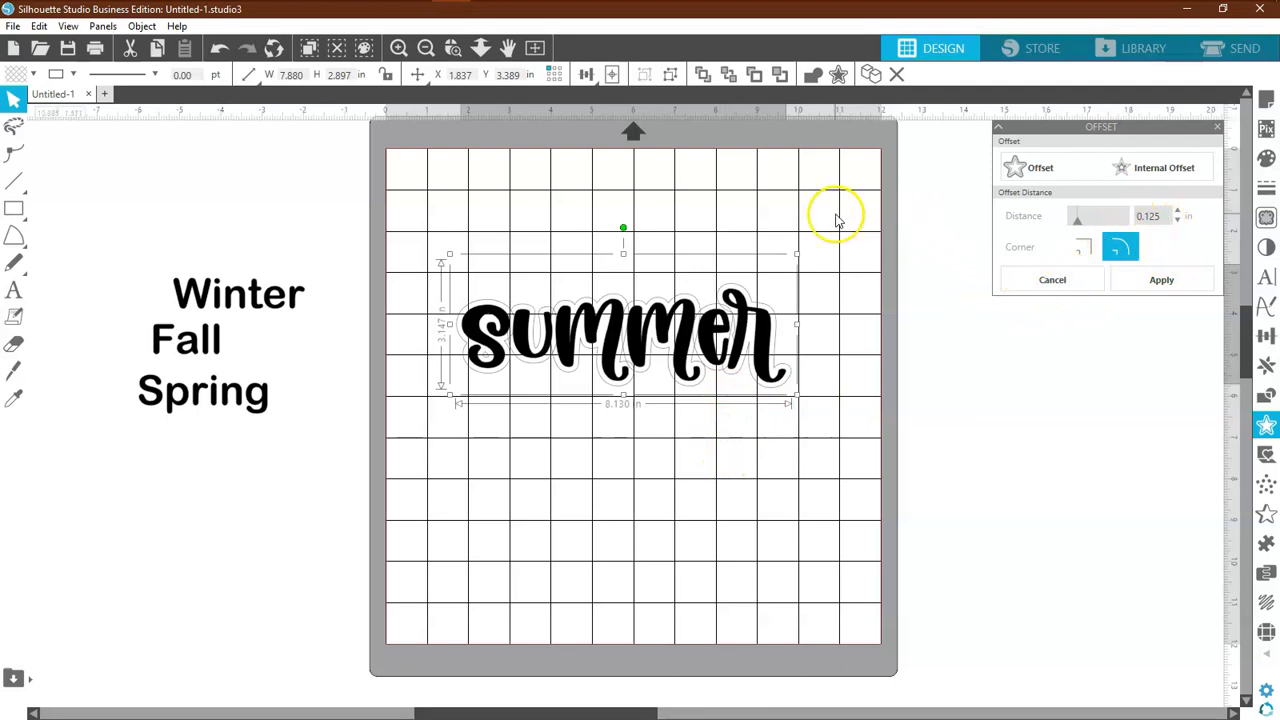
left_click(983, 303)
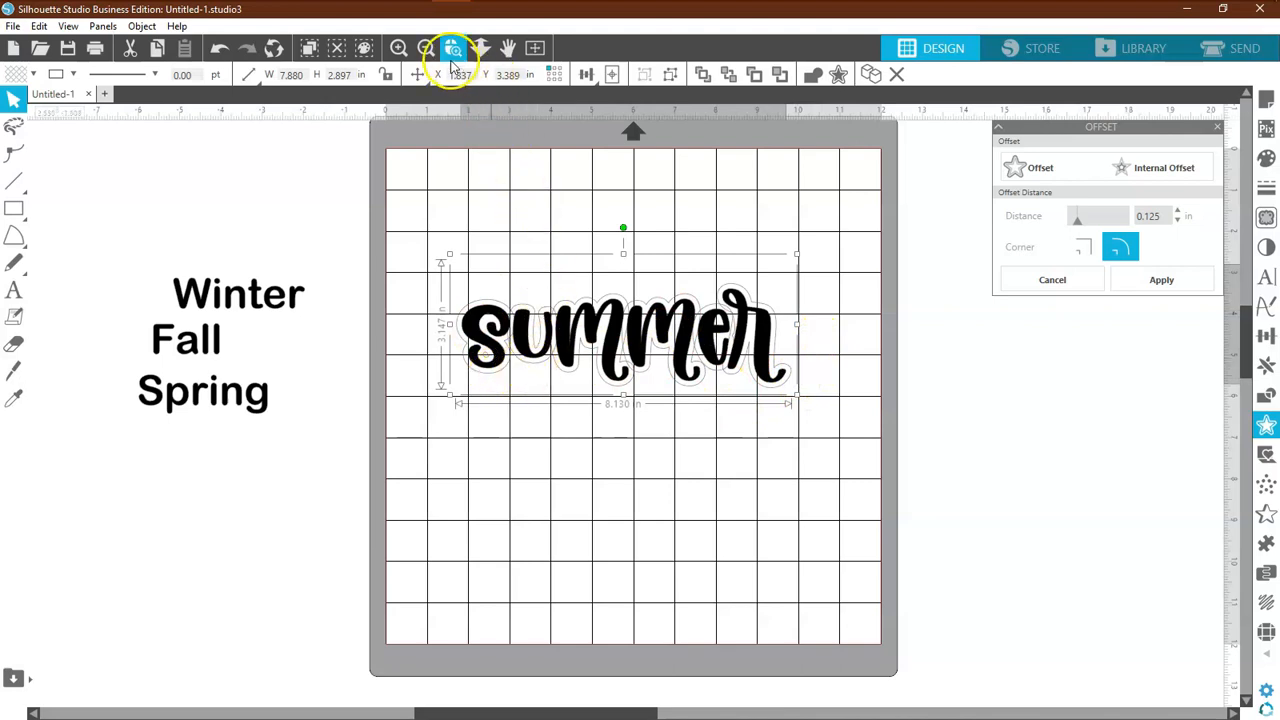
Step: Select the offset outline around Summer on its own and delete it
left_click(398, 48)
left_click(398, 48)
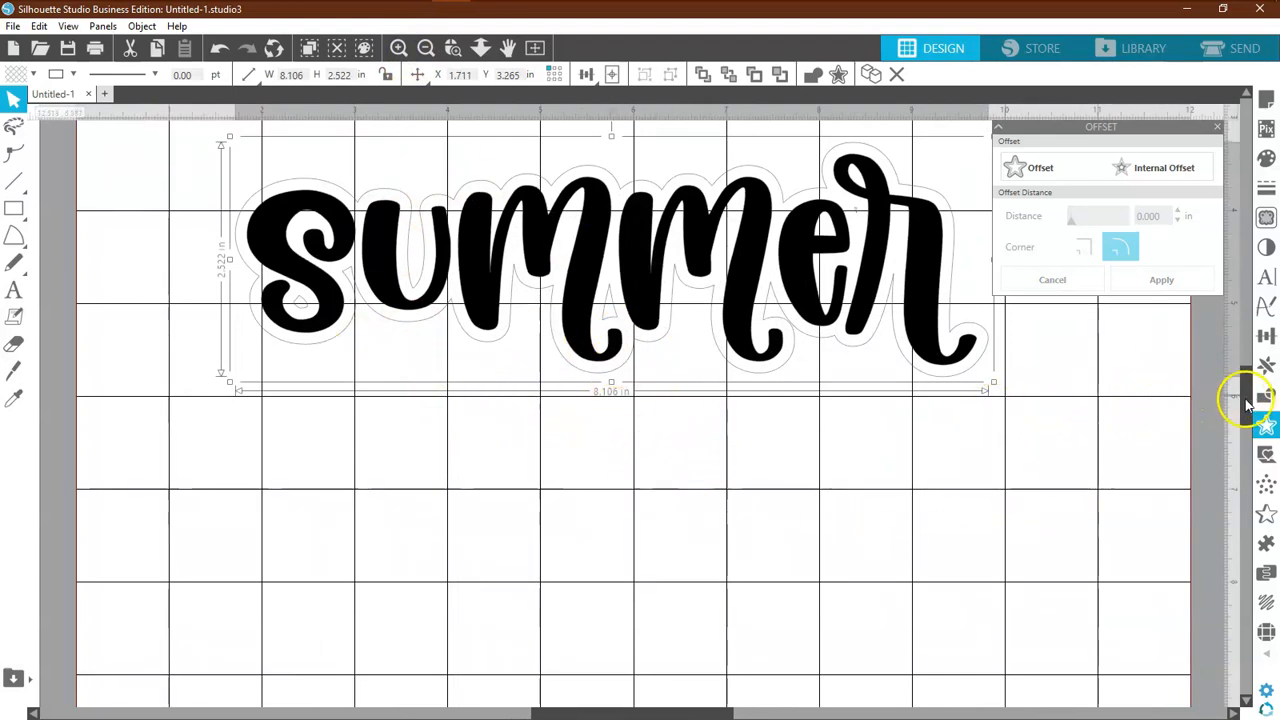
left_click_drag(1238, 400, 1248, 365)
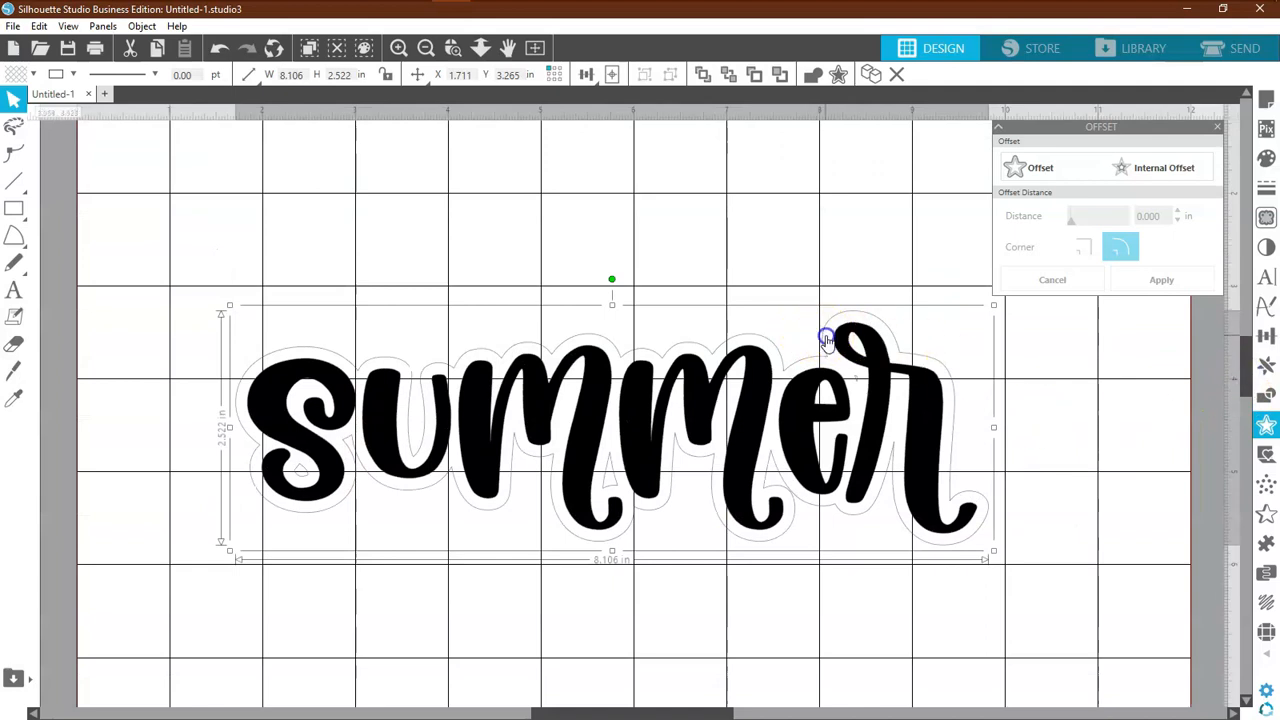
left_click(733, 184)
left_click(803, 357)
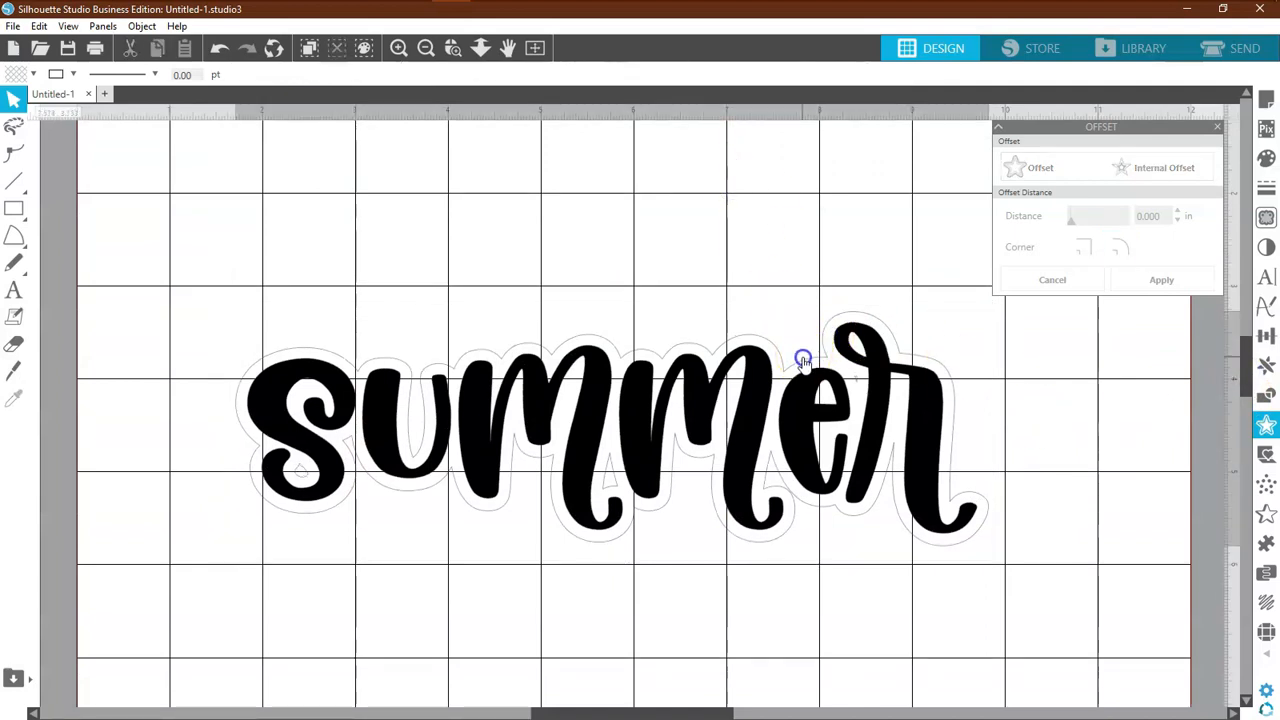
key("Delete")
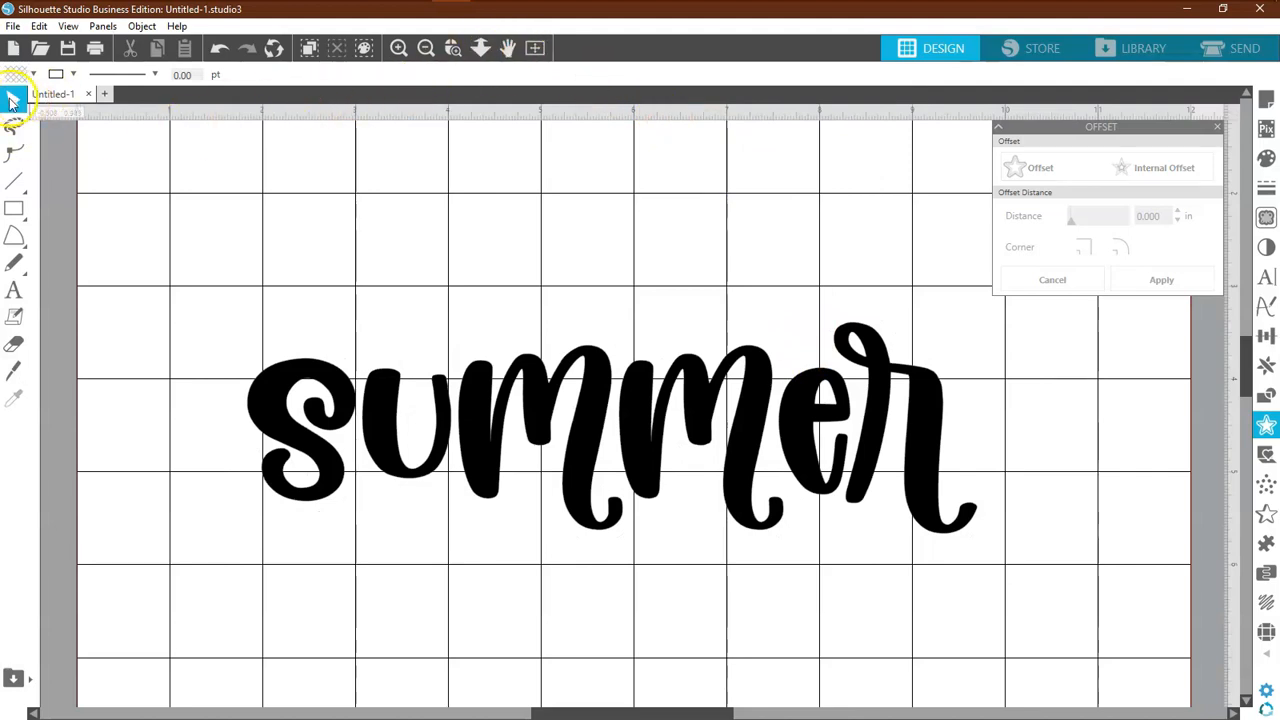
Step: Apply a 0.125 in offset with rounded corners to the word Summer
left_click(588, 422)
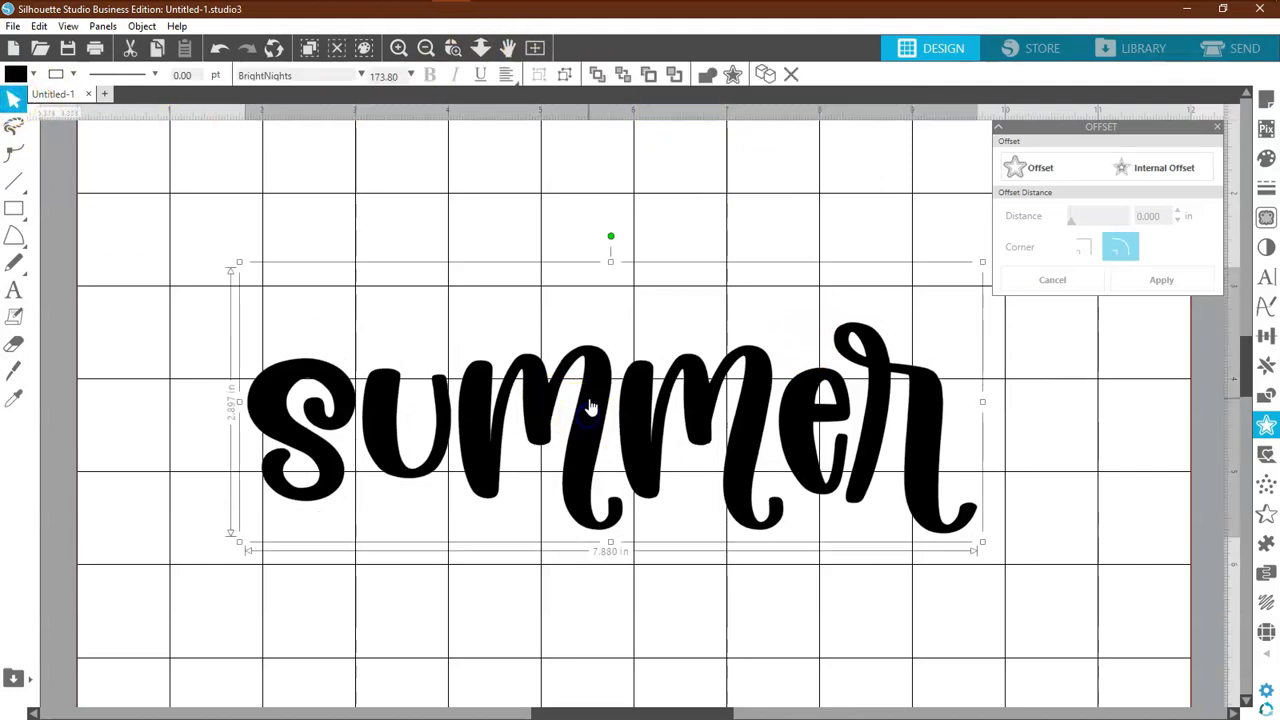
left_click(732, 74)
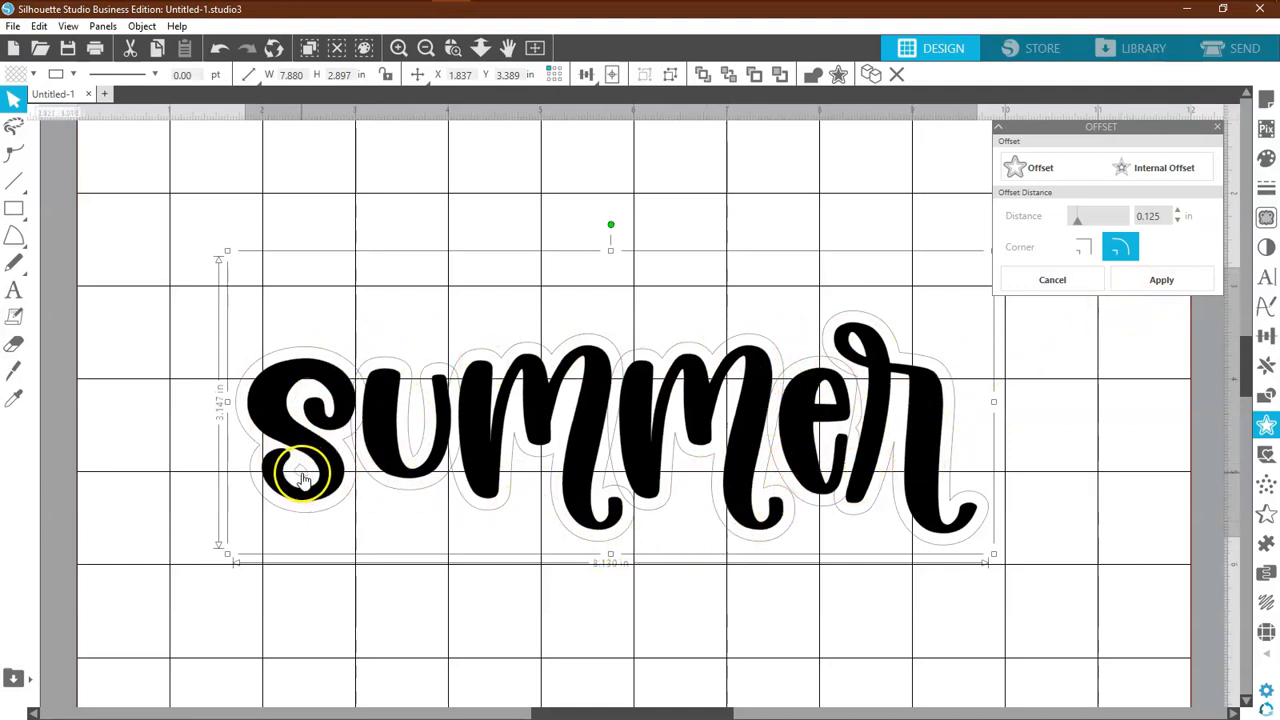
left_click(1161, 284)
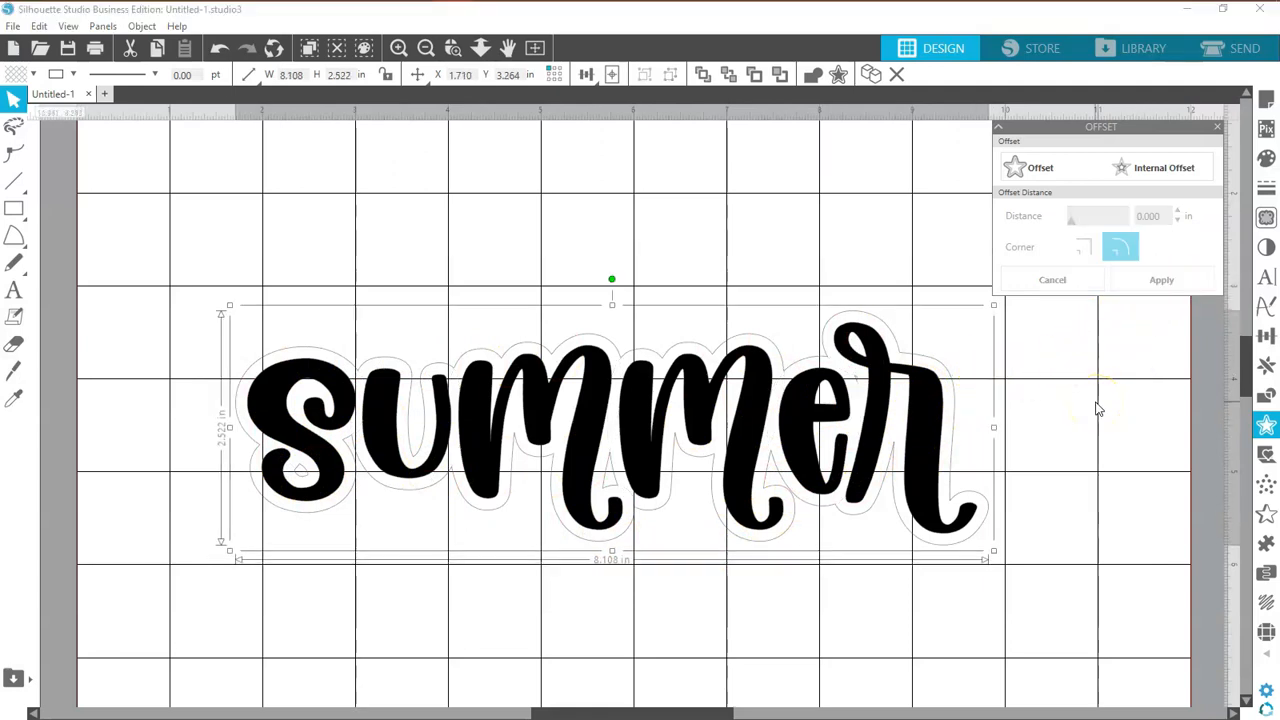
left_click(1040, 418)
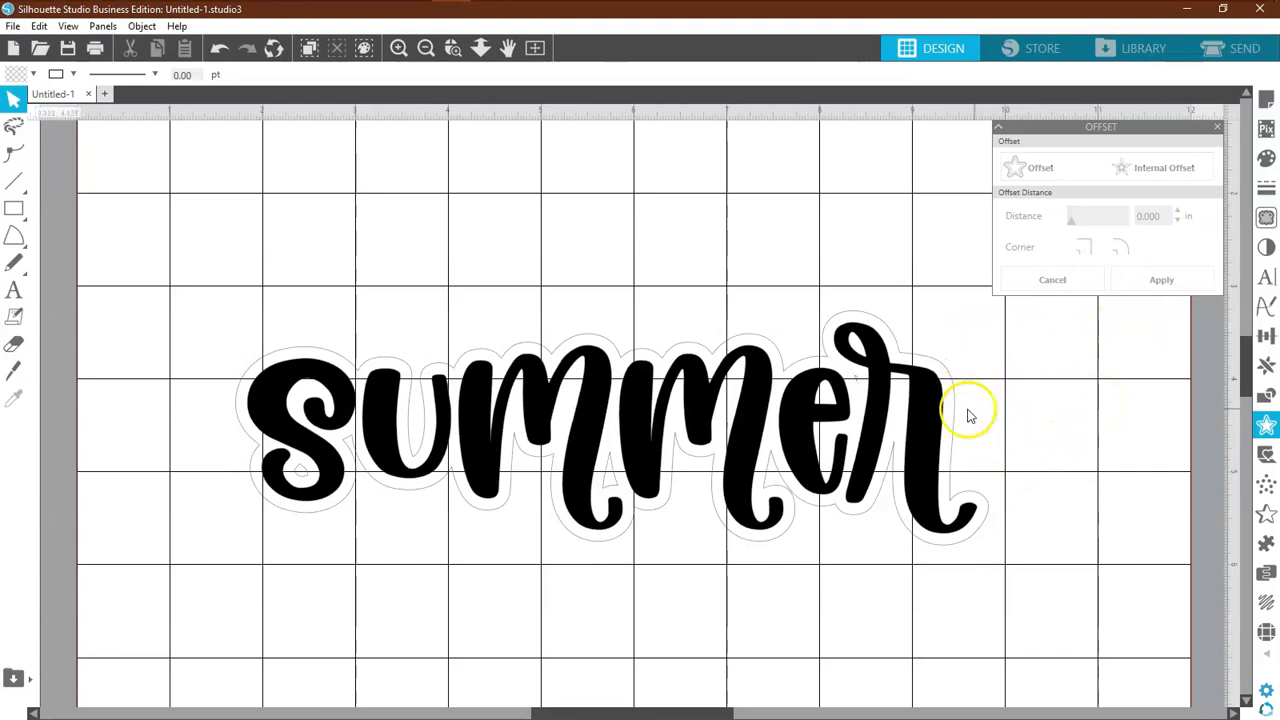
Step: Separate Summer from its offset by moving the word up the mat and the outline slightly down
left_click_drag(920, 463, 914, 251)
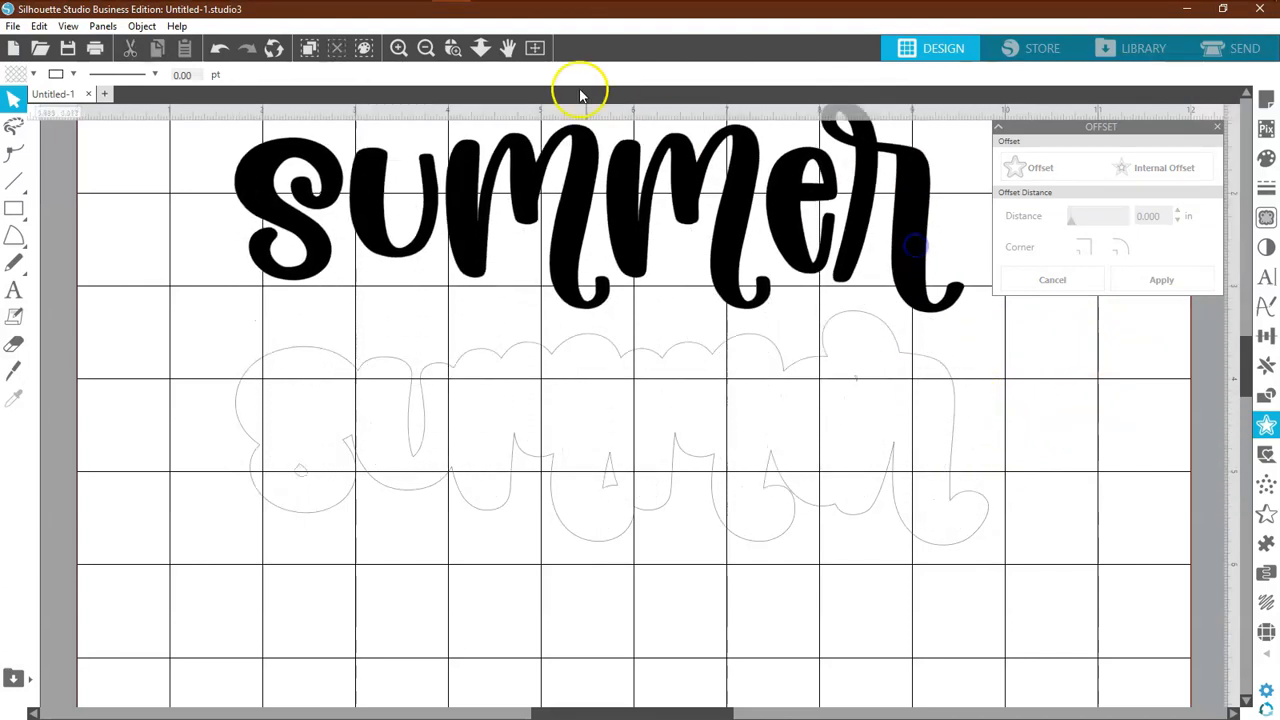
left_click(427, 50)
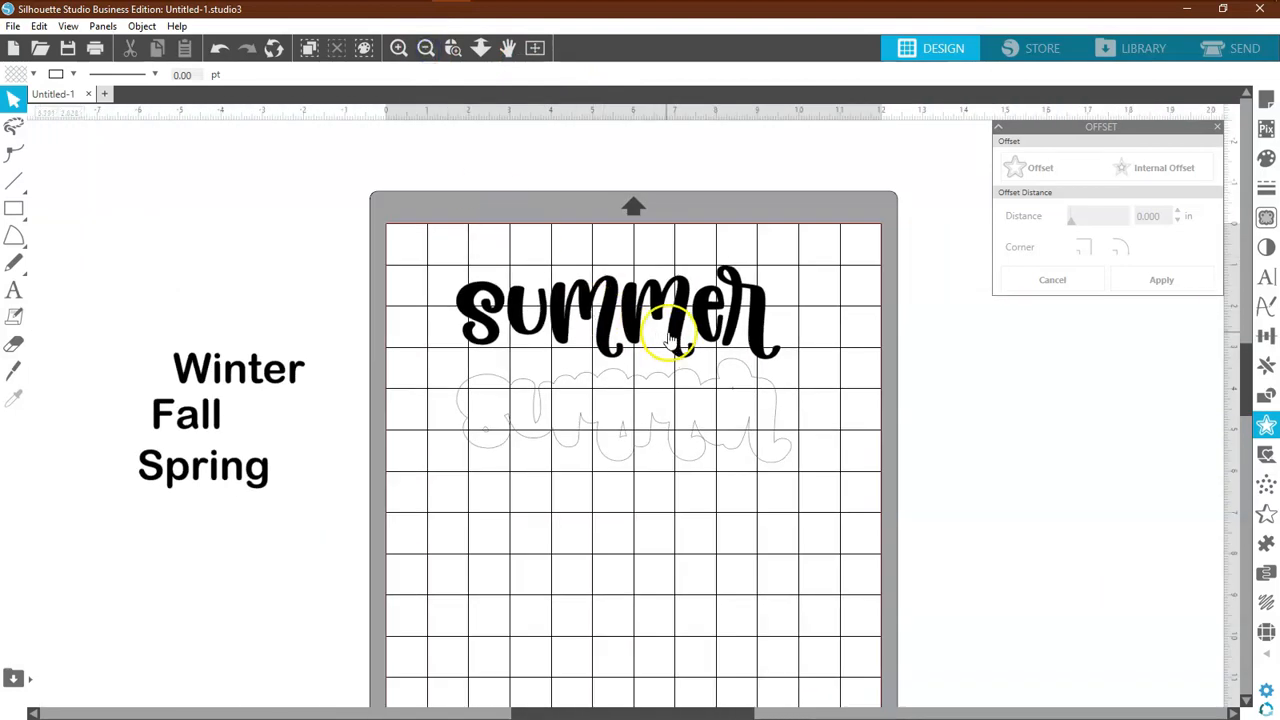
left_click(673, 333)
left_click_drag(673, 378, 669, 417)
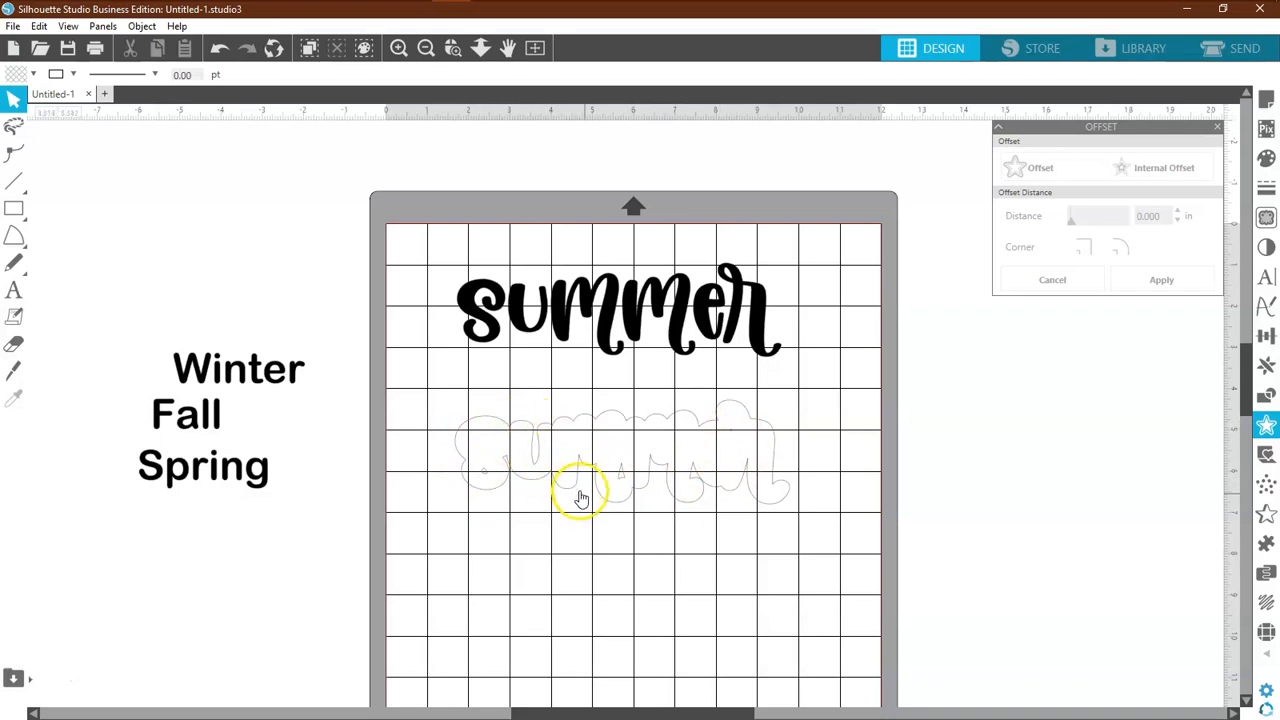
Step: Release the compound path of the offset outline and deselect its pieces
left_click(692, 509)
right_click(692, 509)
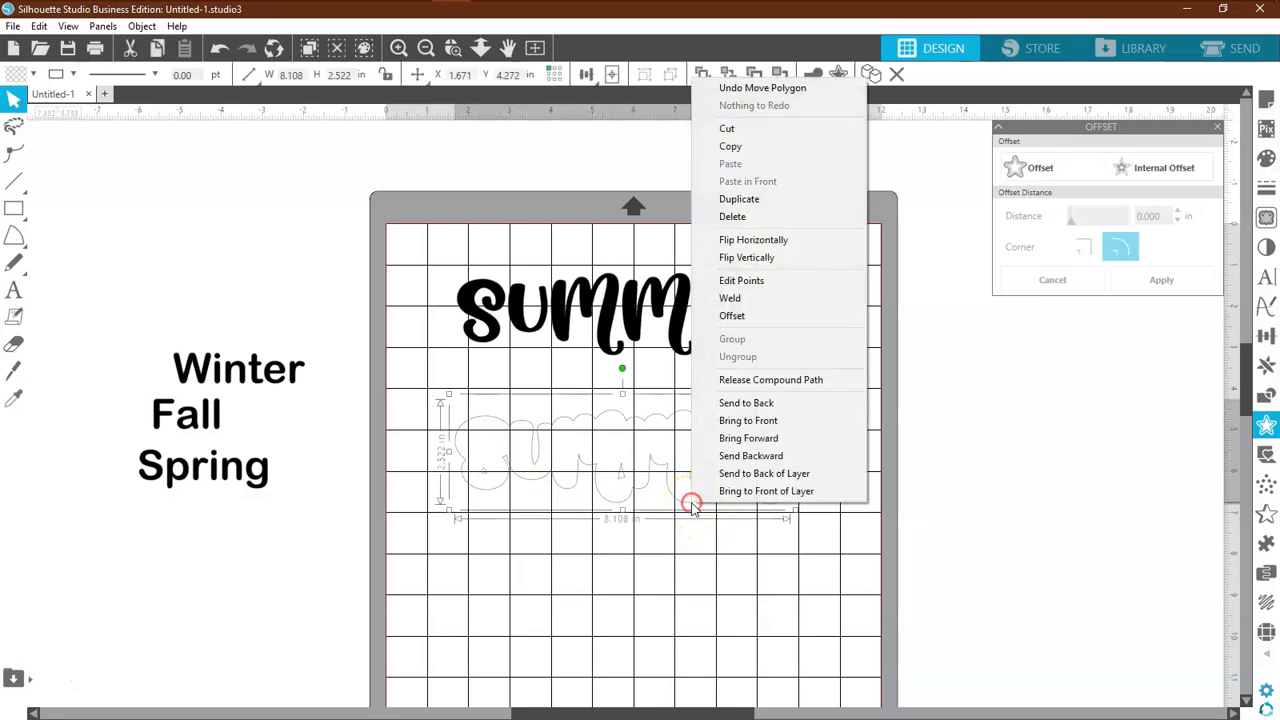
left_click(733, 380)
left_click(738, 550)
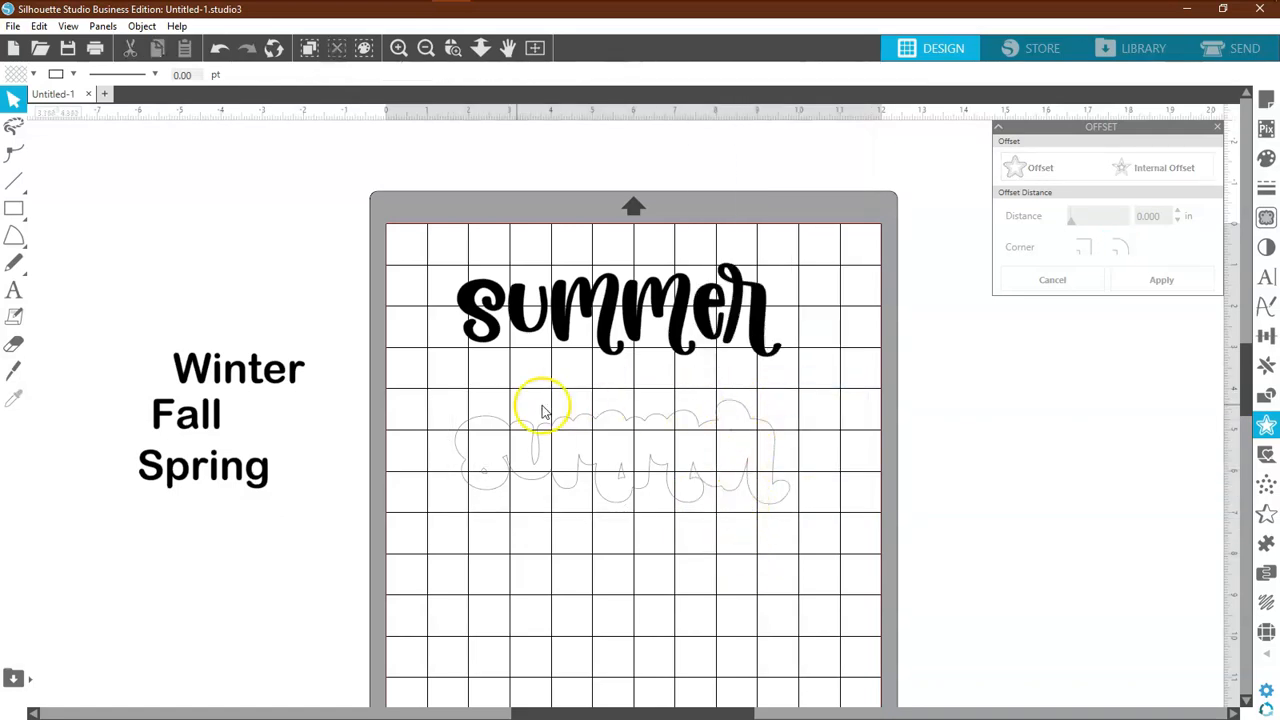
Step: Move the large outer outline down the mat and delete the small inner shapes left behind
left_click_drag(733, 497, 749, 651)
left_click_drag(460, 460, 820, 514)
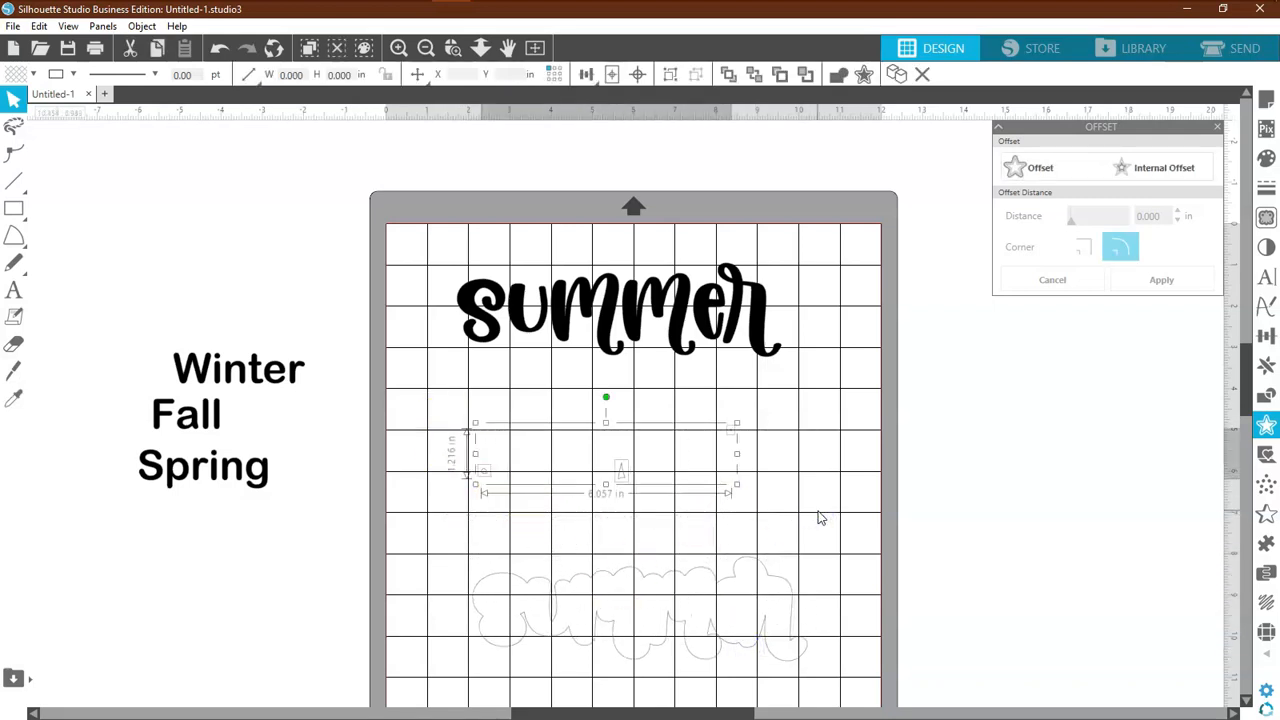
left_click(820, 518)
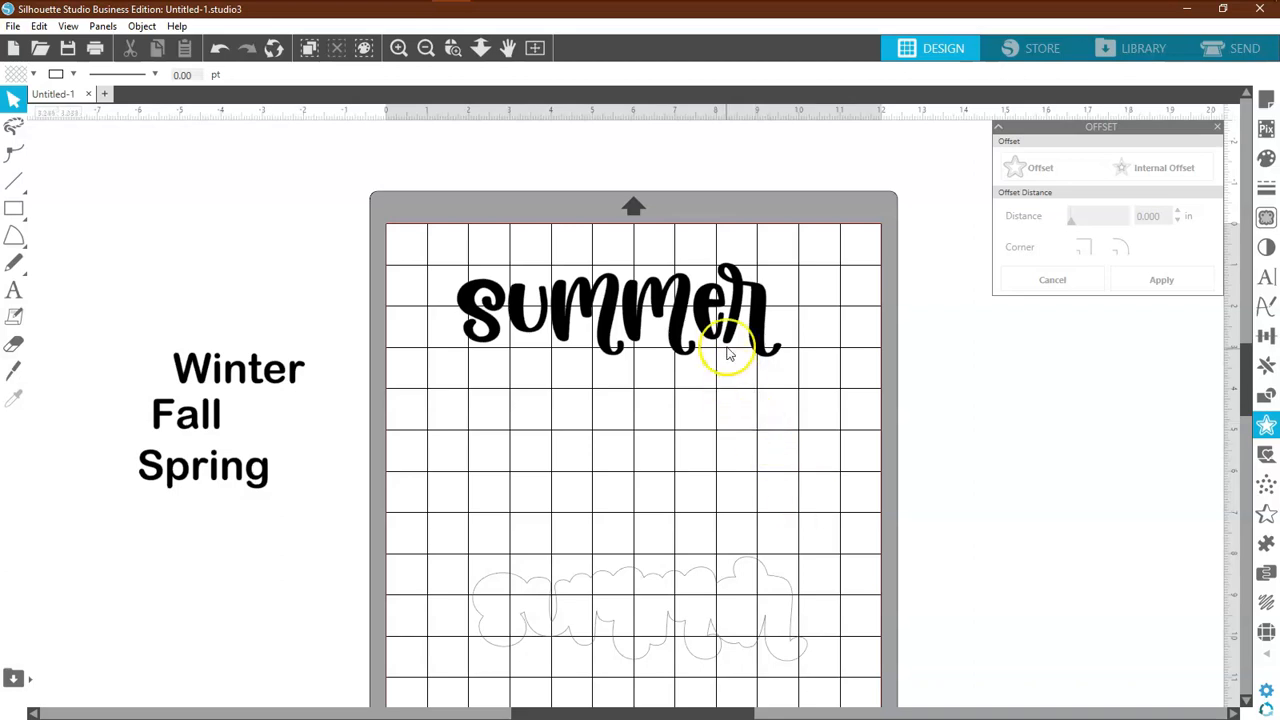
Step: Move the outer outline back up, place Summer over it and select both shapes
left_click_drag(637, 563, 628, 428)
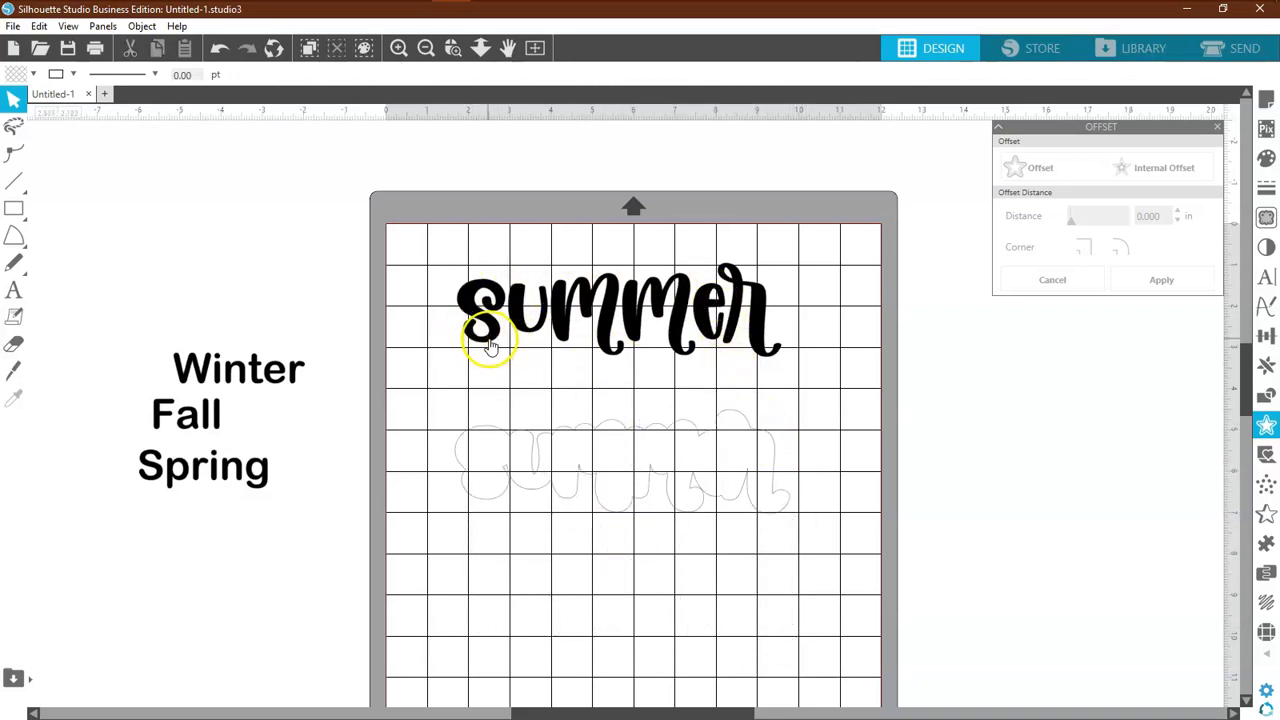
left_click_drag(677, 354, 668, 500)
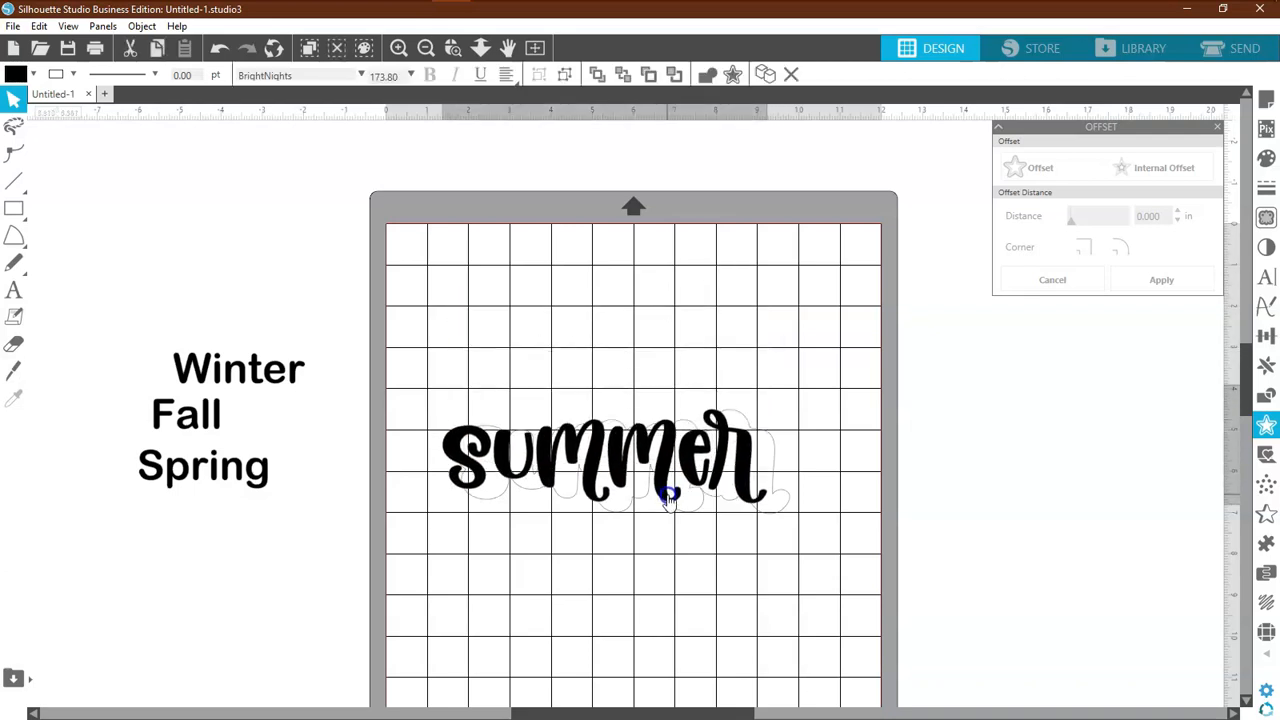
left_click(634, 338)
left_click_drag(630, 397, 627, 460)
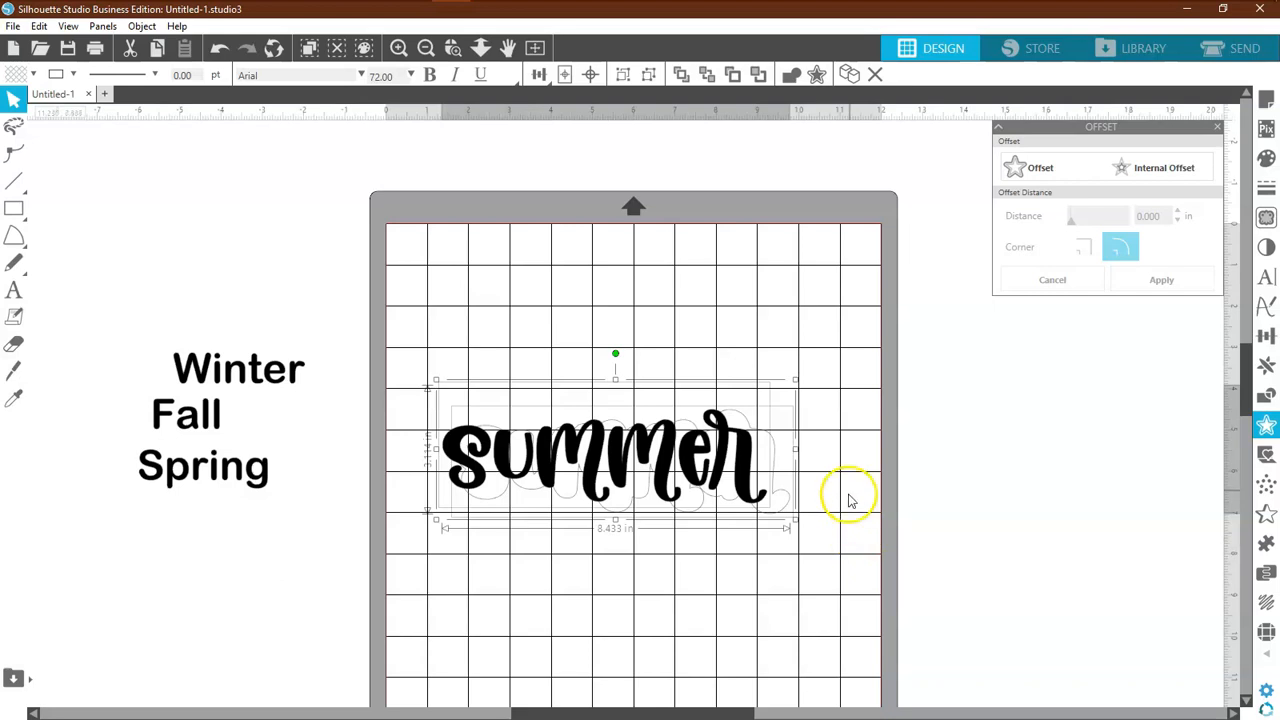
Step: Move Summer above the outline again, select both shapes and align them to each other's center
mouse_move(699, 467)
left_mouse_down()
mouse_move(697, 377)
mouse_move(715, 477)
mouse_move(709, 406)
left_mouse_up()
left_click(743, 588)
left_click(722, 493)
left_click_drag(623, 286, 638, 524)
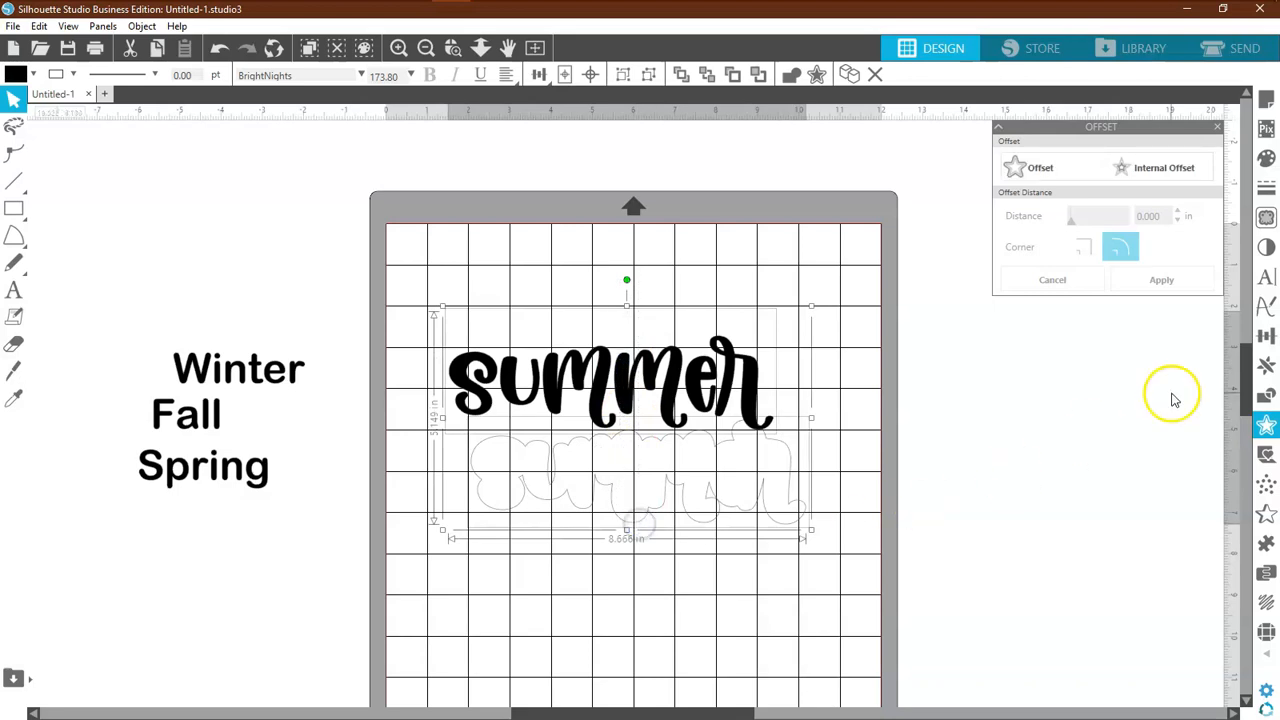
left_click(1265, 335)
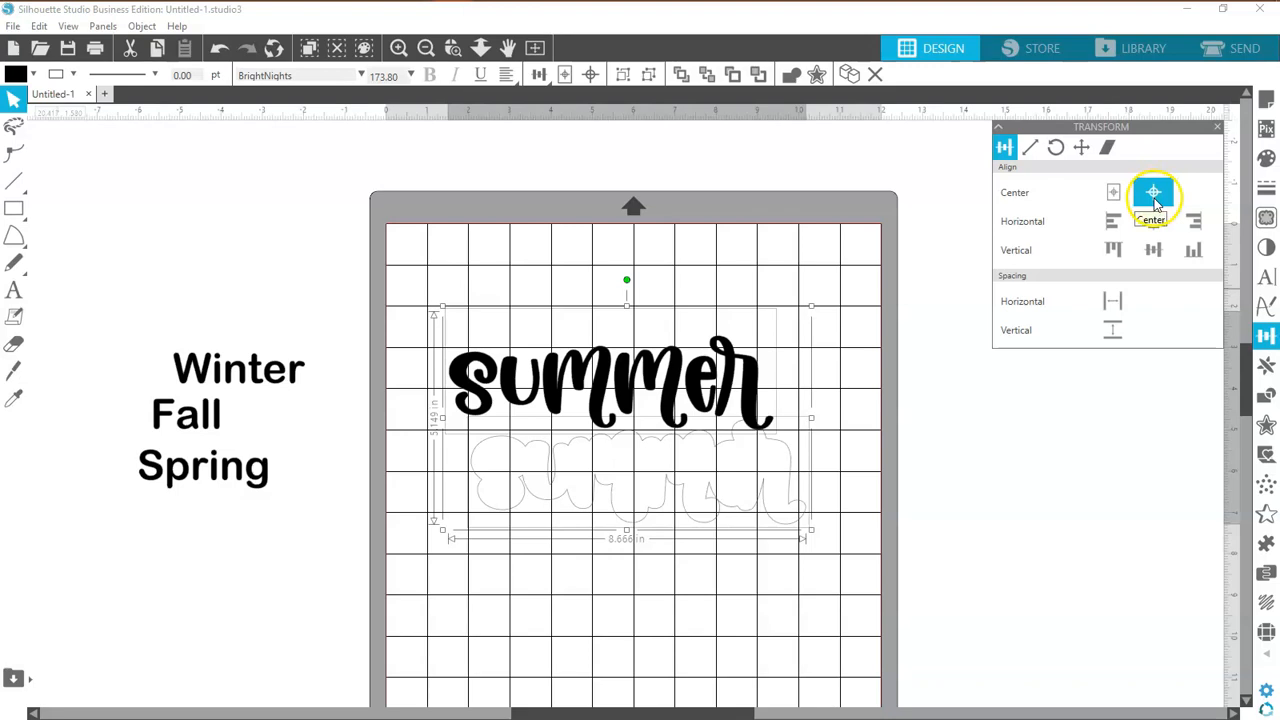
left_click(1153, 194)
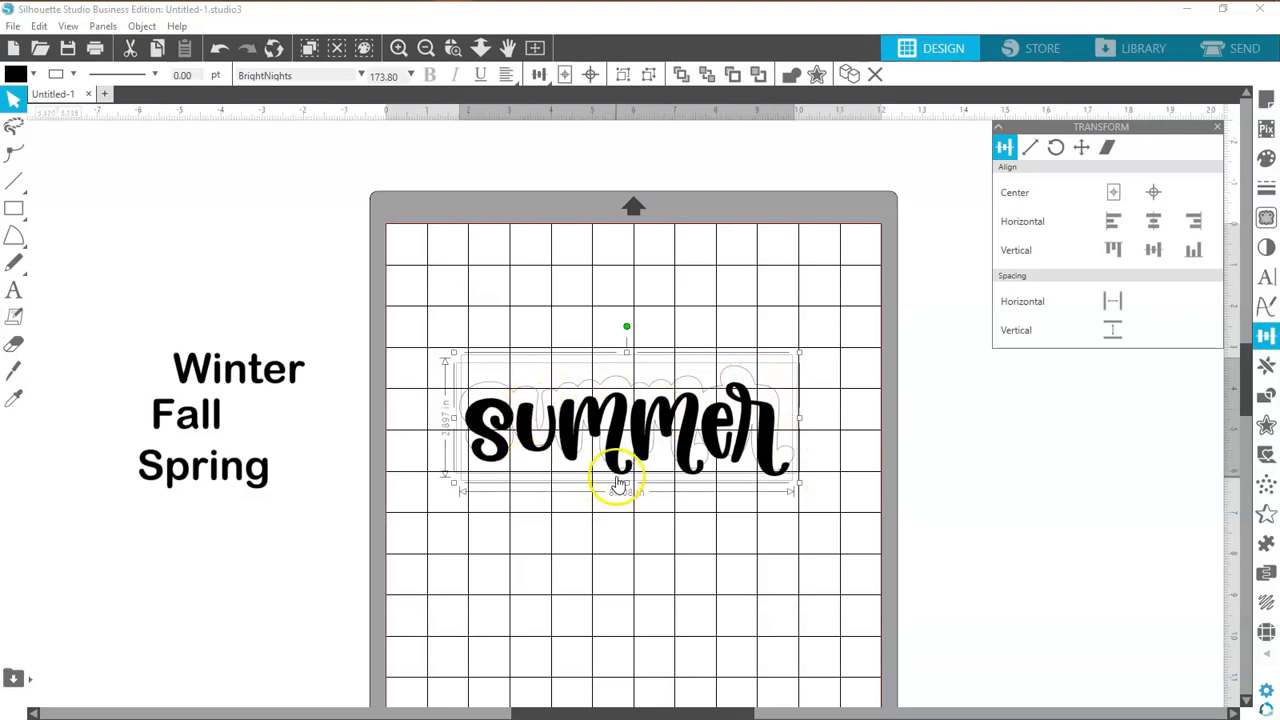
Step: Lift Summer off the outline, center both shapes on the page and shift Summer by hand over the outline
left_click(623, 512)
left_click_drag(645, 457, 645, 359)
left_click_drag(631, 268, 640, 487)
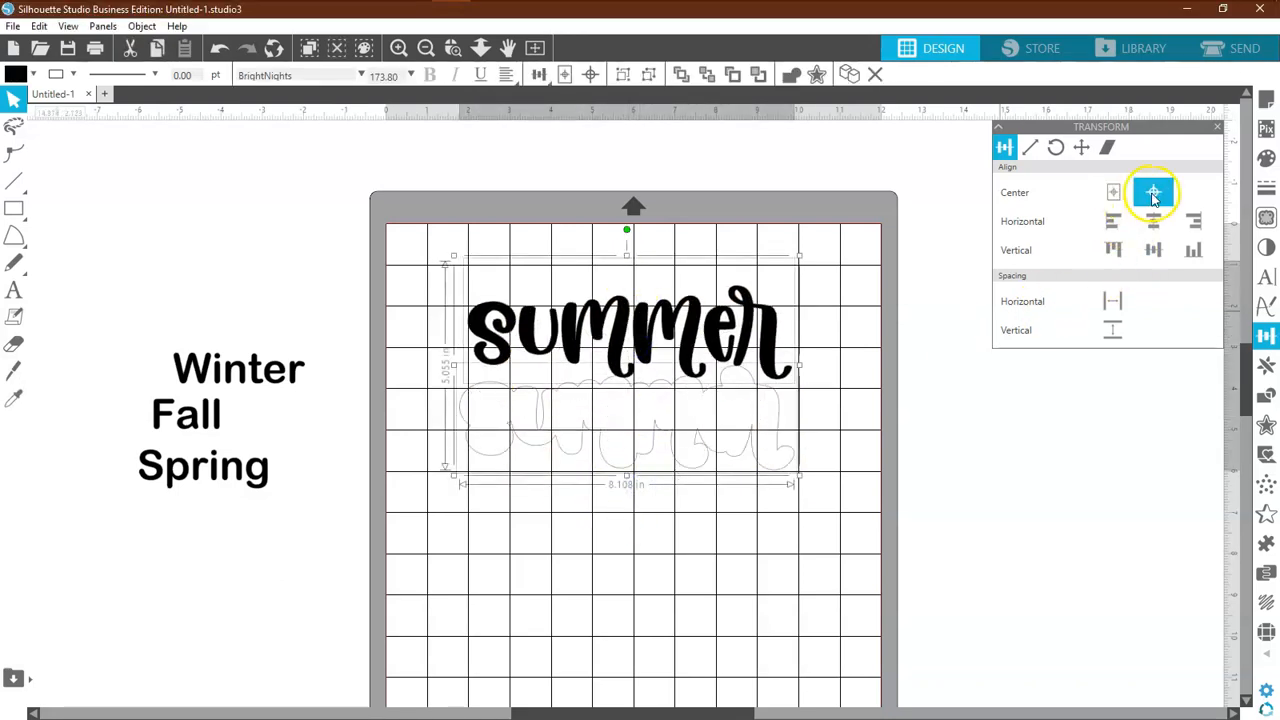
left_click(1113, 192)
left_click(1115, 193)
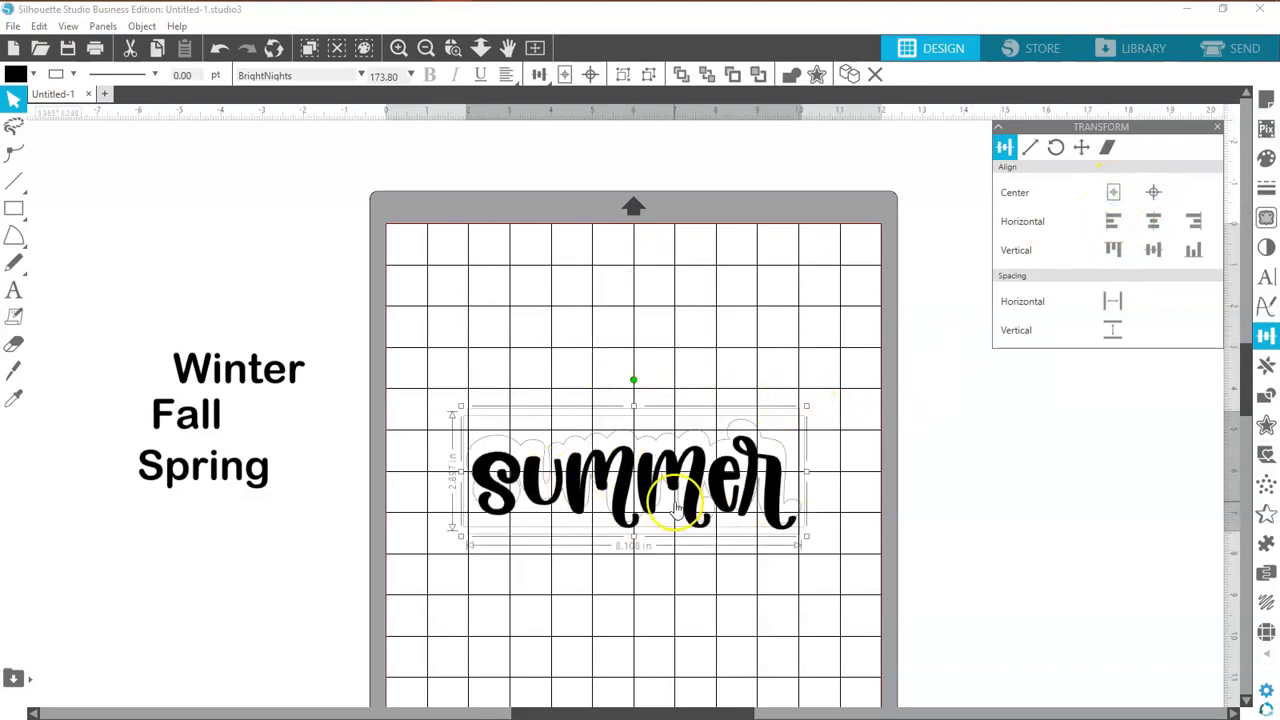
left_click_drag(630, 510, 656, 482)
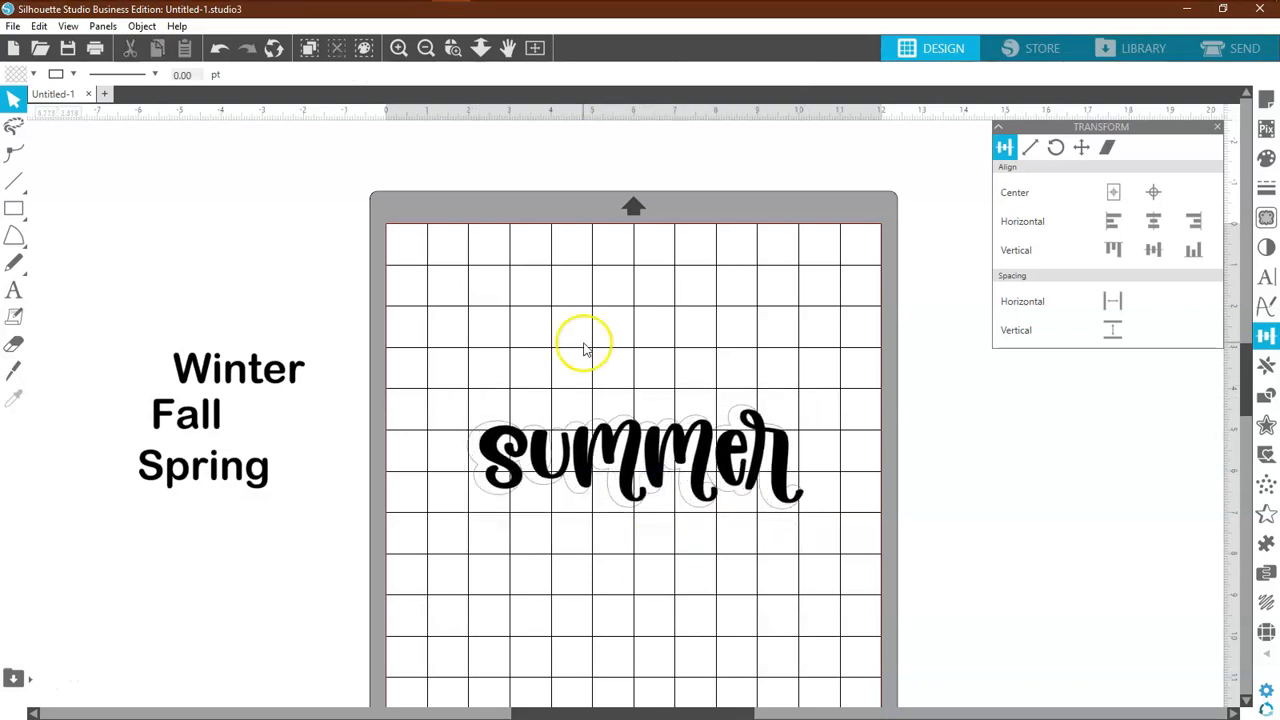
Step: Place Summer directly below its offset outline on the mat and select the outline
left_click(398, 48)
scroll(514, 274, "down", 3)
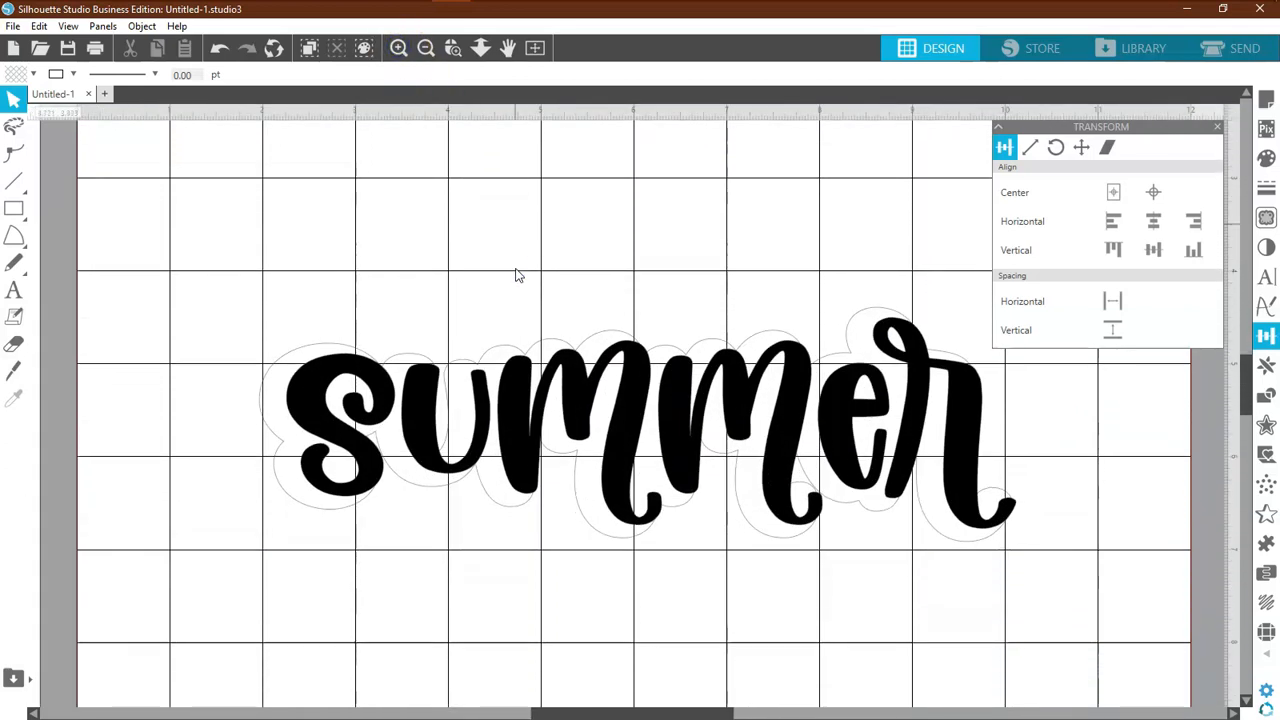
left_click_drag(617, 466, 600, 584)
left_click_drag(660, 314, 636, 196)
left_click(628, 487)
left_click_drag(628, 487, 617, 525)
left_click(612, 517)
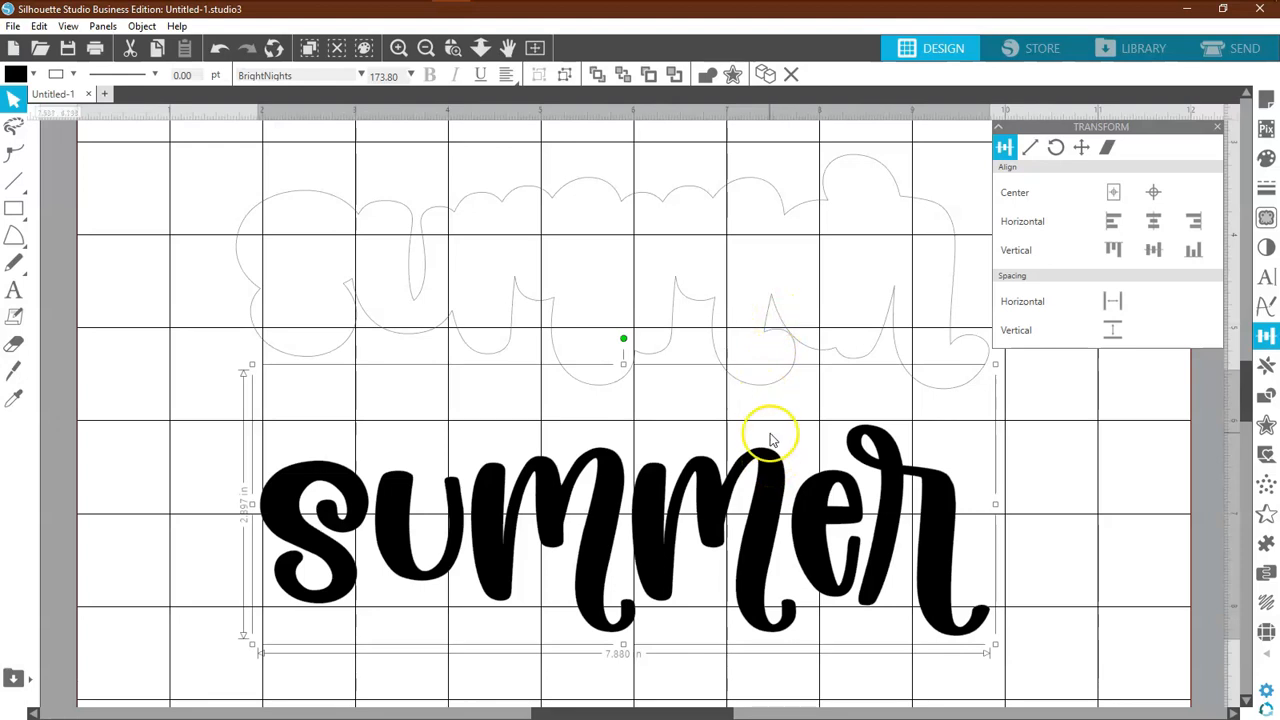
left_click(768, 330)
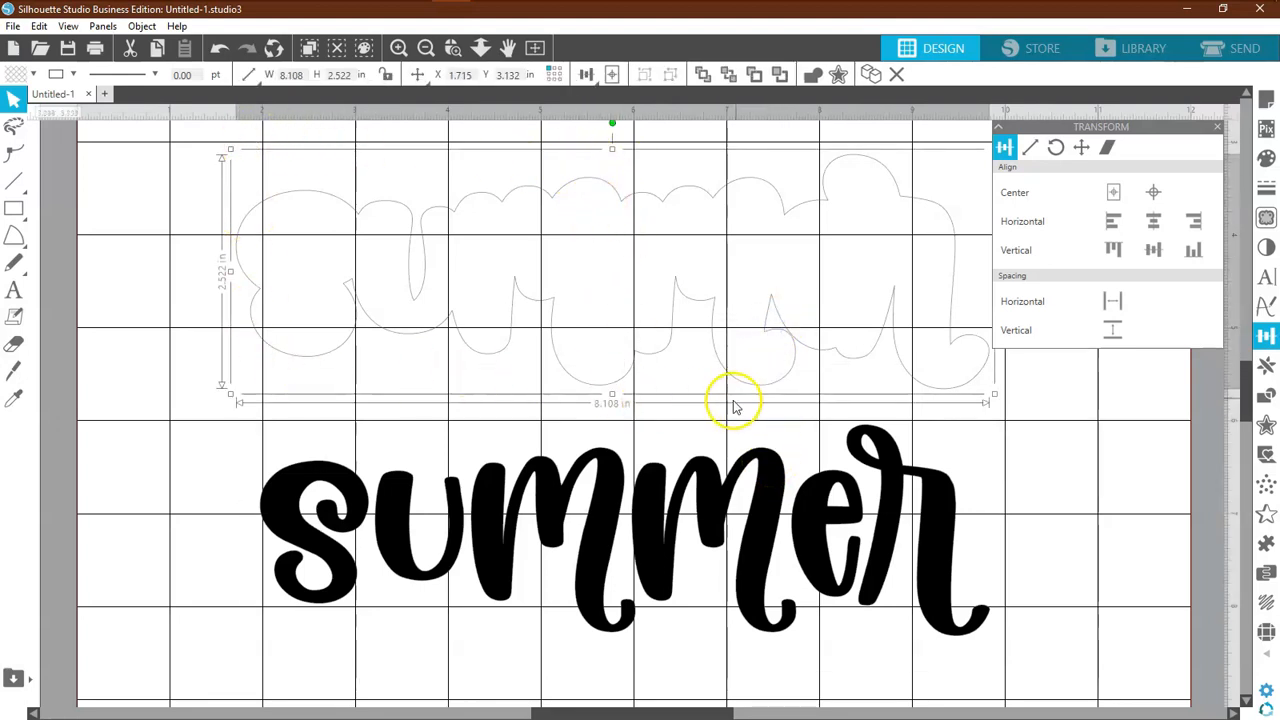
Step: Shift Summer slightly farther below its offset outline and select each shape in turn to compare their bounding boxes
left_click(605, 480)
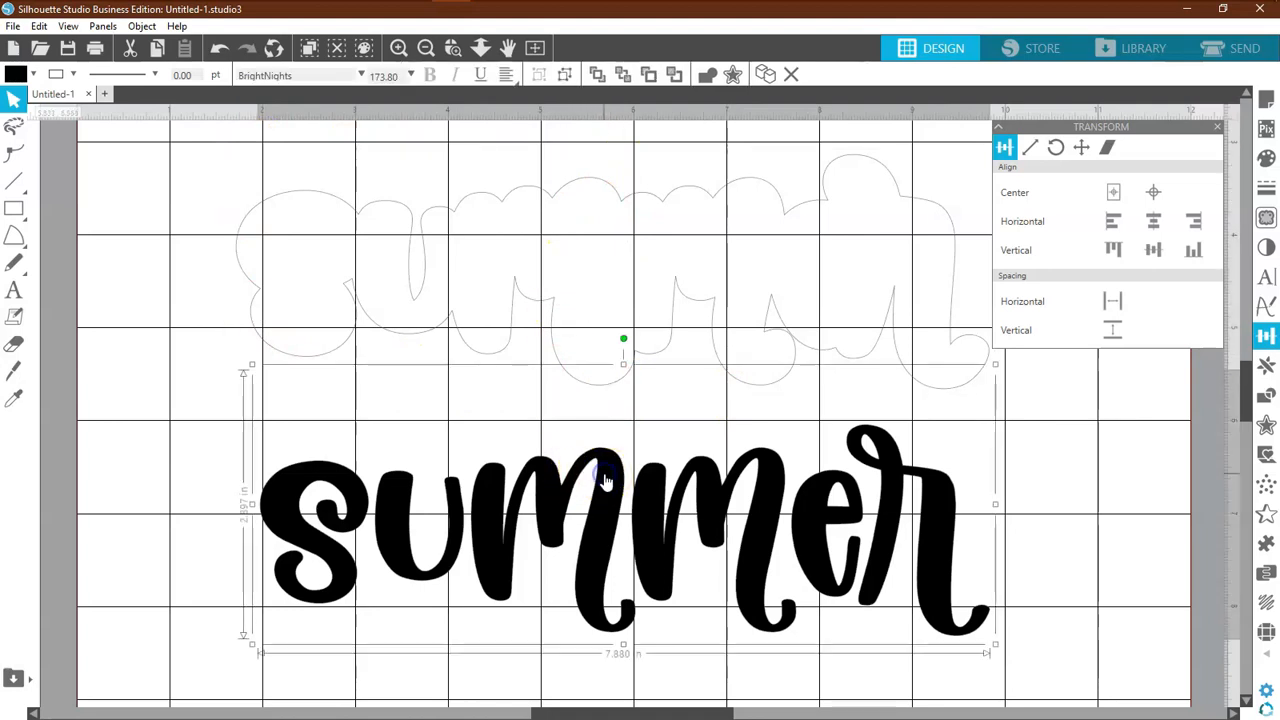
left_click_drag(605, 480, 614, 523)
scroll(619, 348, "down", 2)
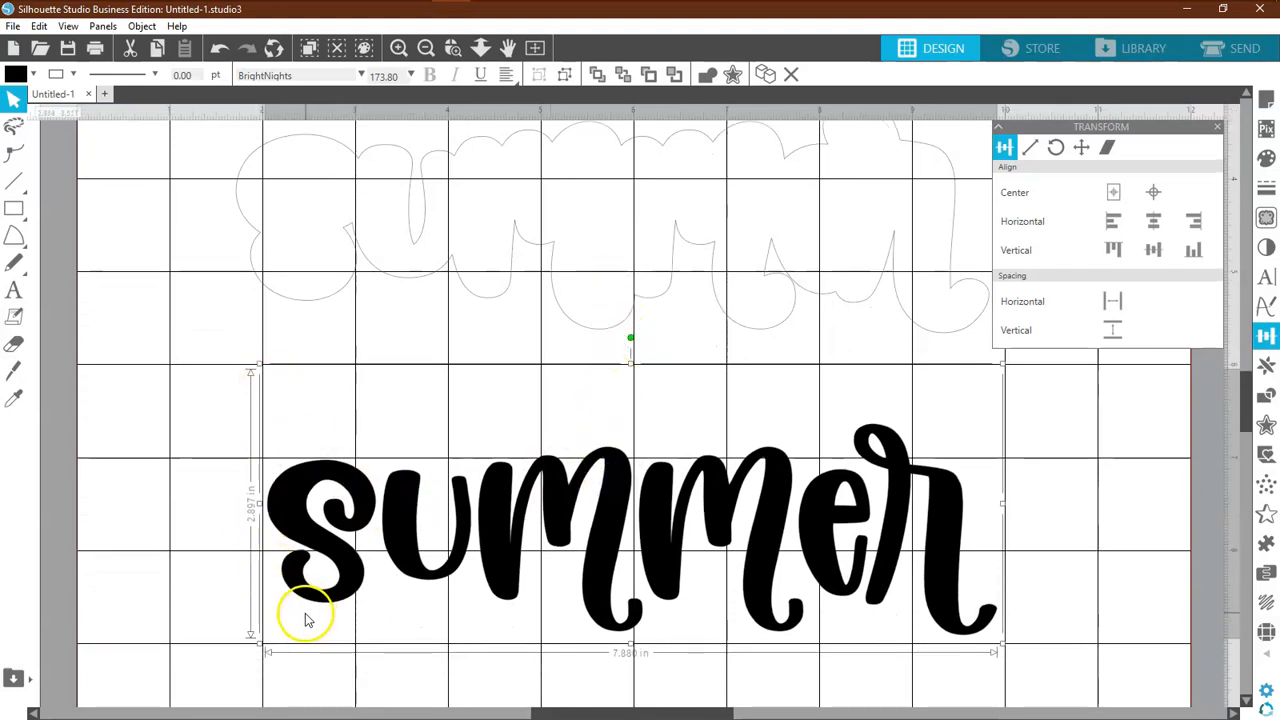
scroll(486, 330, "up", 1)
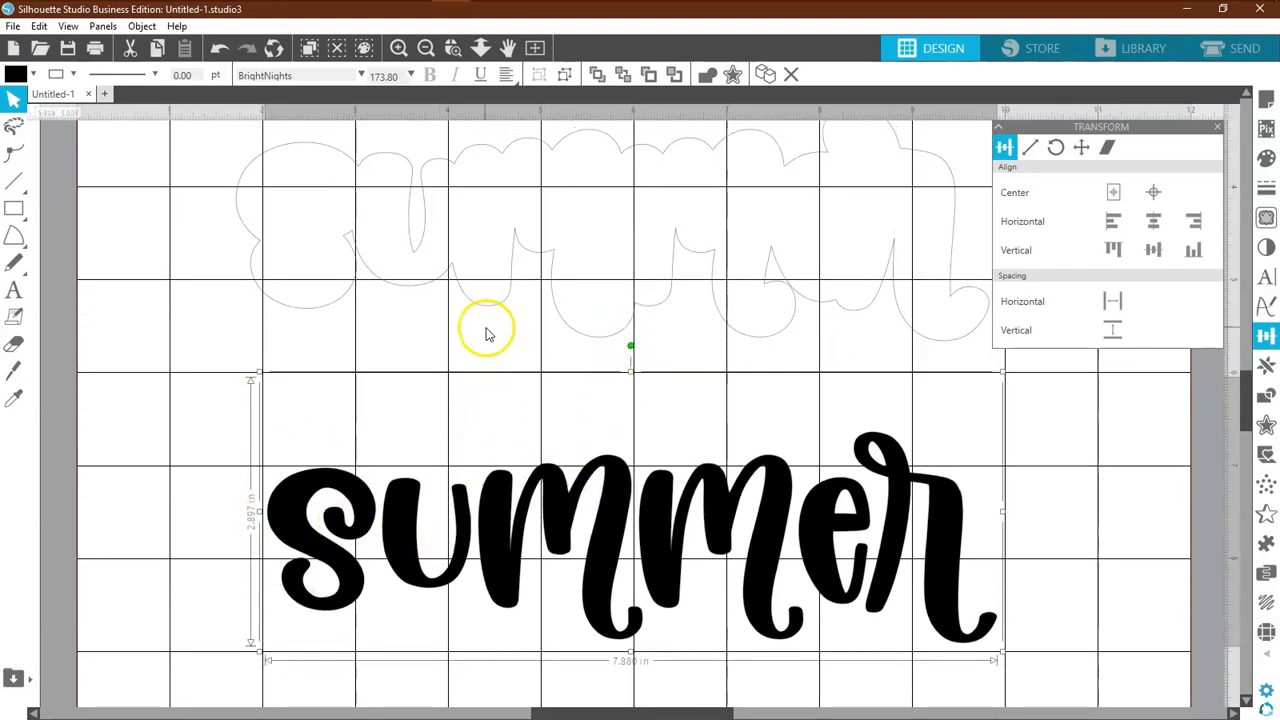
left_click(500, 324)
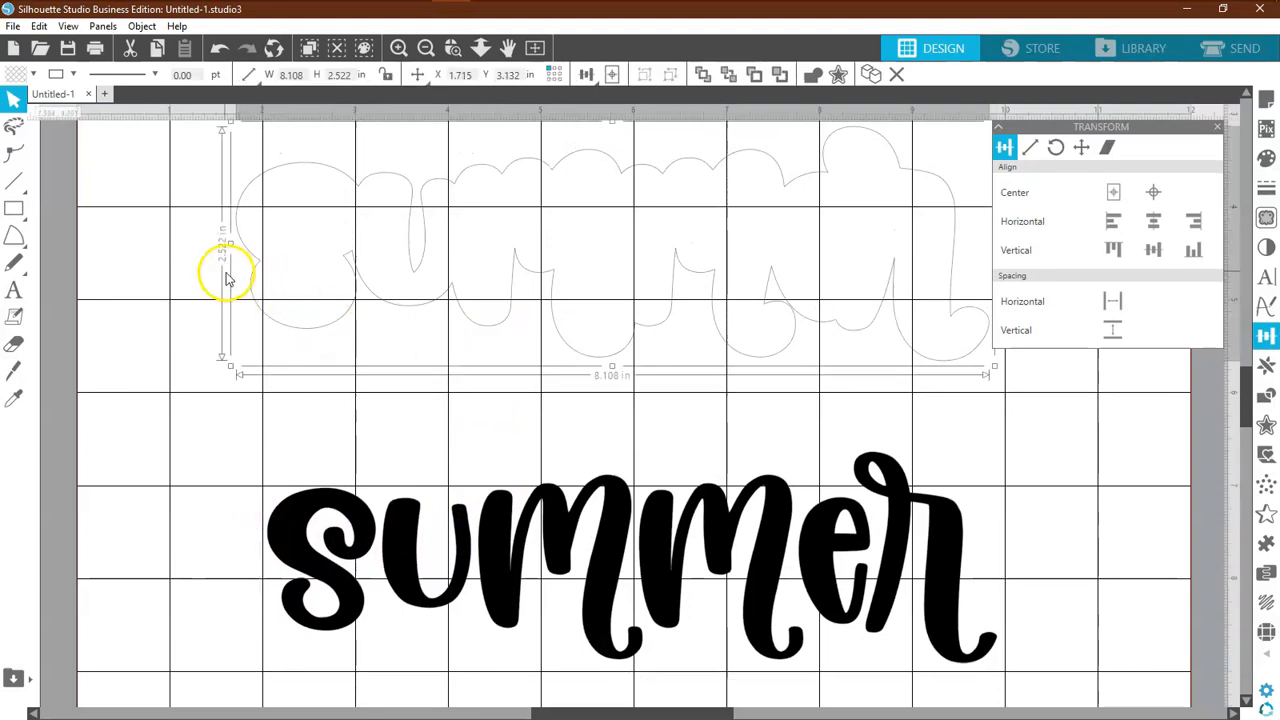
scroll(540, 432, "down", 1)
scroll(533, 437, "down", 5)
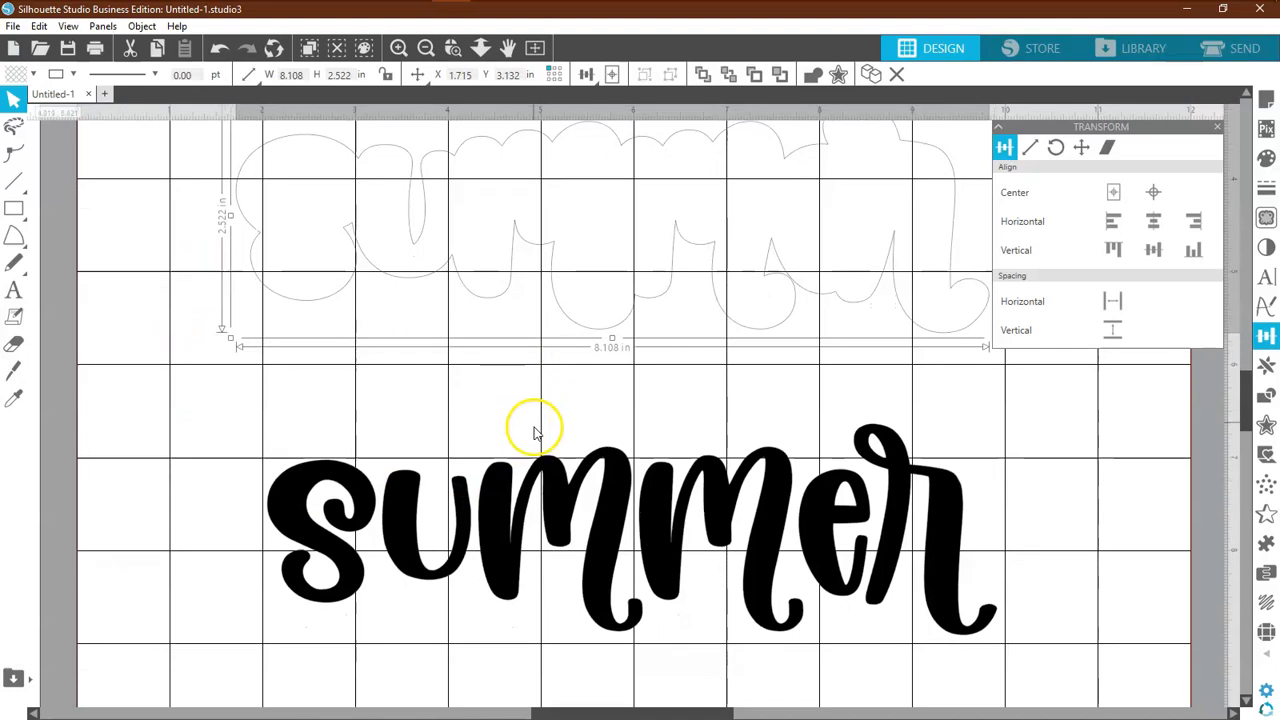
Step: Ungroup the Summer text and make a compound path from all its letters
right_click(506, 496)
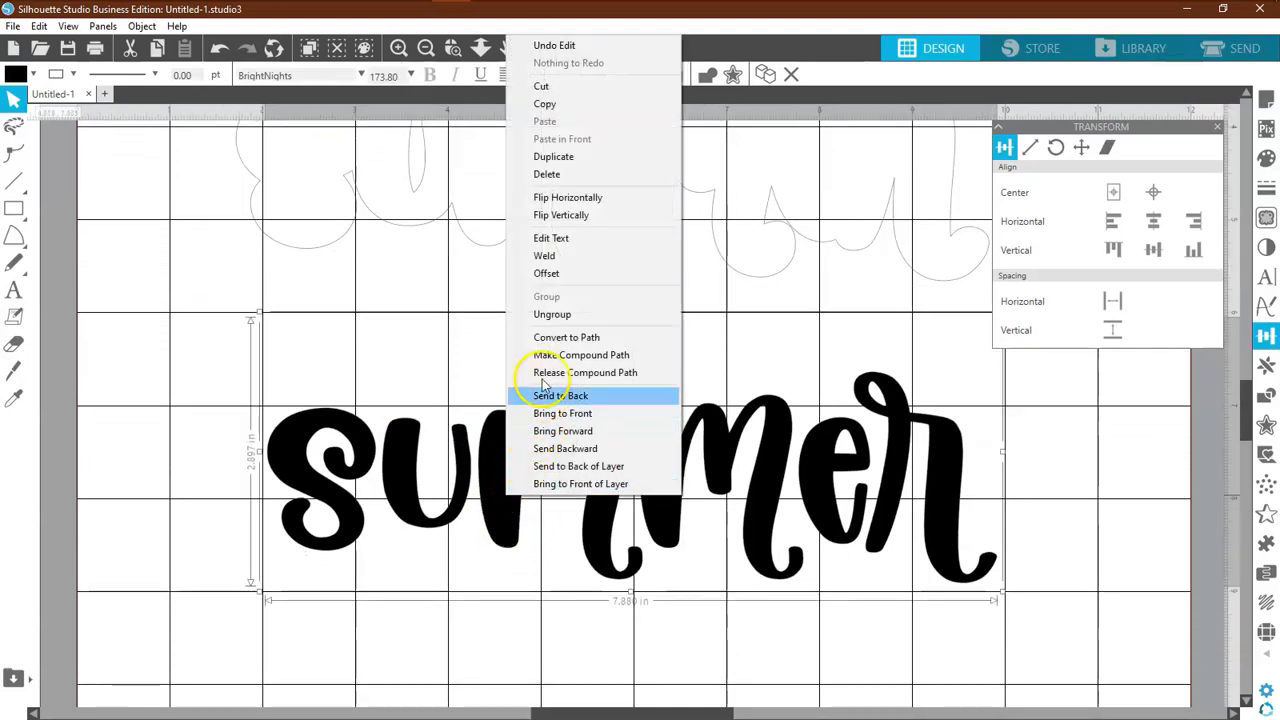
left_click(553, 316)
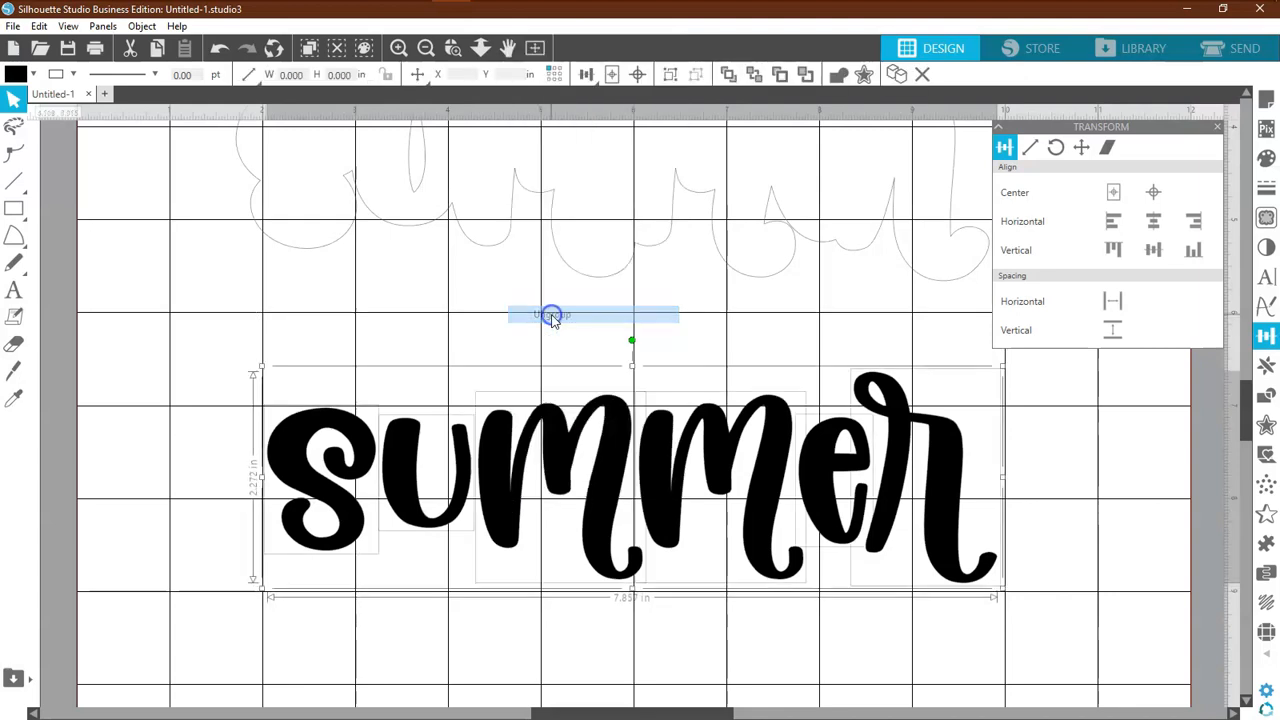
left_click(150, 473)
left_click_drag(1056, 470, 189, 503)
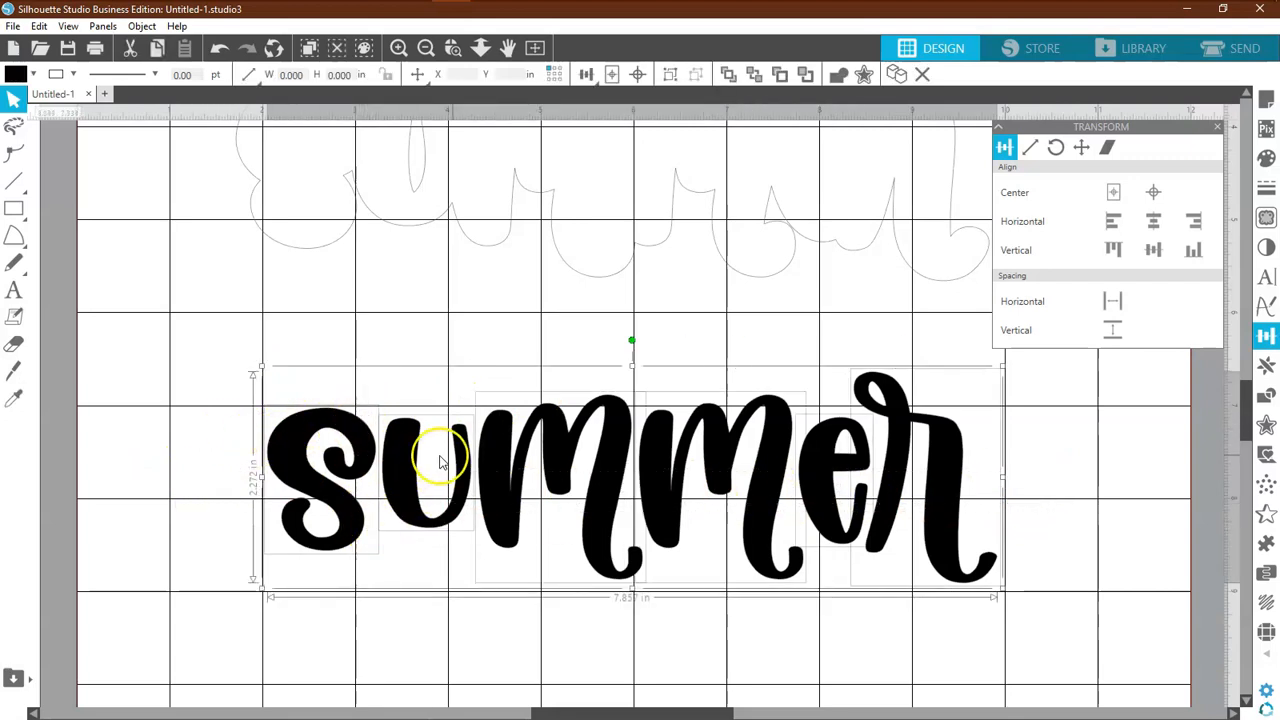
right_click(719, 468)
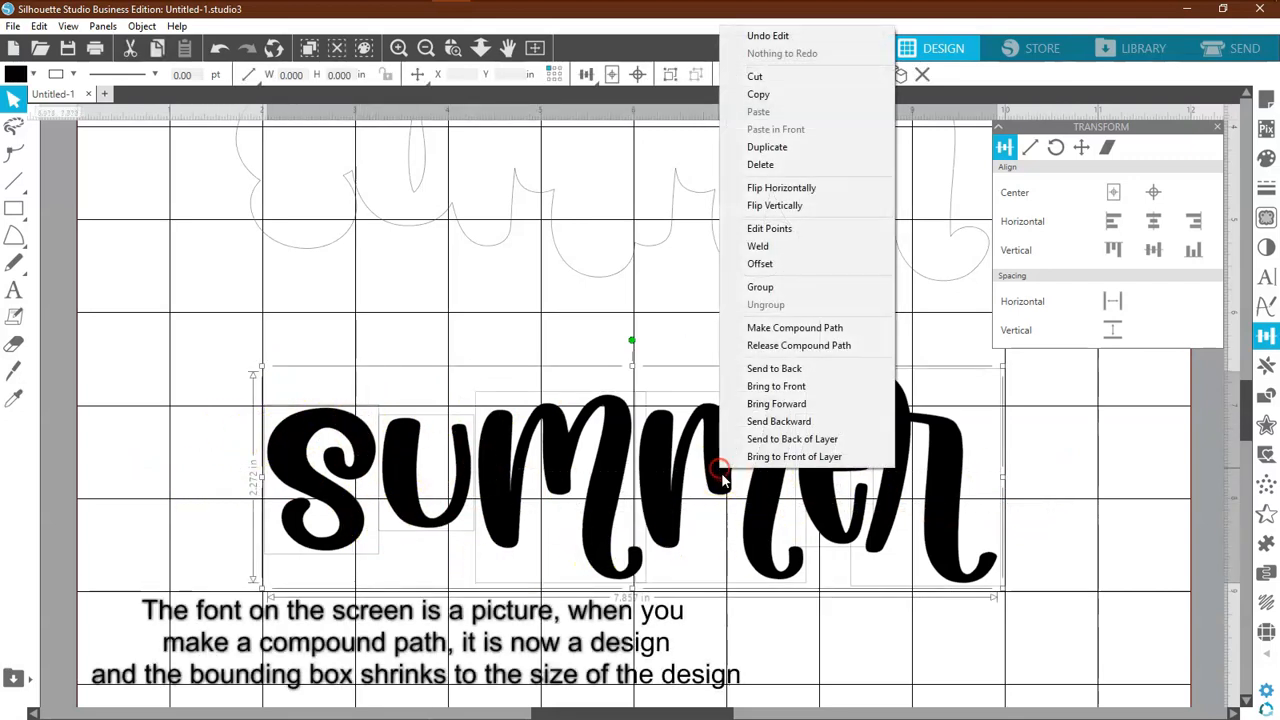
left_click(787, 333)
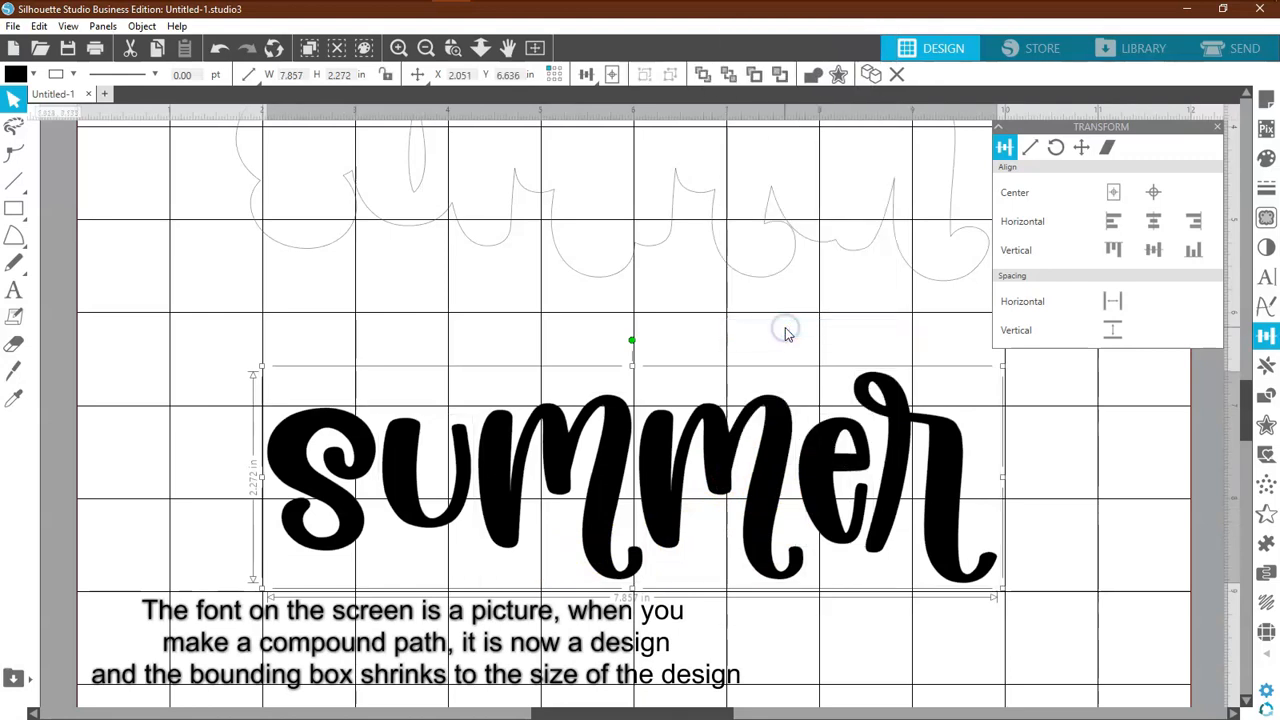
left_click(767, 368)
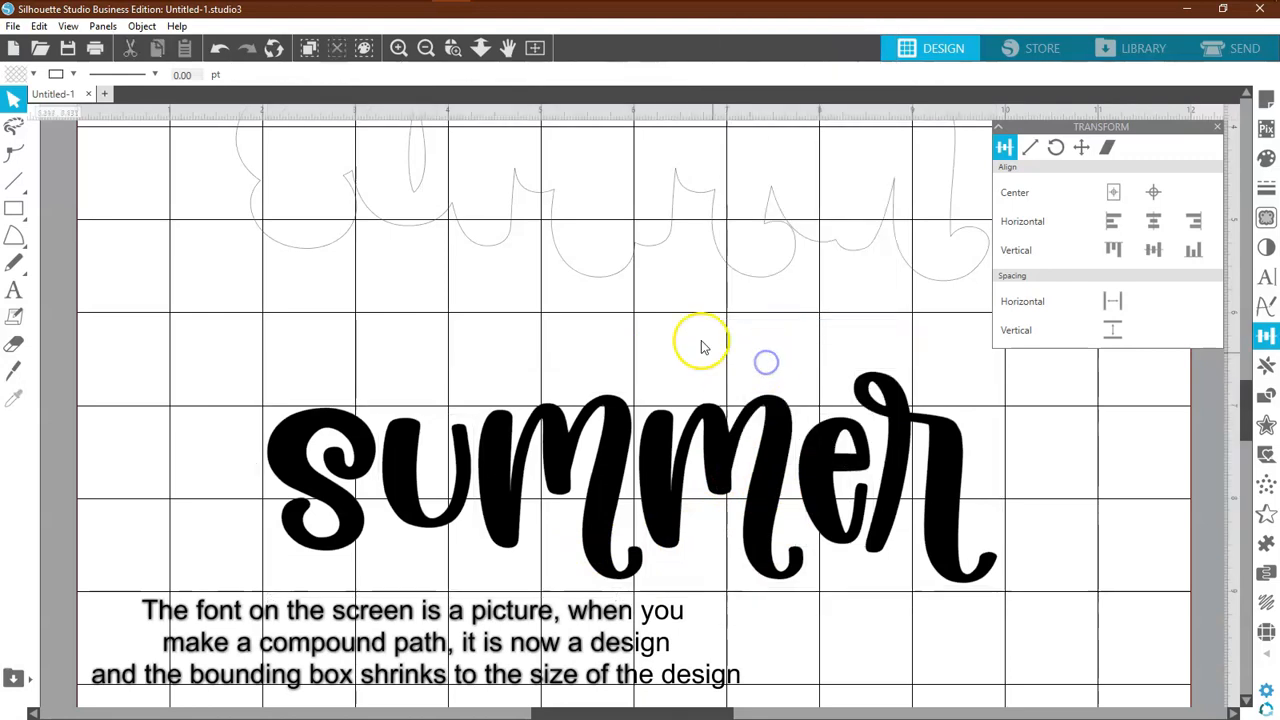
Step: Select the offset outline and the Summer compound path together and align their centers to each other
left_click(534, 48)
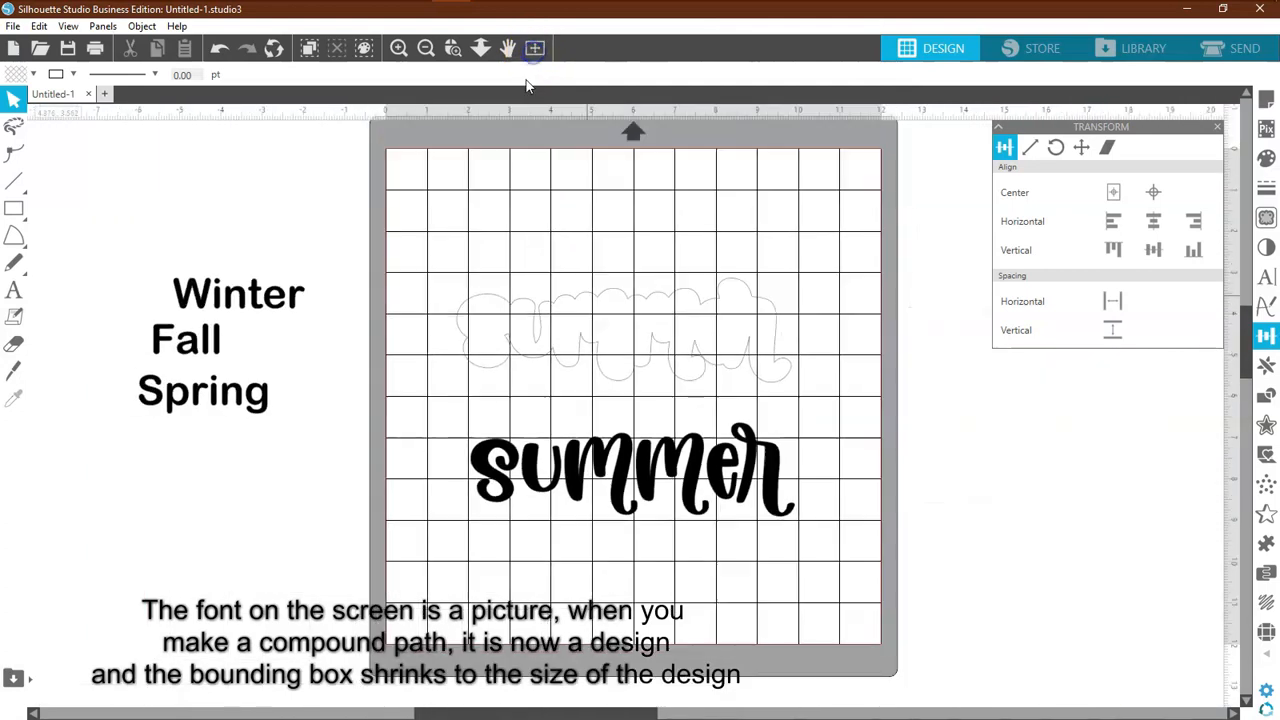
left_click(618, 360)
left_click(594, 500, "shift")
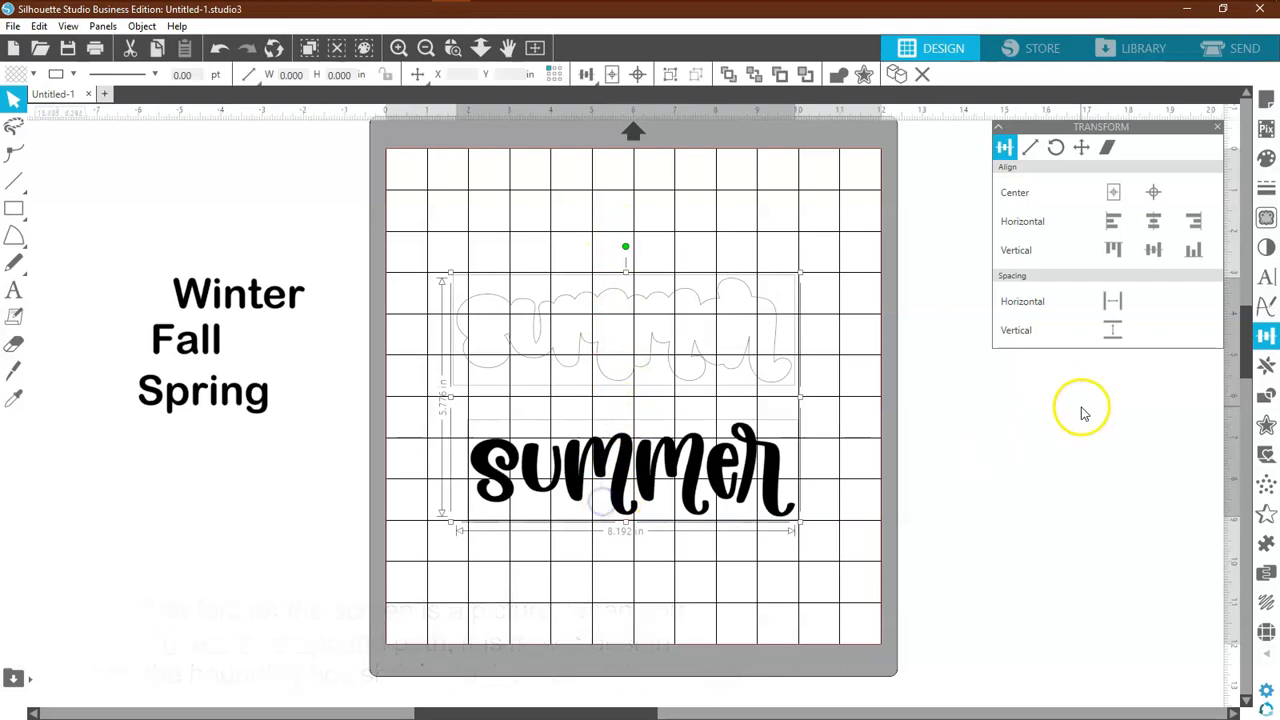
left_click(1153, 195)
left_click(425, 52)
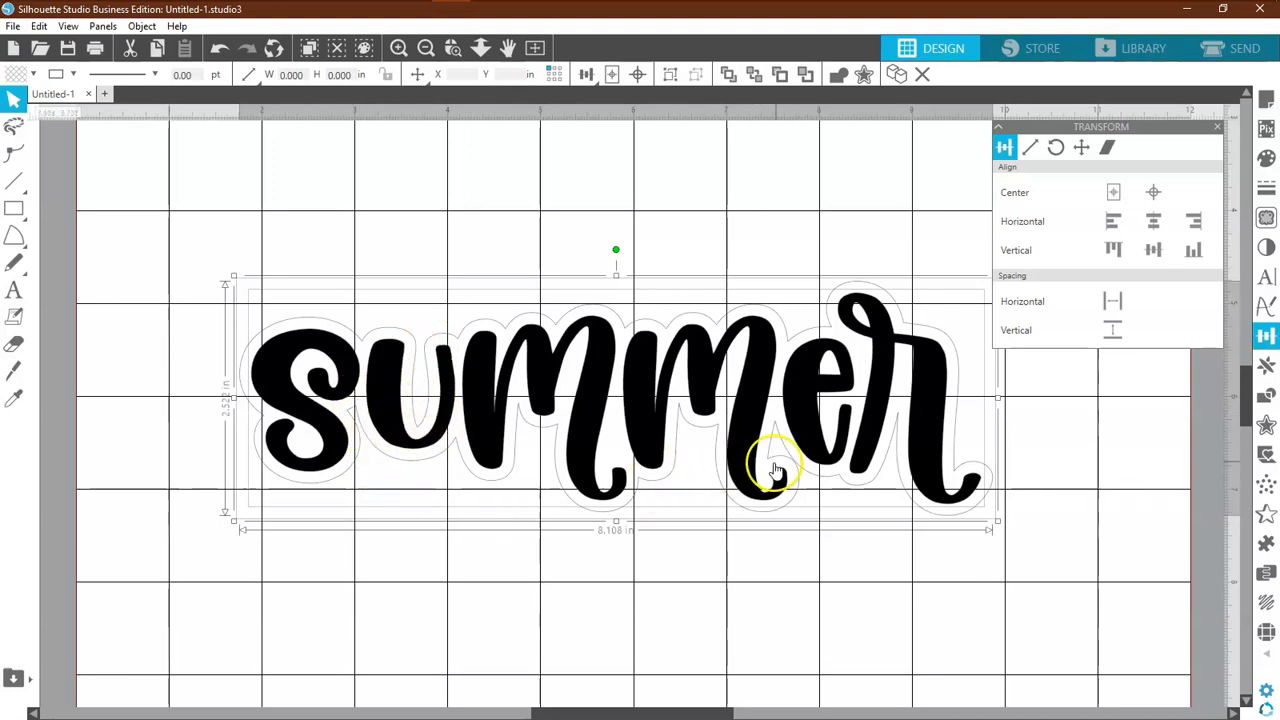
left_click(443, 553)
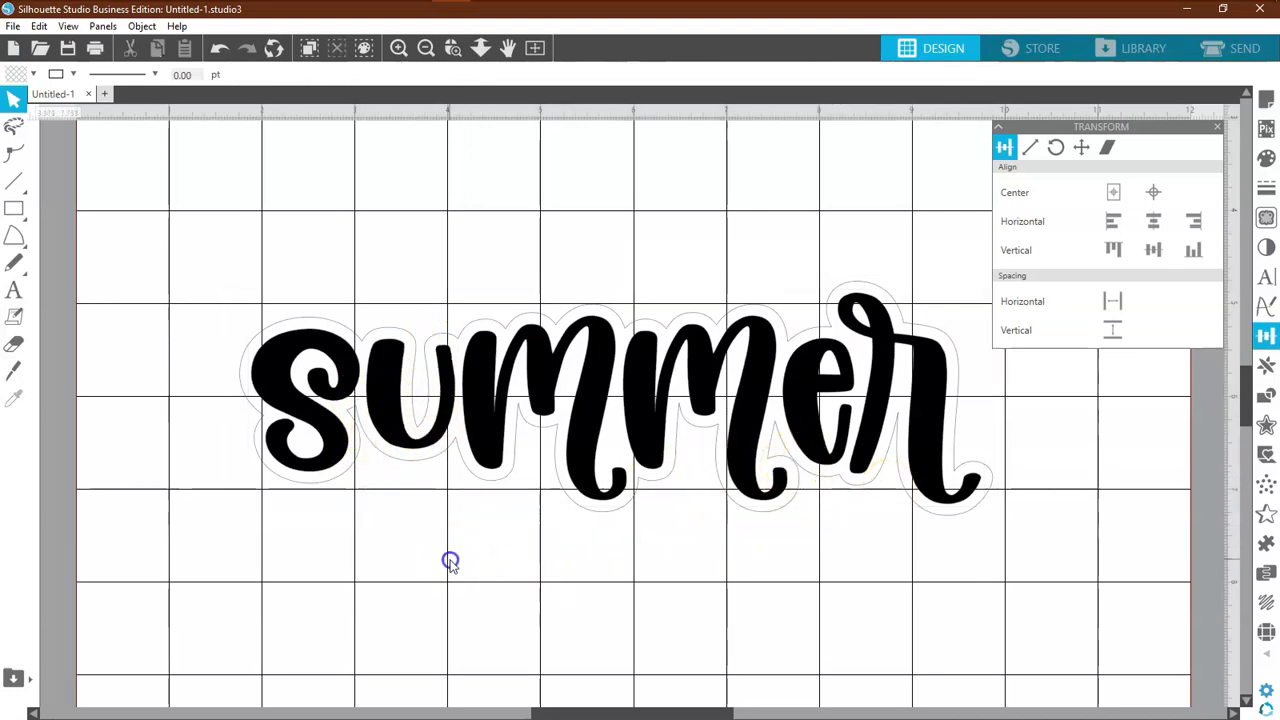
Step: Give the offset outline a red line color and a thickness of 2 pt
left_click(404, 468)
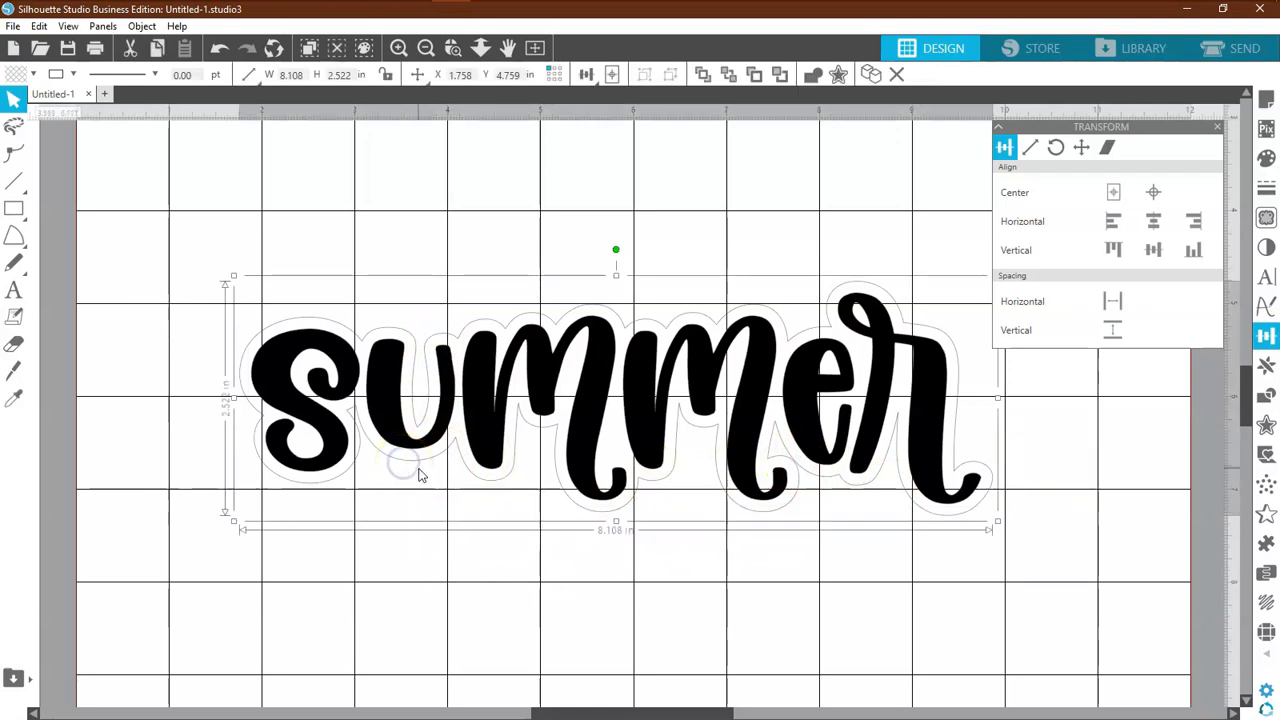
left_click(73, 74)
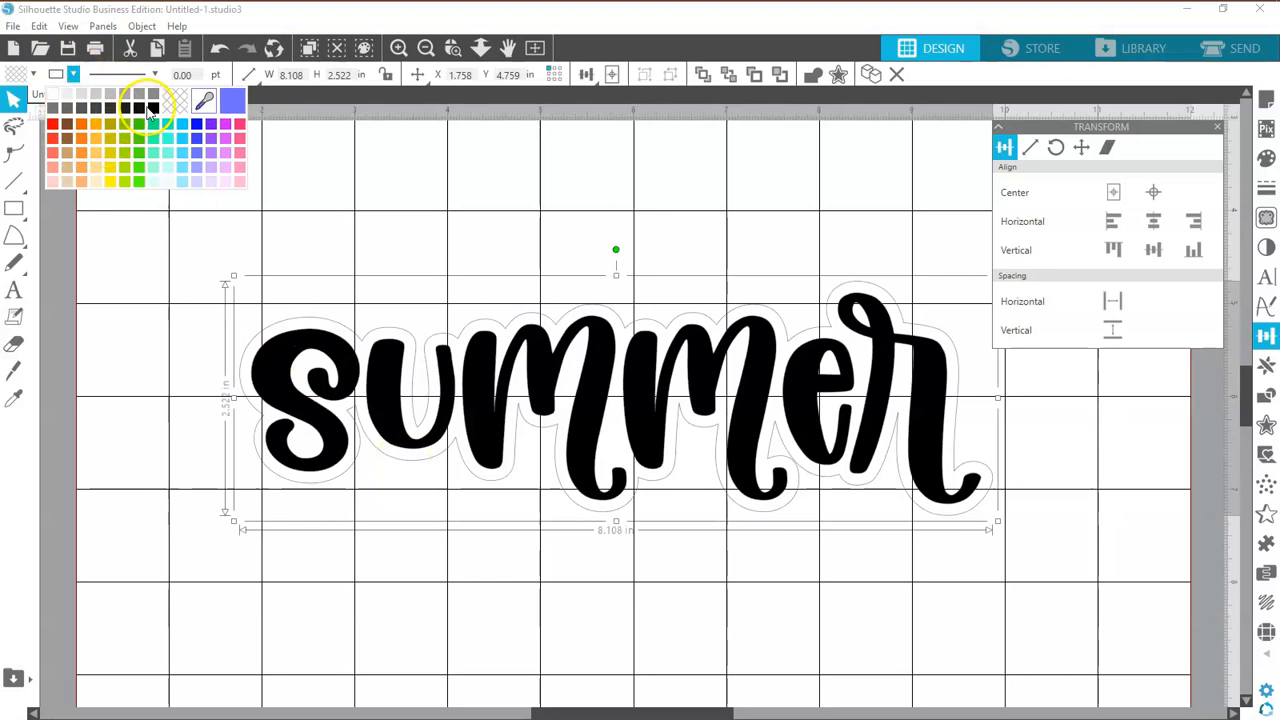
left_click(51, 124)
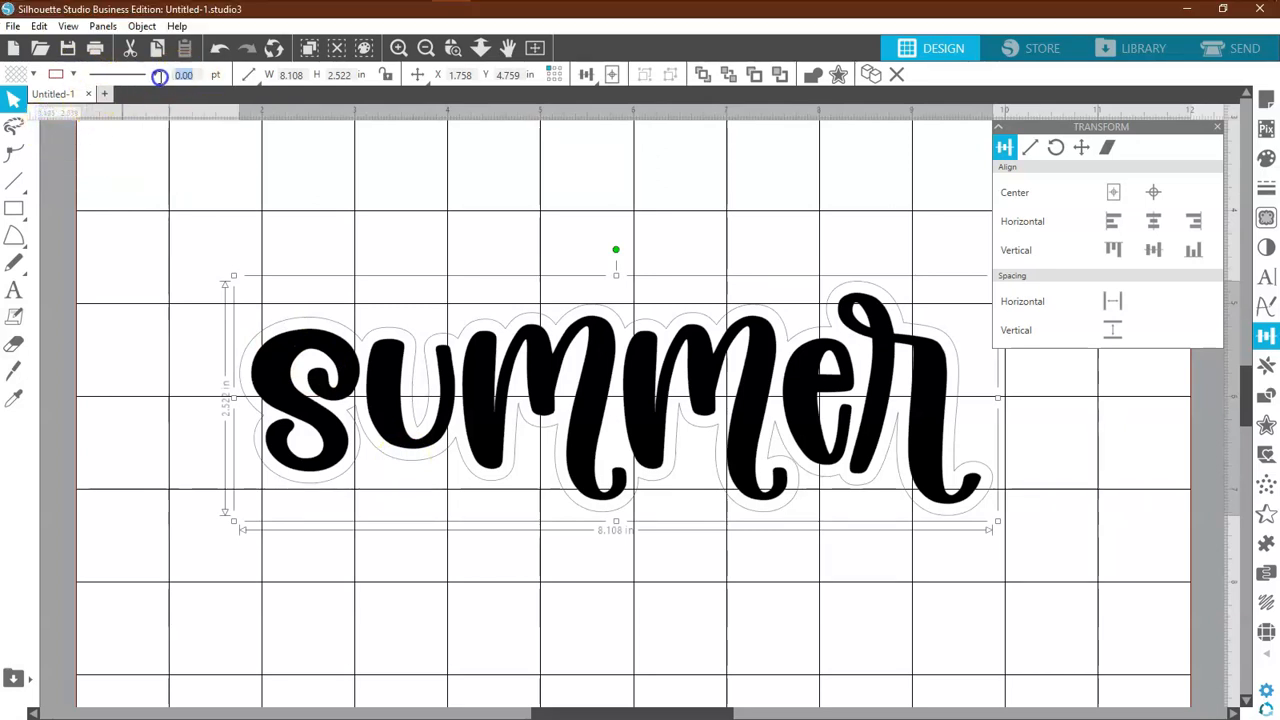
type("2")
key("Return")
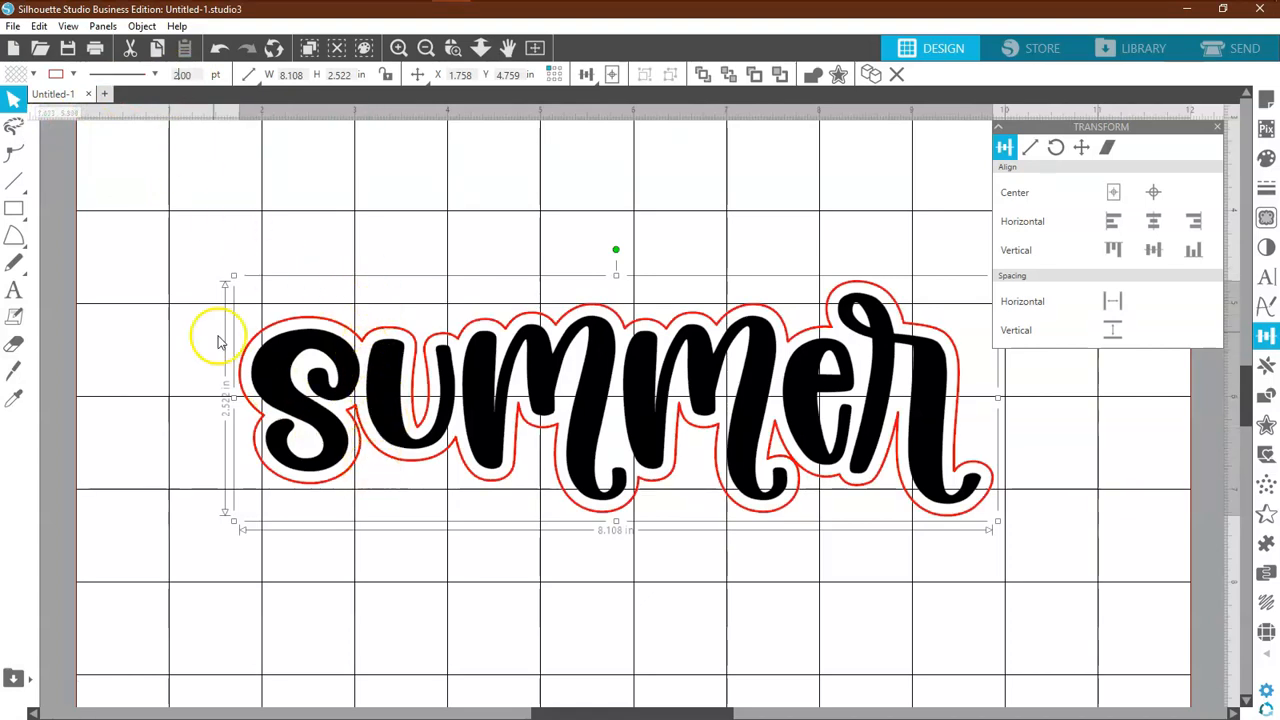
Step: Open the outline for point editing to inspect its nodes, and set its line thickness to 0 pt
left_click(13, 153)
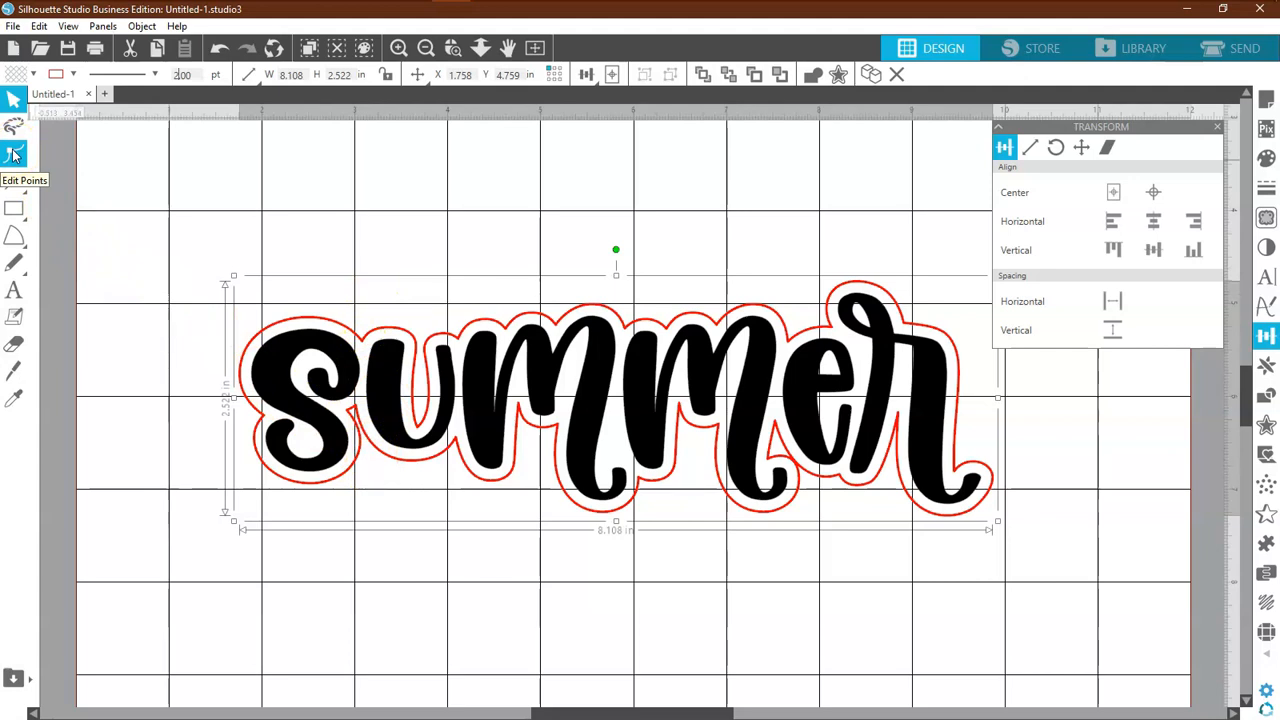
left_click(13, 153)
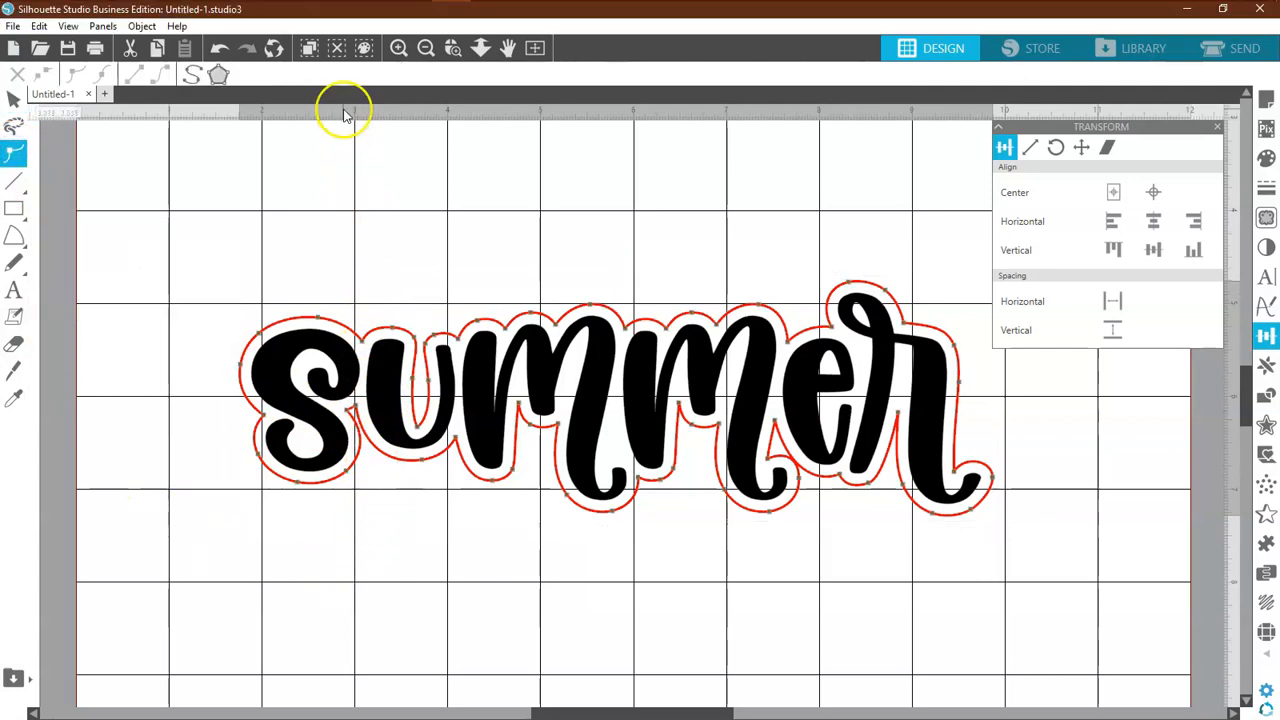
left_click(398, 47)
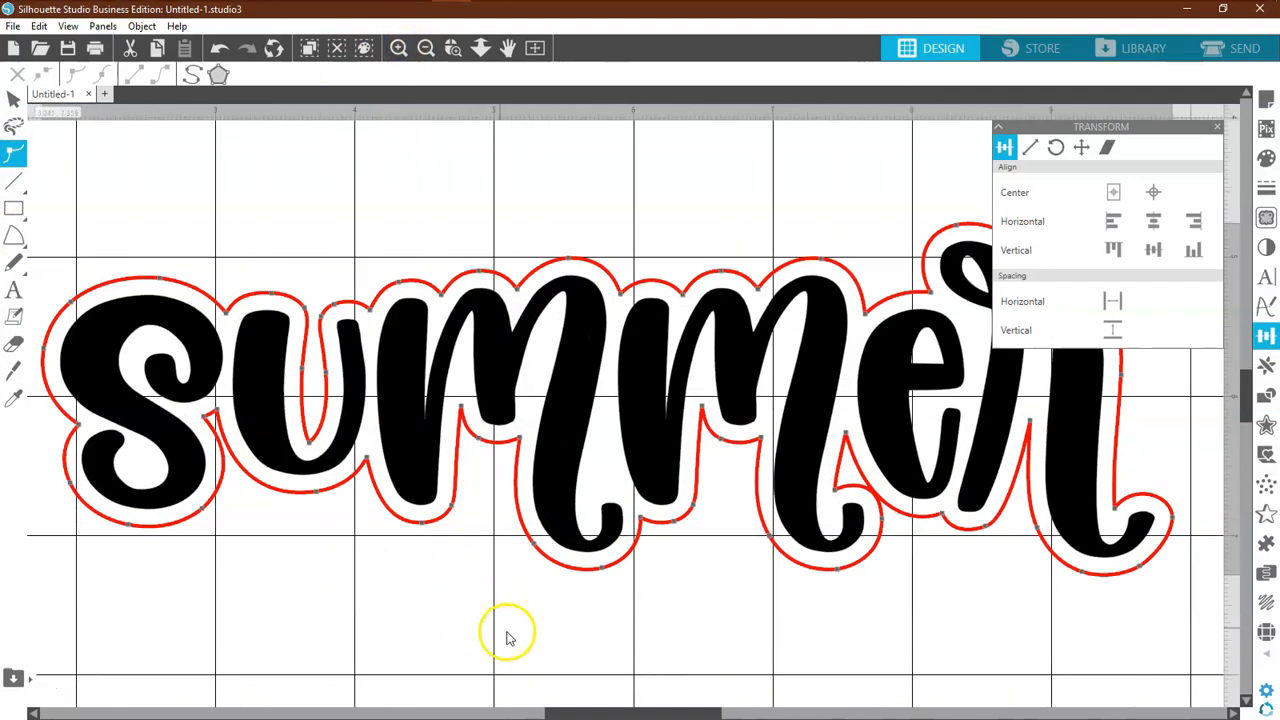
left_click_drag(571, 711, 514, 711)
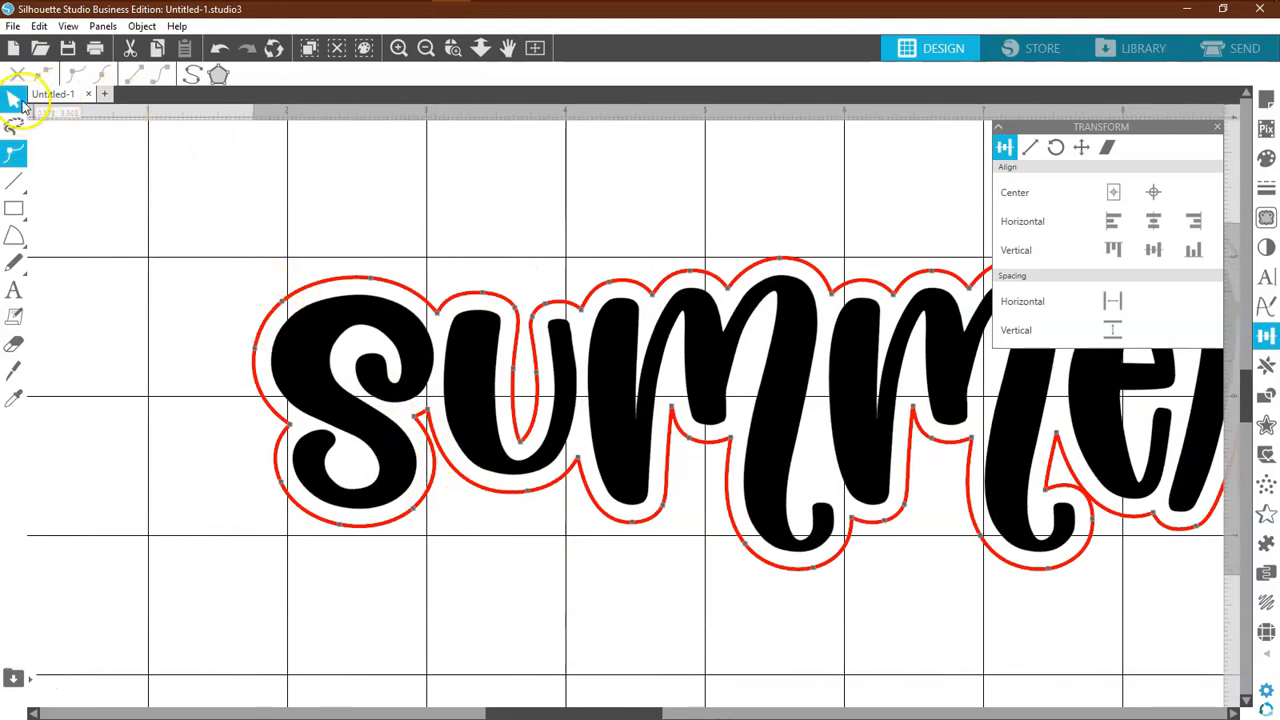
left_click(20, 102)
left_click_drag(196, 76, 115, 76)
type("0")
key("Return")
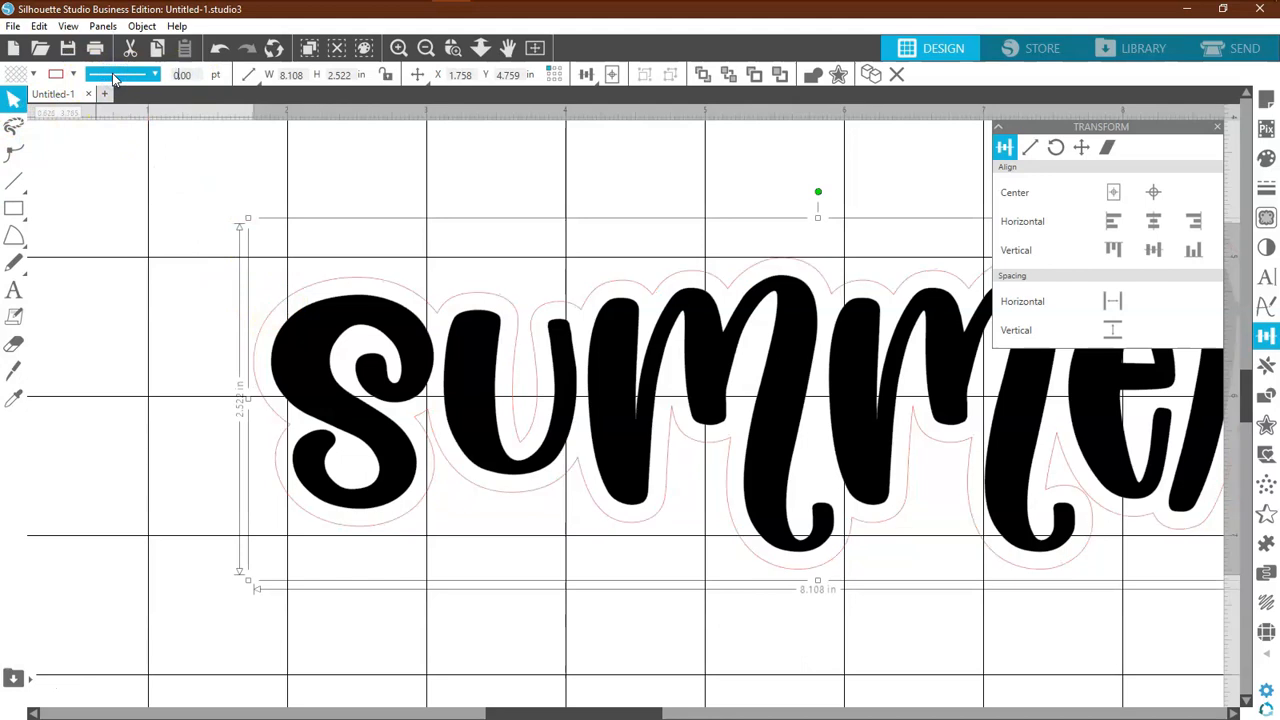
Step: Try deleting the outline's notch points between the s and u, undo the deletions and leave point editing
left_click(16, 153)
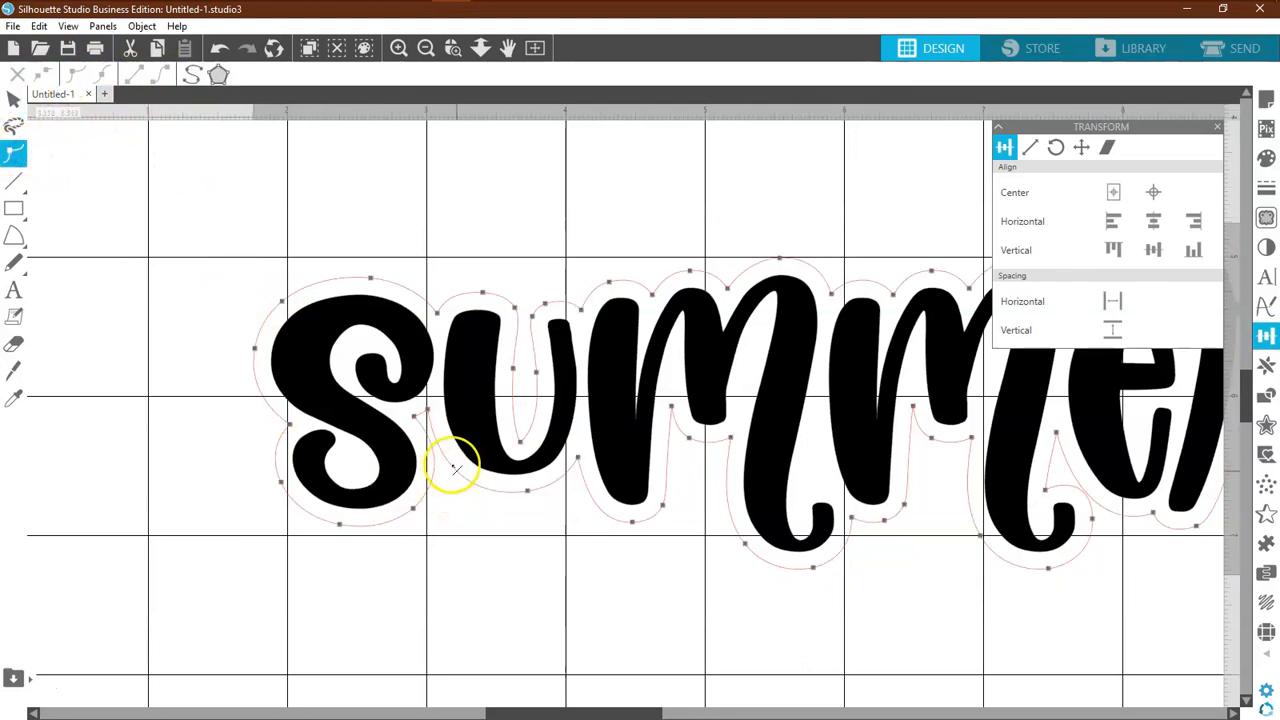
left_click(428, 411)
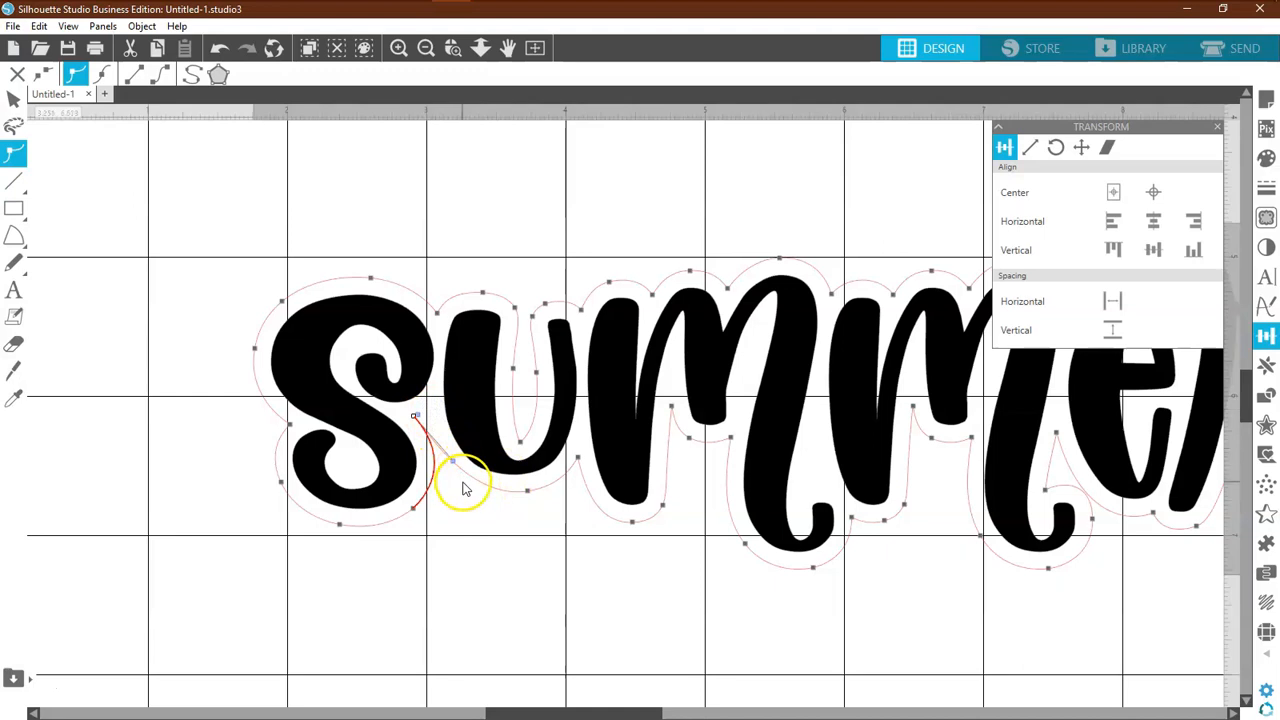
key("Delete")
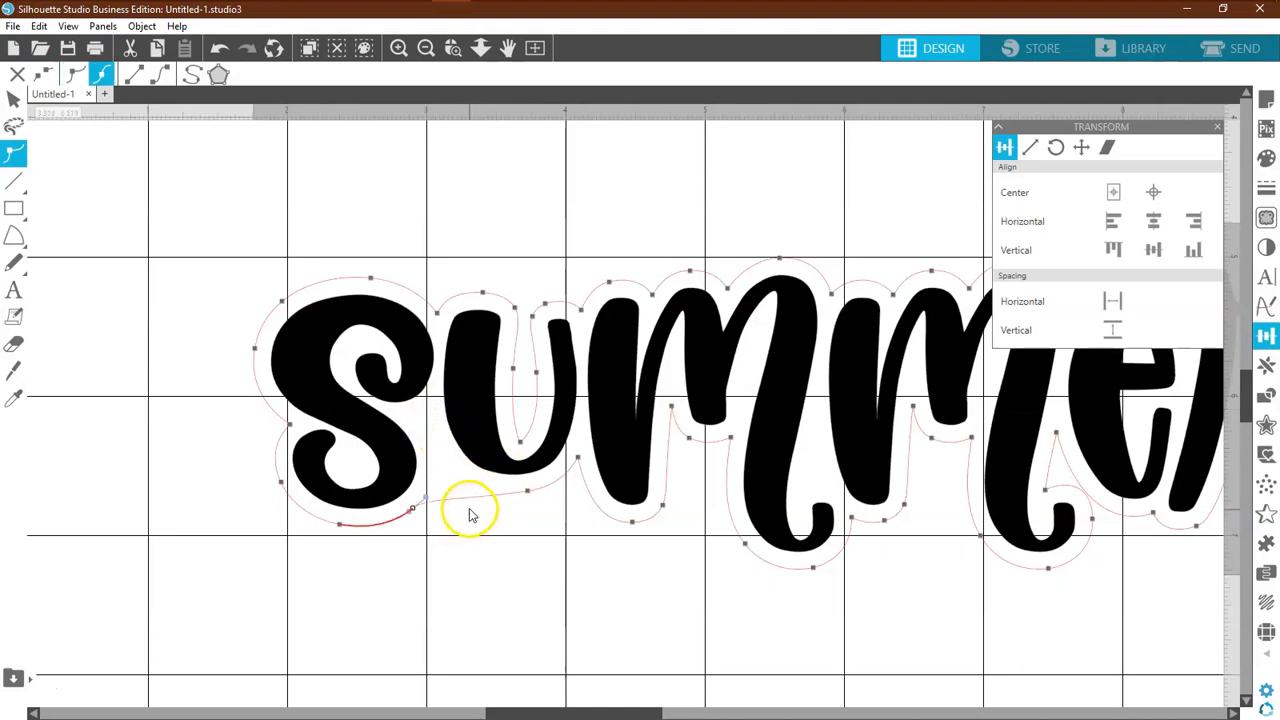
left_click(219, 50)
left_click(220, 53)
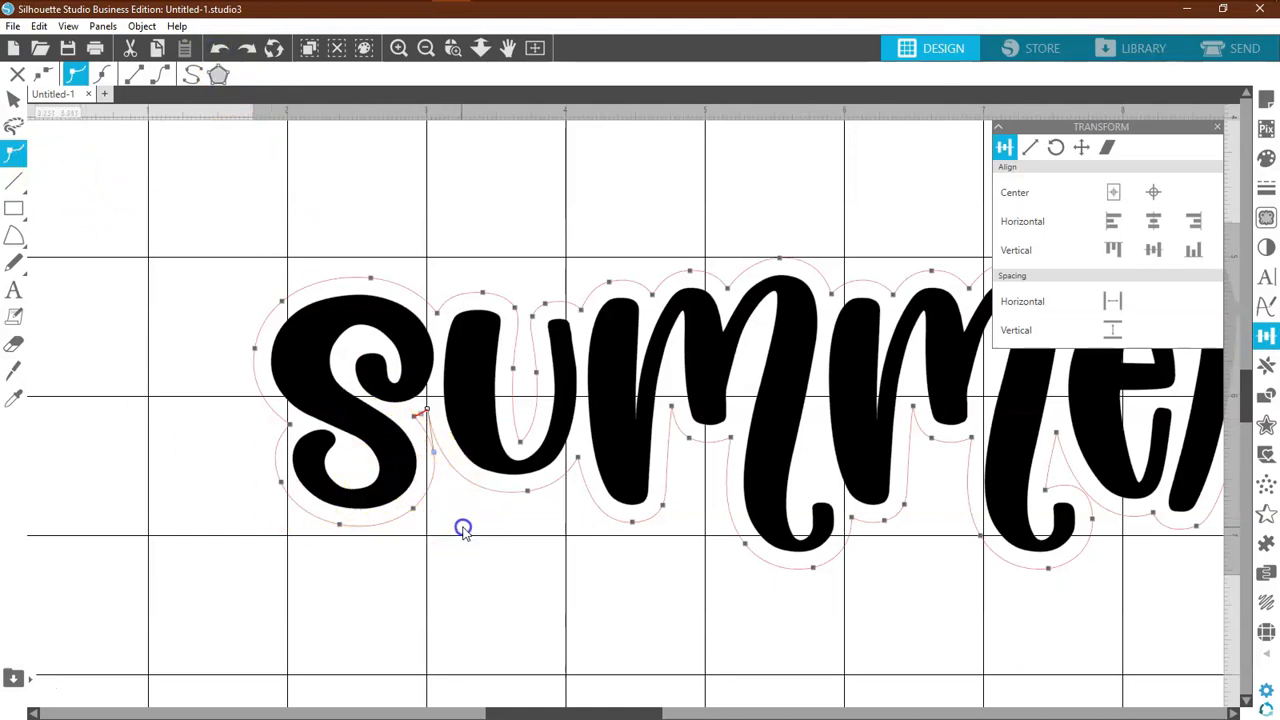
left_click(457, 488)
left_click(400, 440)
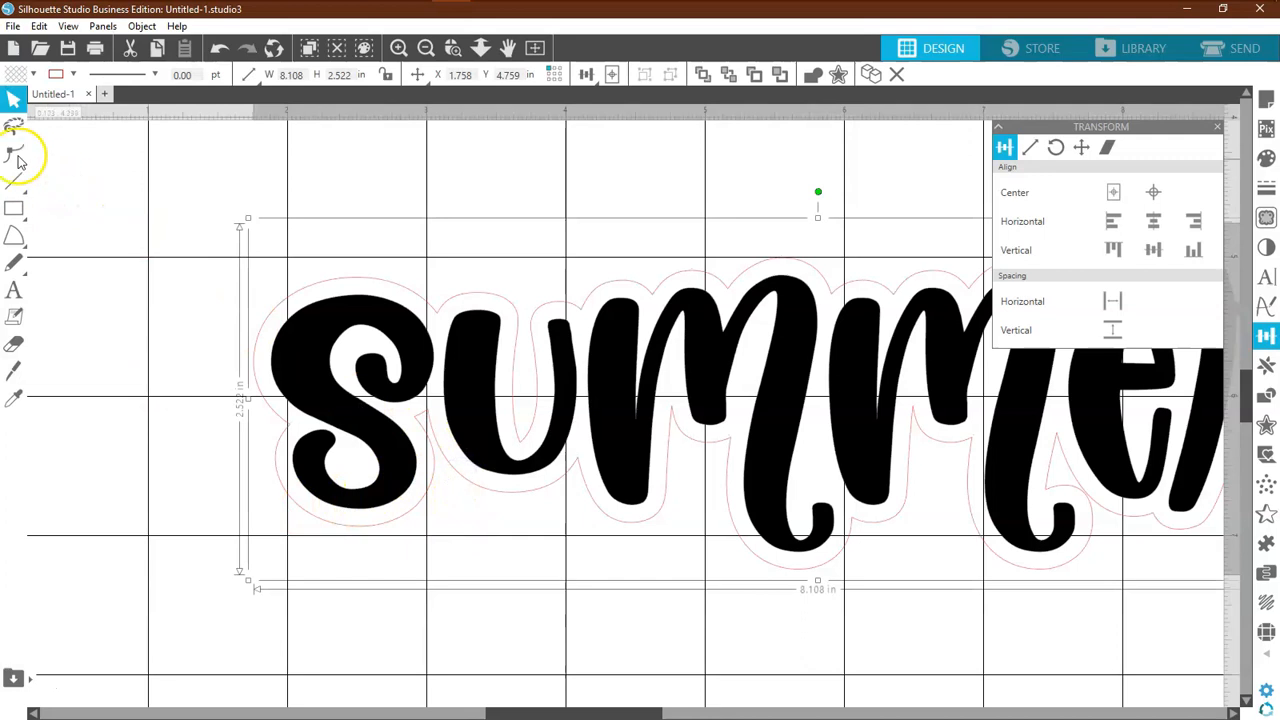
Step: Add a point on each side of the outline's notch between the s and u, and delete the two inner notch points
left_click(15, 154)
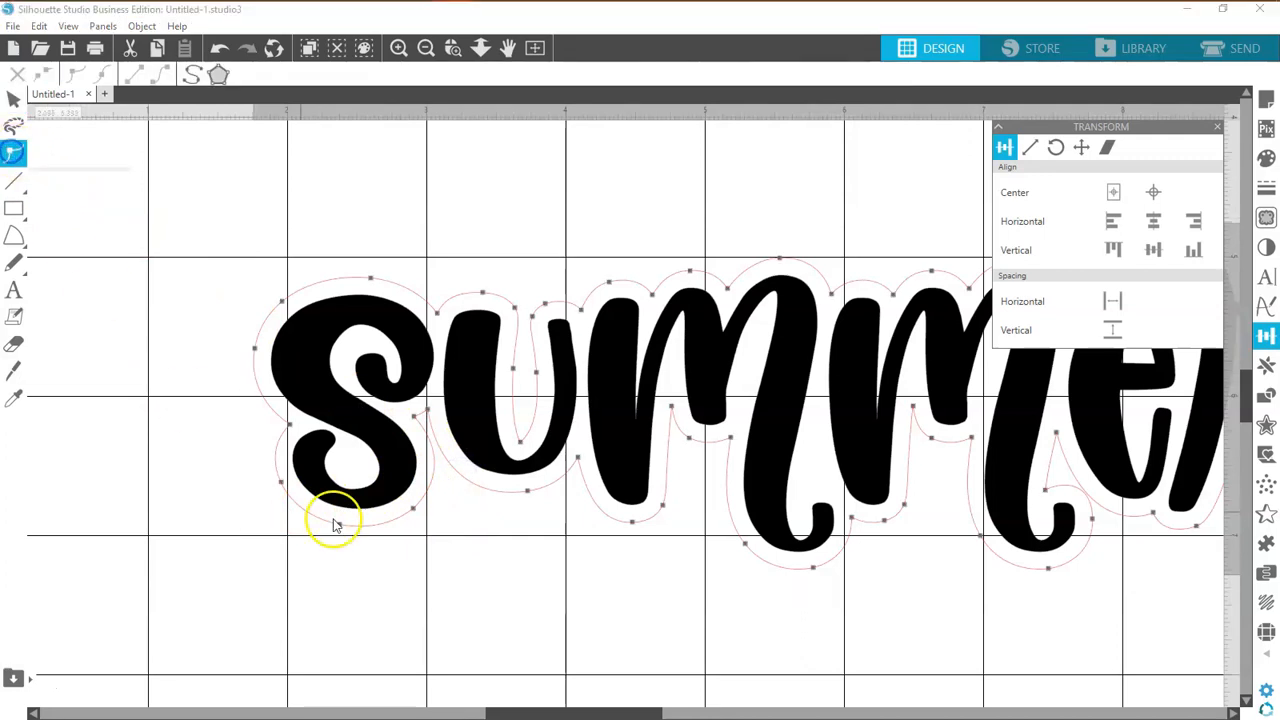
left_click(443, 455)
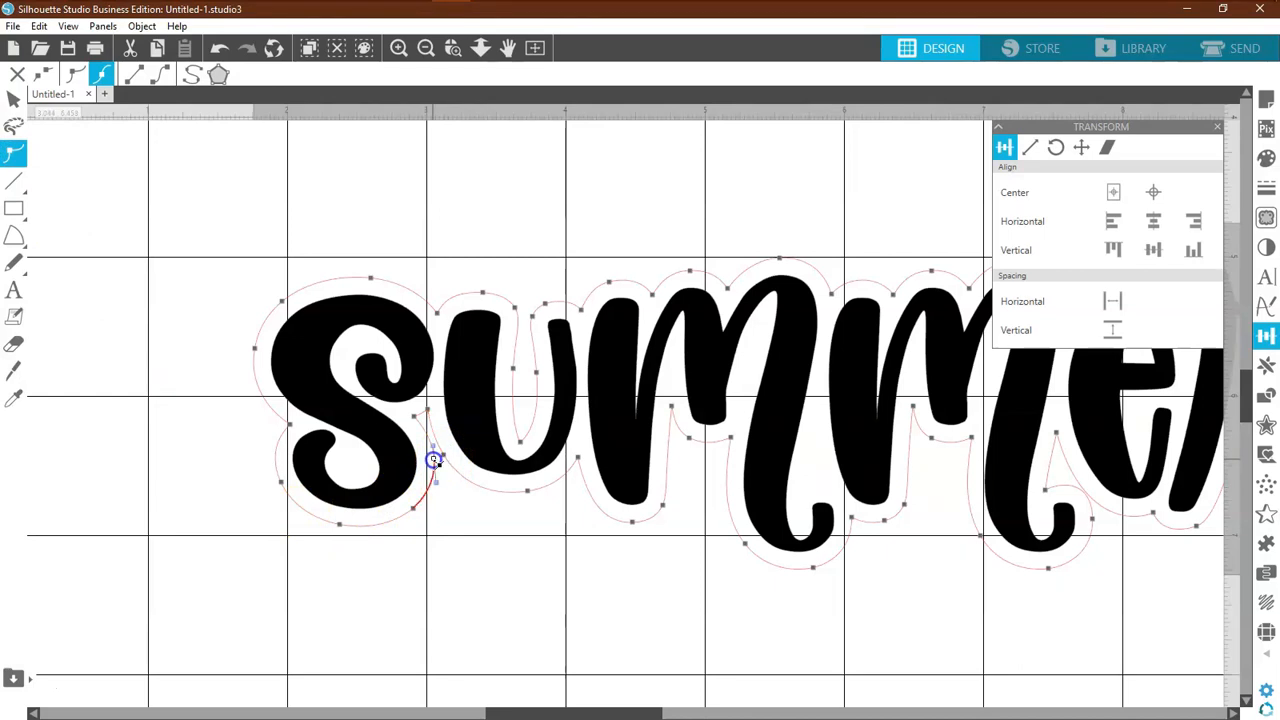
left_click(428, 412)
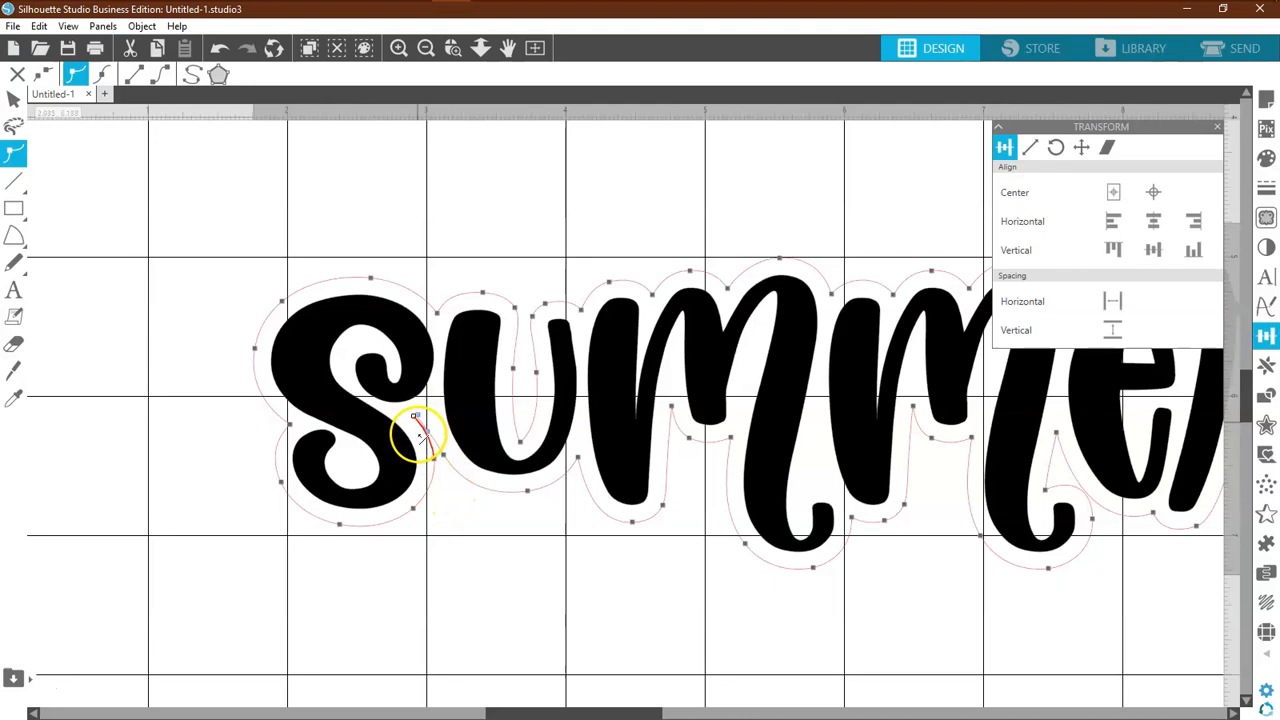
left_click(433, 458)
left_click(460, 518)
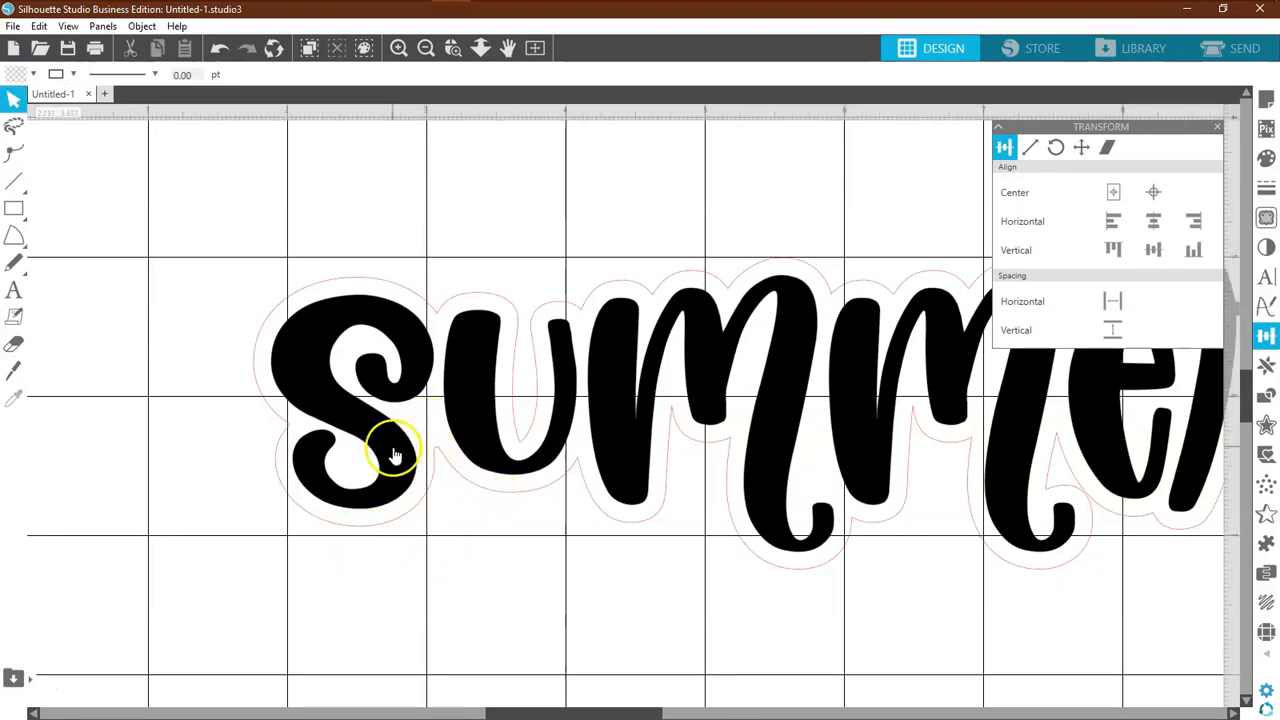
Step: Add a point beside the outline's deep notch inside the u, delete the notch's inner points and move the lettering back over the outline
left_click(517, 362)
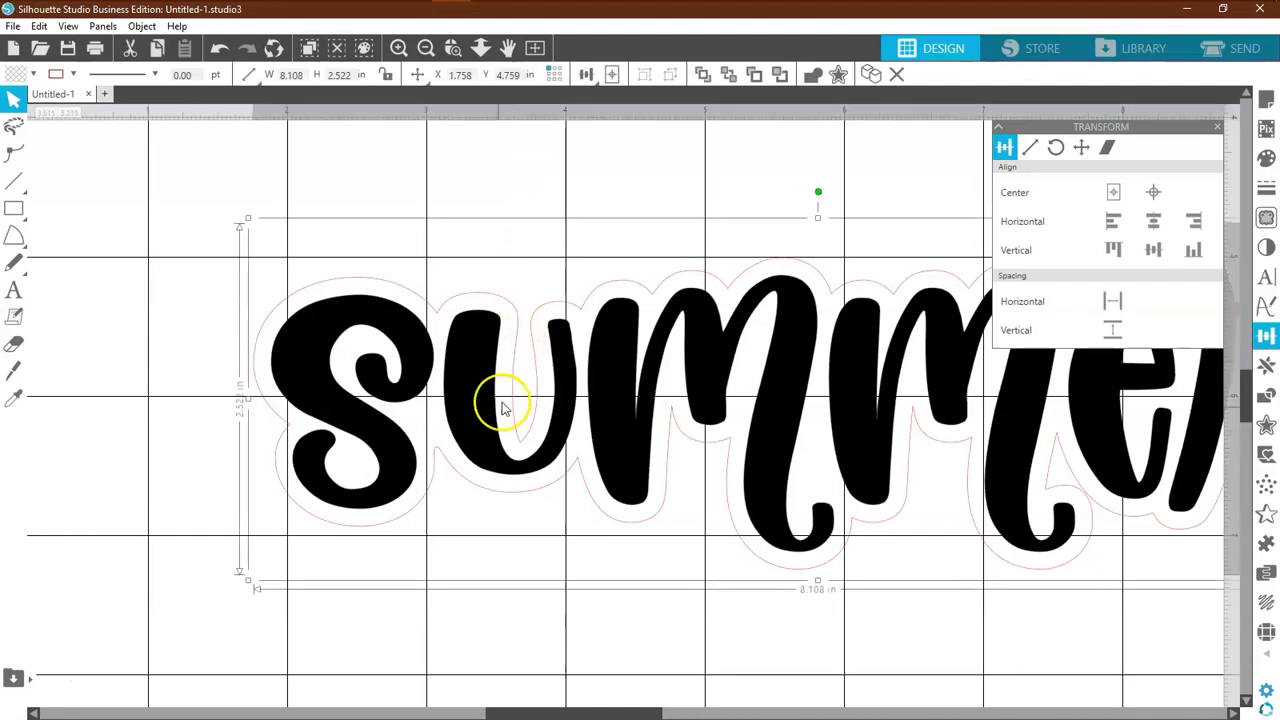
left_click(12, 152)
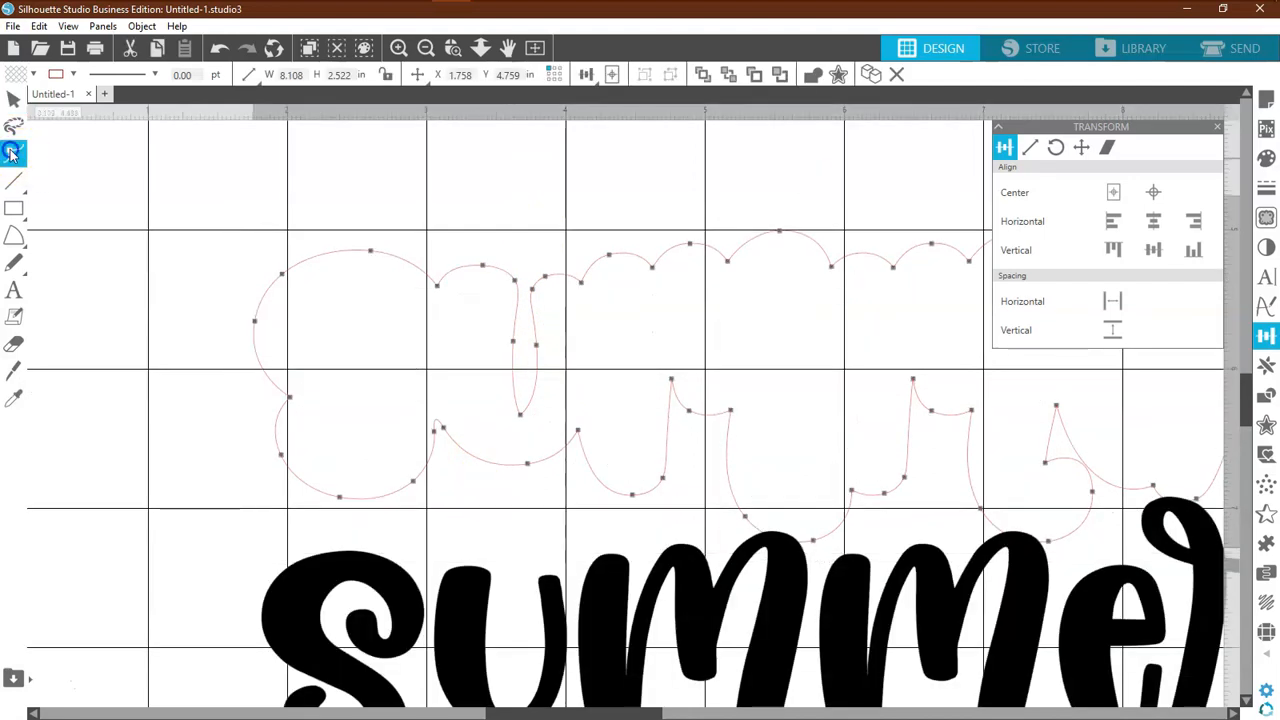
left_click(515, 281)
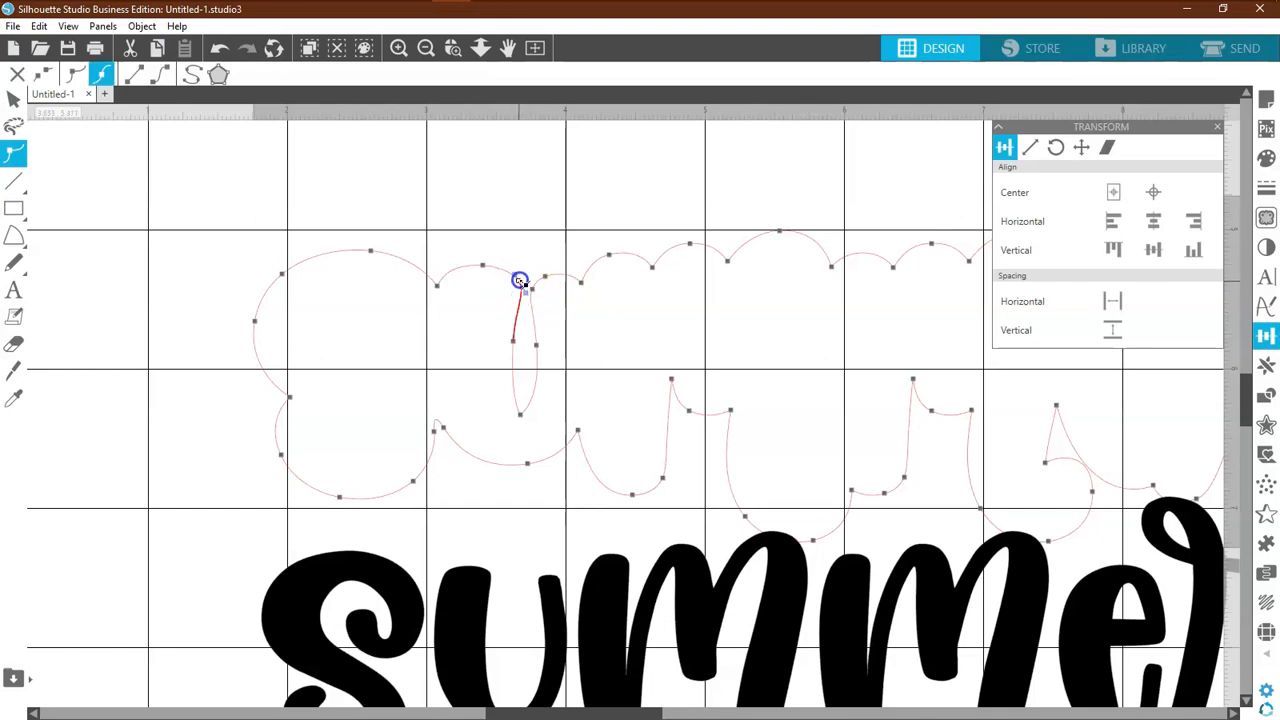
left_click(220, 48)
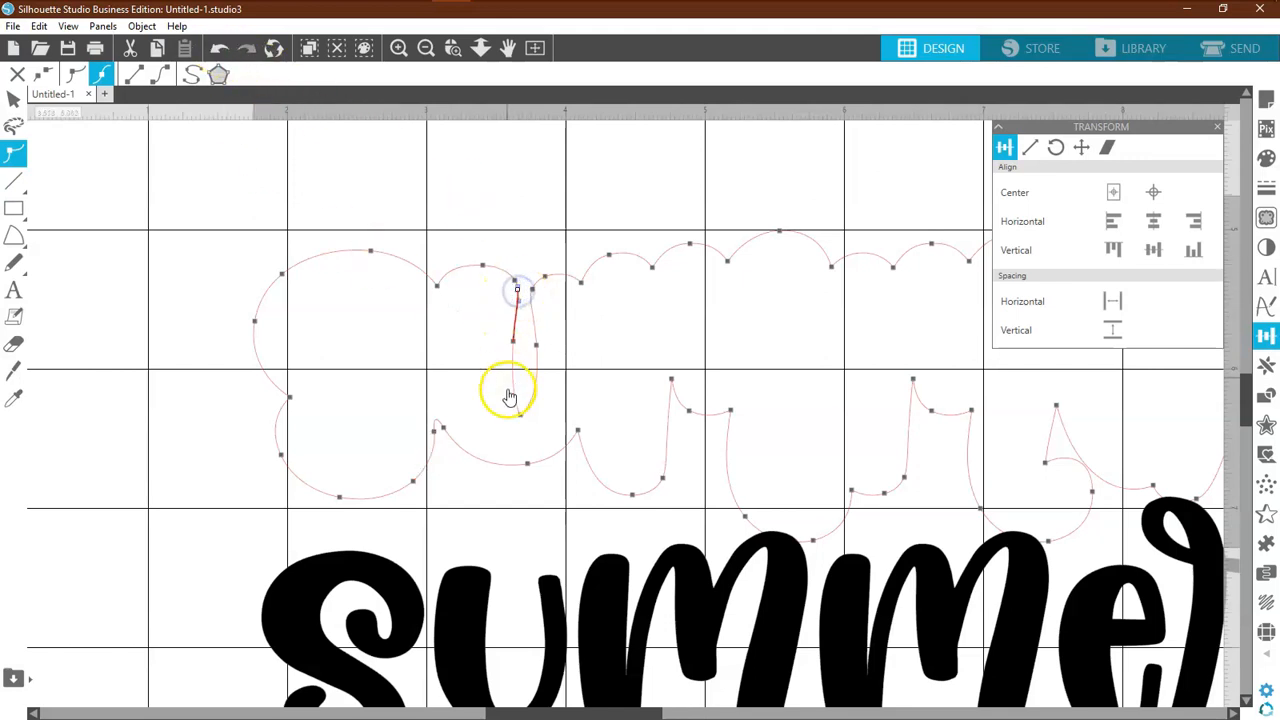
left_click(513, 342)
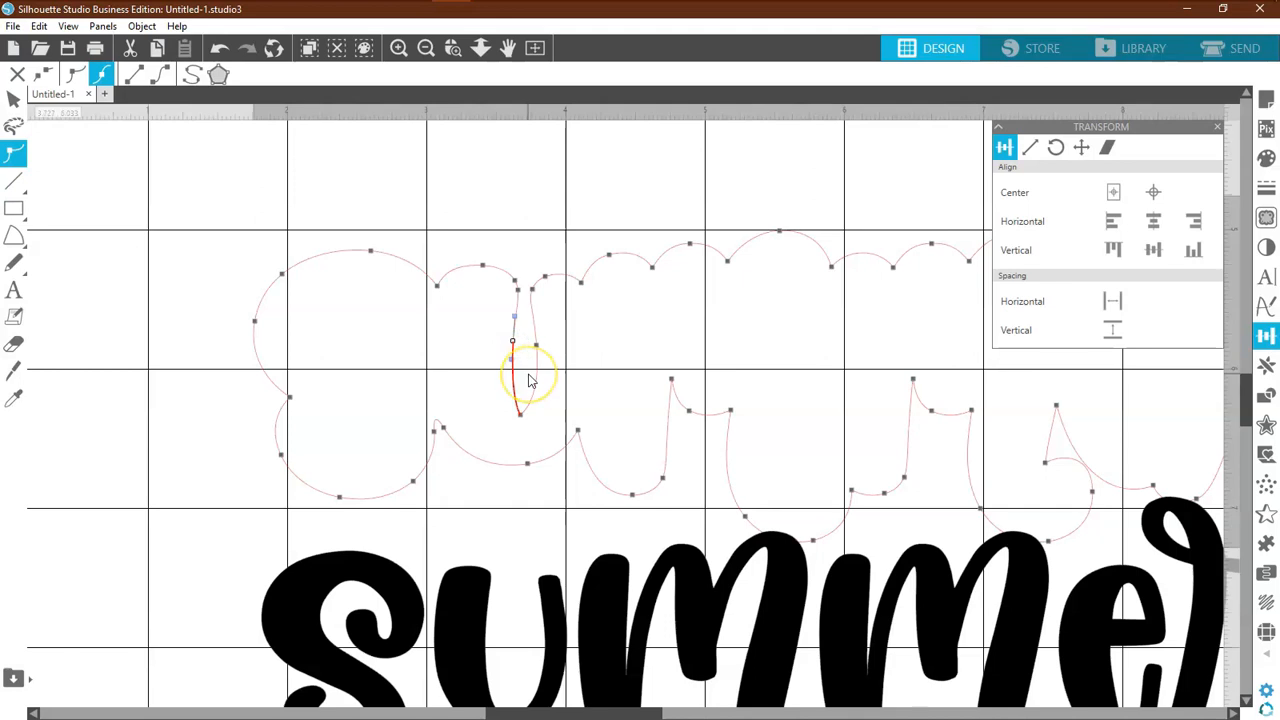
key("Delete")
key("Delete")
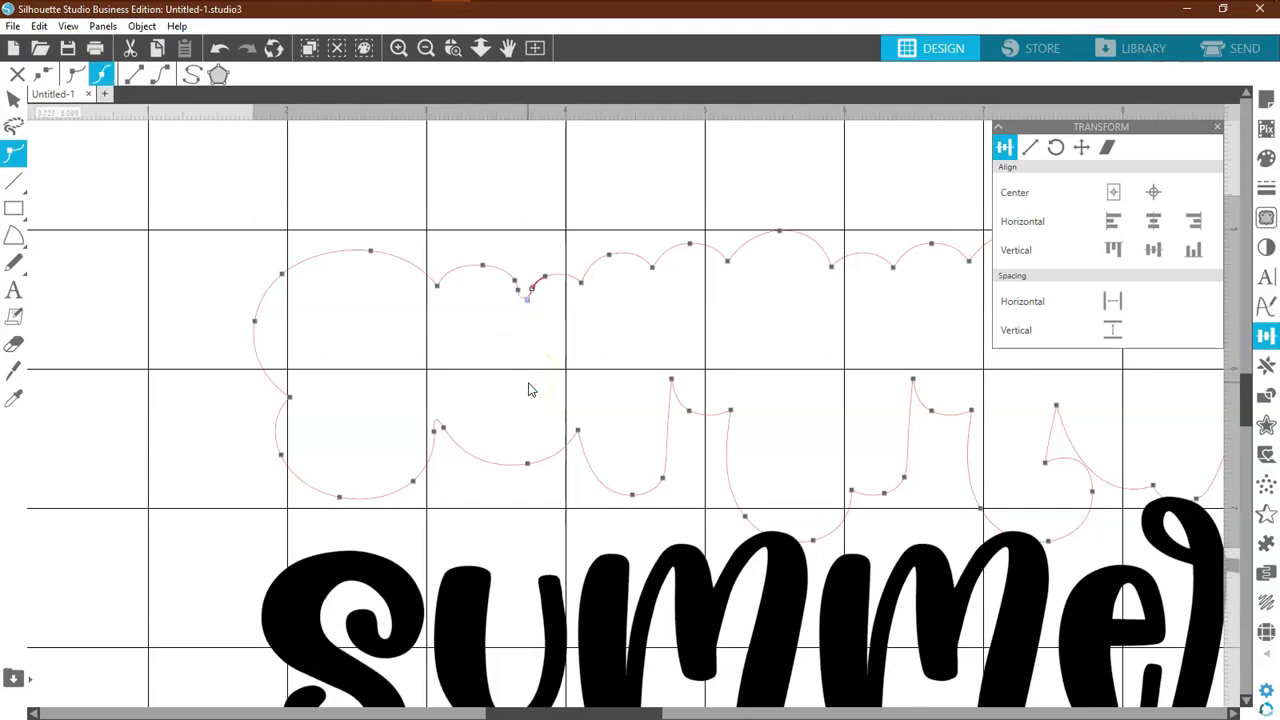
left_click_drag(543, 586, 560, 310)
left_click(471, 286)
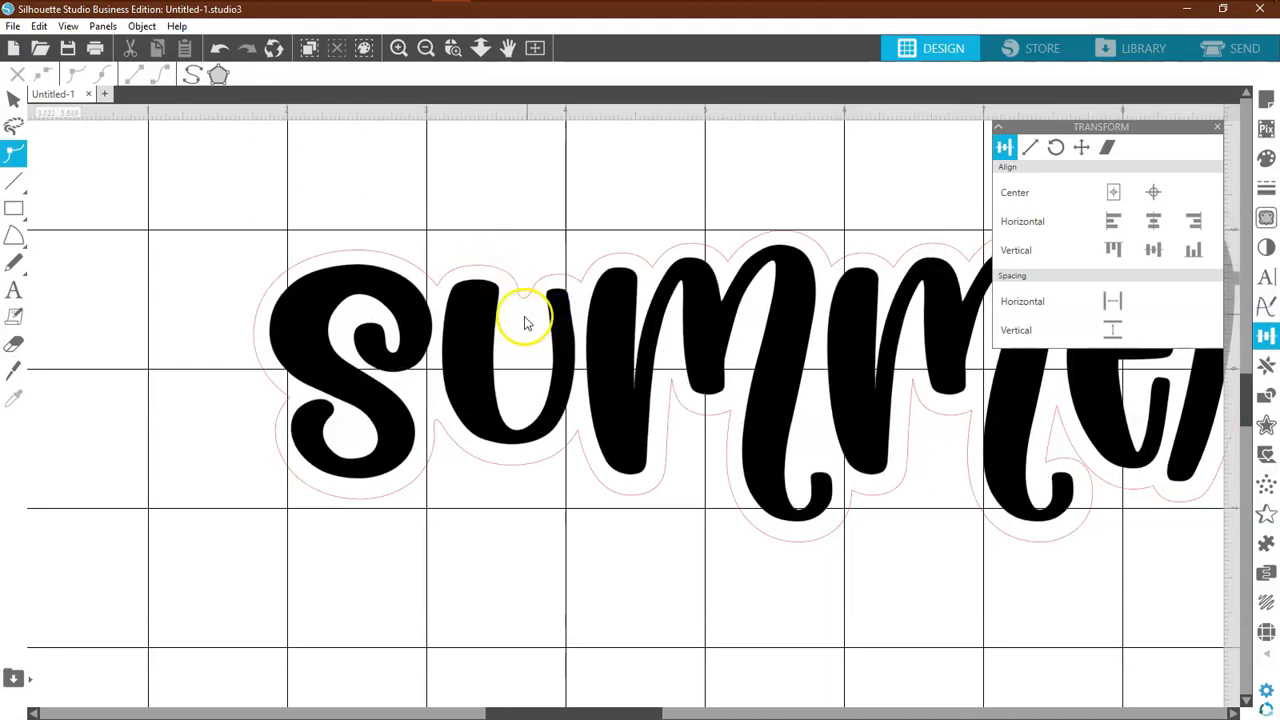
Step: Add an outline point below the e, delete the notch points between the second m and the e, and adjust the adjoining curve
left_click_drag(543, 712, 639, 712)
left_click(721, 470)
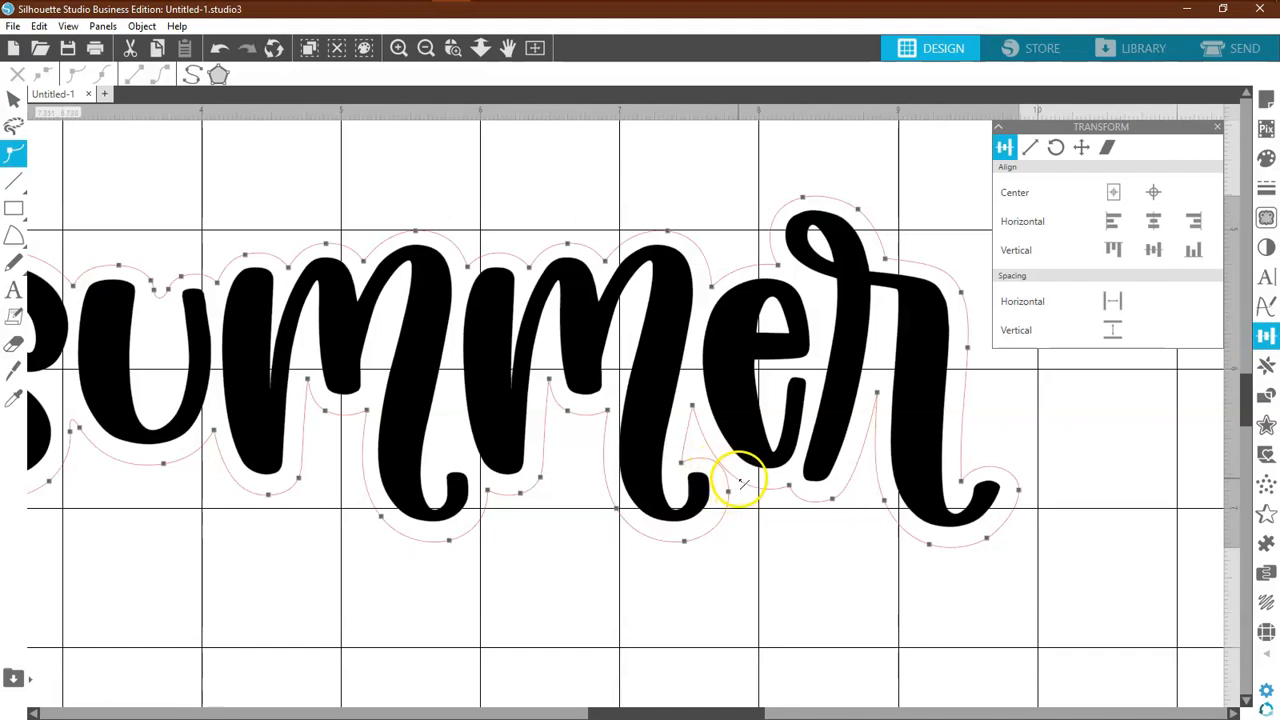
left_click(738, 480)
left_click(694, 408)
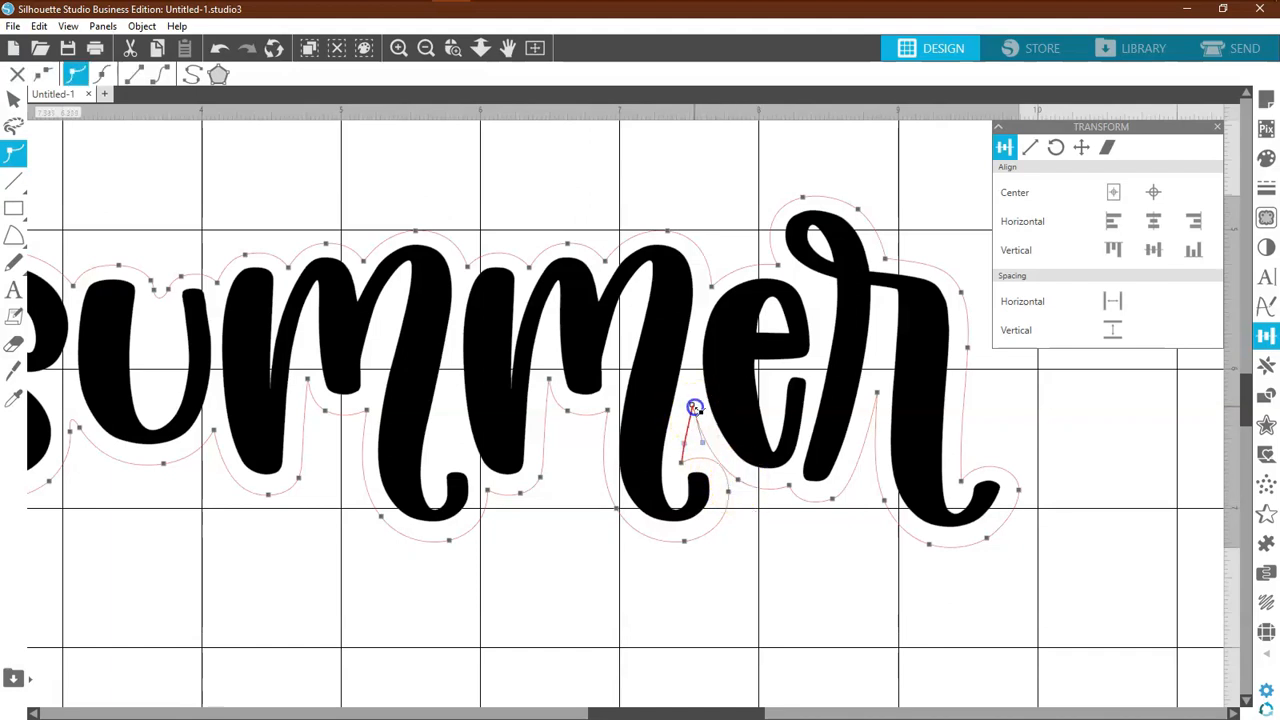
left_click(698, 477)
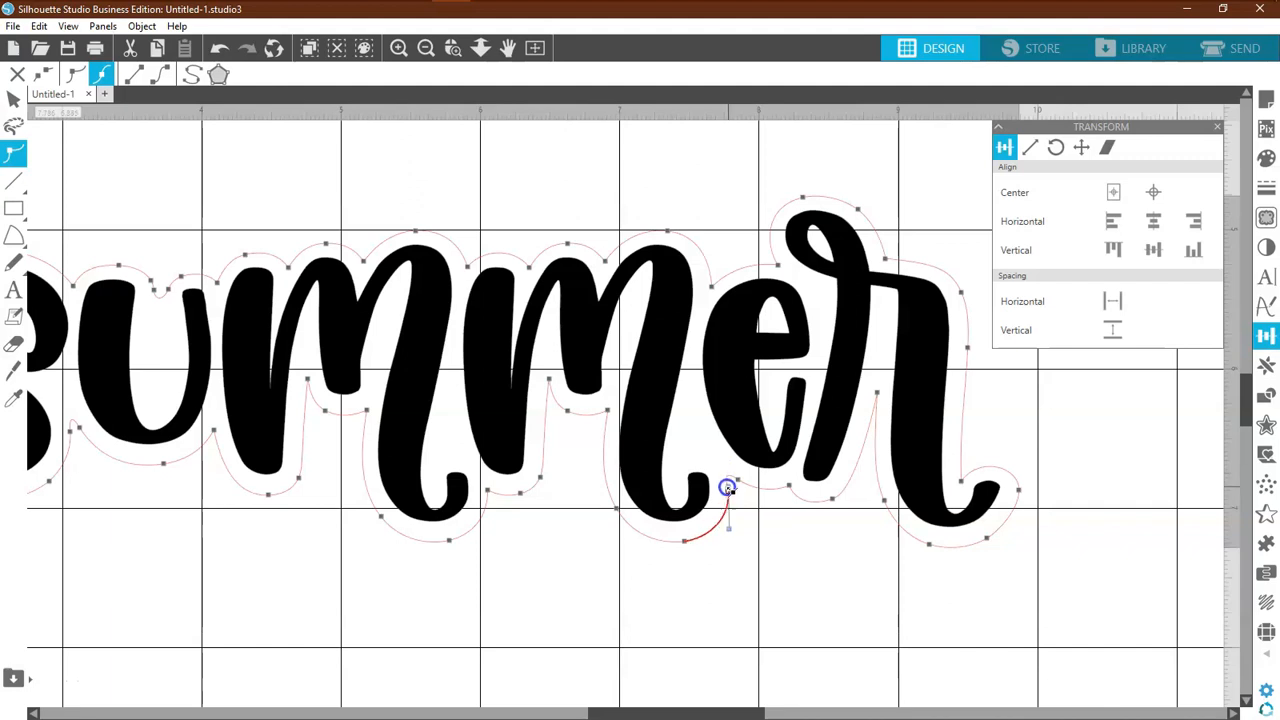
left_click_drag(736, 528, 733, 524)
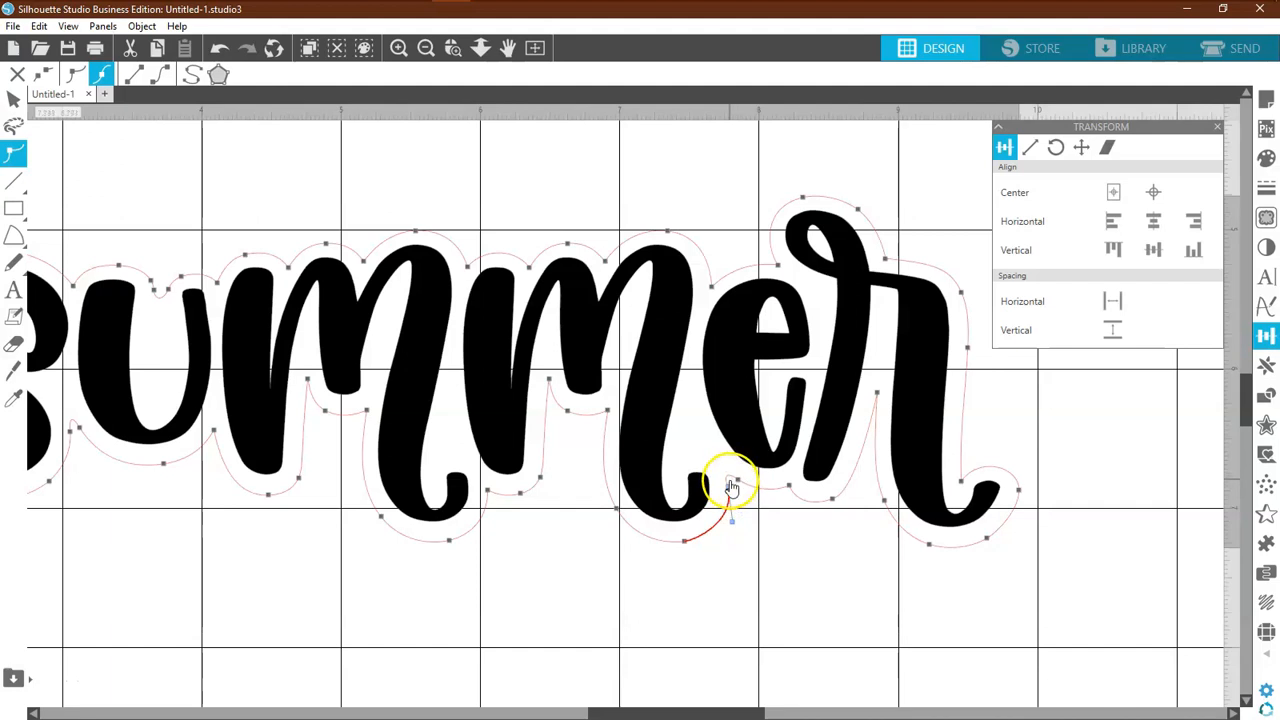
left_click(851, 491)
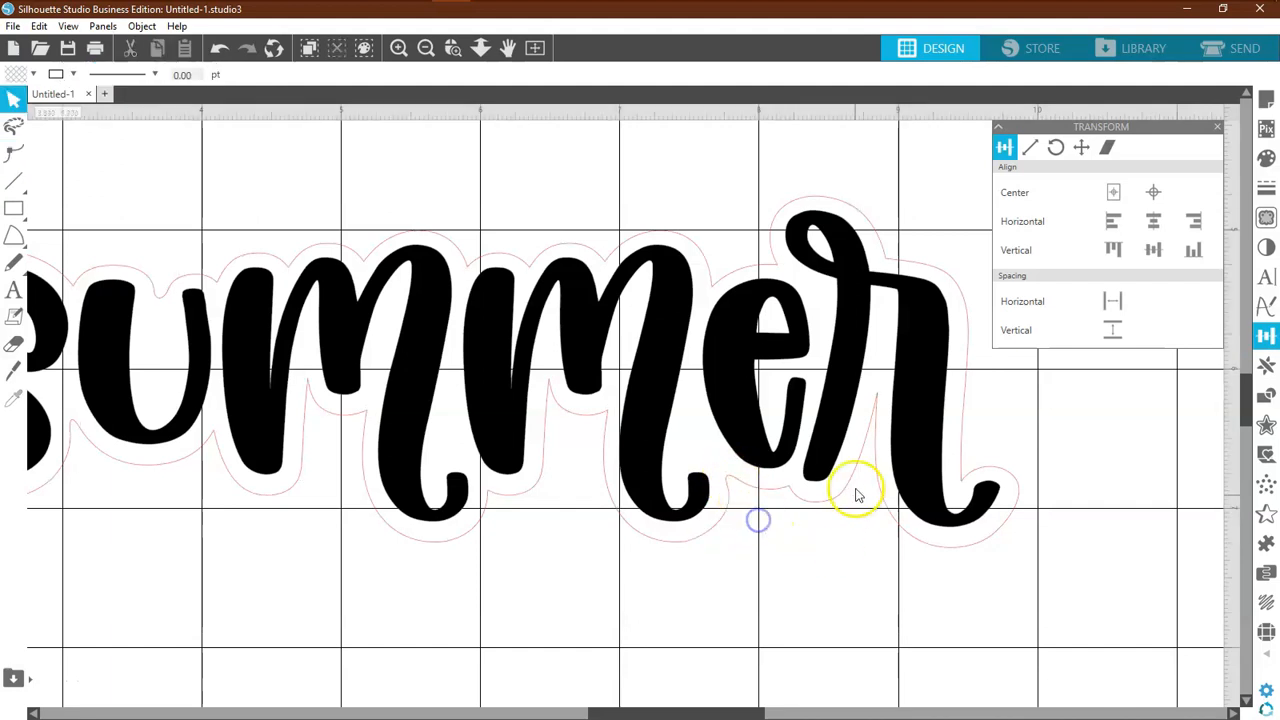
Step: Add an outline point beneath the r, delete the tip of the notch between its legs and leave point editing
left_click(856, 467)
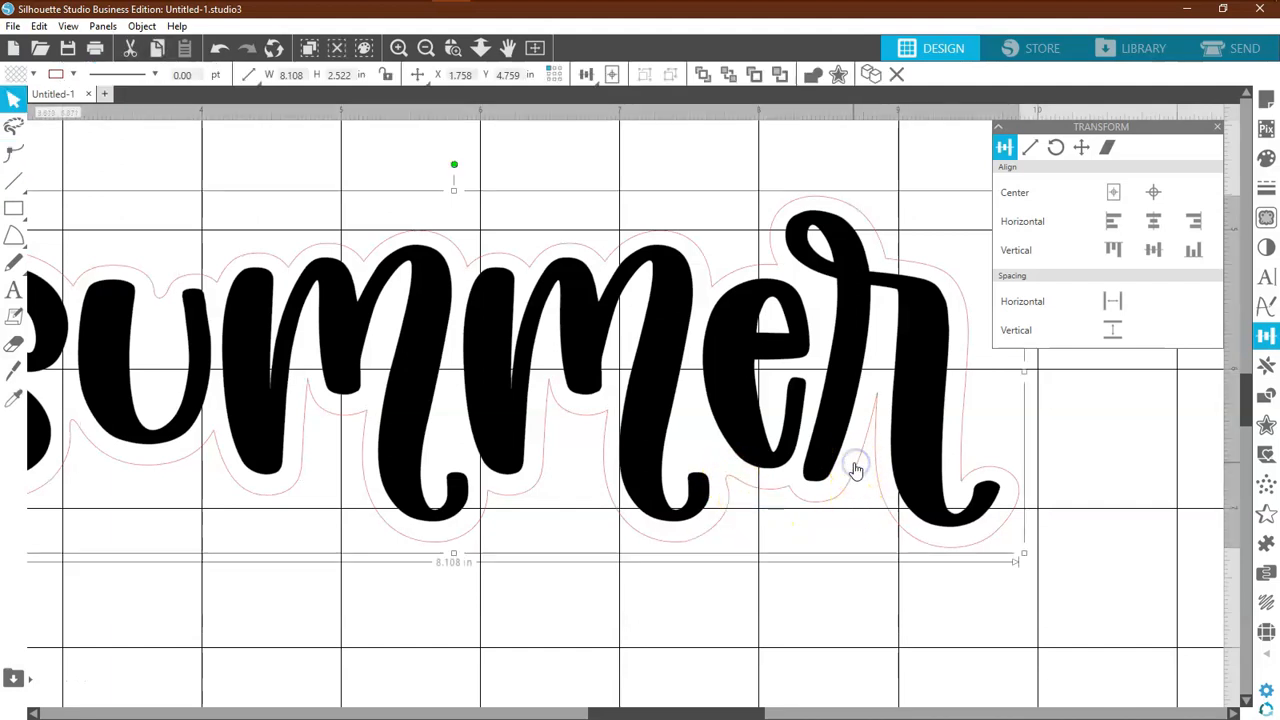
left_click(14, 153)
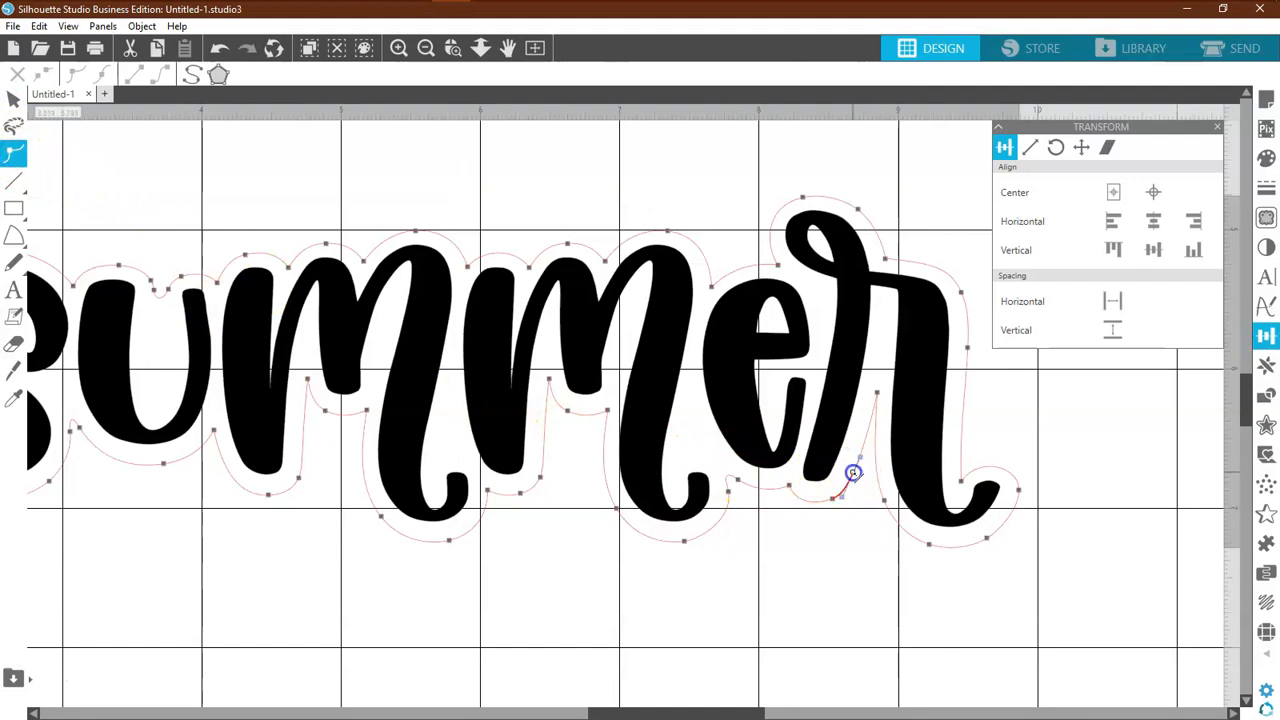
left_click(853, 472)
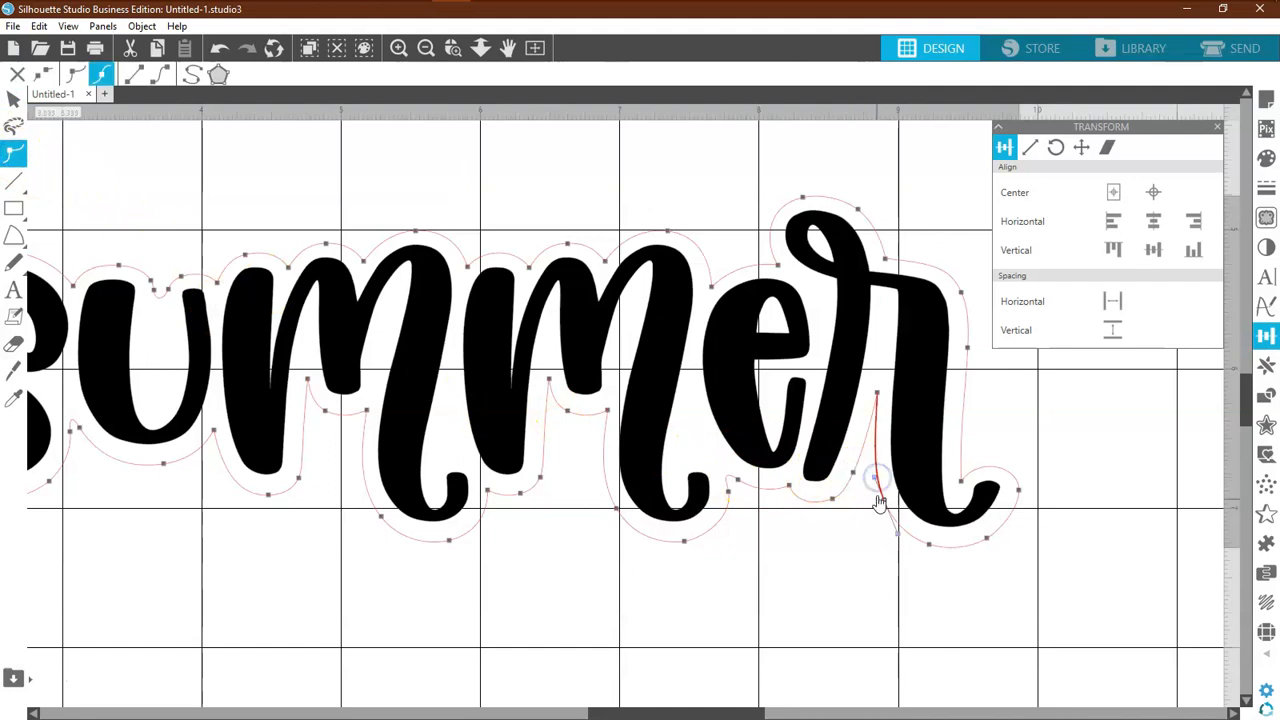
left_click(877, 393)
key("Delete")
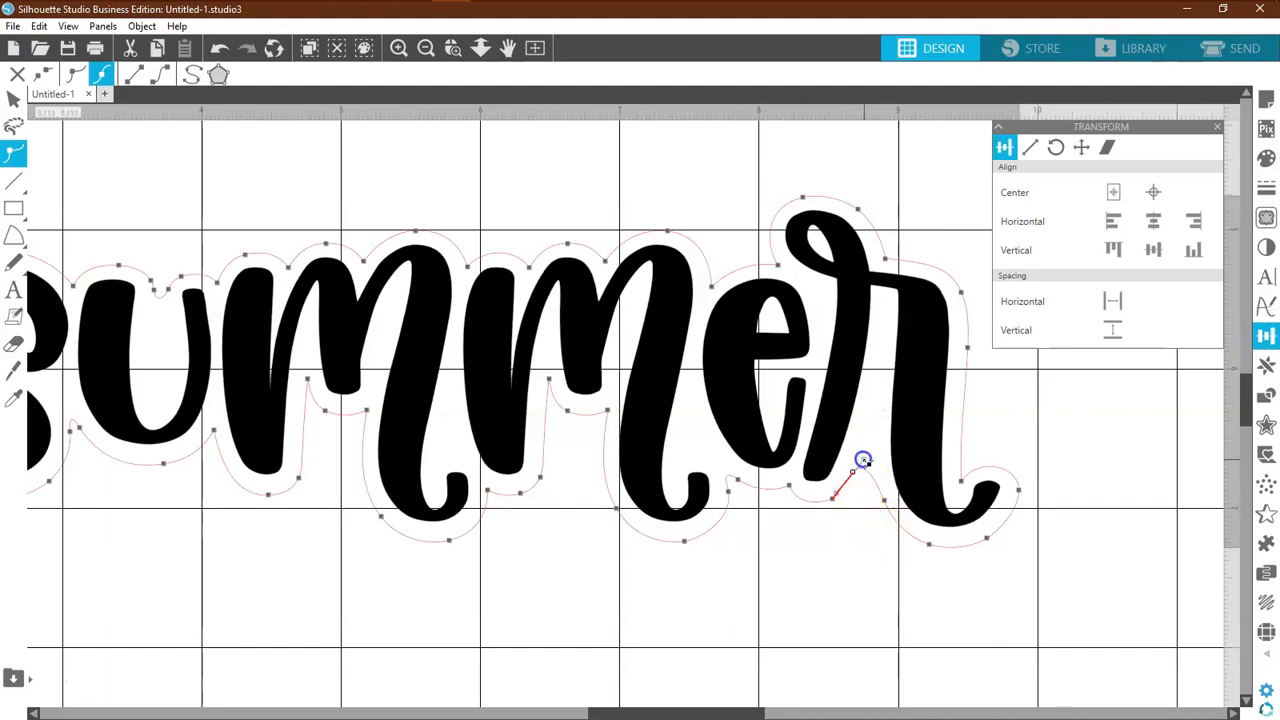
left_click(891, 543)
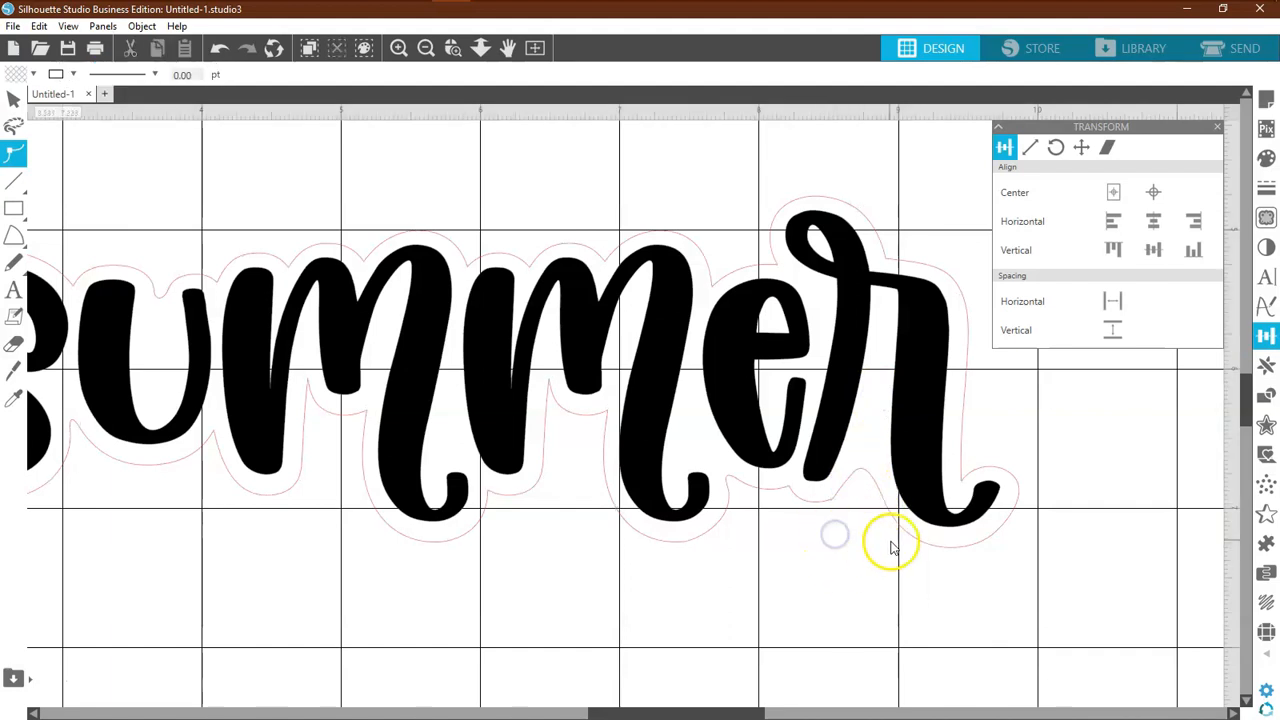
key("v")
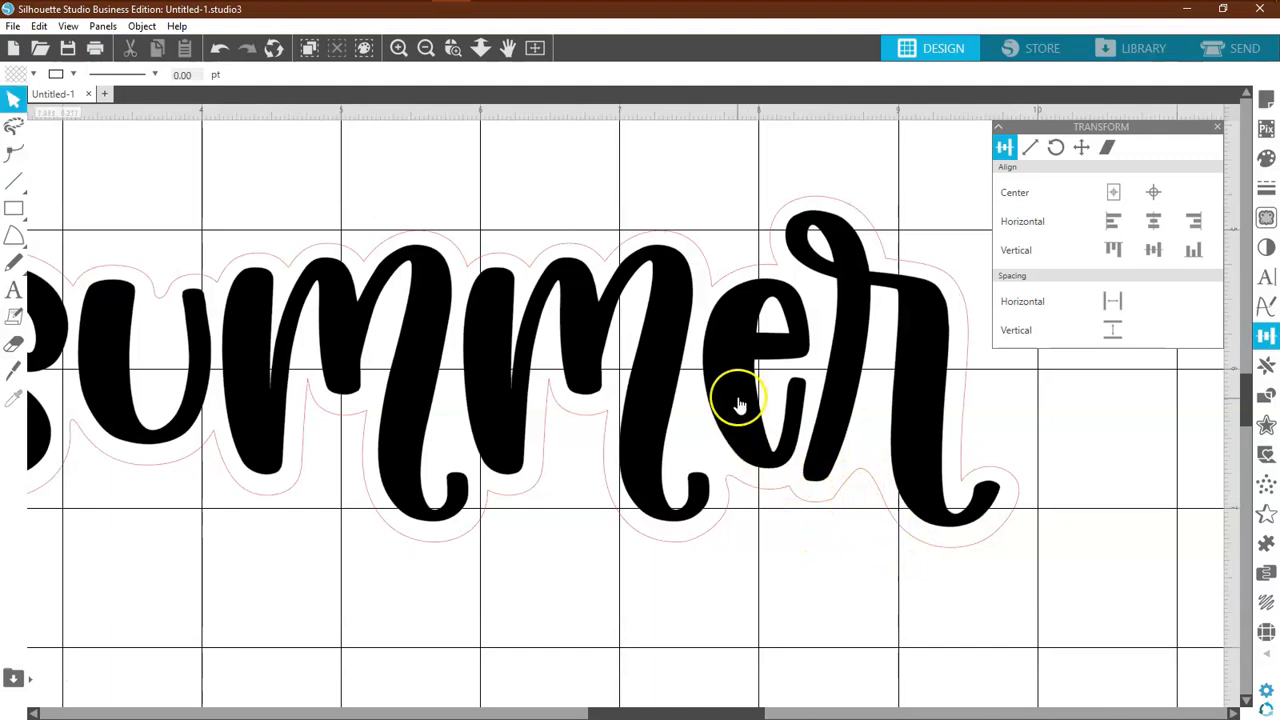
Step: Center the Summer lettering and its offset outline on each other and group them
left_click(535, 47)
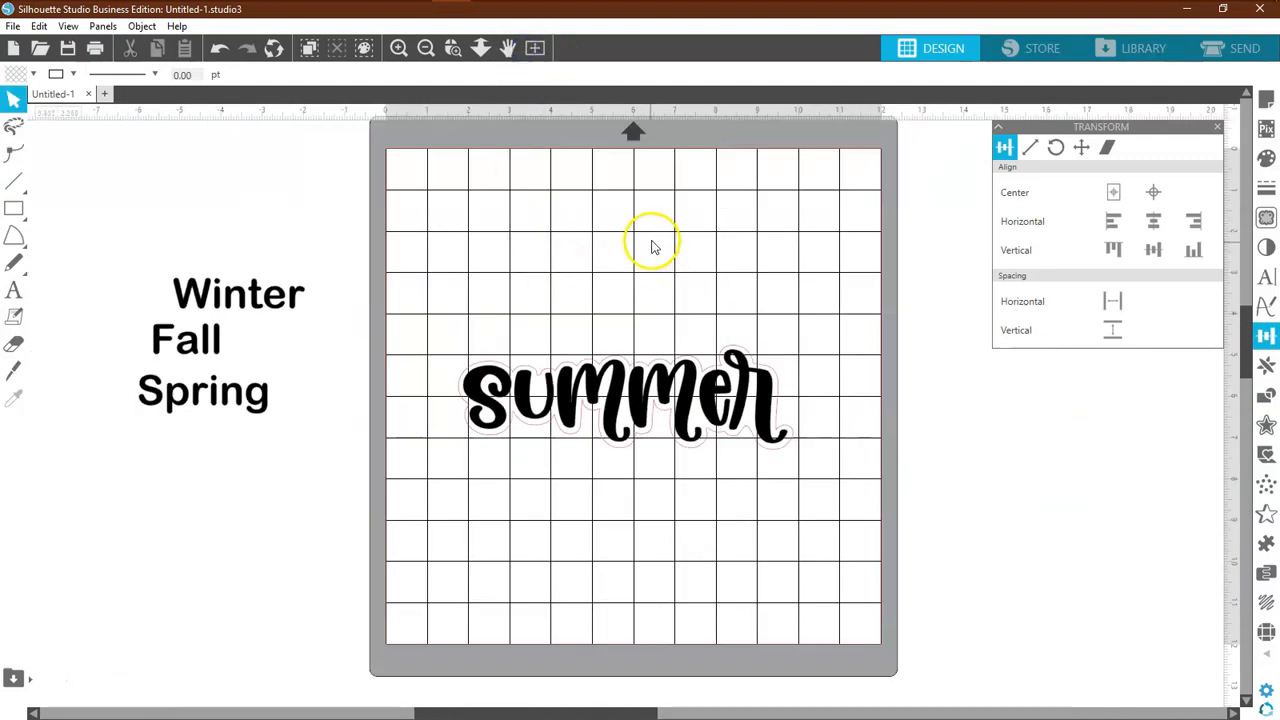
left_click(630, 350)
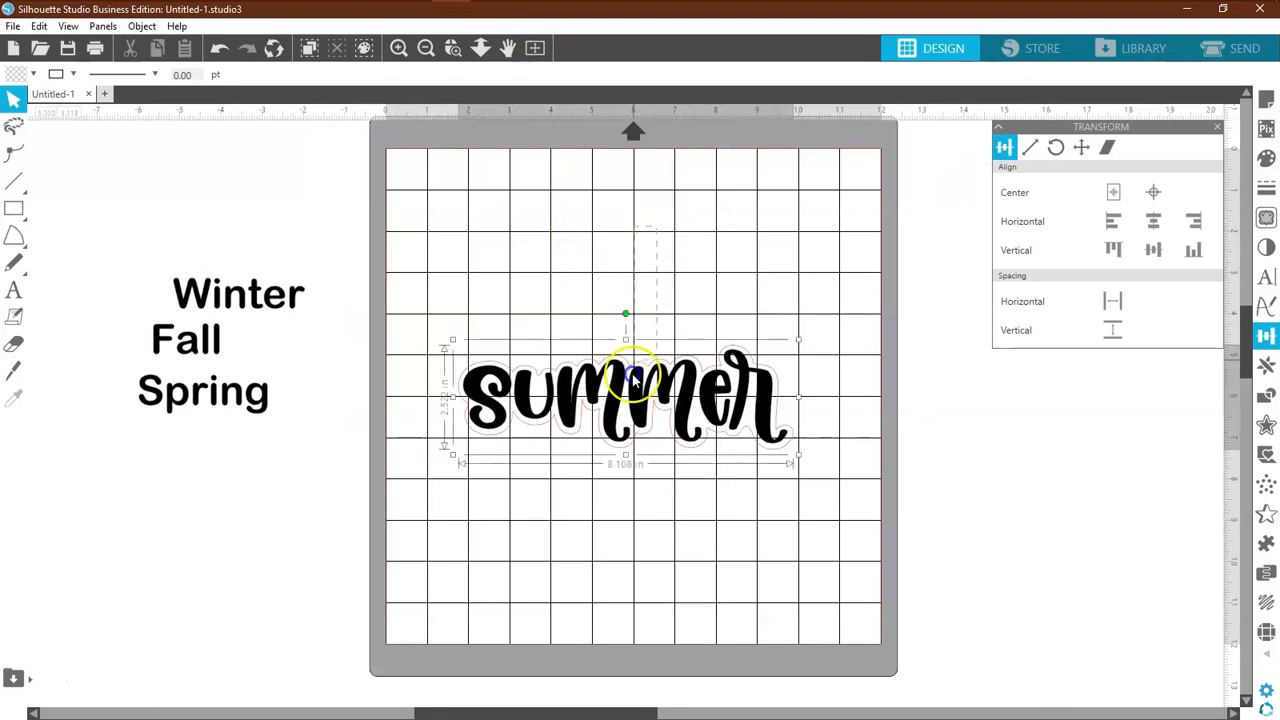
left_click(1153, 194)
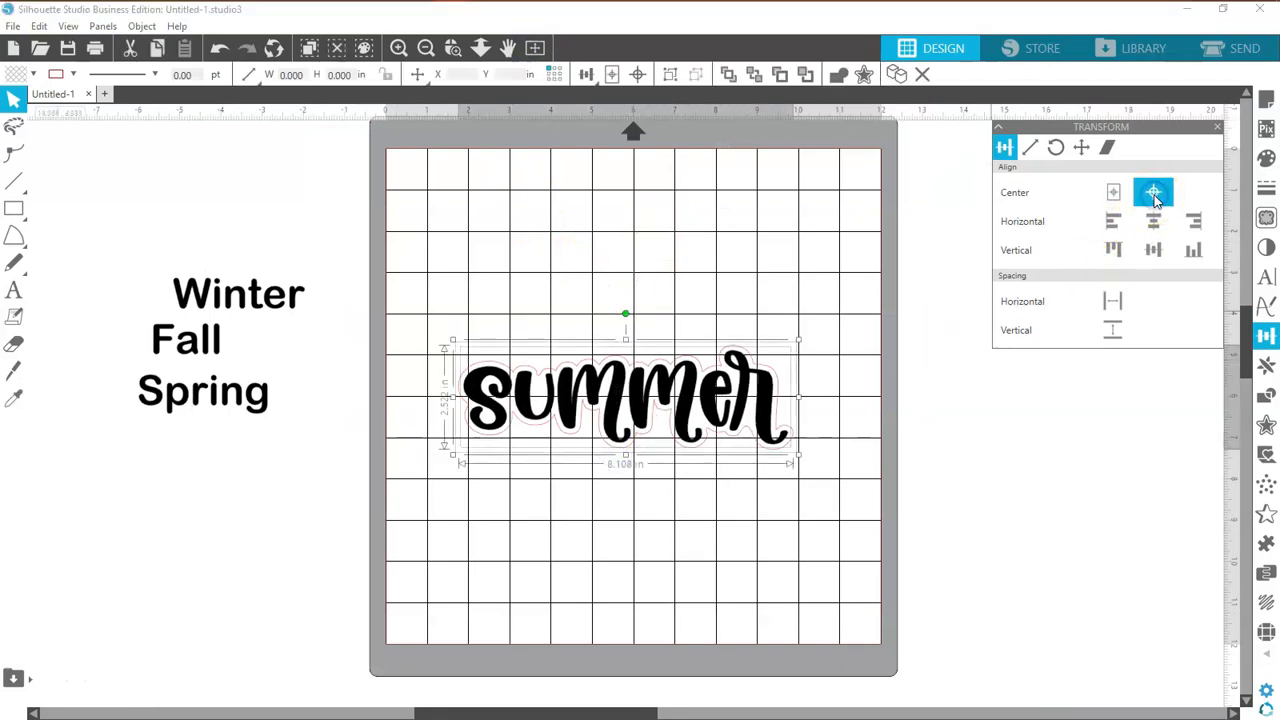
right_click(648, 377)
left_click(686, 539)
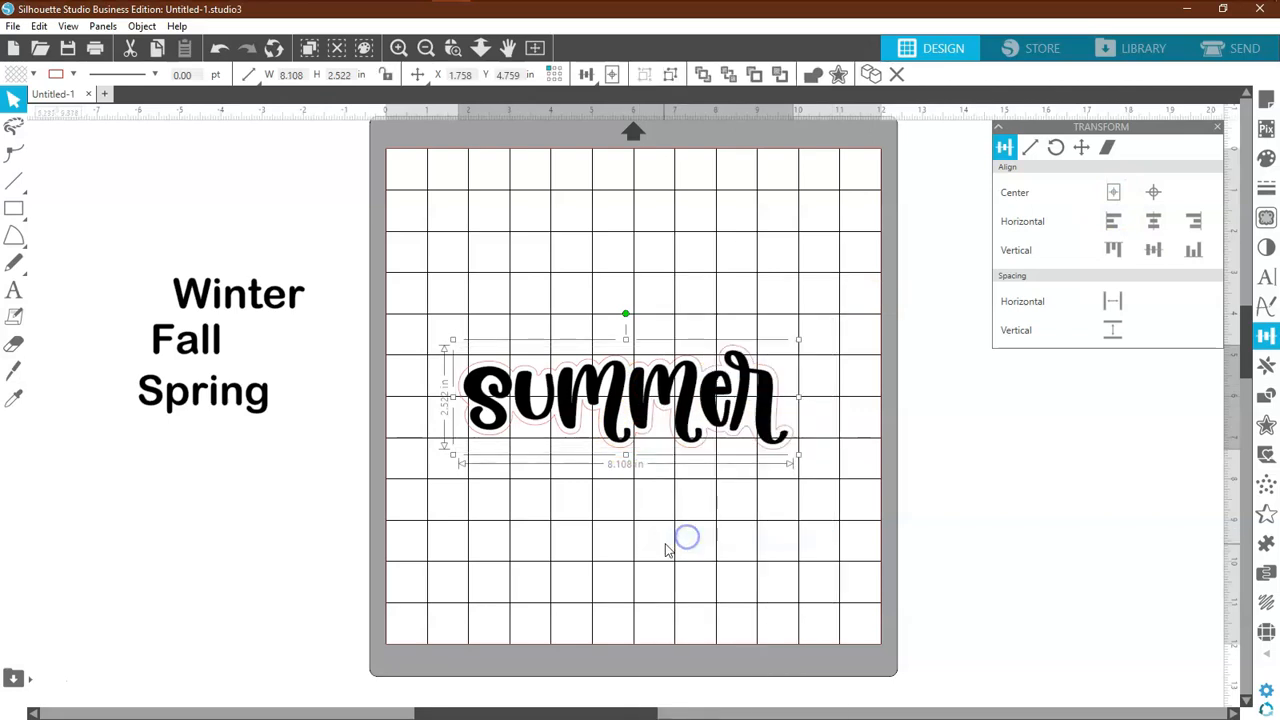
Step: Move the grouped Summer design up to about X 1.738 in, Y 4.100 in
left_click(664, 546)
left_click_drag(690, 440, 690, 420)
left_click(691, 466)
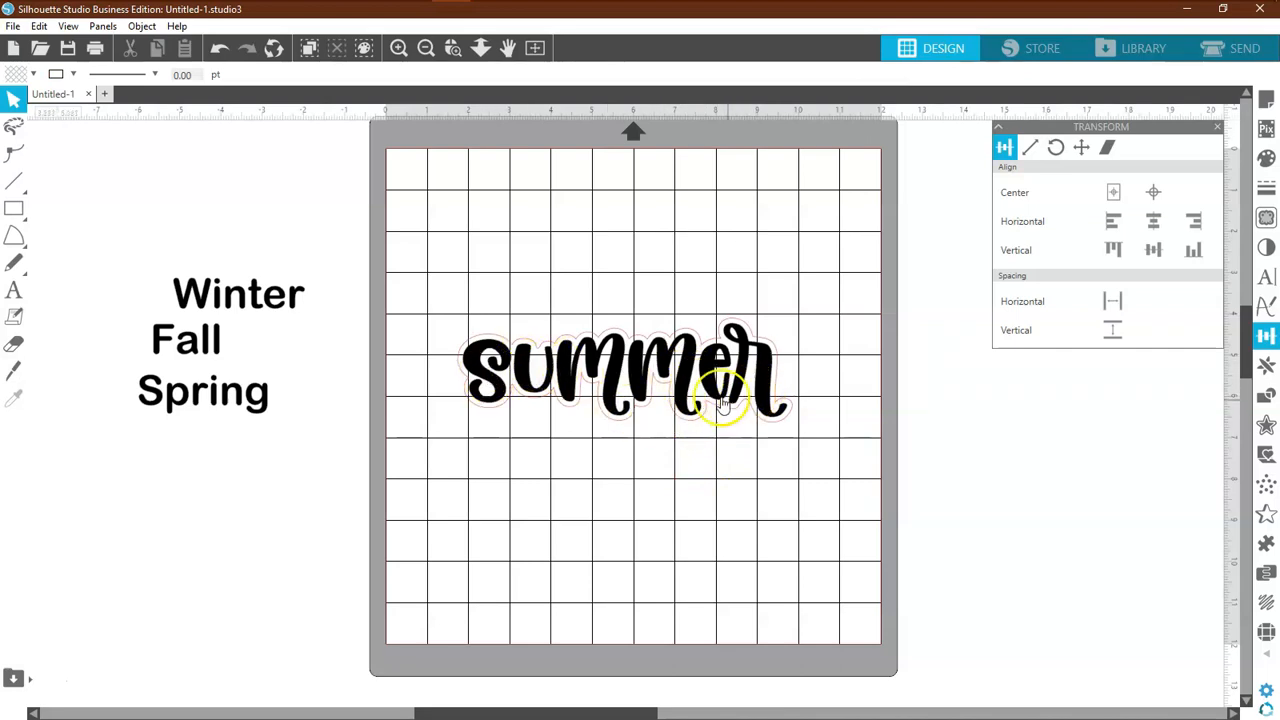
Step: Ungroup the Summer lettering from its offset outline
left_click(623, 414)
right_click(625, 420)
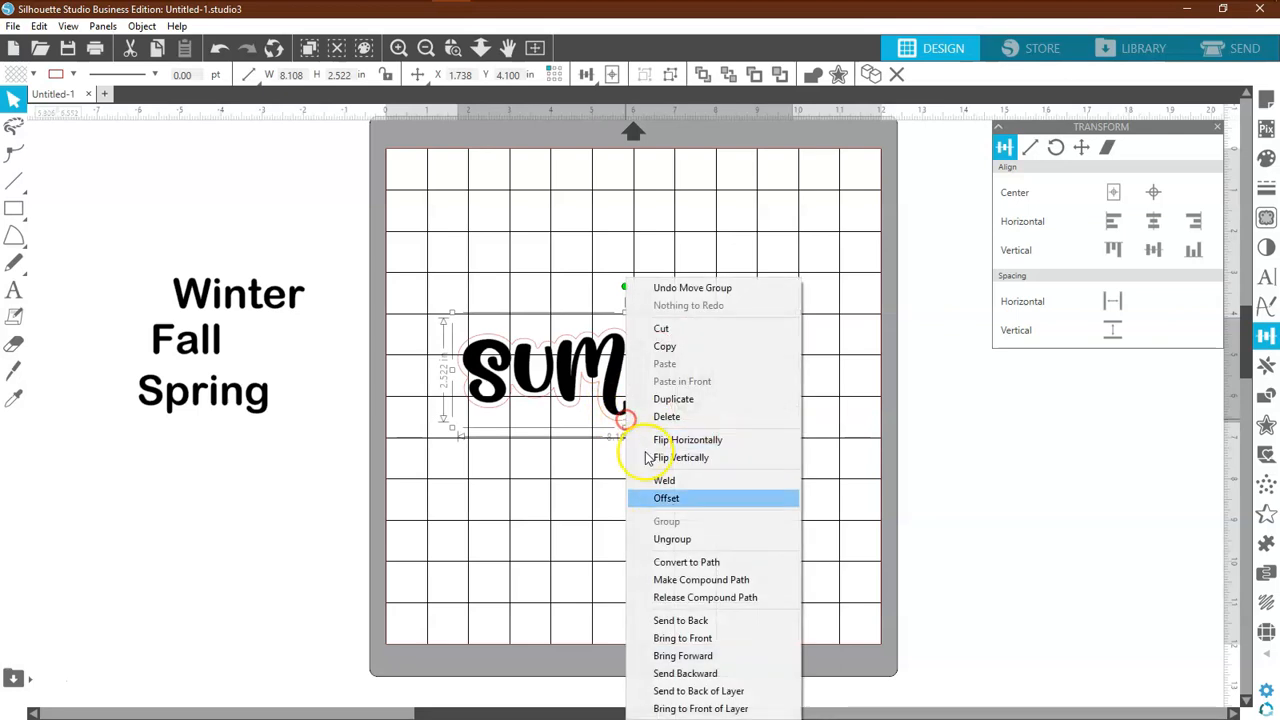
left_click(664, 538)
left_click(650, 545)
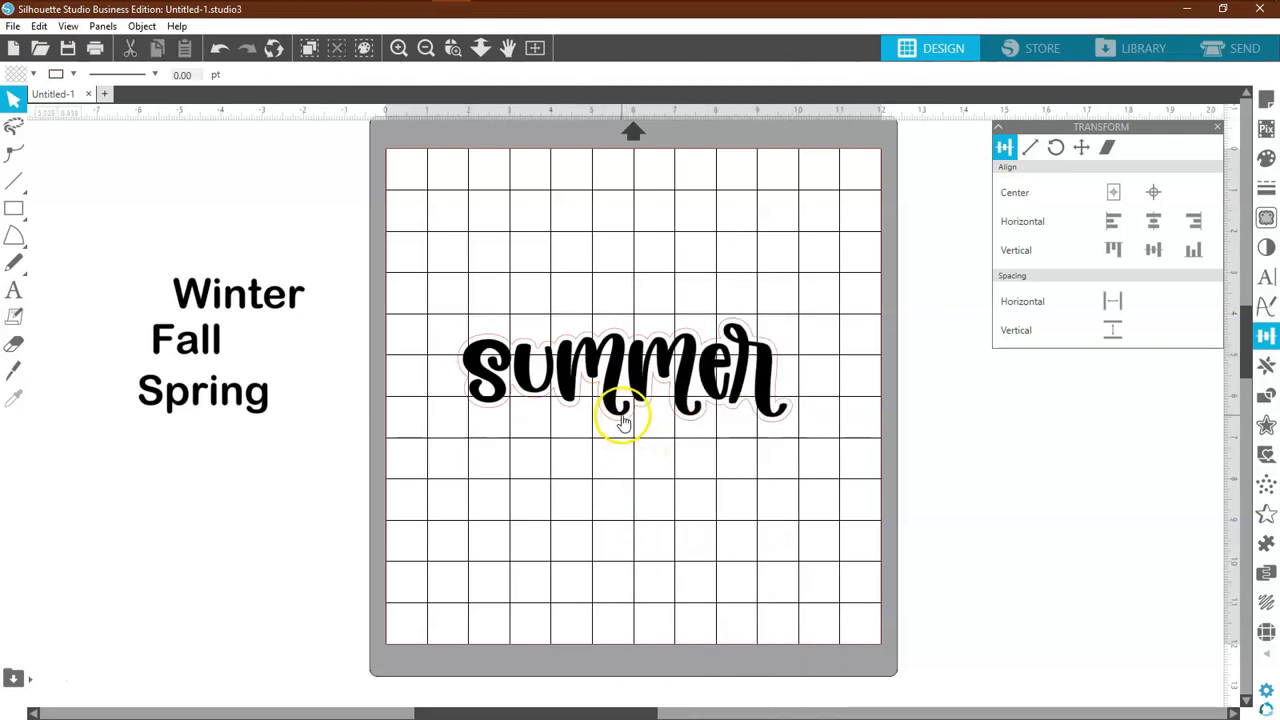
Step: Fill the offset outline with a very light grey and change the fill to bright blue
left_click(622, 418)
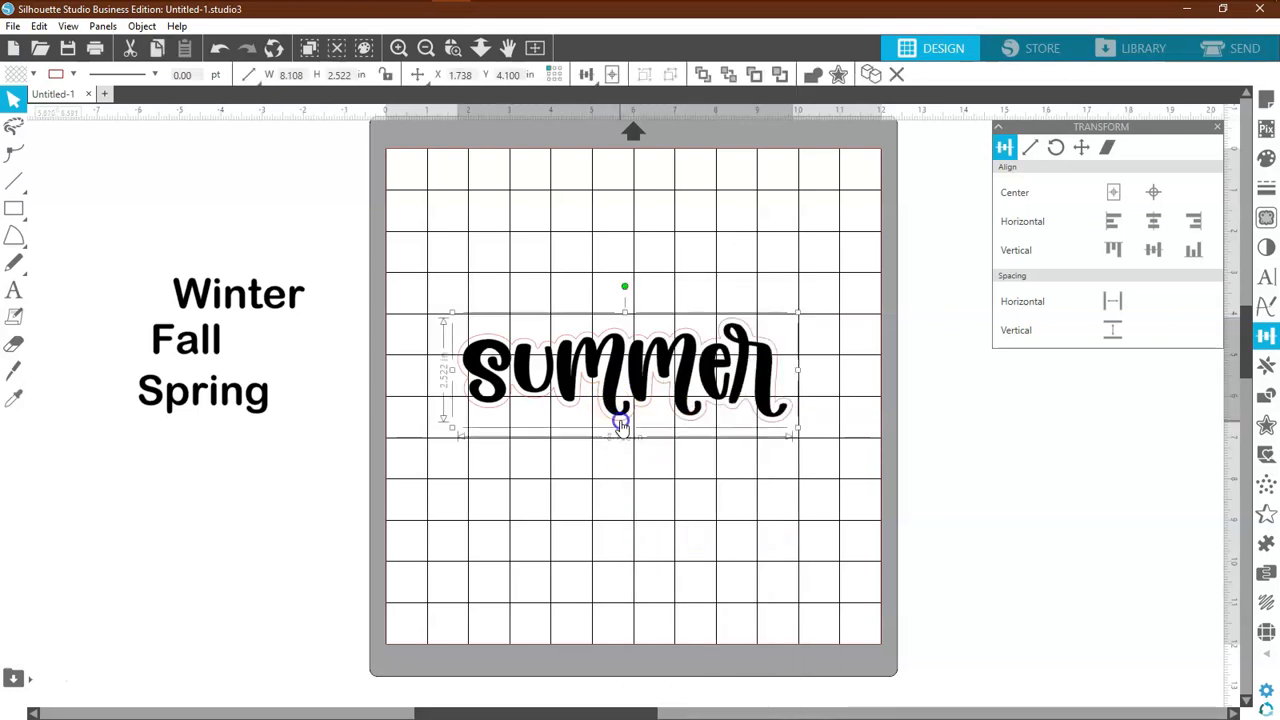
left_click(31, 74)
left_click(31, 97)
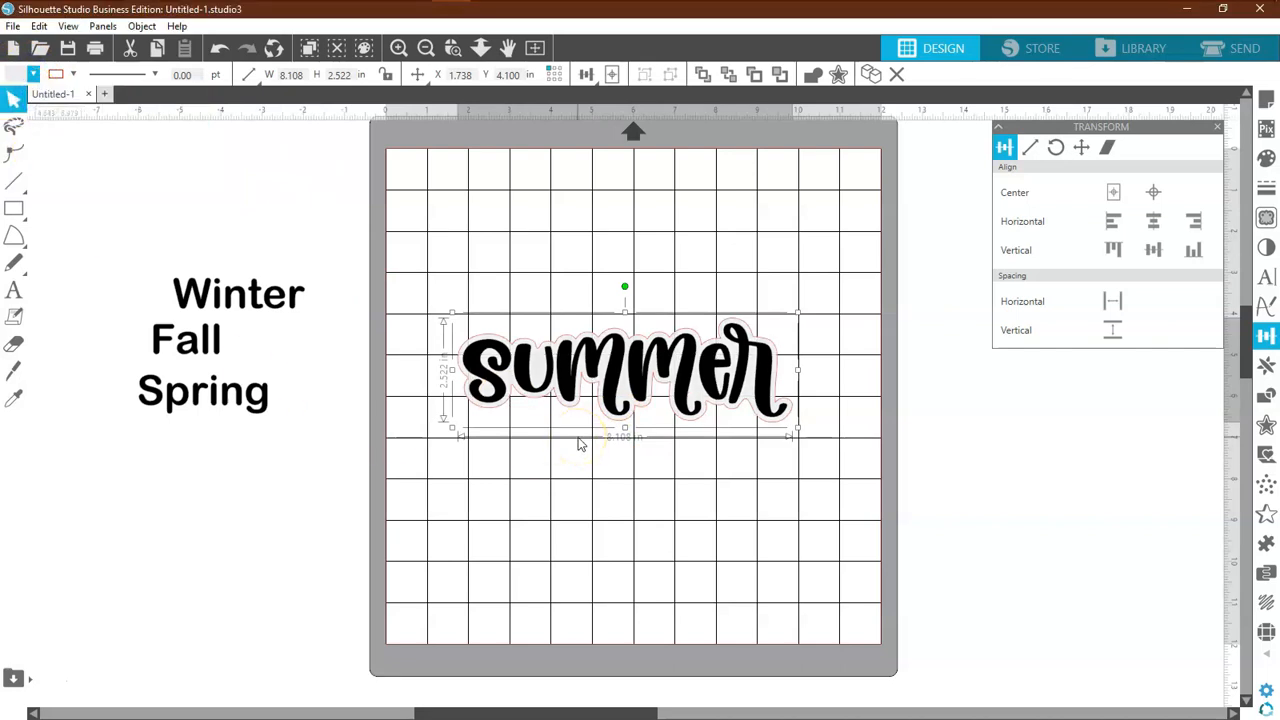
left_click(33, 76)
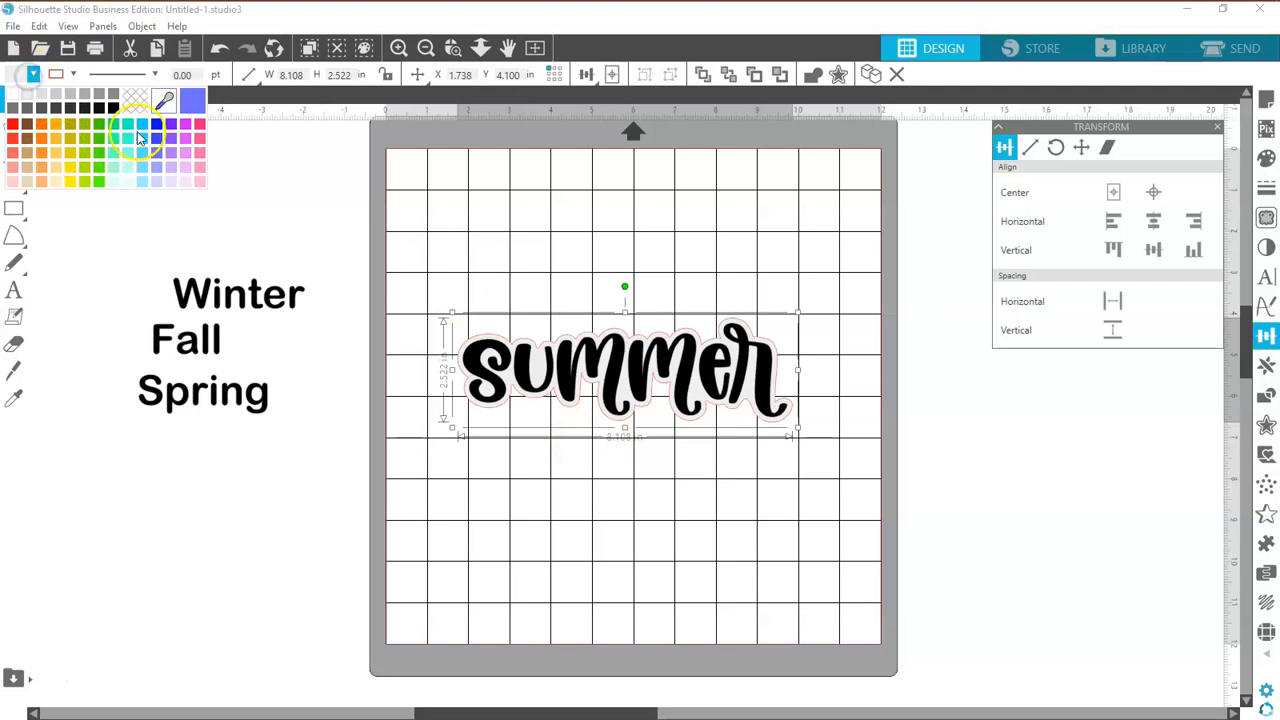
left_click(140, 128)
left_click(543, 480)
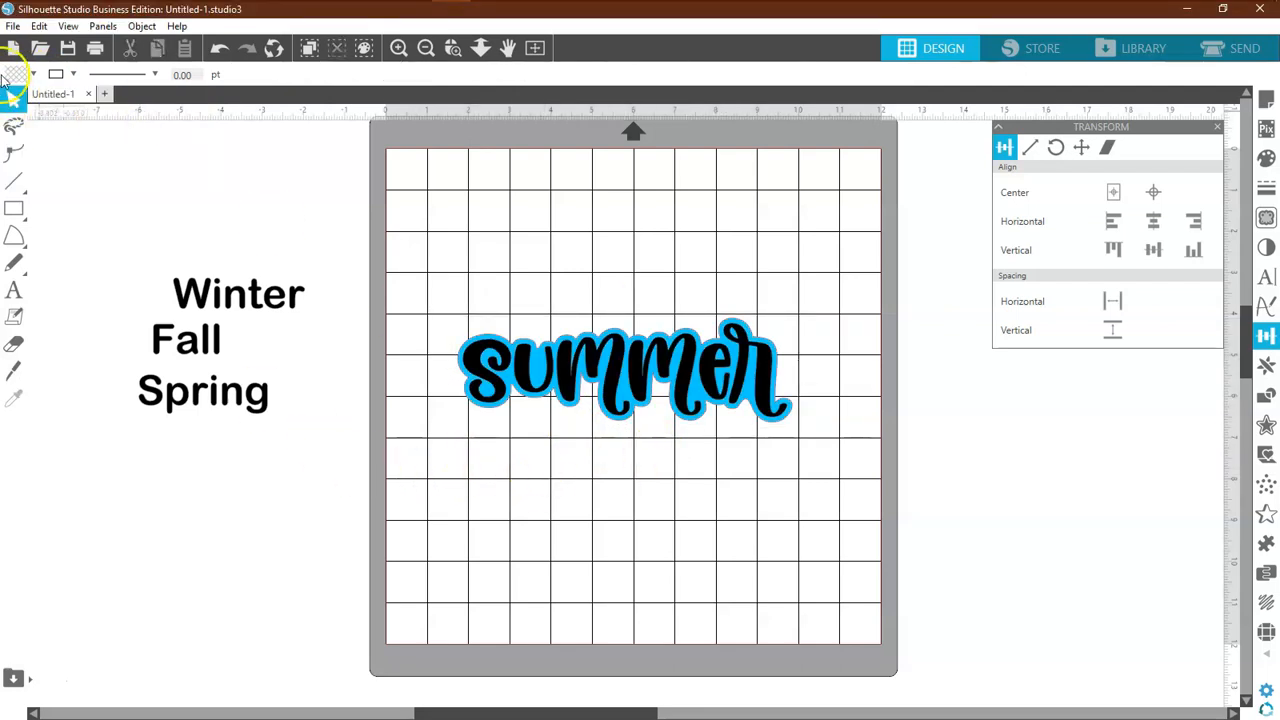
Step: Try choosing light pink as the outline's fill color without selecting the outline
left_click(33, 74)
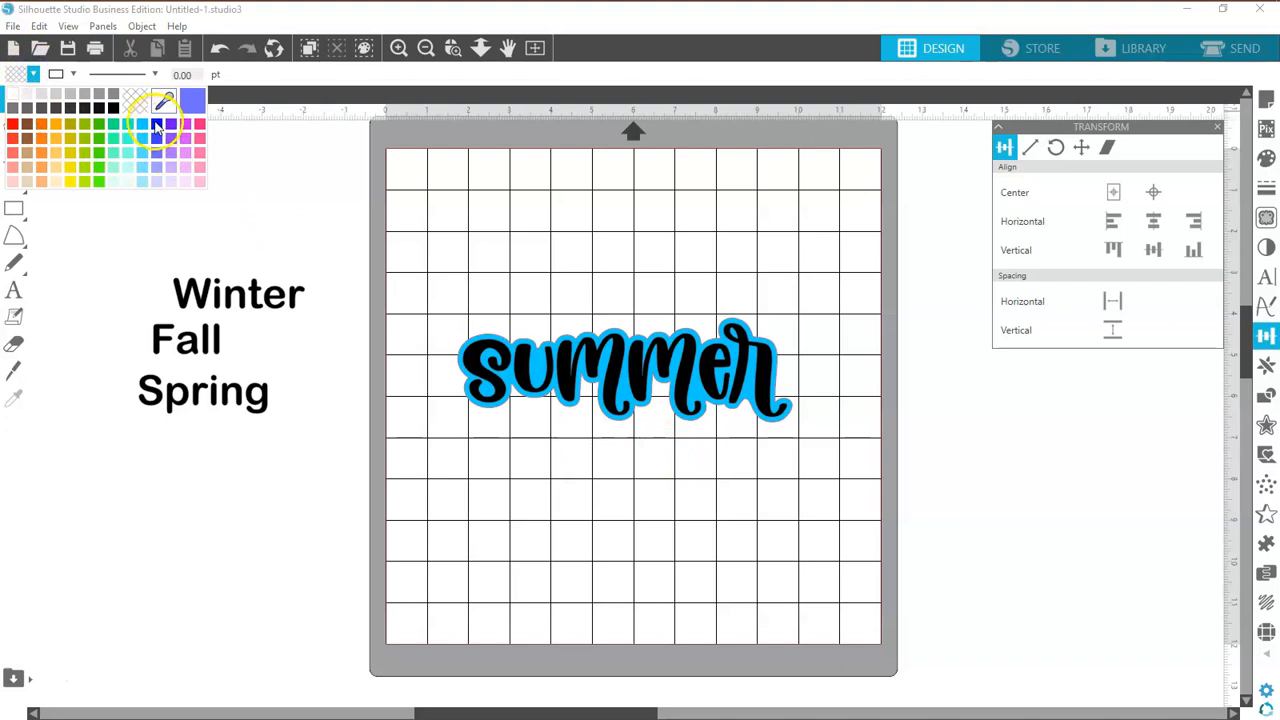
left_click(200, 181)
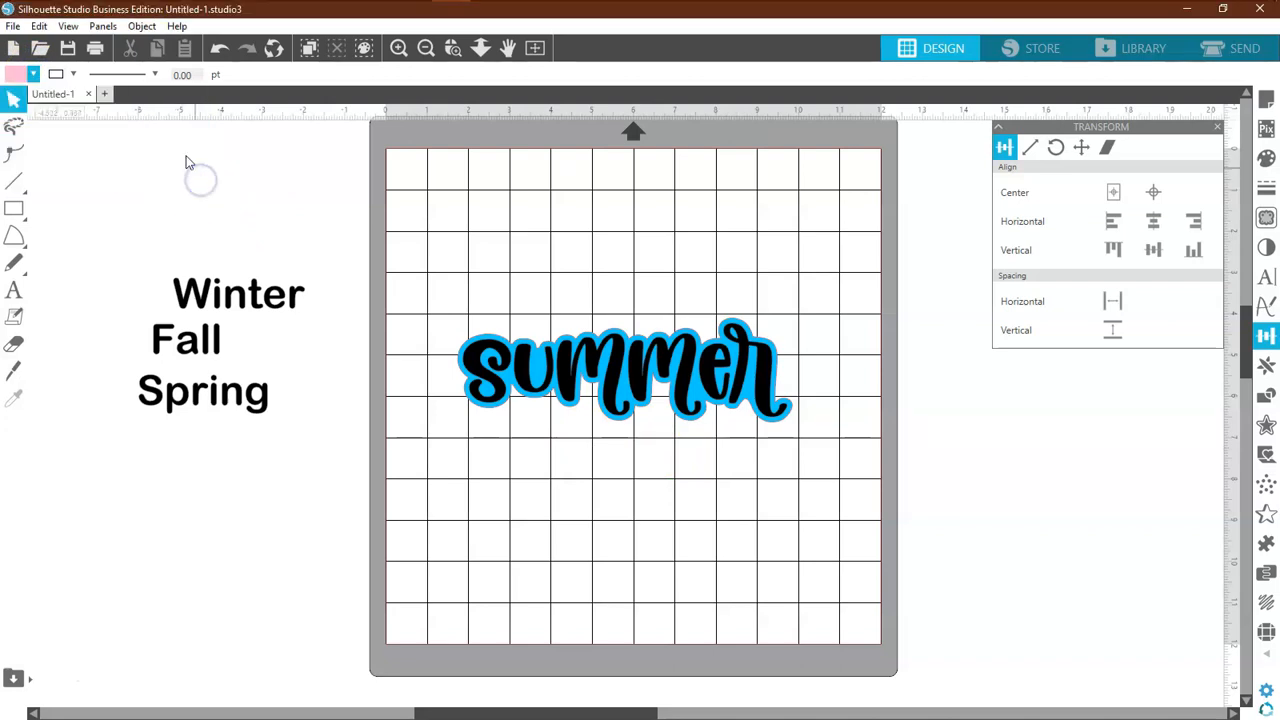
left_click(33, 74)
left_click(486, 417)
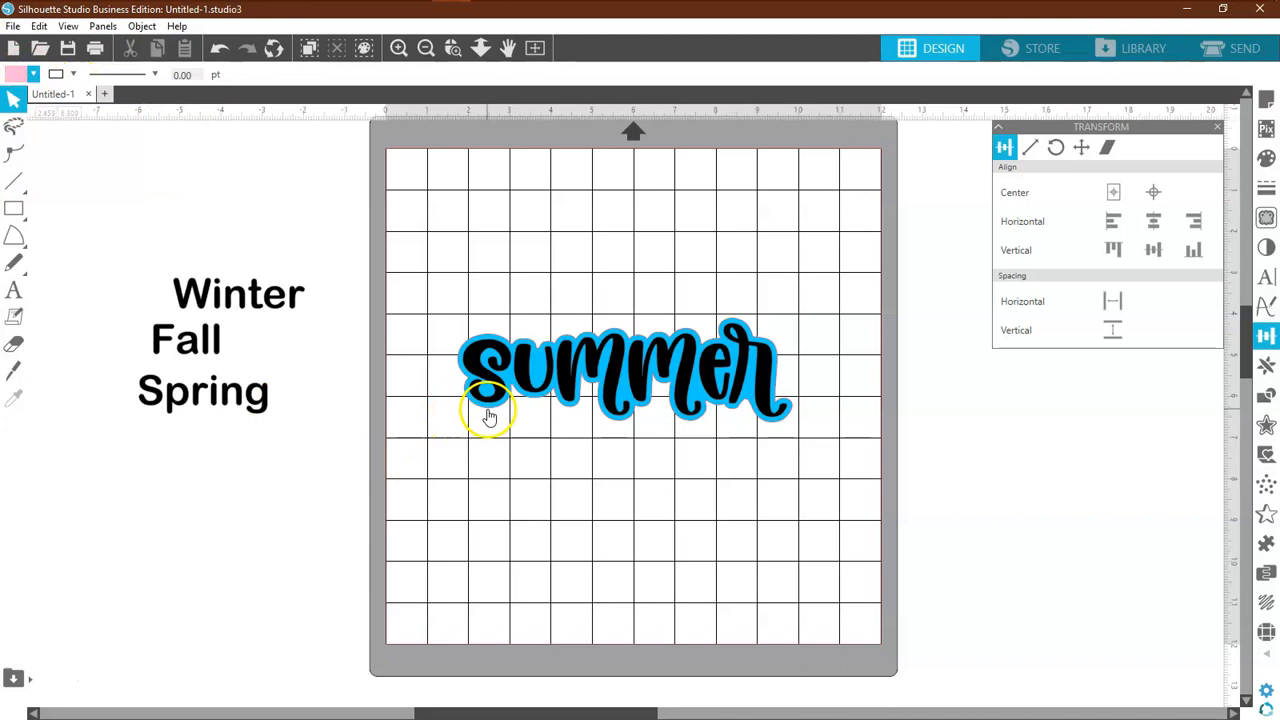
Step: Select the offset outline behind Summer and fill it with light orange
left_click(487, 414)
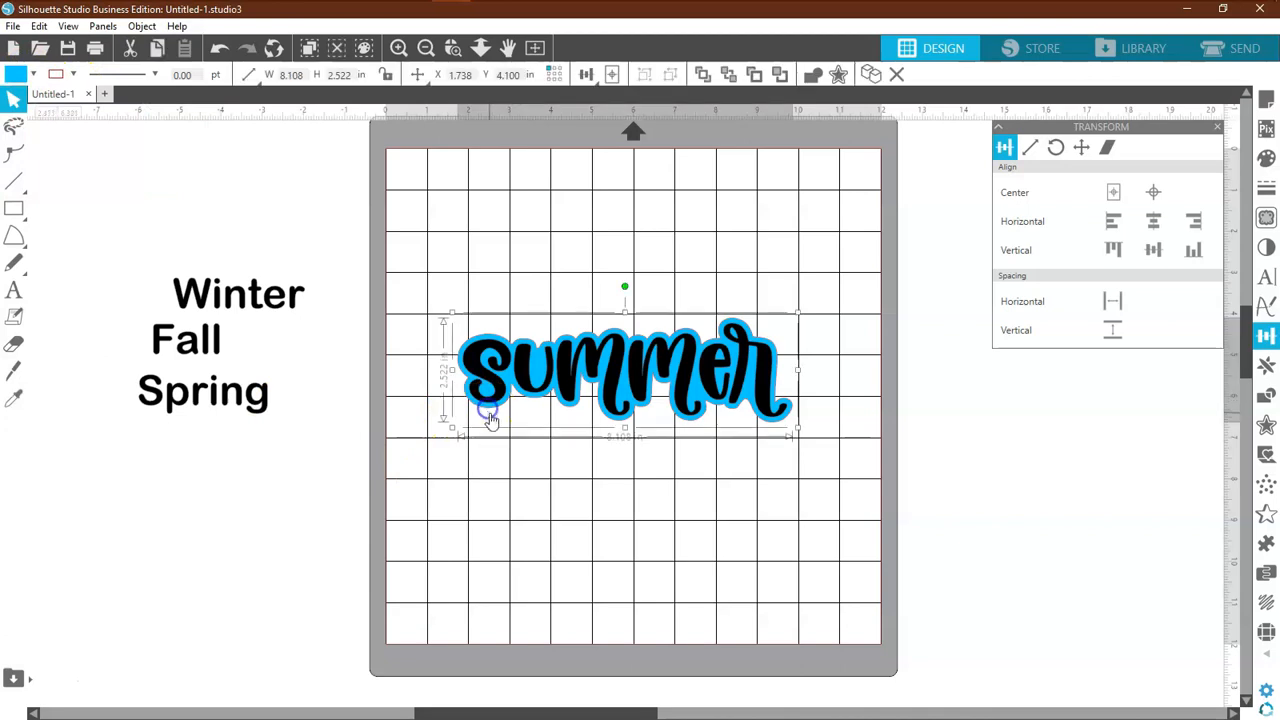
left_click(33, 74)
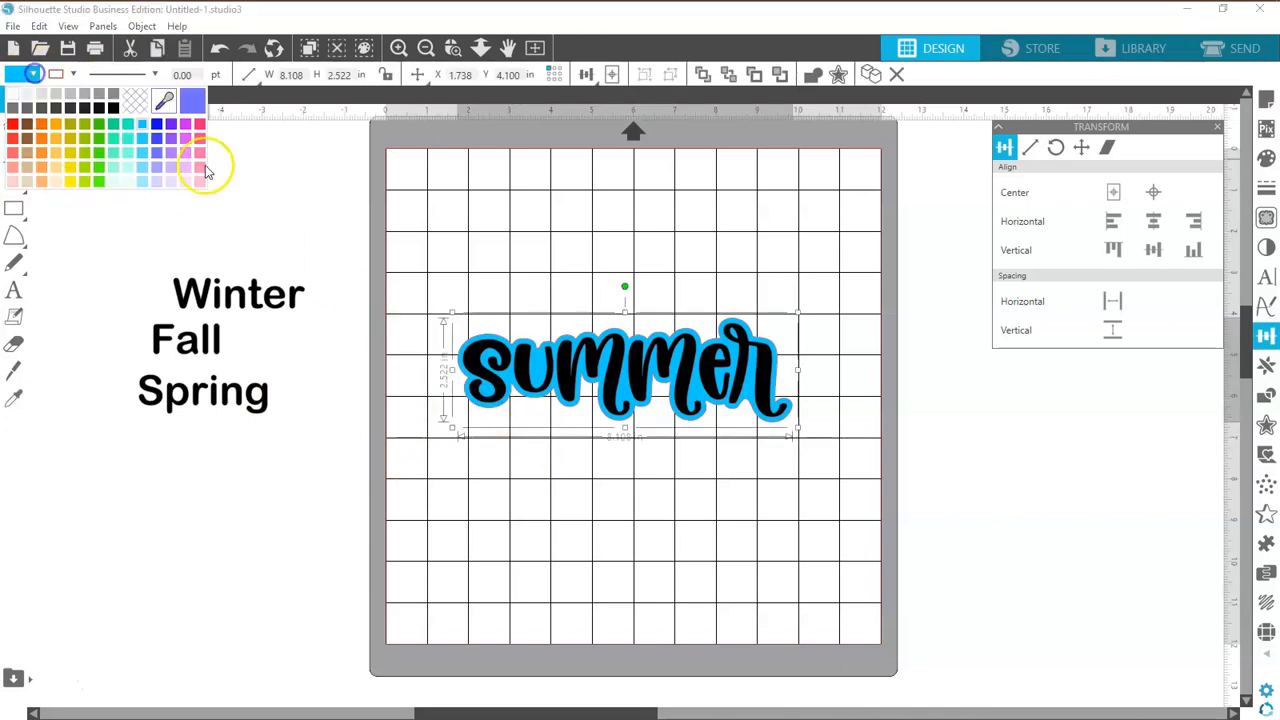
left_click(56, 158)
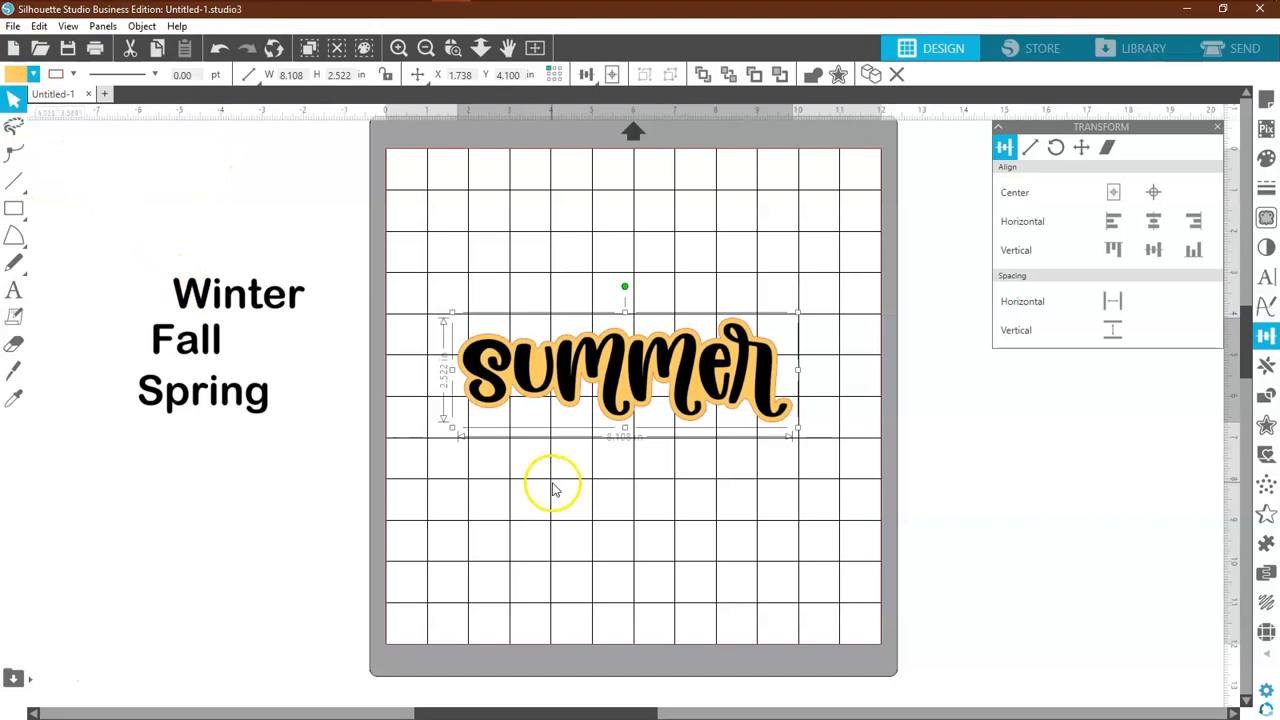
Step: Change the offset outline's fill to bright yellow and group the outline with the Summer lettering
left_click(34, 76)
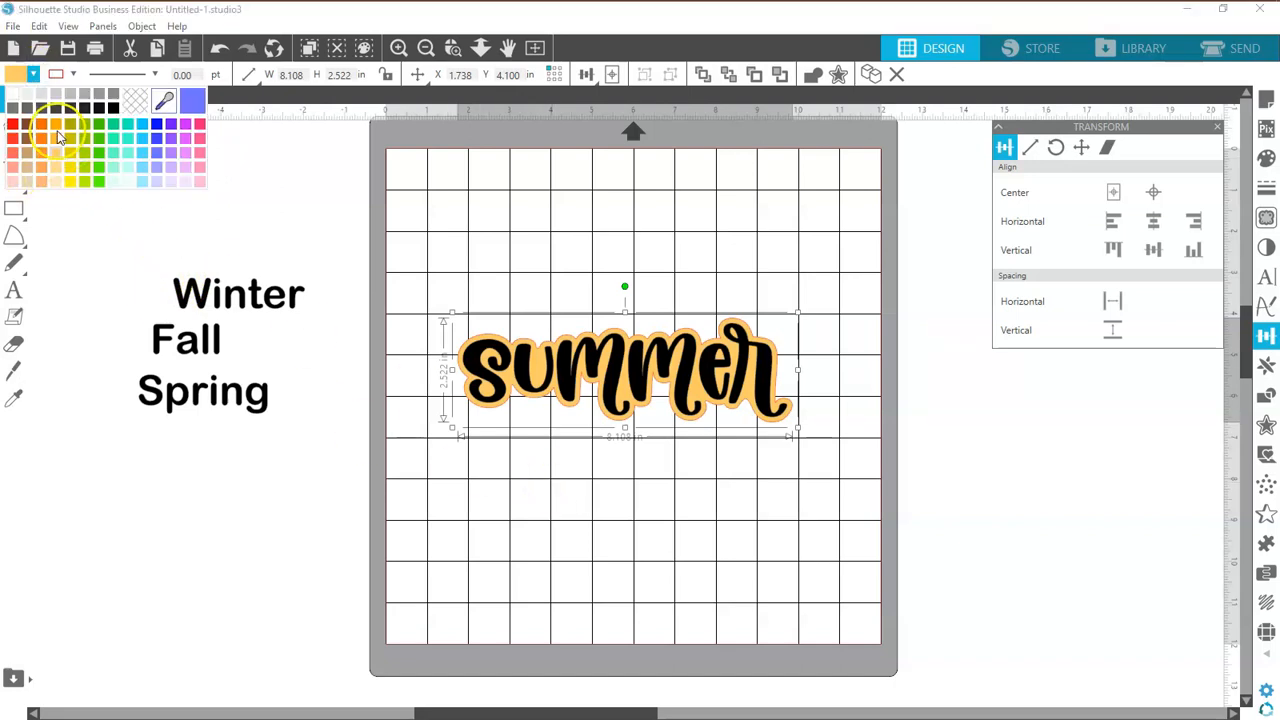
left_click(73, 185)
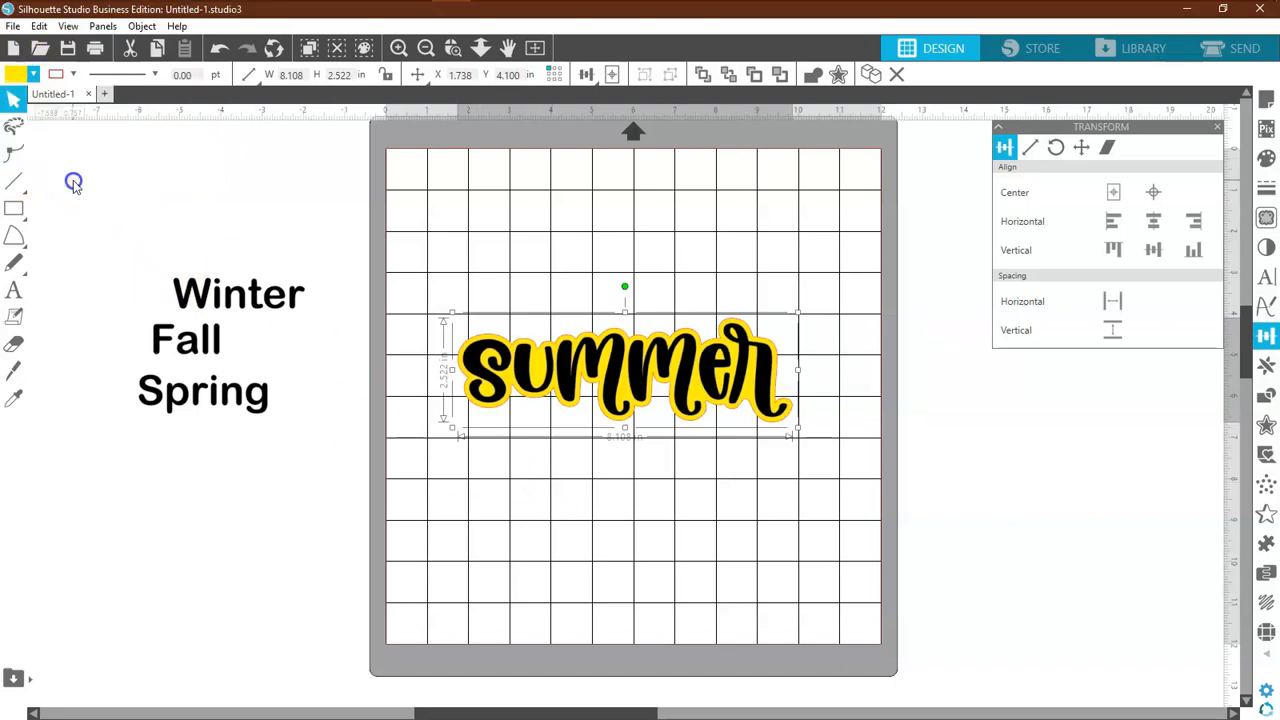
left_click(438, 461)
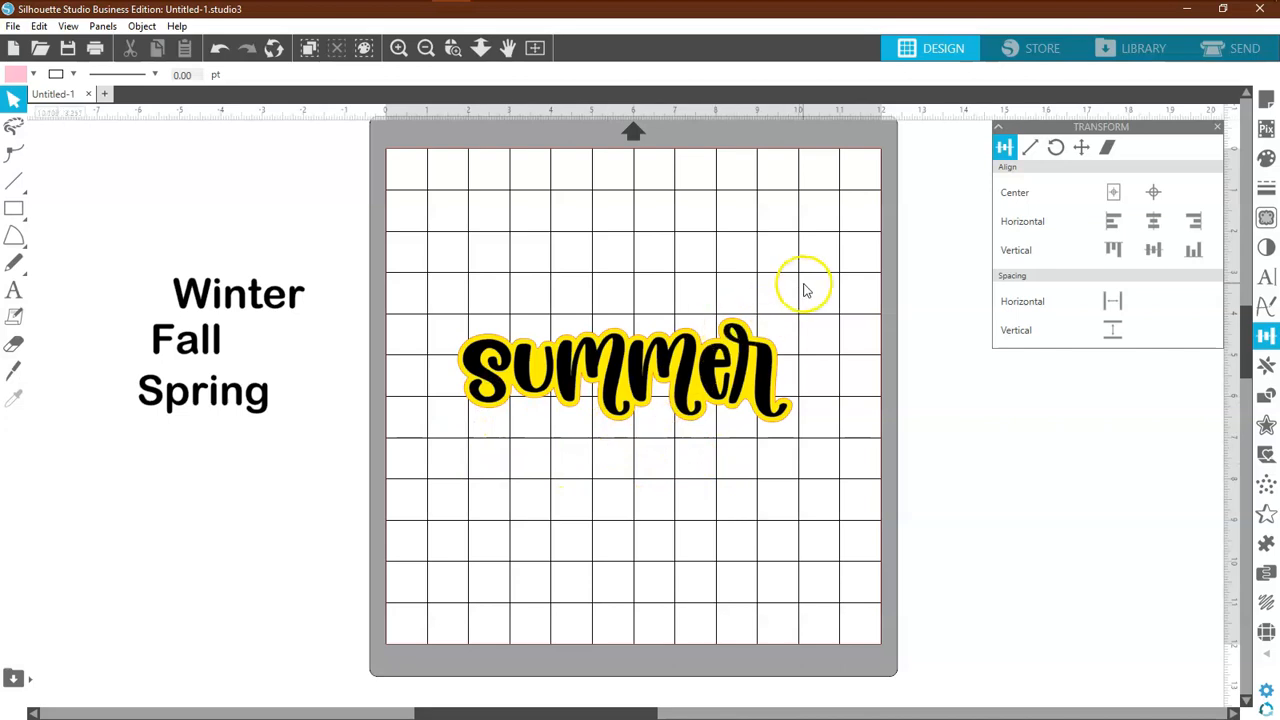
left_click_drag(803, 290, 440, 440)
right_click(728, 392)
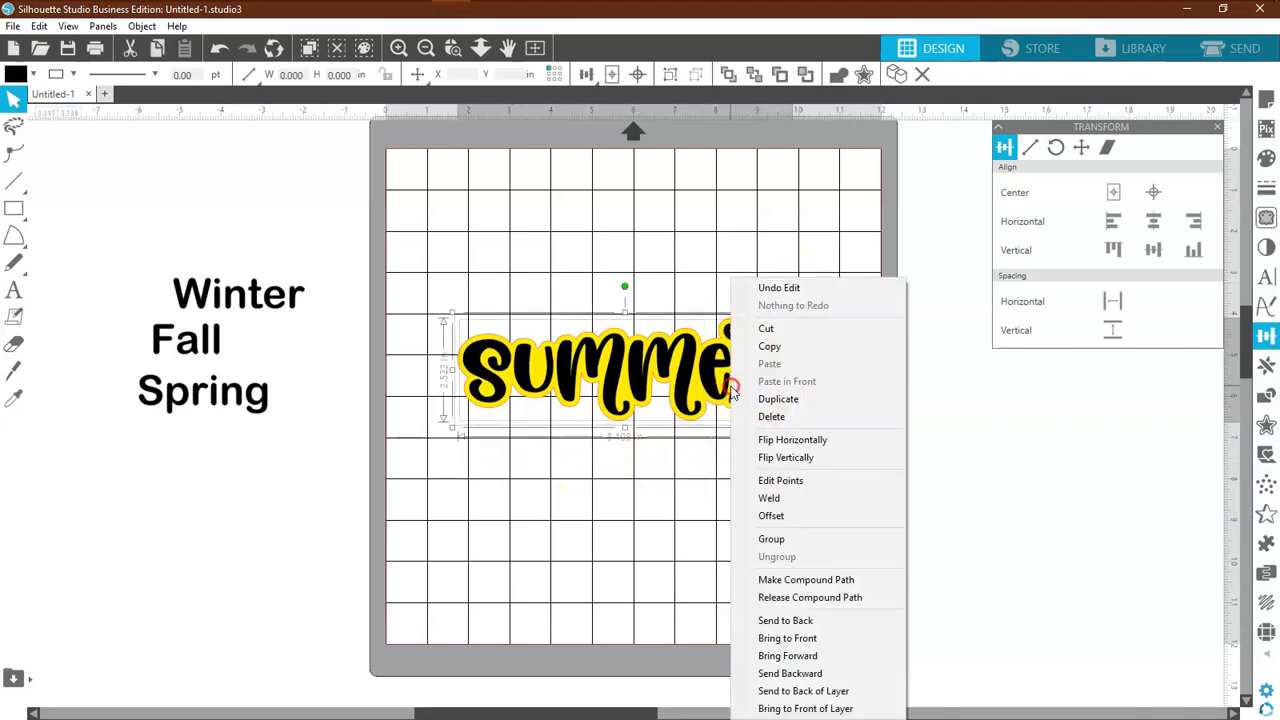
left_click(766, 540)
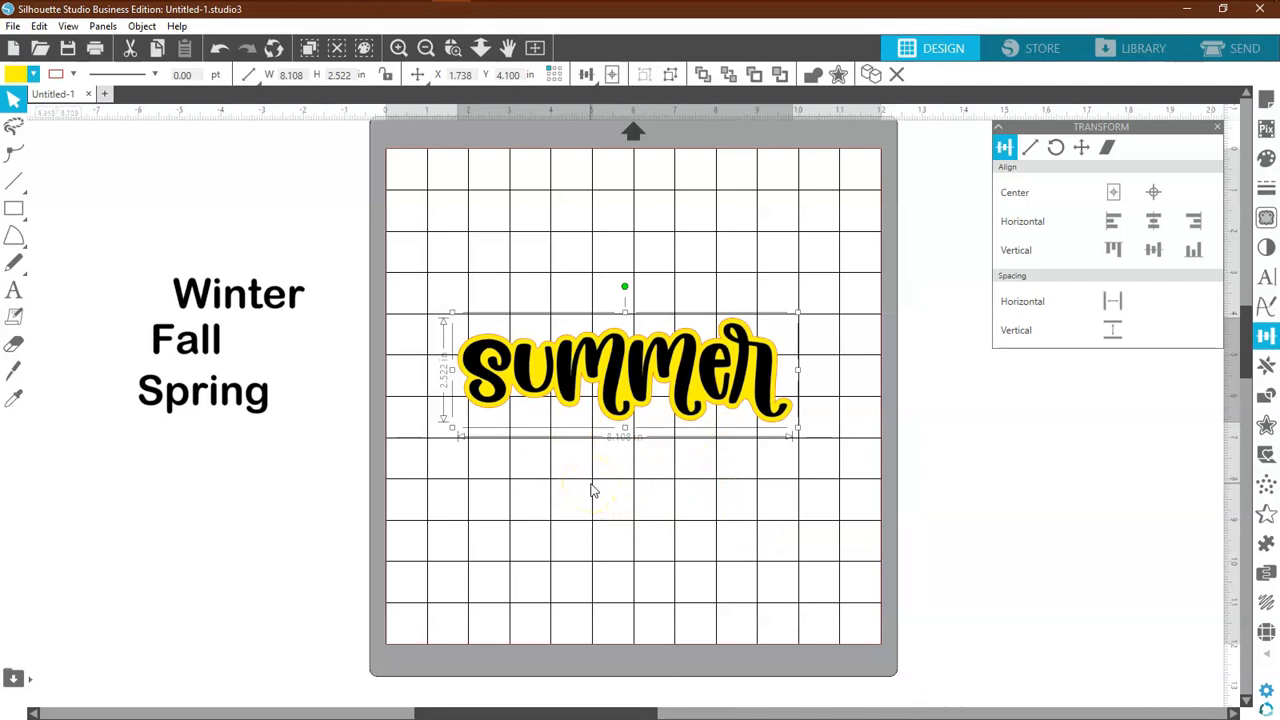
Step: Set the page size to Current Printer in portrait orientation
left_click(1266, 100)
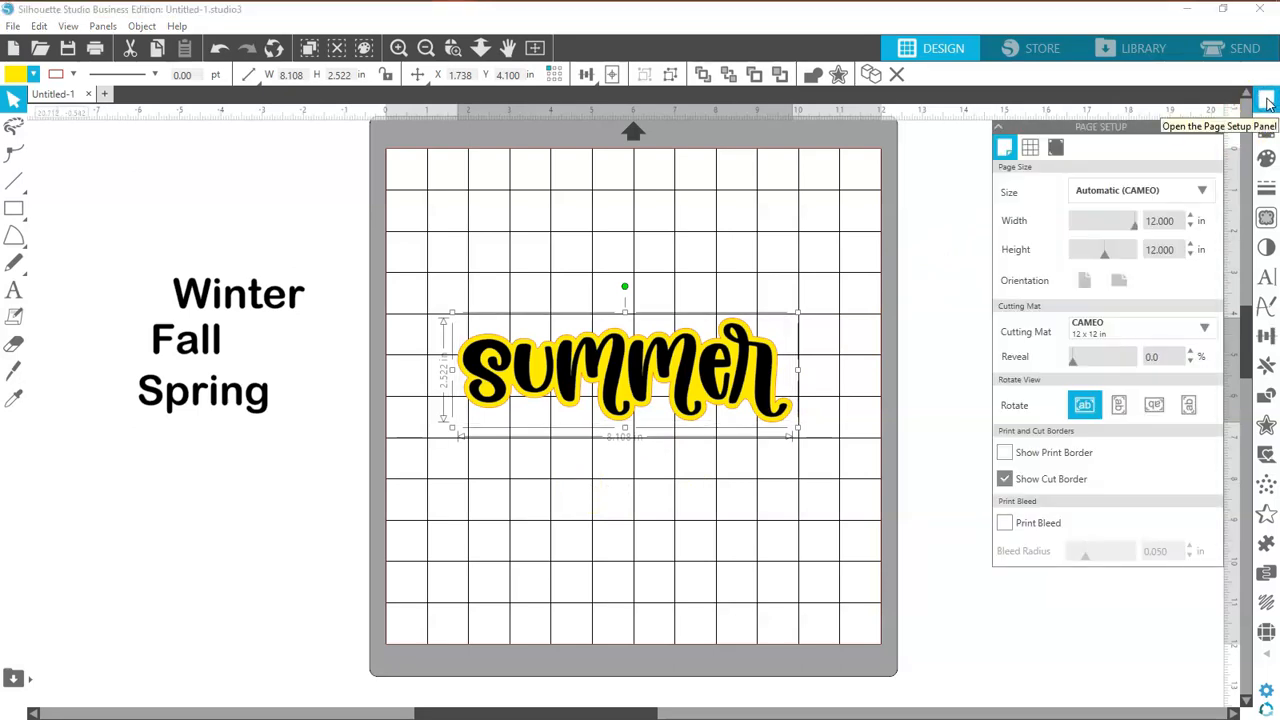
left_click(1203, 190)
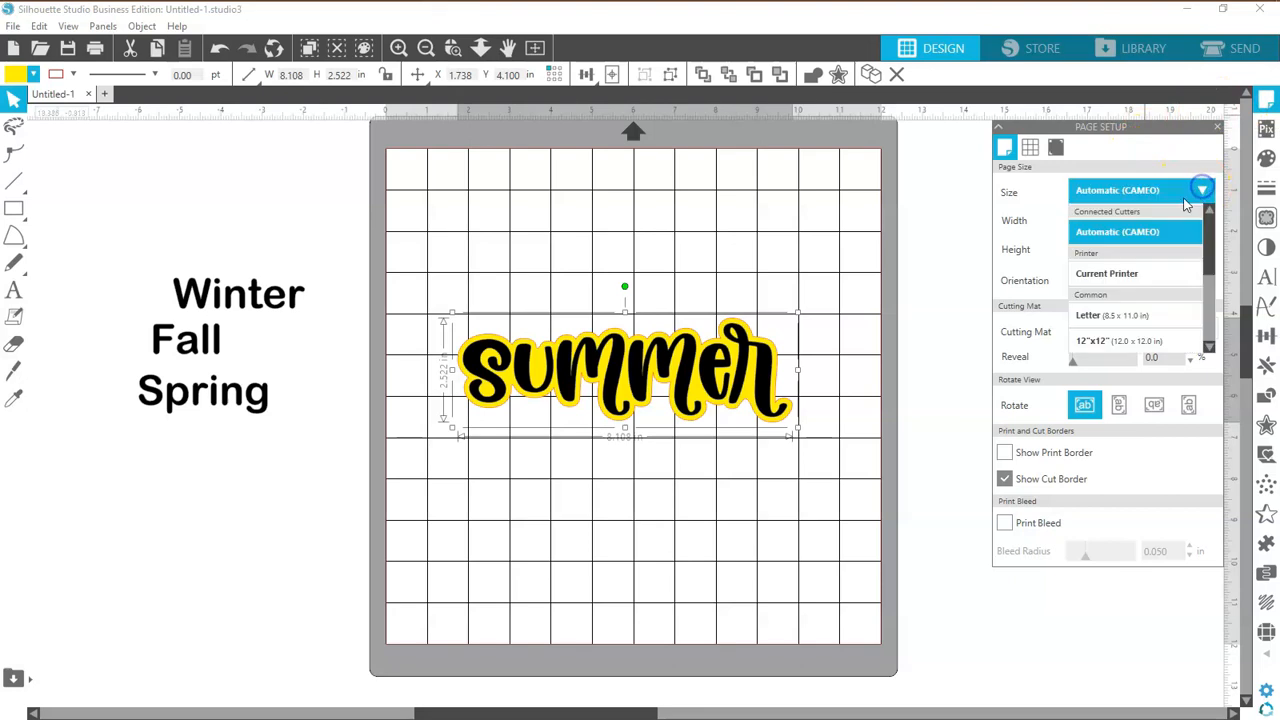
left_click(1105, 272)
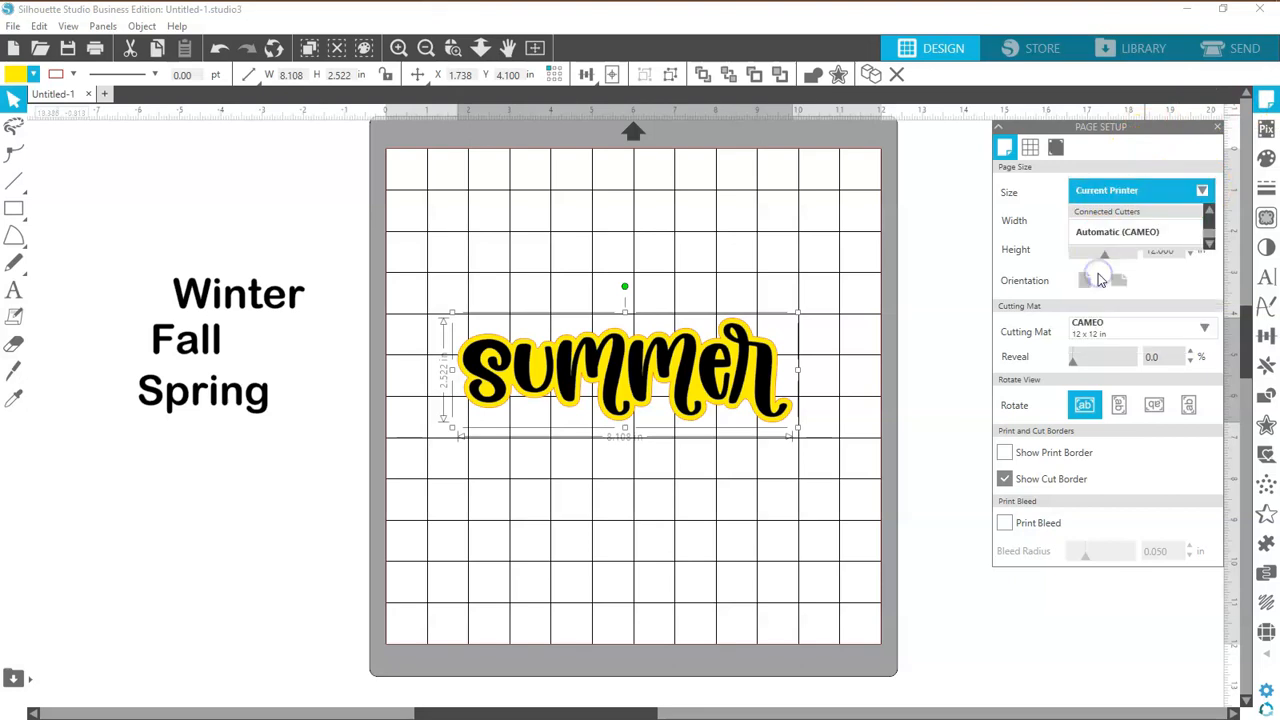
left_click(1087, 286)
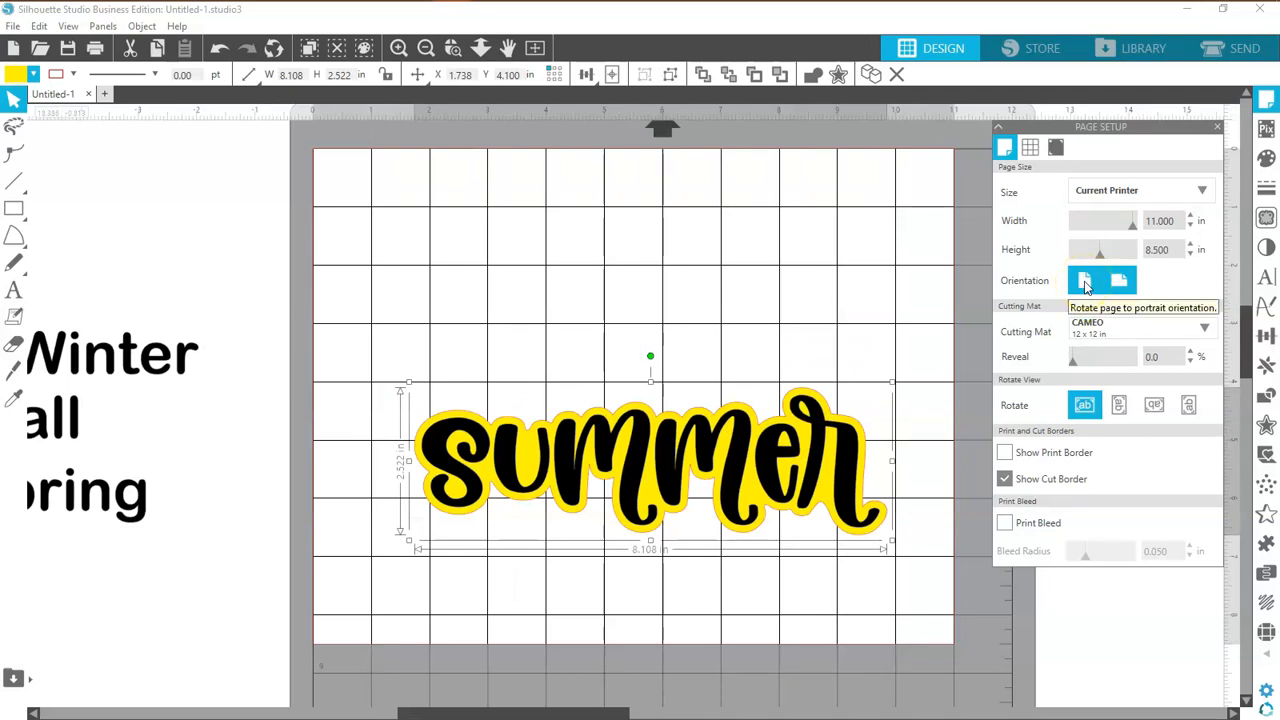
left_click(1190, 190)
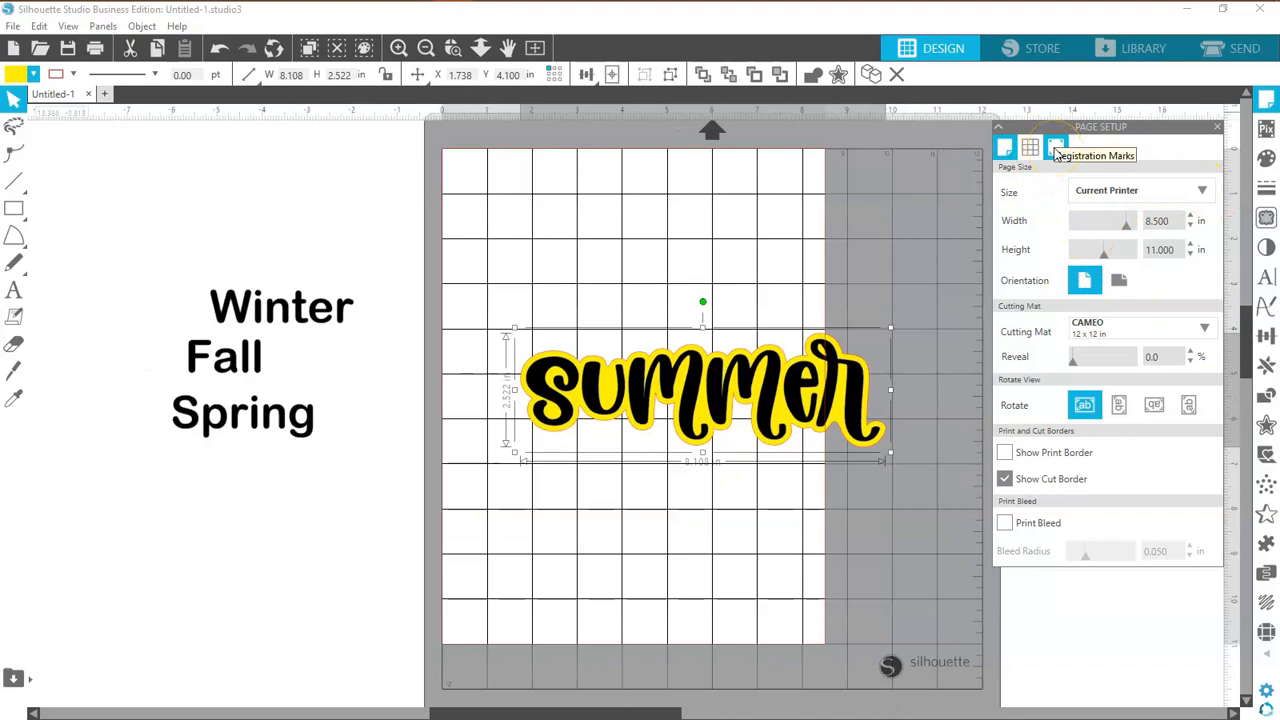
left_click(1128, 226)
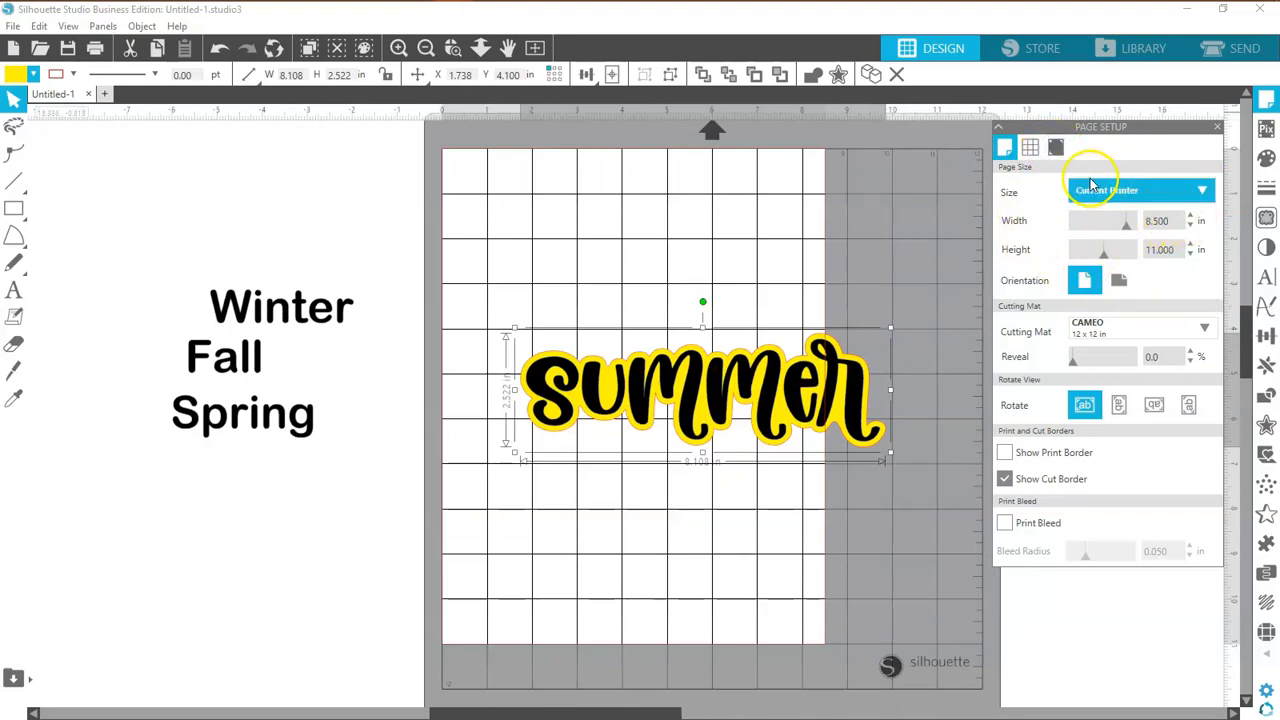
Step: Add Type 1 registration marks with thickness 1.00 and inset 0.394 in, and display the print border
left_click(1053, 148)
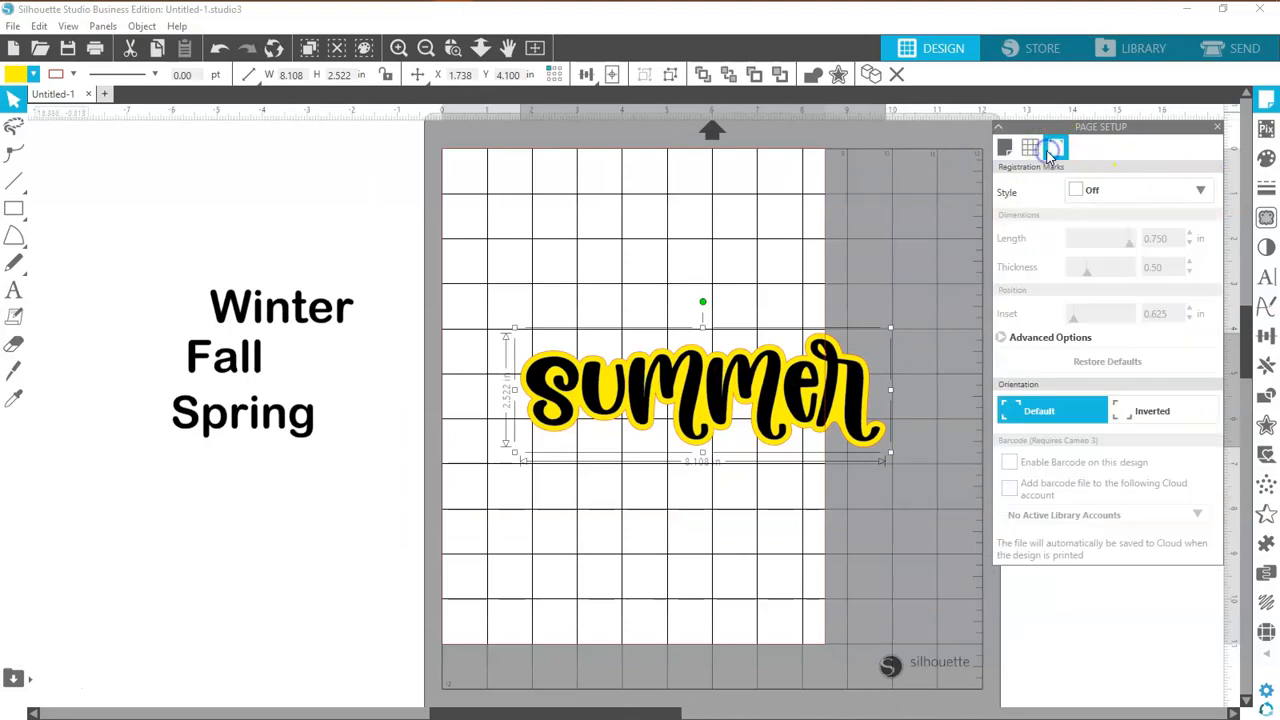
left_click(1200, 190)
left_click(1110, 238)
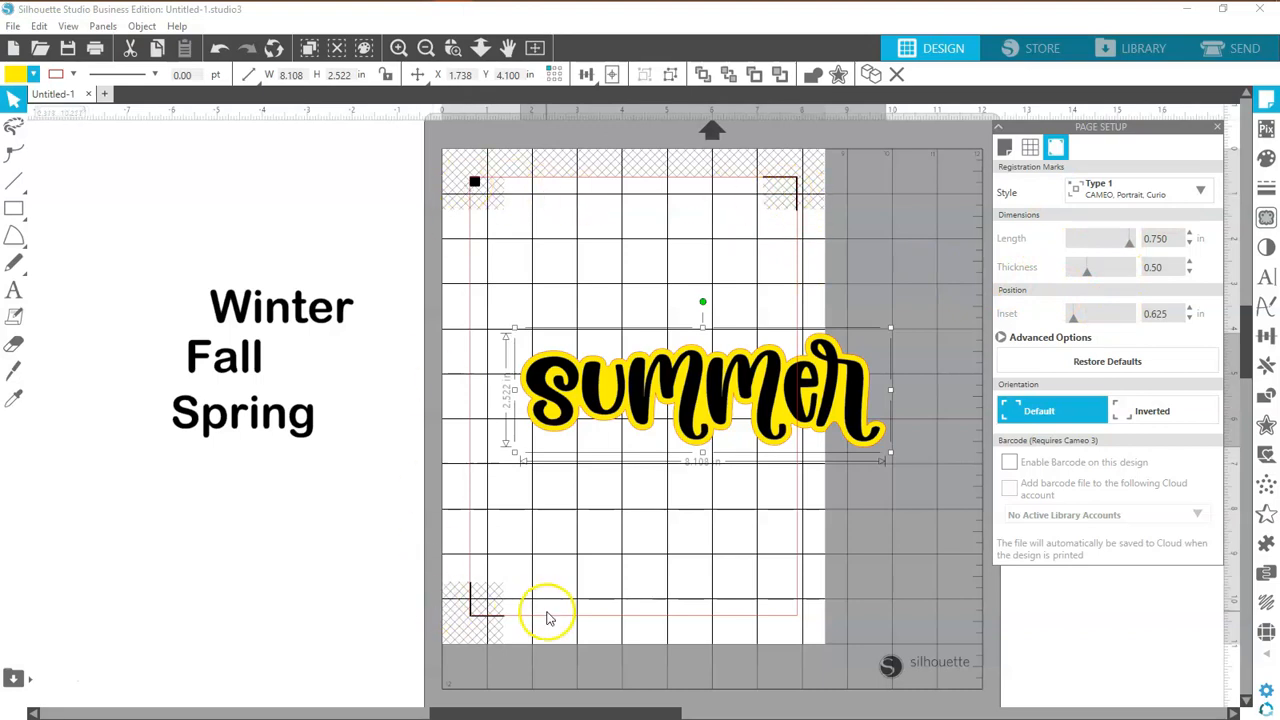
left_click(1086, 271)
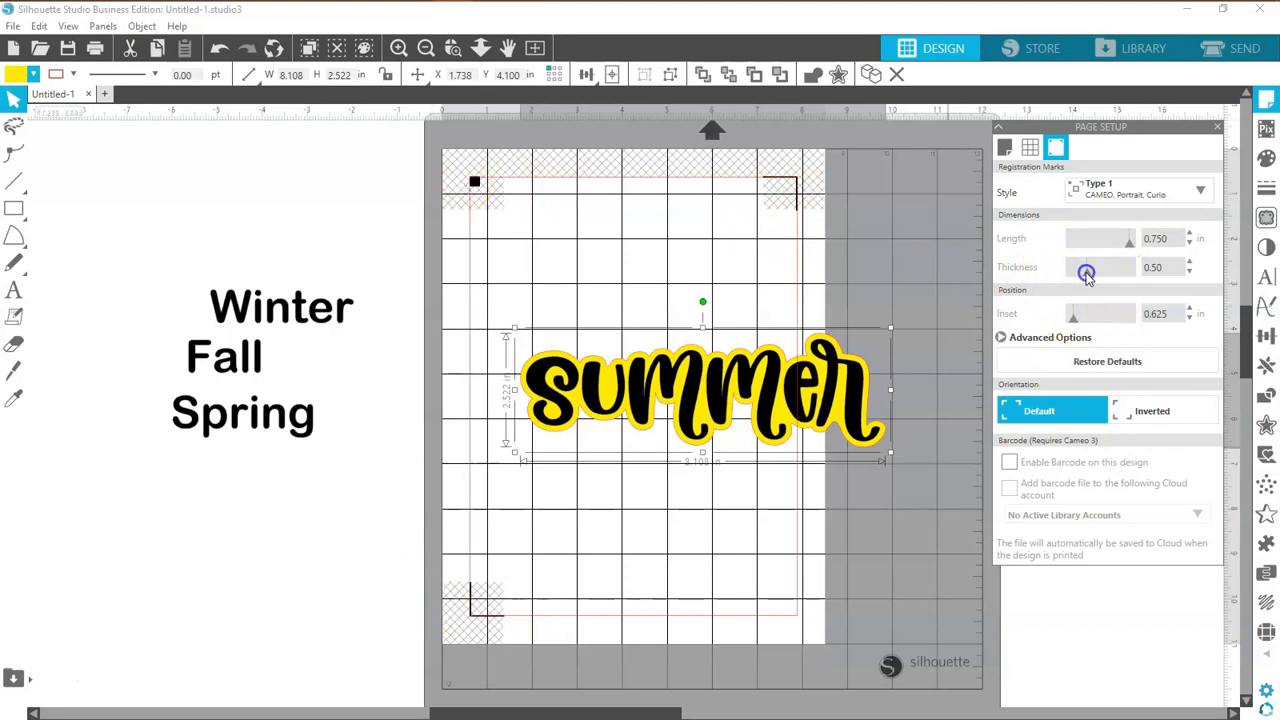
left_click_drag(1110, 275, 1079, 271)
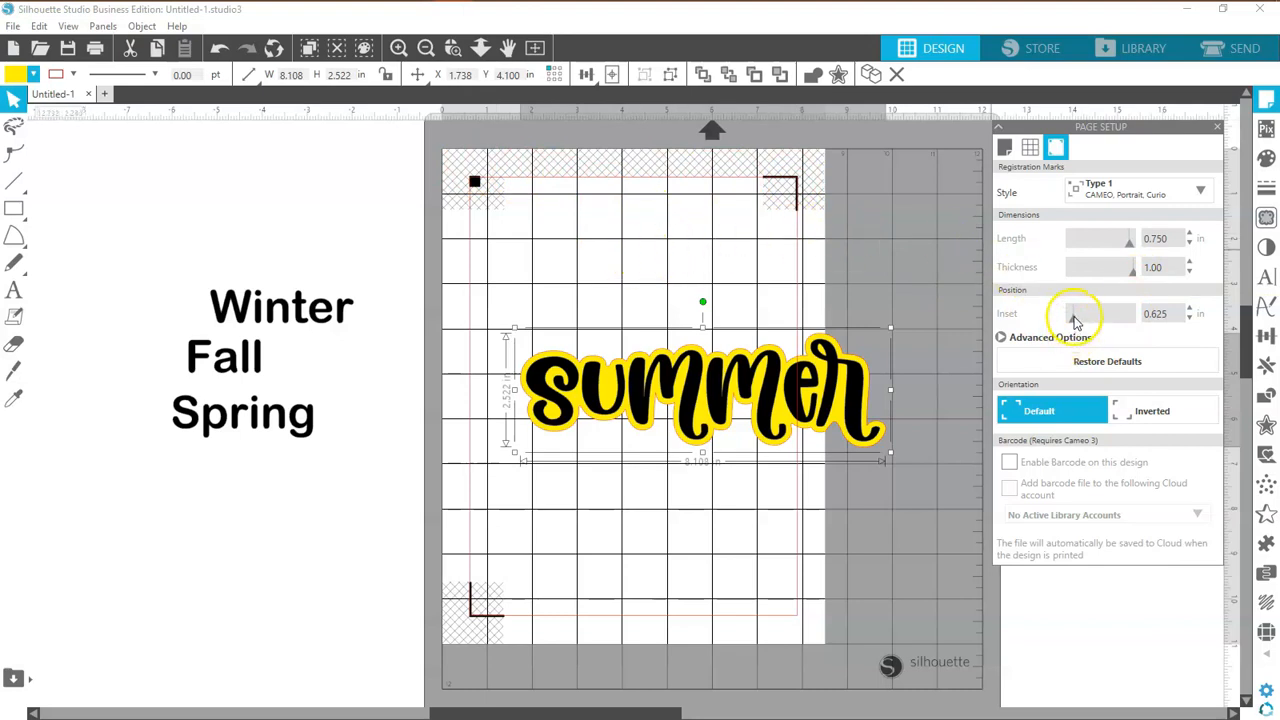
left_click_drag(1074, 316, 1056, 313)
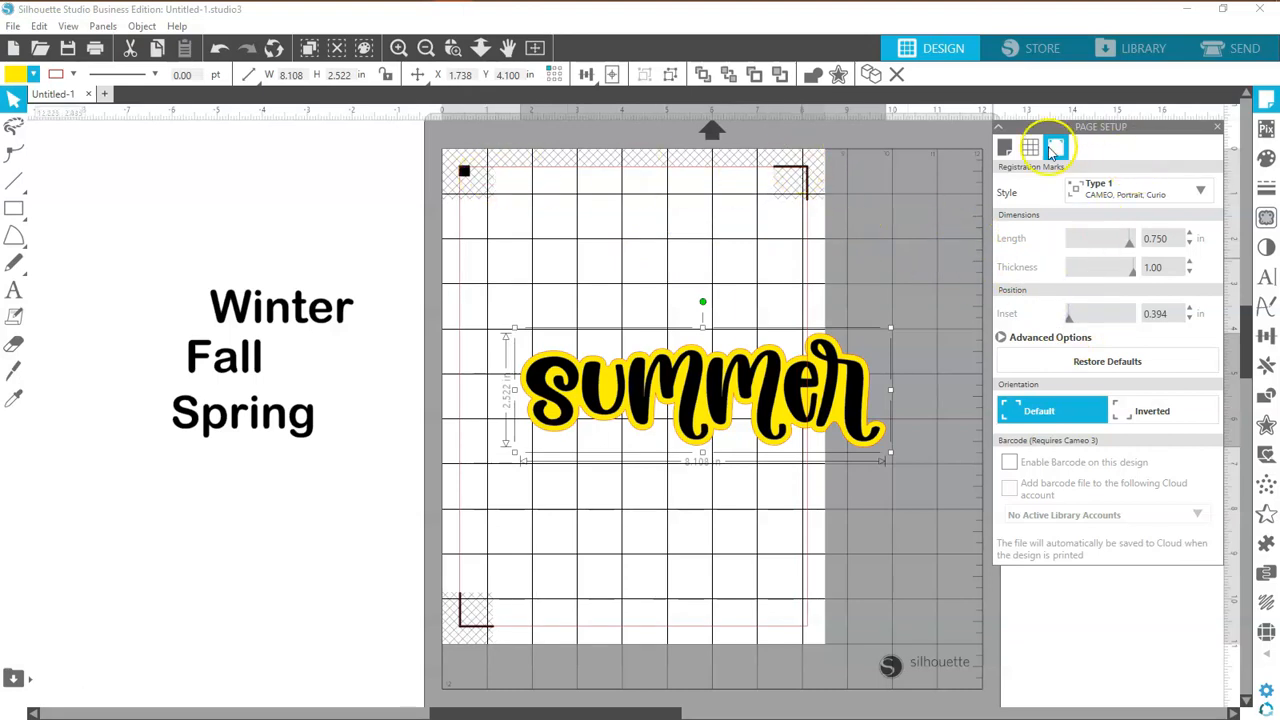
left_click(1004, 147)
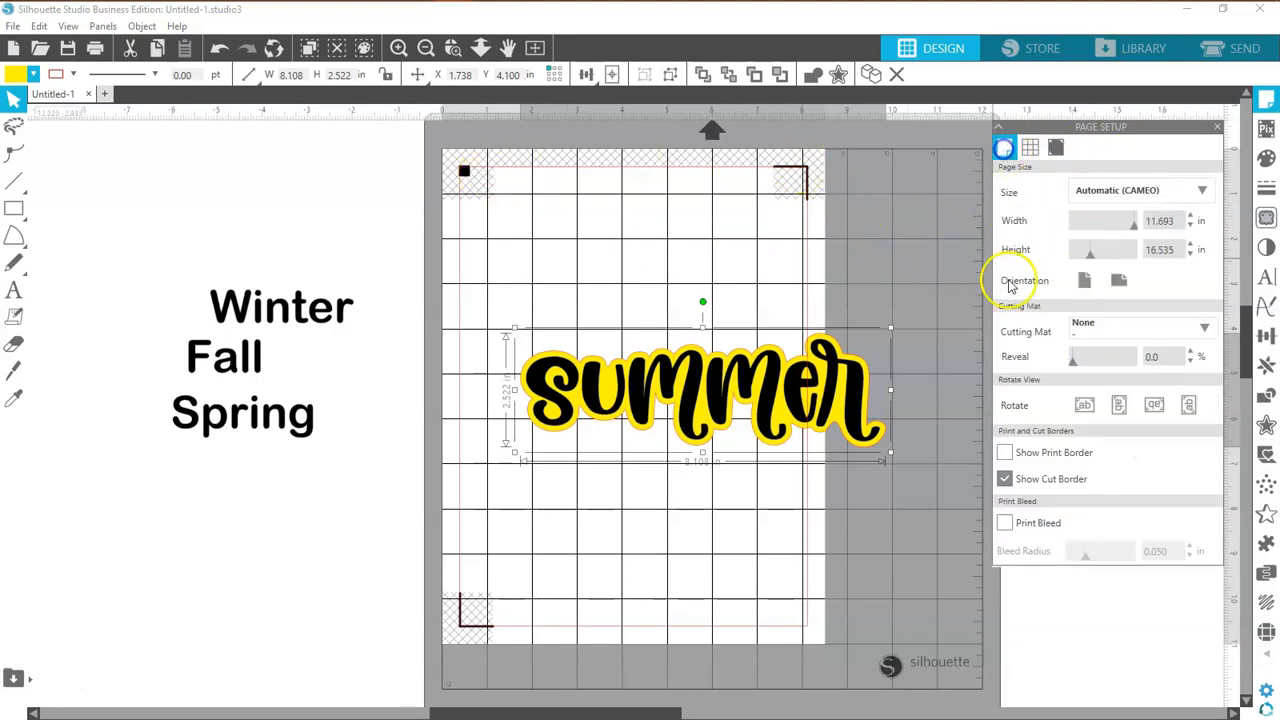
left_click(1005, 453)
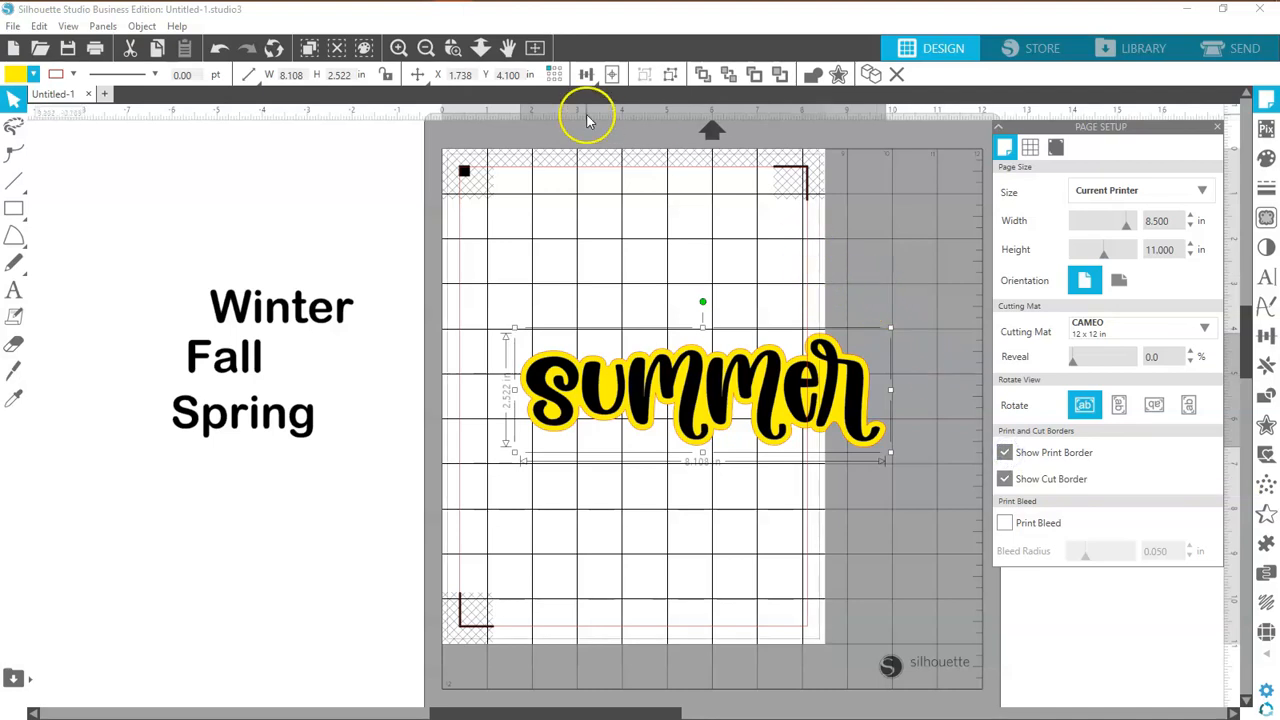
Step: Hide the print and cut borders and show them again to compare them around the square registration mark
left_click(398, 48)
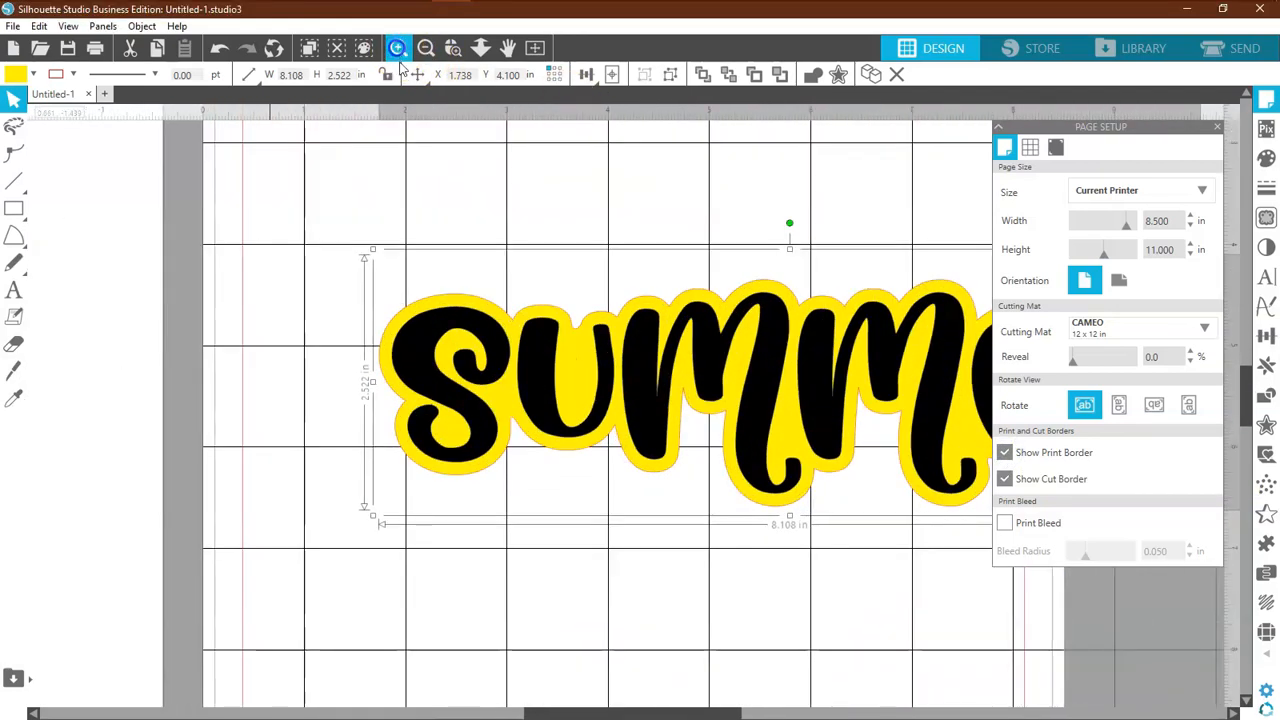
left_click(398, 50)
left_click_drag(726, 710, 620, 710)
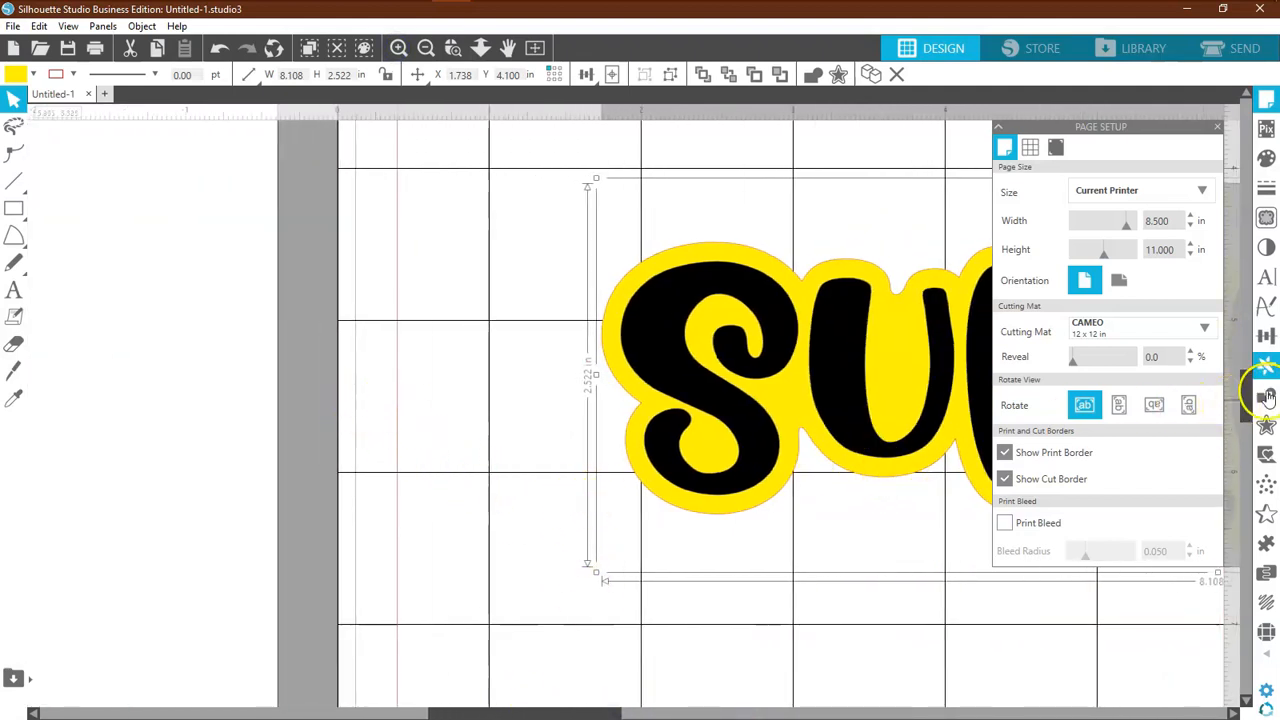
left_click_drag(1246, 400, 1237, 284)
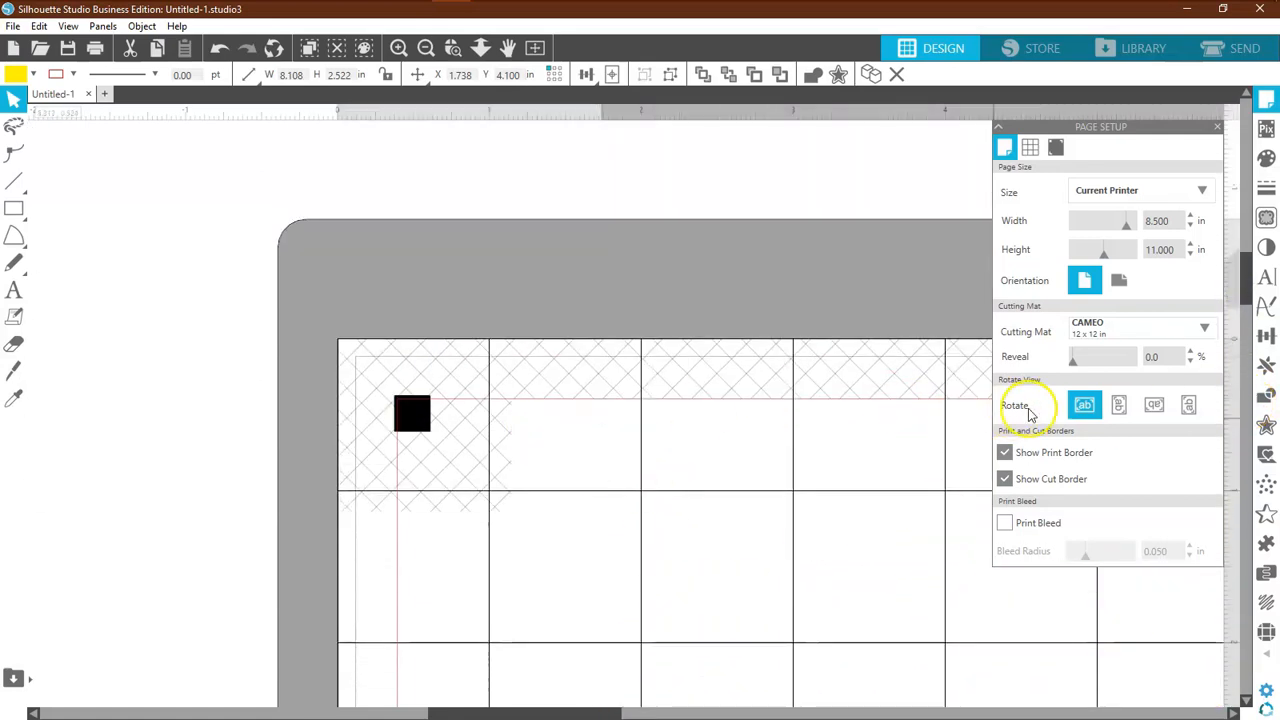
left_click(1012, 474)
left_click(1004, 455)
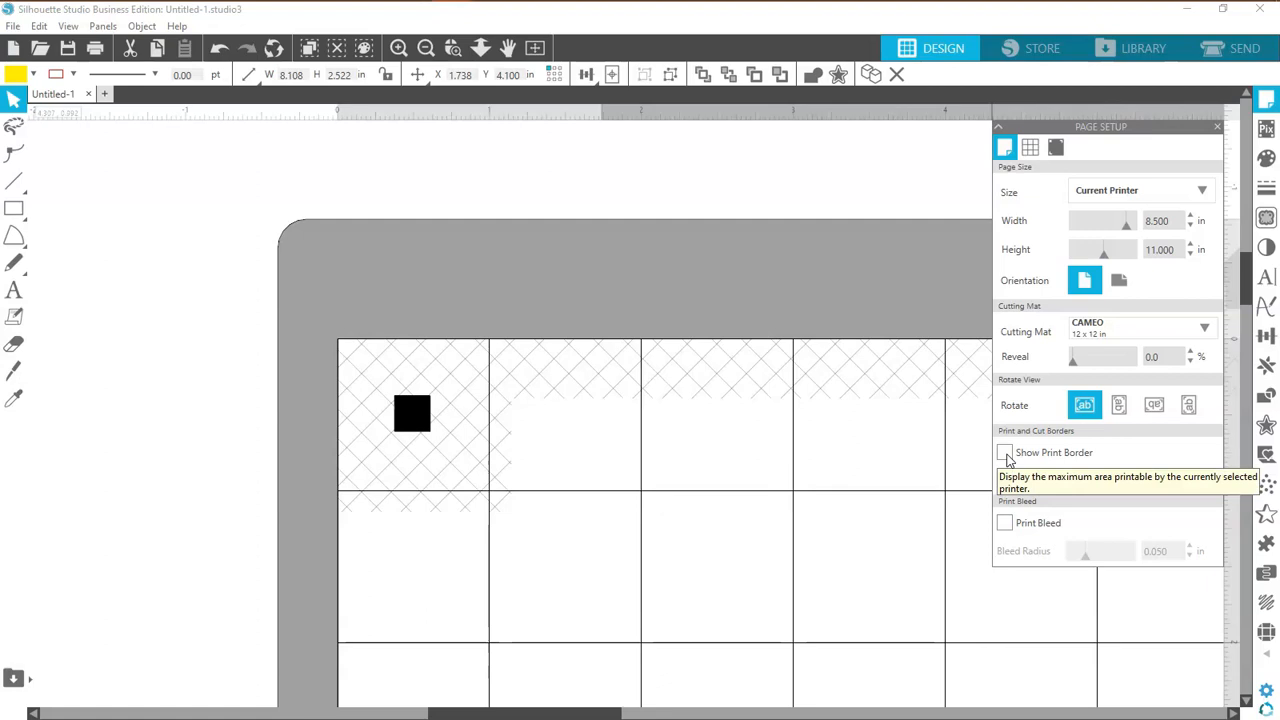
left_click(1005, 454)
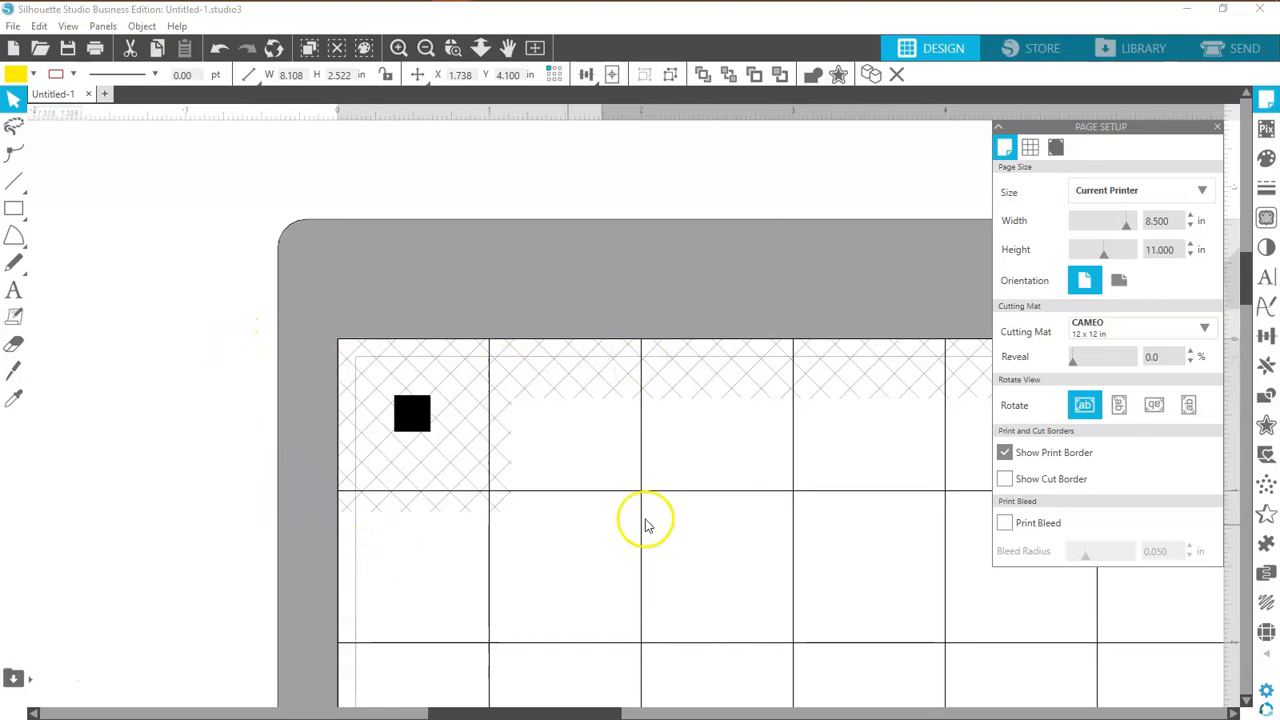
left_click(1005, 480)
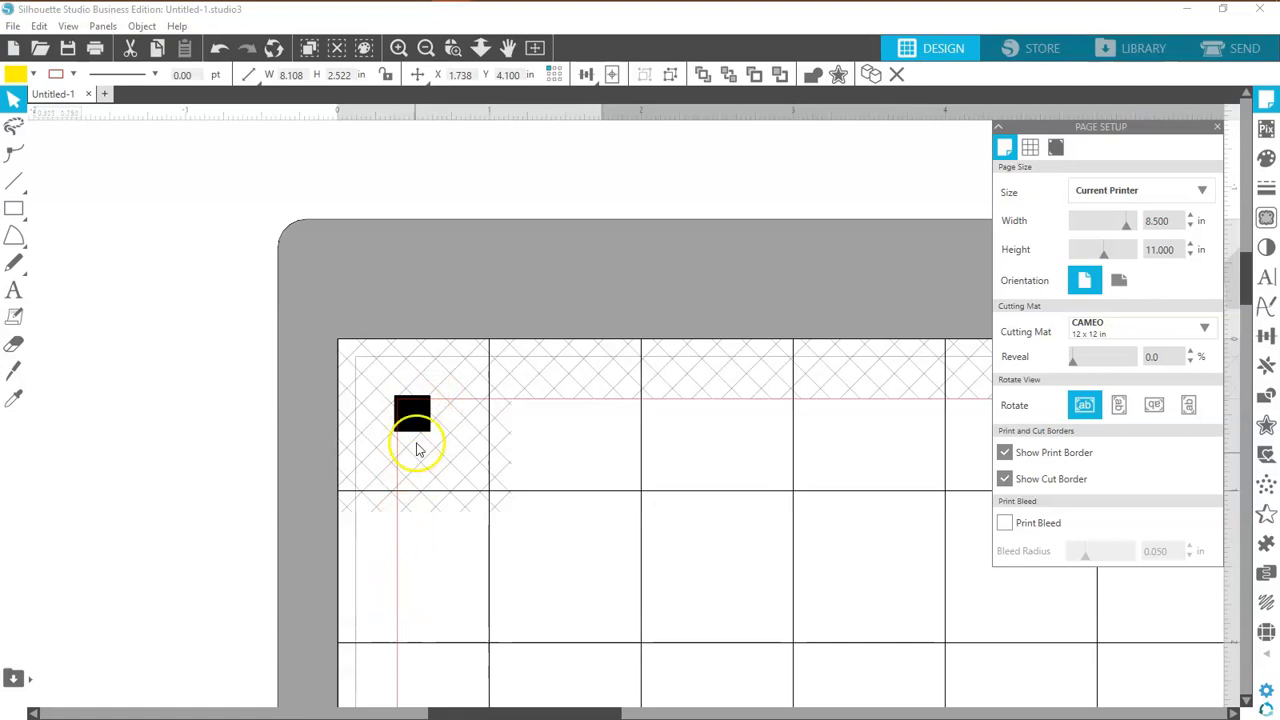
Step: Examine the borders and registration marks at the other page corners and return to the whole-page view
left_click_drag(476, 712, 676, 702)
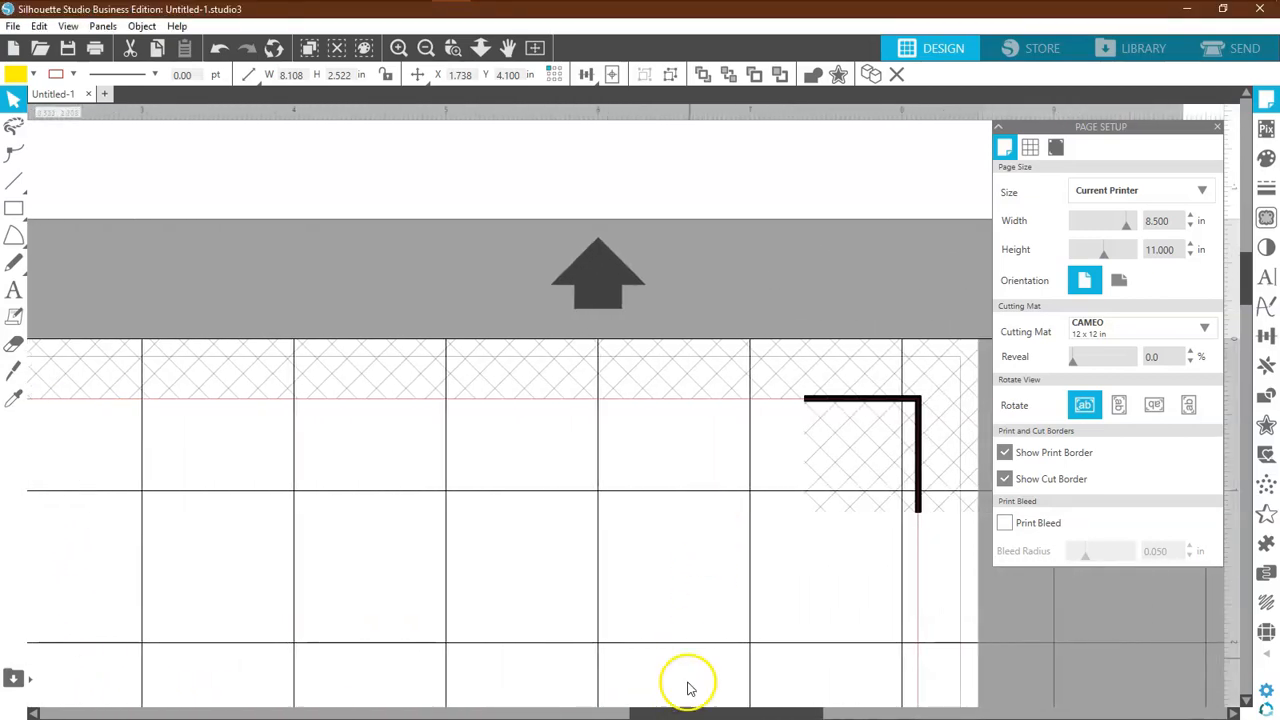
left_click_drag(1247, 282, 1198, 514)
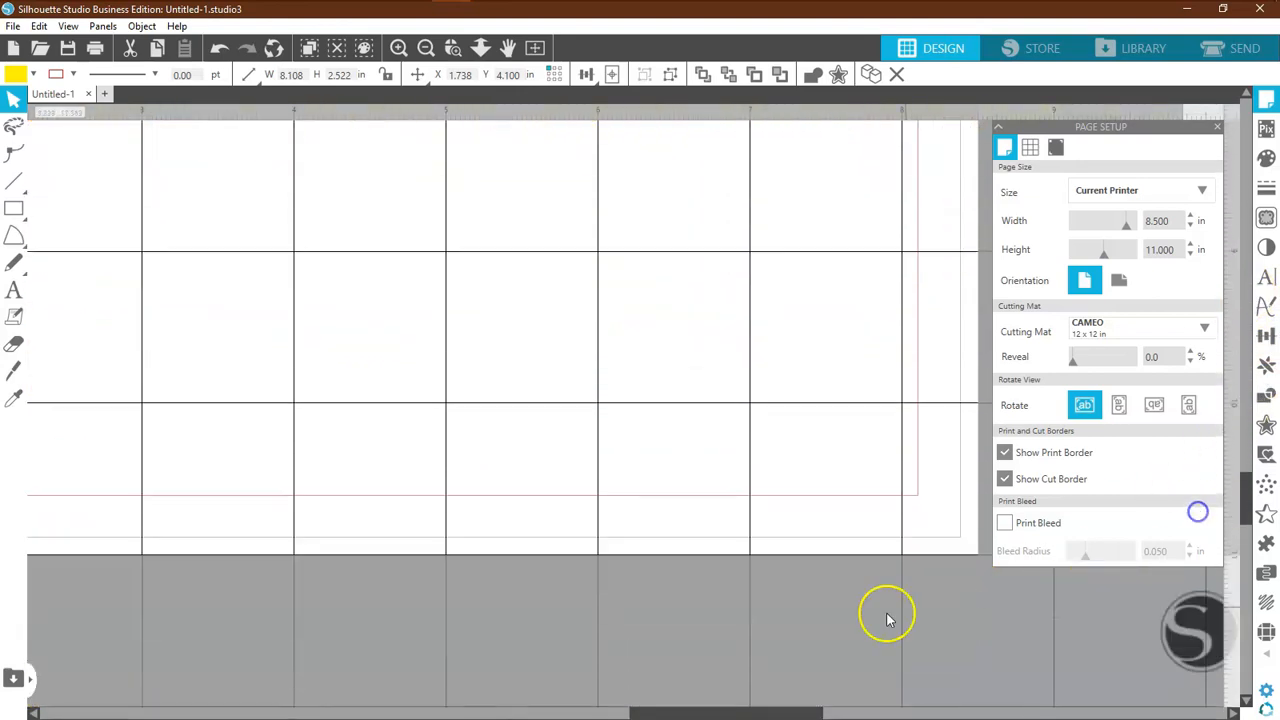
left_click(716, 707)
left_click_drag(658, 706, 491, 687)
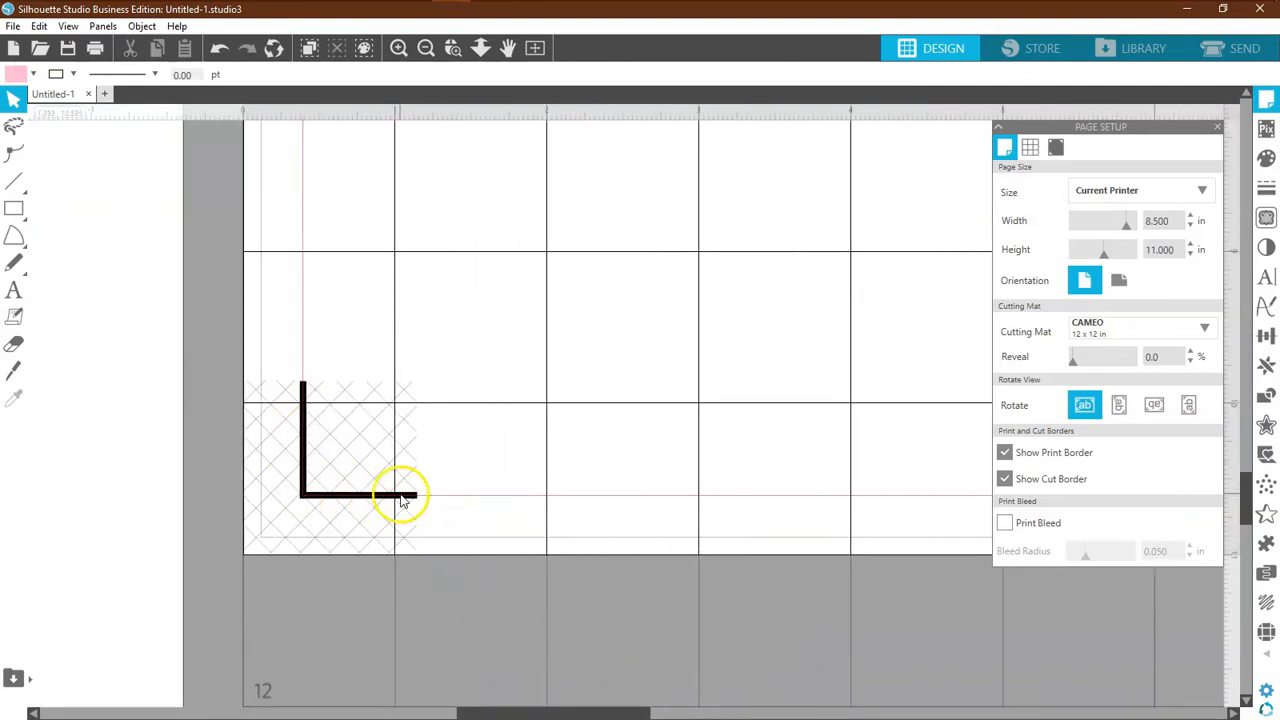
left_click(535, 49)
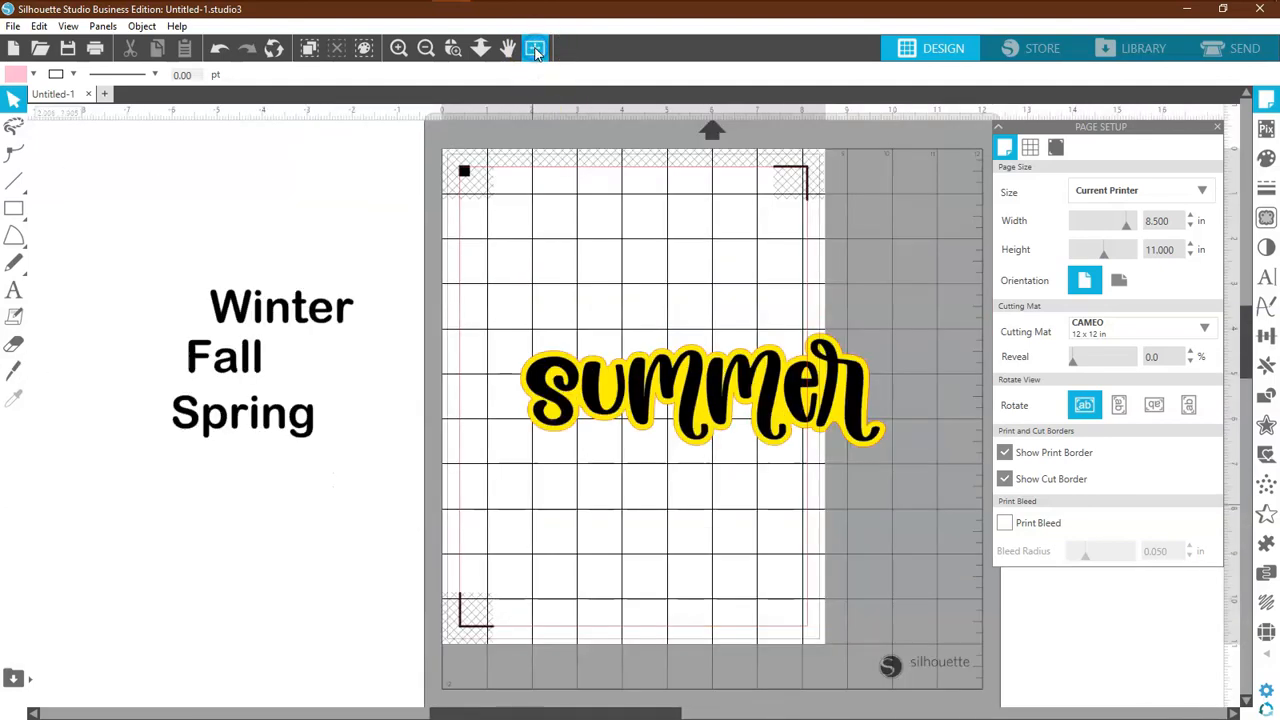
Step: Scale the Summer design proportionally to 0.750 in high and place it beside the square registration mark inside the cut border
left_click_drag(792, 425, 742, 343)
left_click_drag(846, 251, 655, 206)
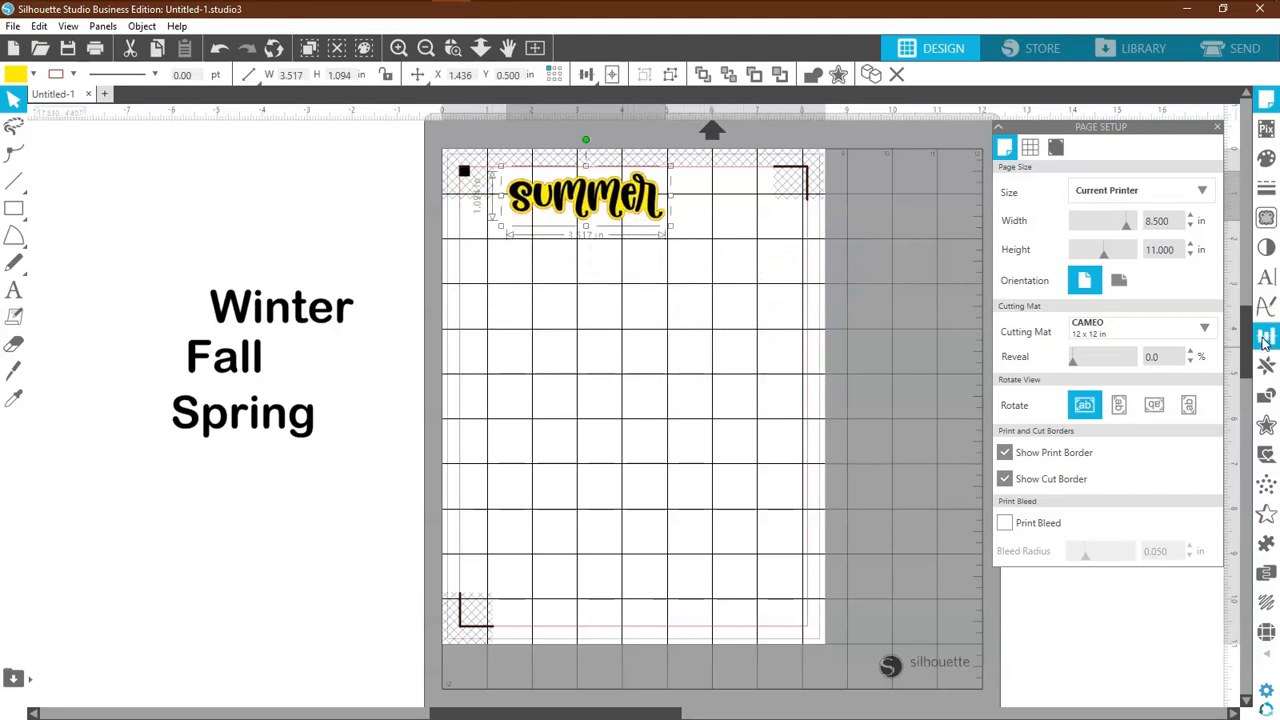
left_click(1265, 342)
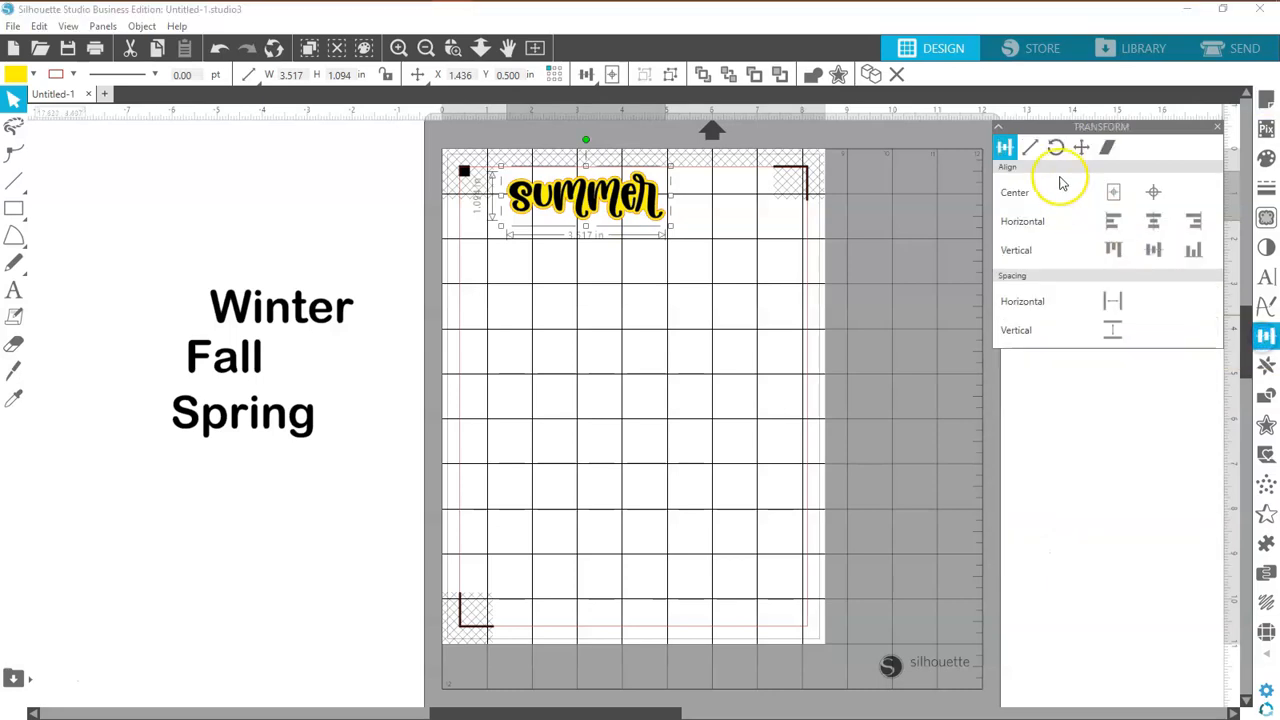
left_click(1031, 147)
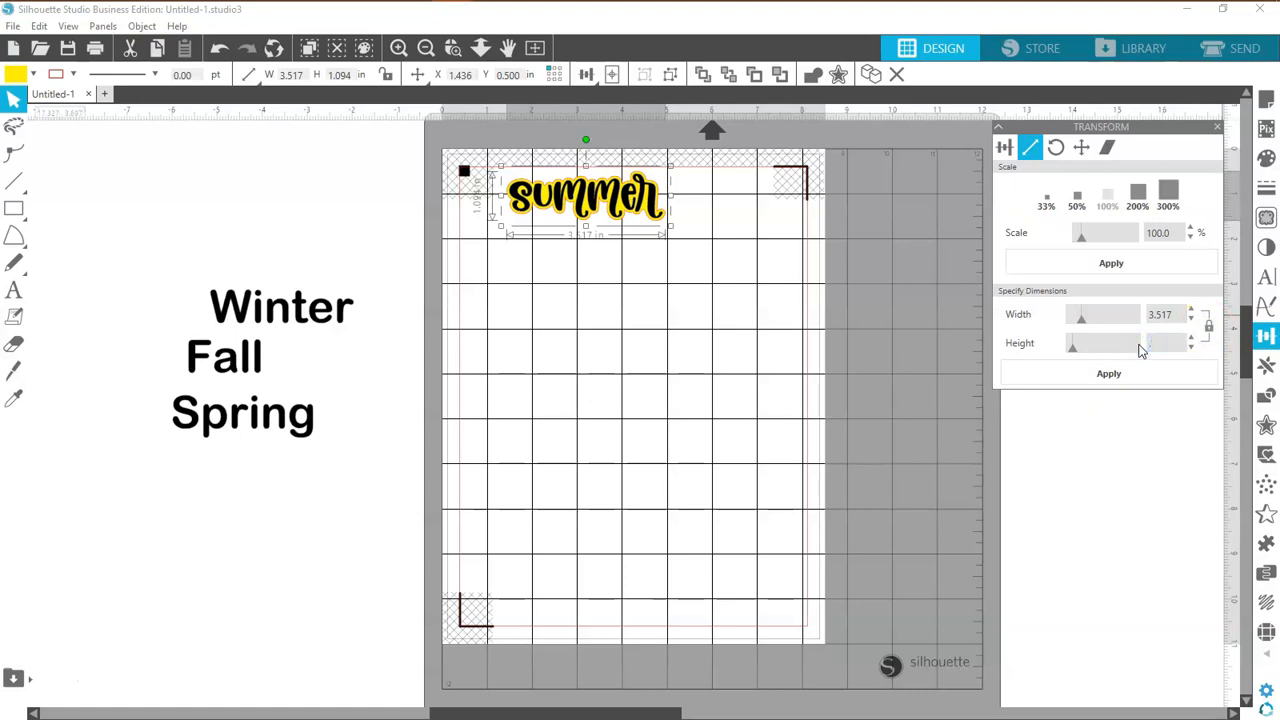
key("Return")
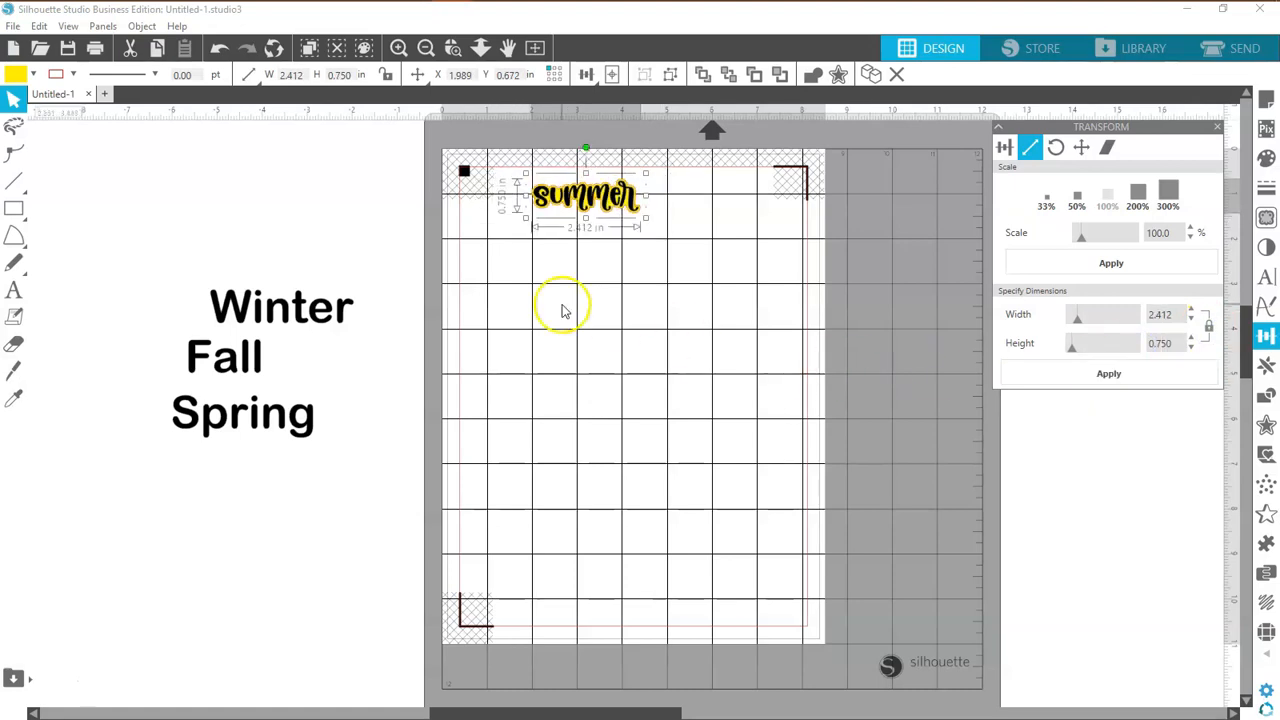
left_click_drag(593, 205, 562, 197)
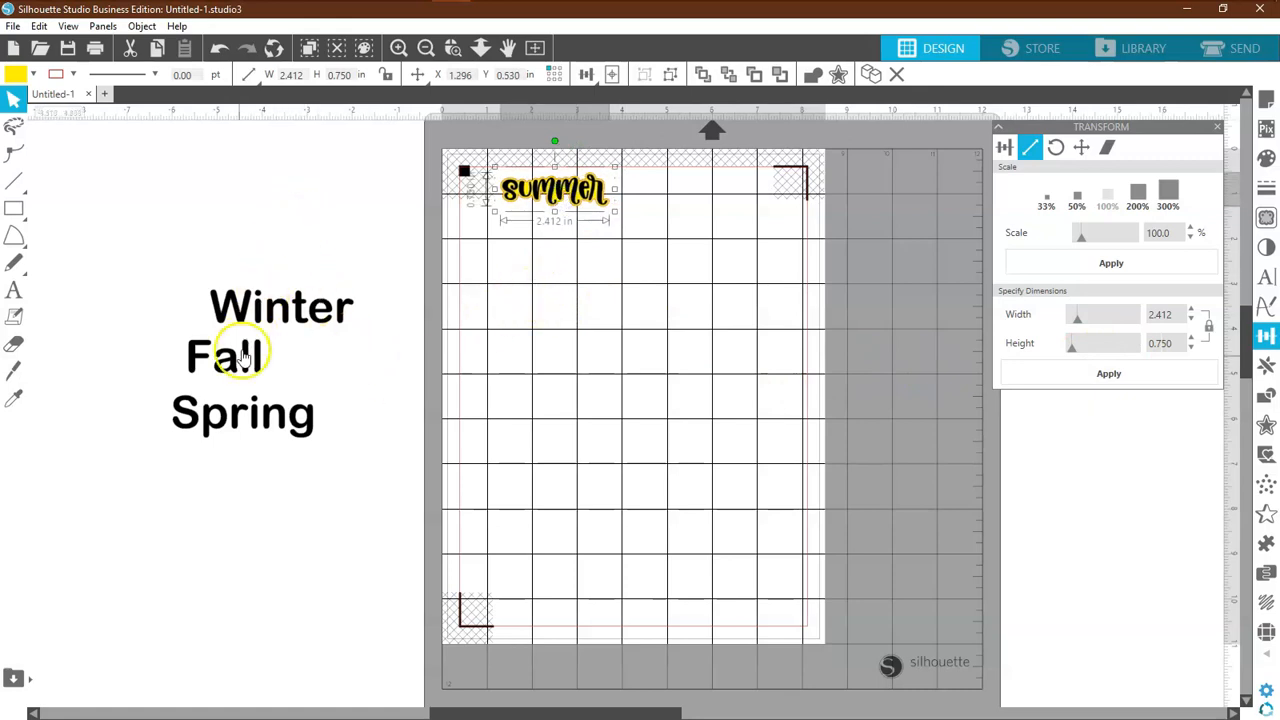
Step: Rearrange the words Winter, Fall and Spring beside the page with more space below Winter, and select all three
left_click_drag(286, 306, 280, 245)
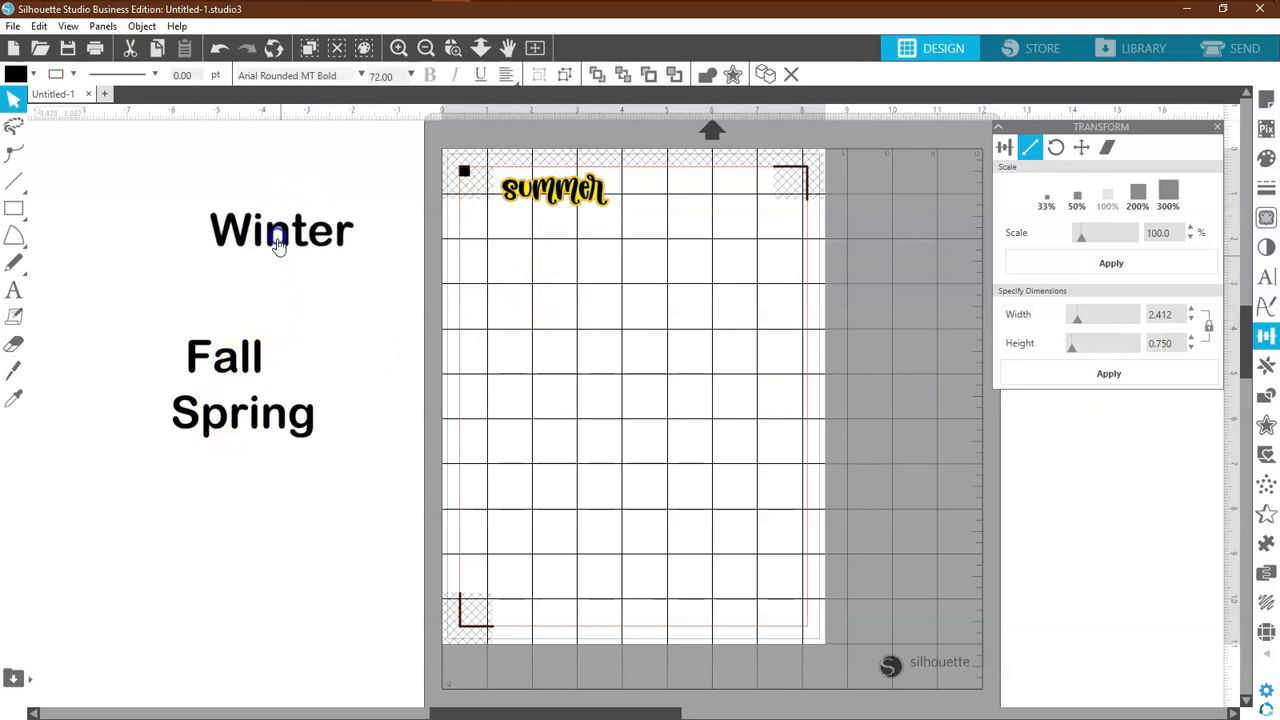
left_click_drag(251, 368, 281, 350)
left_click_drag(274, 417, 295, 403)
left_click_drag(245, 456, 262, 232)
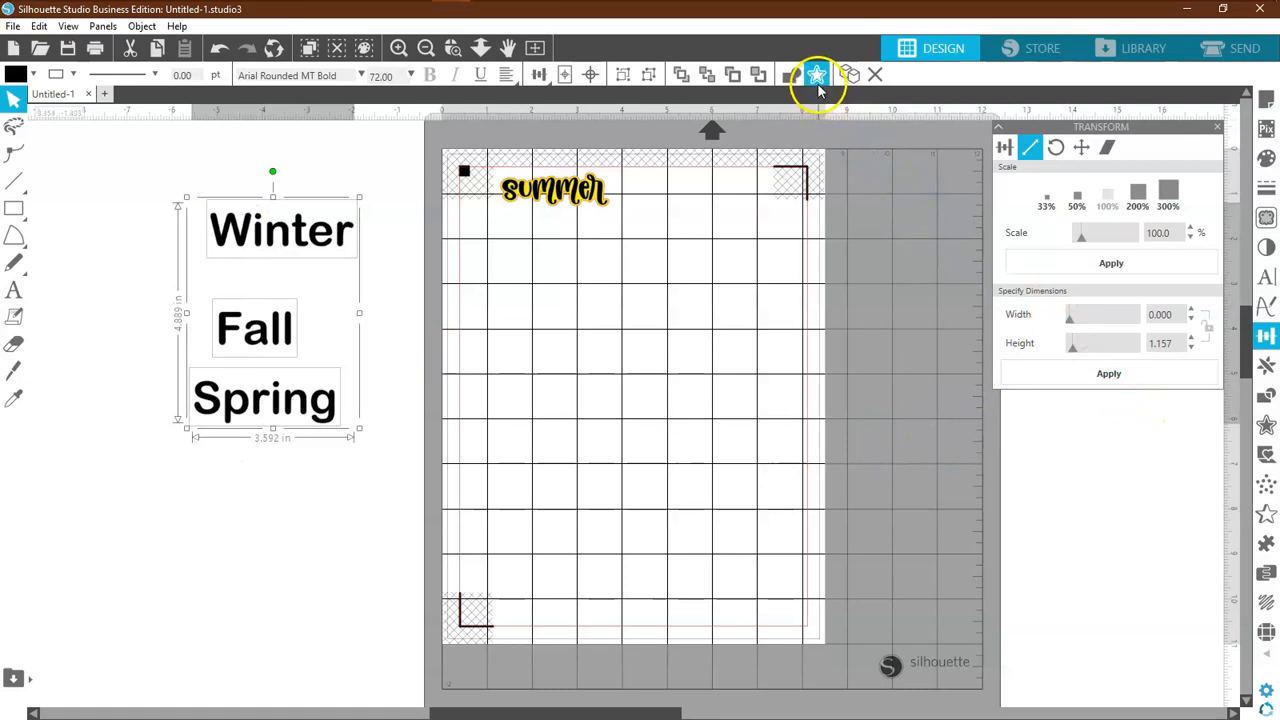
Step: Offset each of the words Winter, Fall and Spring individually by 0.125 in with rounded corners
left_click(420, 296)
left_click(343, 234)
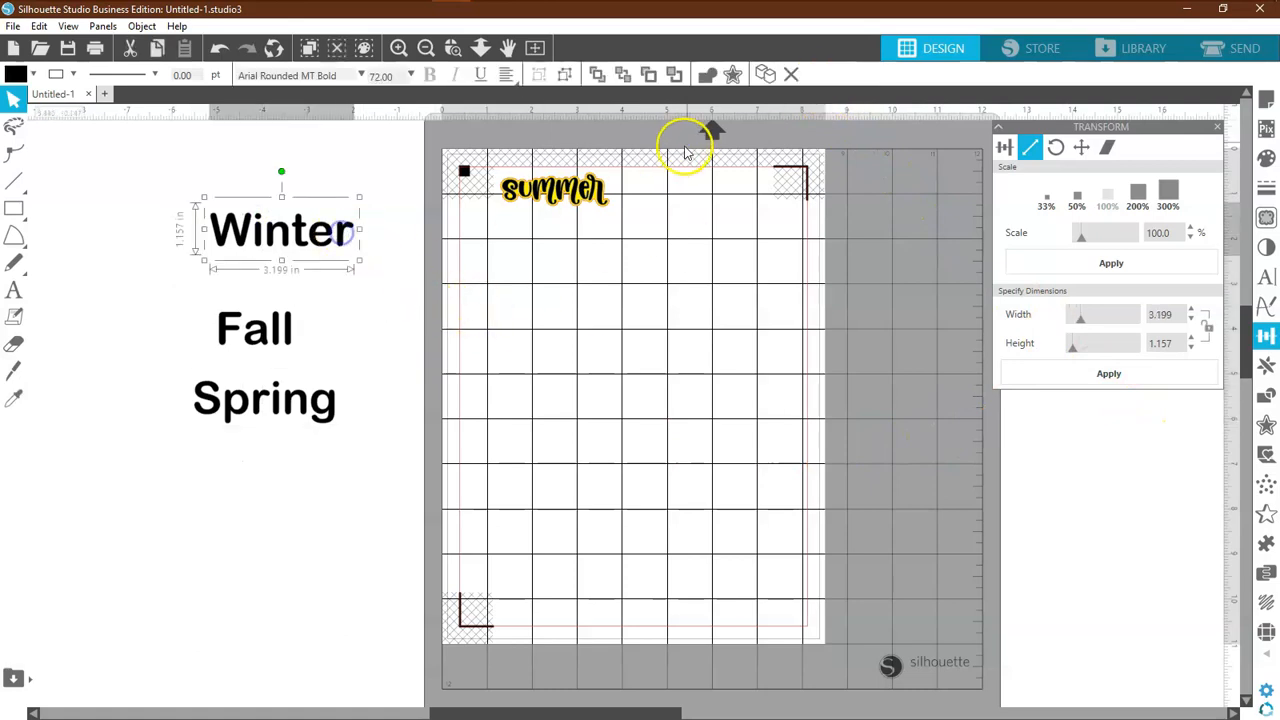
left_click(730, 75)
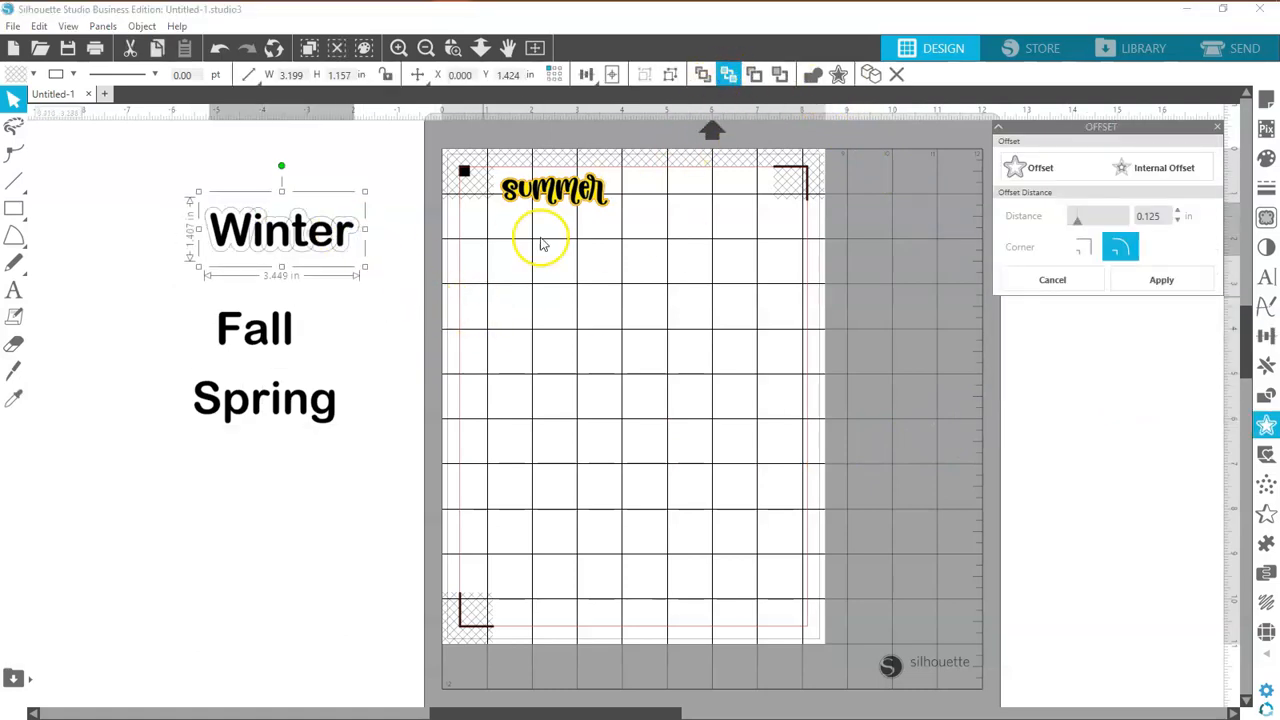
left_click(286, 337)
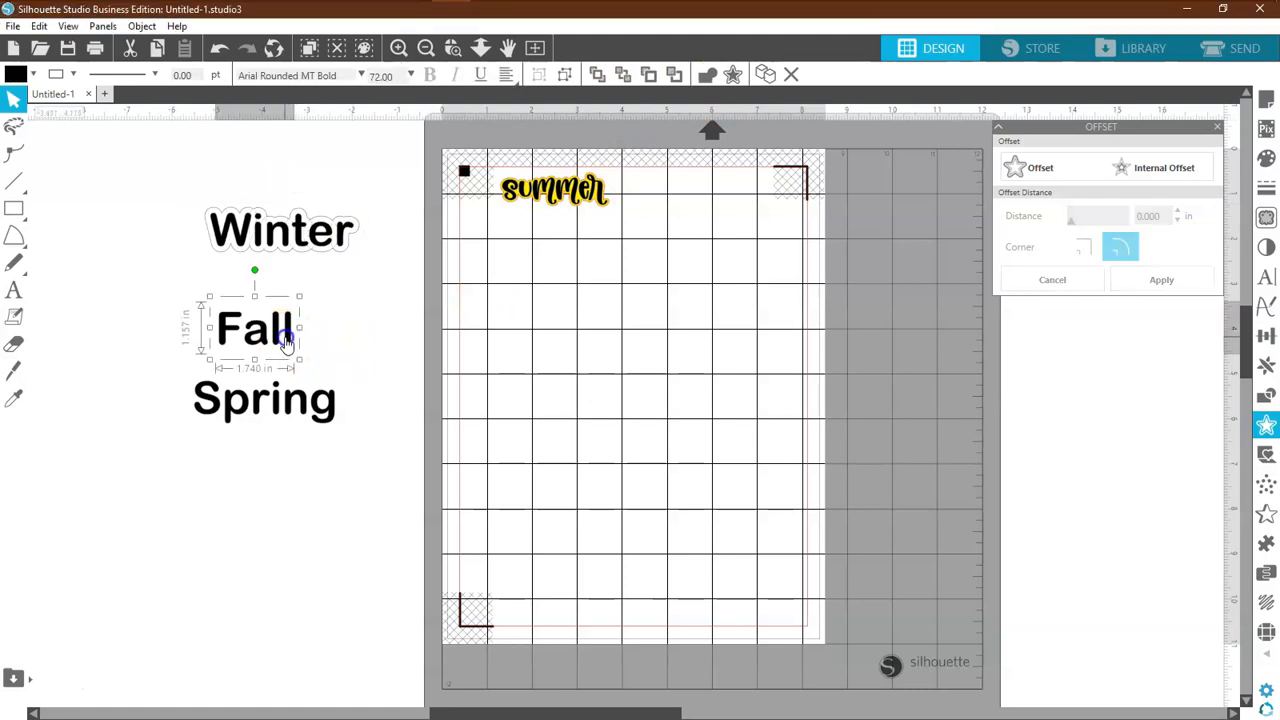
left_click(732, 77)
left_click(331, 400)
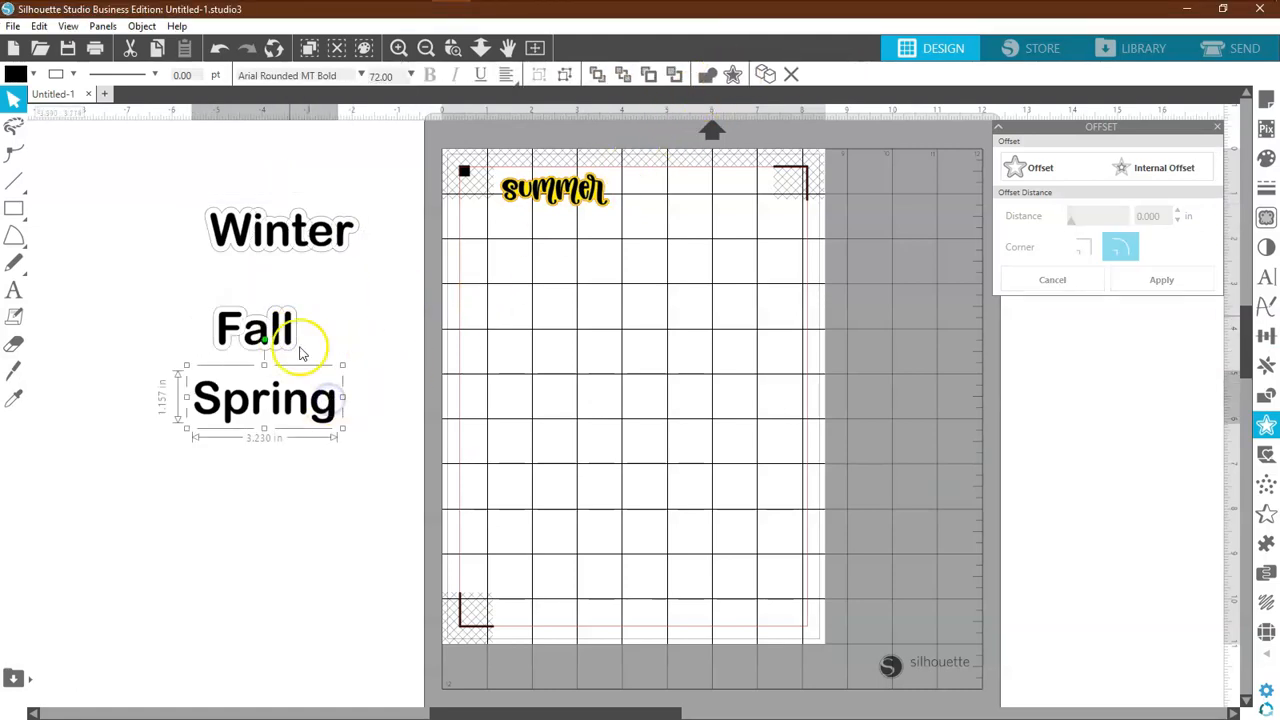
left_click(732, 77)
left_click(317, 482)
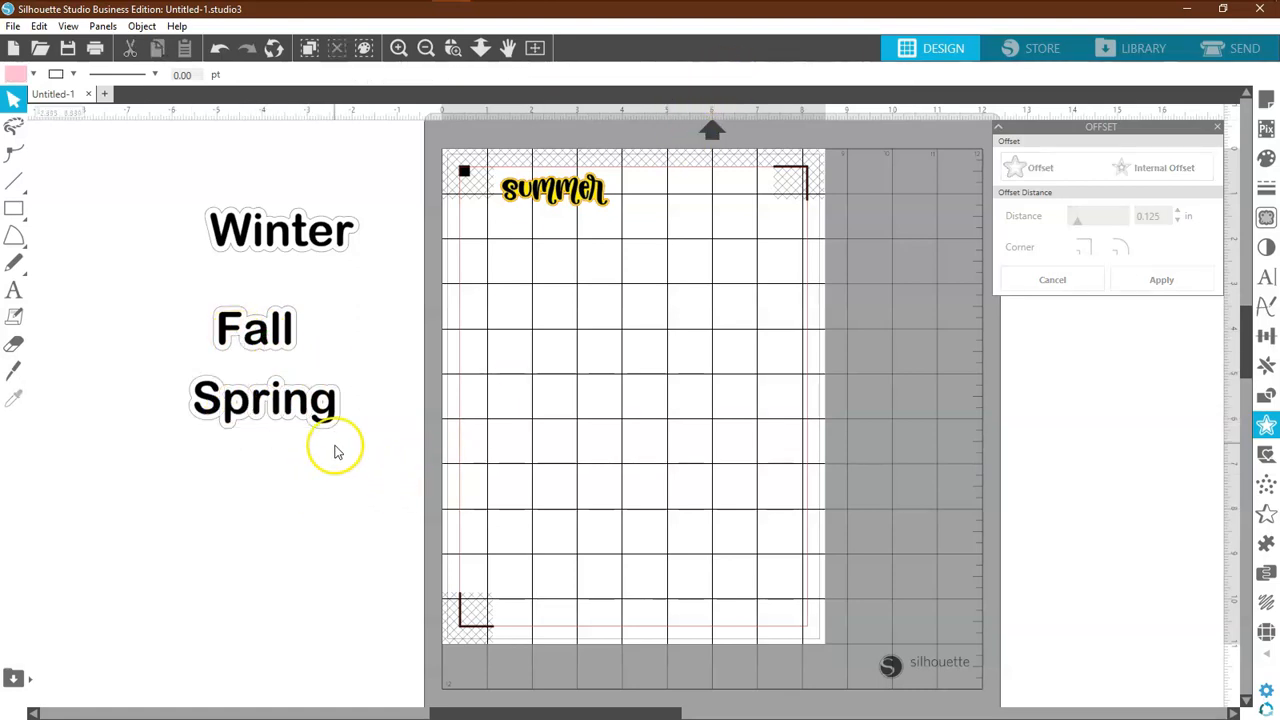
Step: Move Spring off its offset, release the offset's compound path and delete the tiny leftover inner shapes
left_click_drag(329, 425, 323, 523)
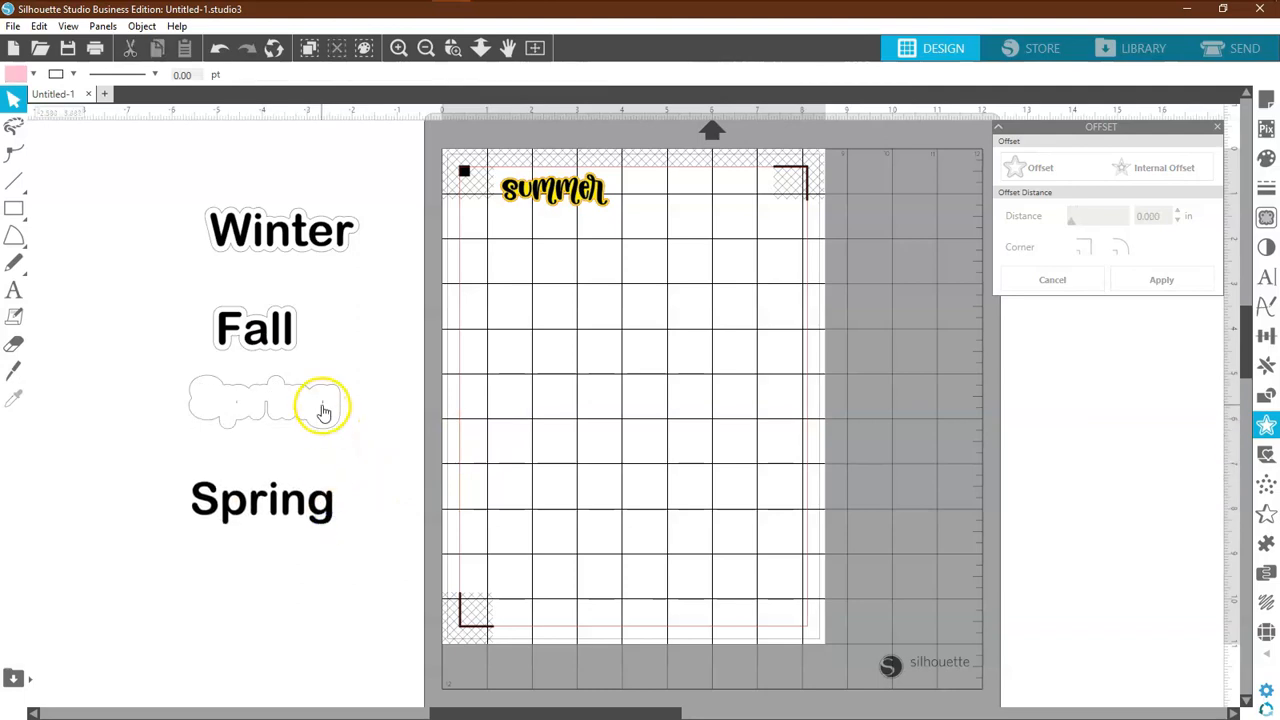
right_click(323, 412)
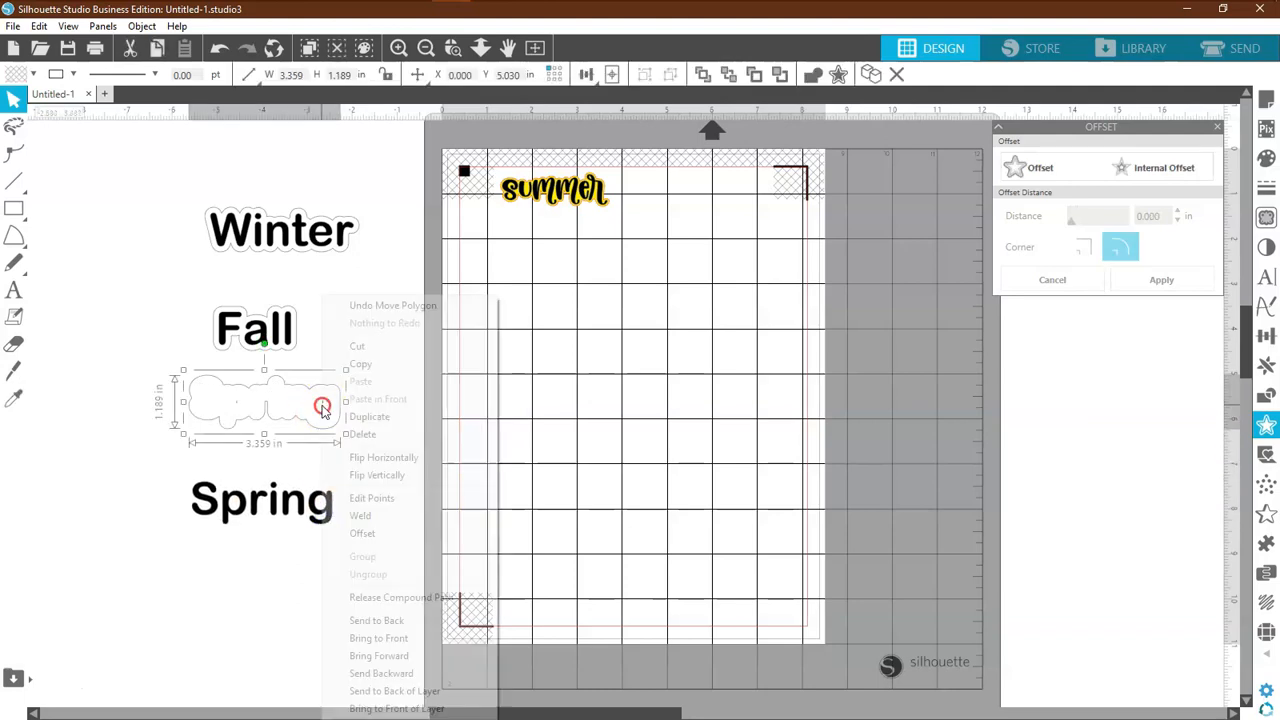
left_click(352, 597)
left_click_drag(323, 428, 314, 528)
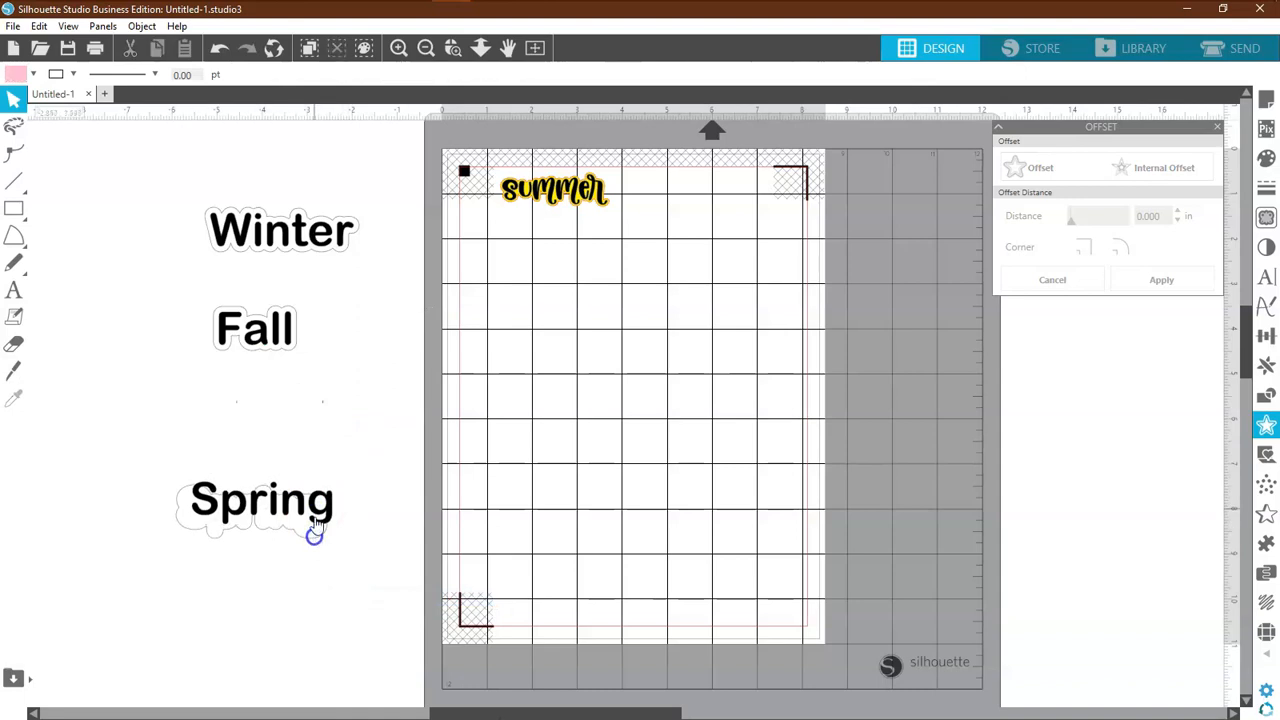
left_click_drag(345, 370, 203, 428)
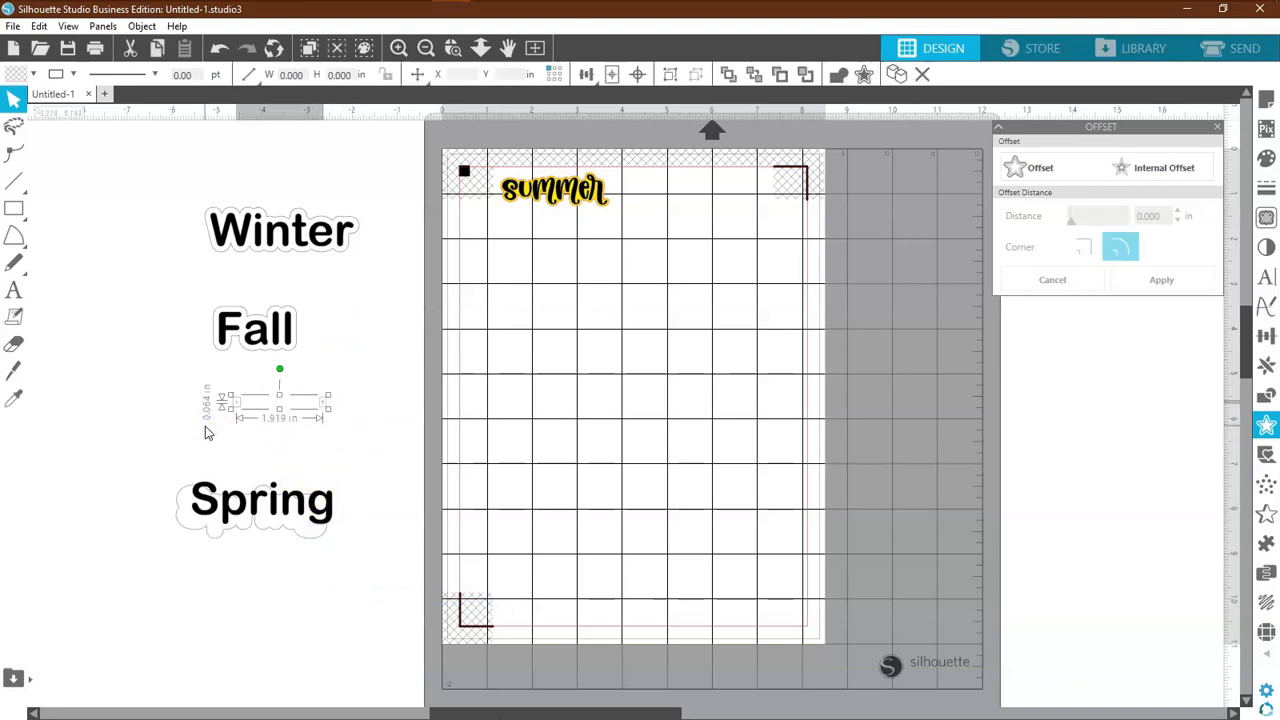
key("Delete")
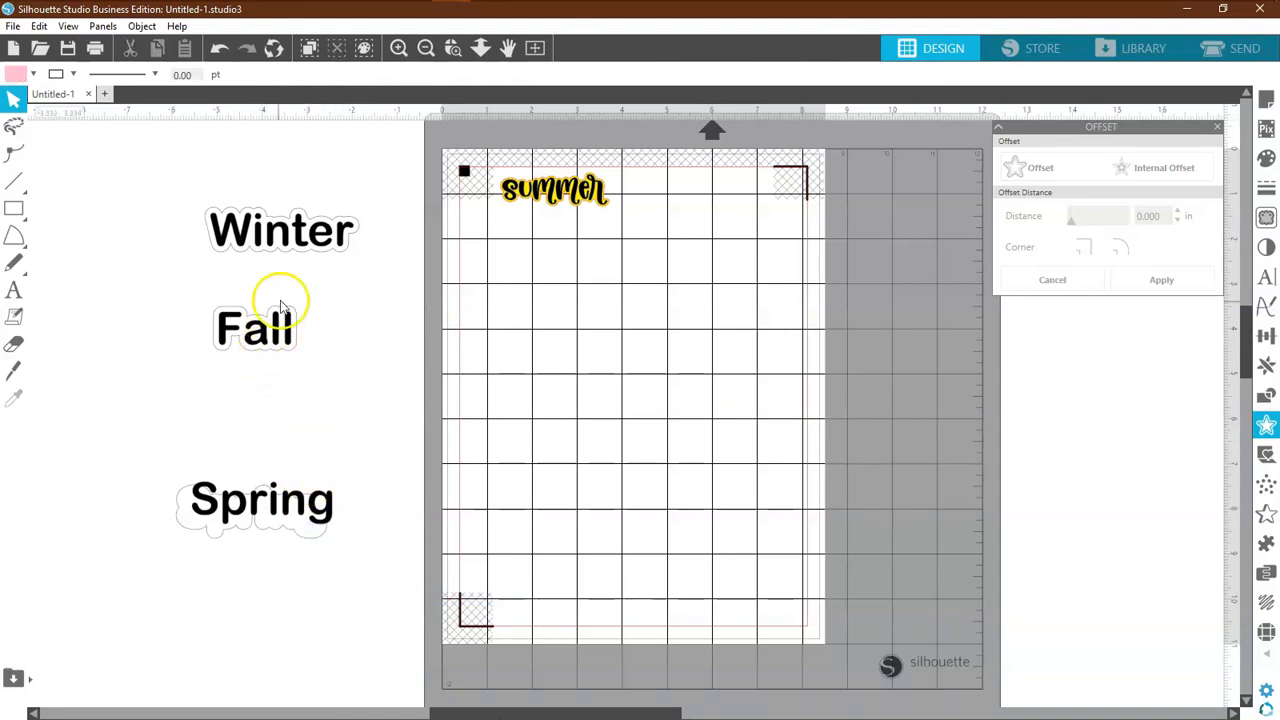
Step: Center the word Spring on its cleaned offset, then move the word off the offset again
left_click_drag(280, 503, 300, 458)
left_click(294, 503)
left_click_drag(294, 503, 323, 462)
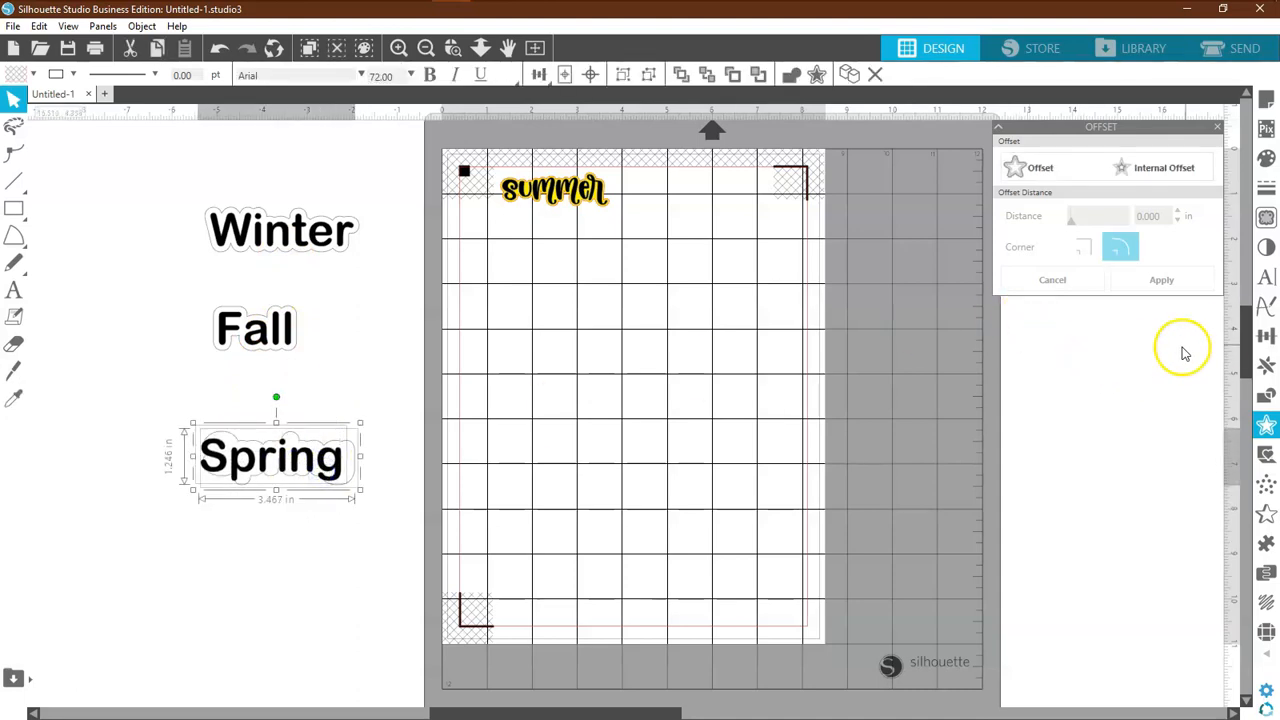
left_click(1266, 336)
left_click(1160, 204)
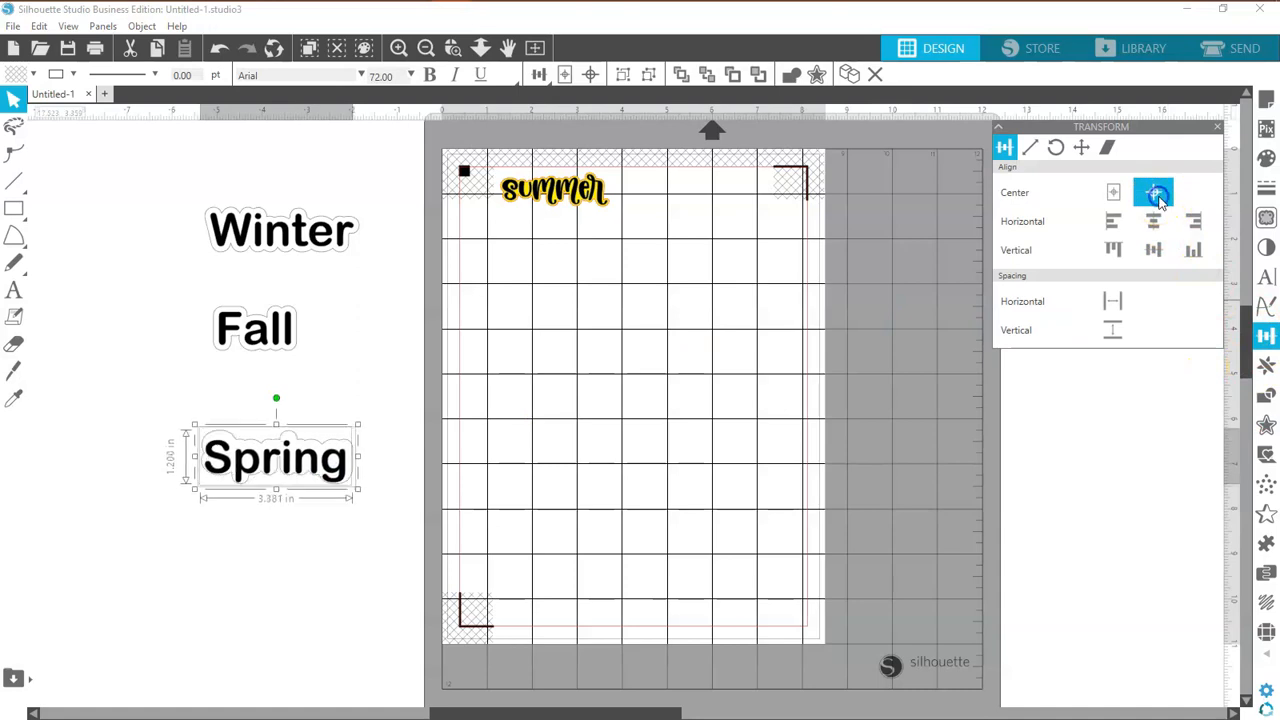
left_click(331, 517)
left_click_drag(337, 463, 352, 399)
left_click(380, 557)
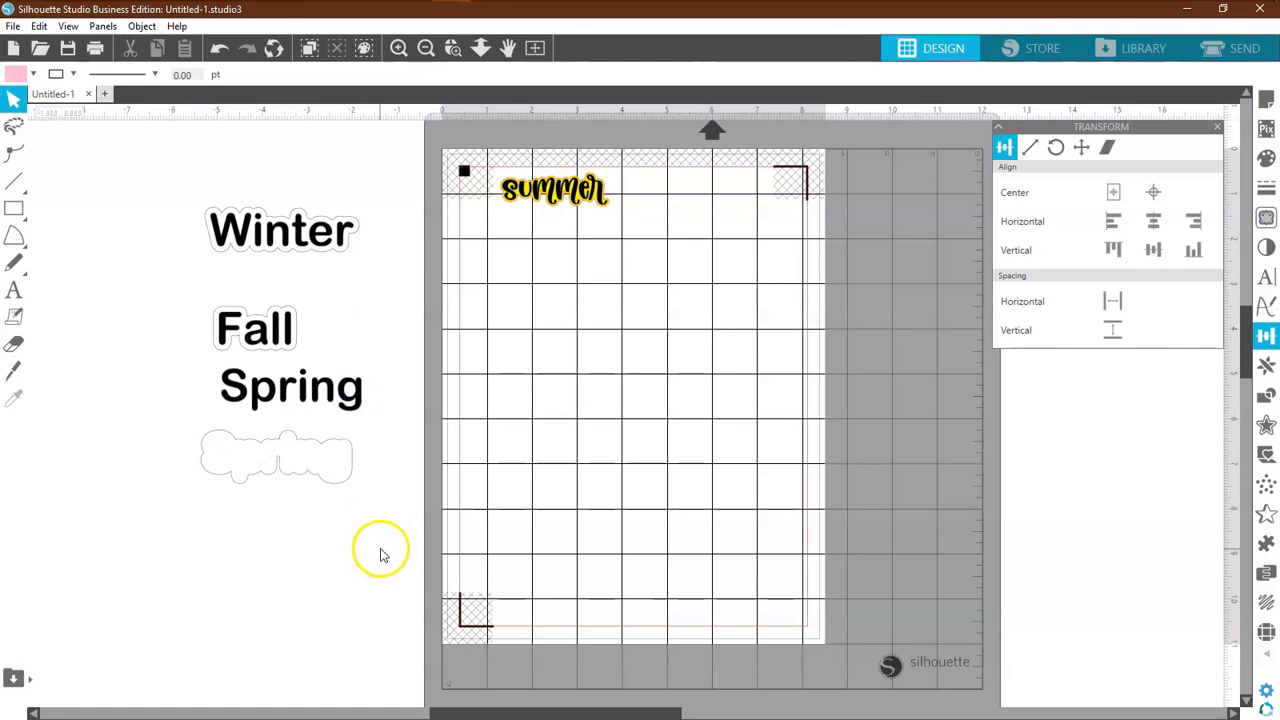
Step: Undo the edits to Spring and the offsets around all three words
left_click(220, 52)
left_click(220, 52)
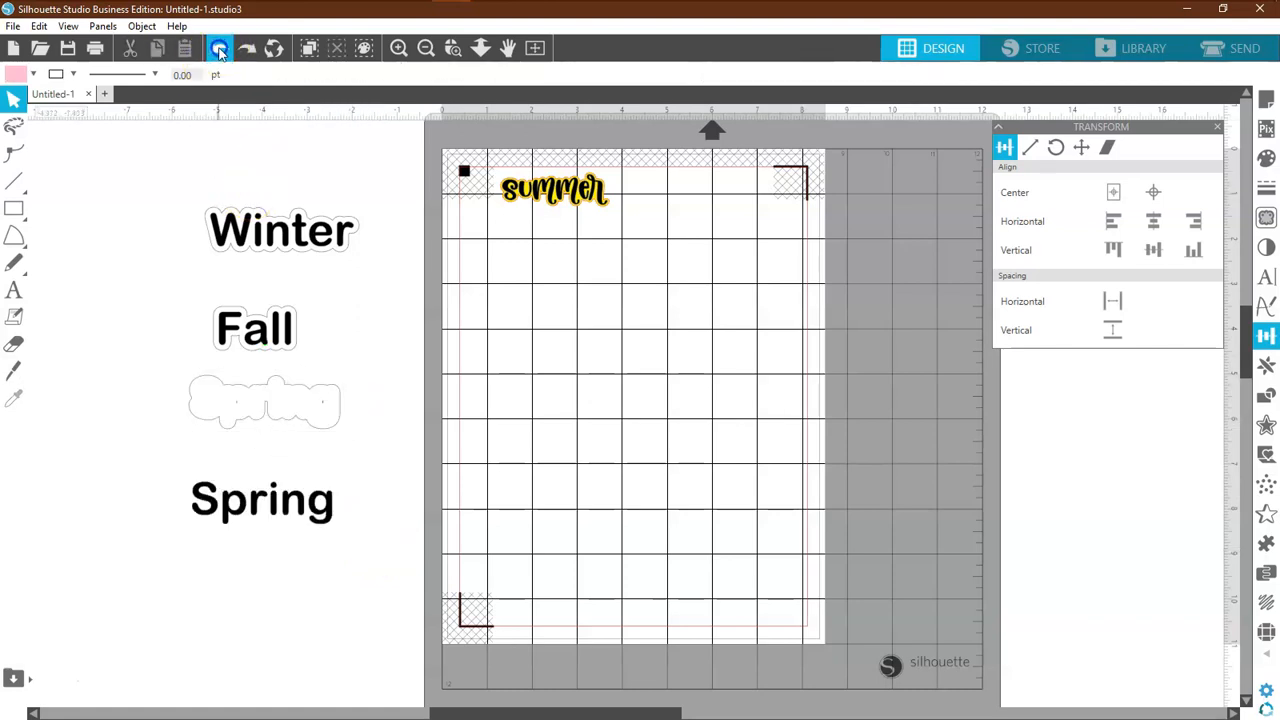
left_click(220, 52)
left_click(220, 52)
left_click(220, 52)
left_click(220, 52)
left_click(220, 52)
left_click(220, 52)
left_click(220, 52)
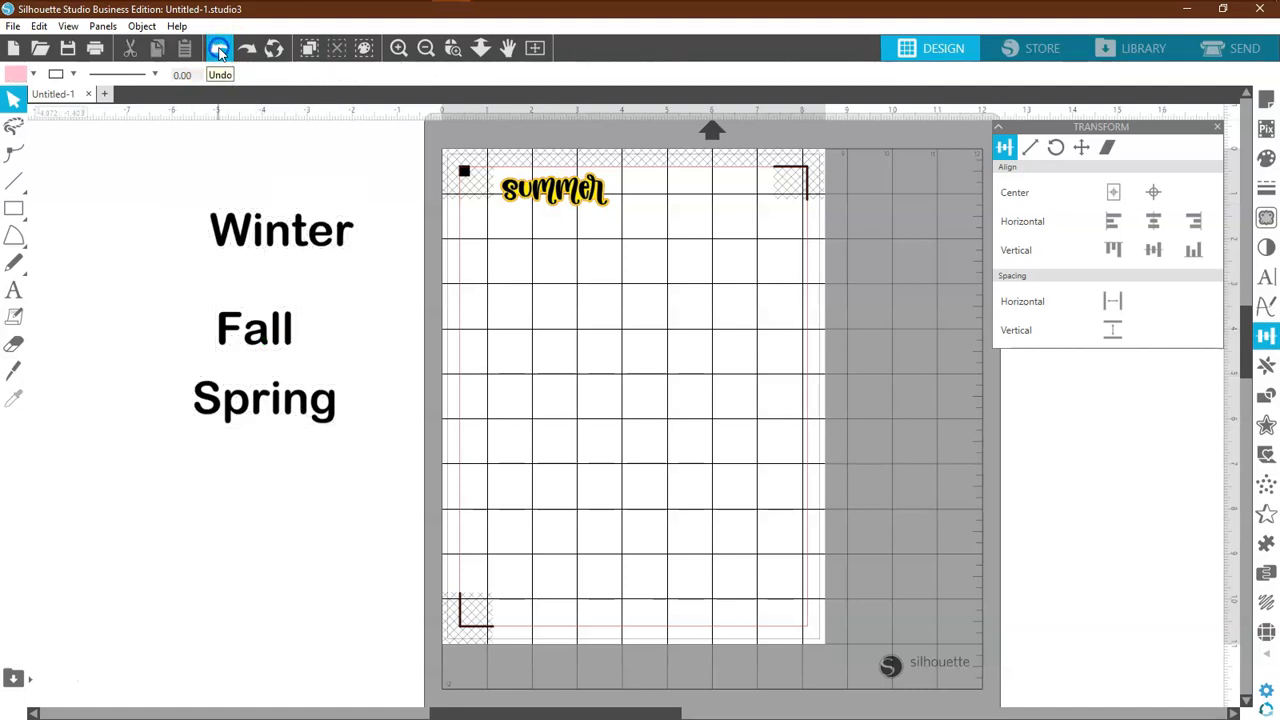
Step: Change the font of Winter, Fall and Spring together to BrightNights
left_click_drag(177, 177, 358, 467)
left_click(1110, 330)
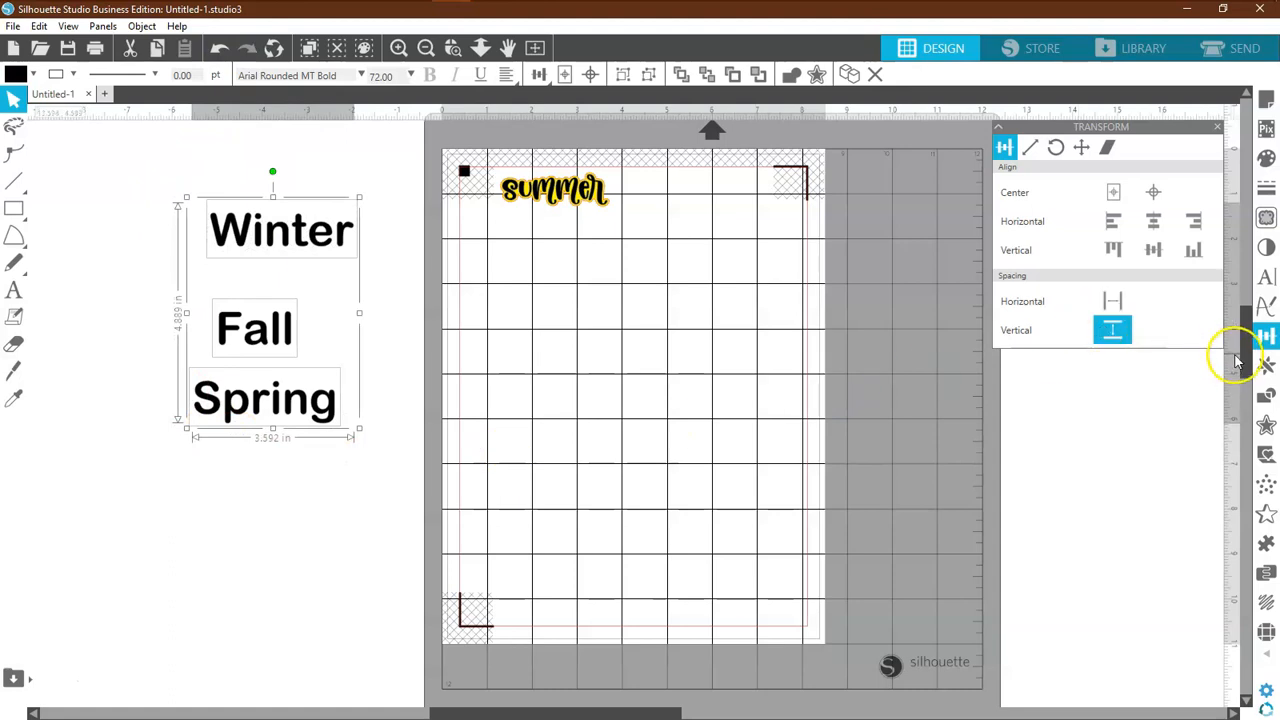
left_click(1266, 281)
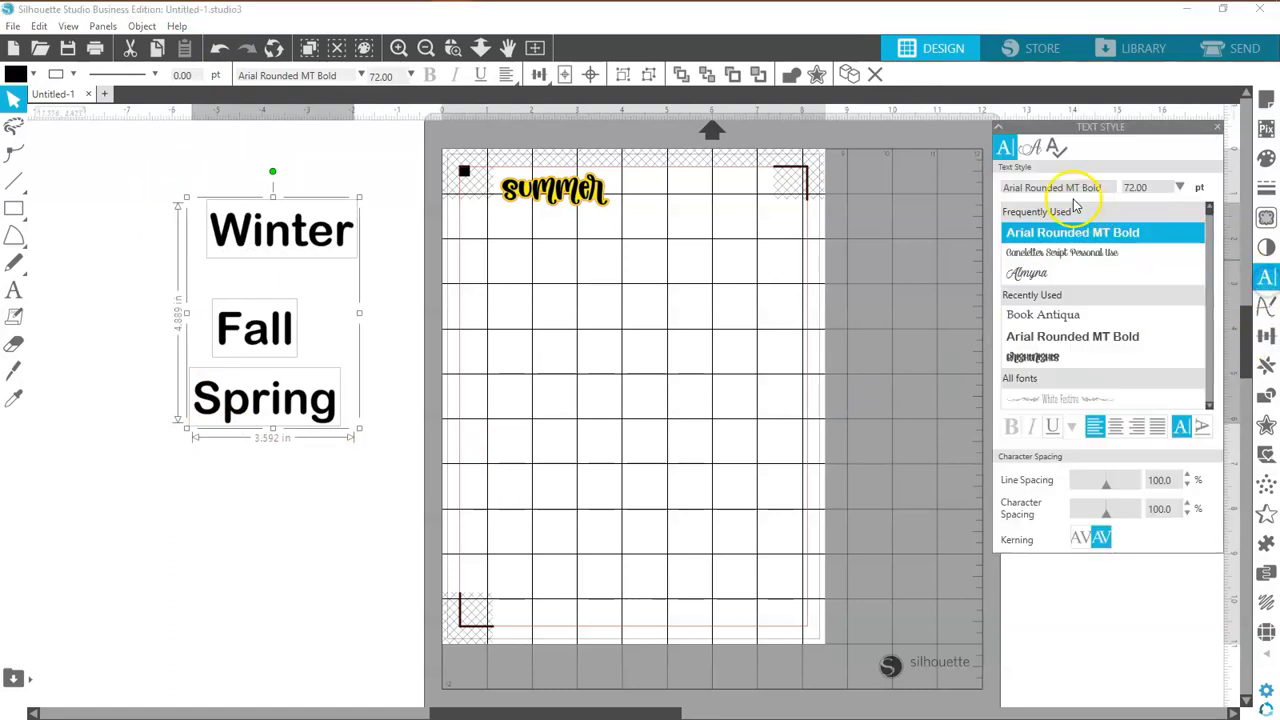
left_click(1035, 362)
left_click(320, 371)
Step: Space the words farther apart by moving Spring and Fall down below Winter
left_click_drag(286, 423, 290, 478)
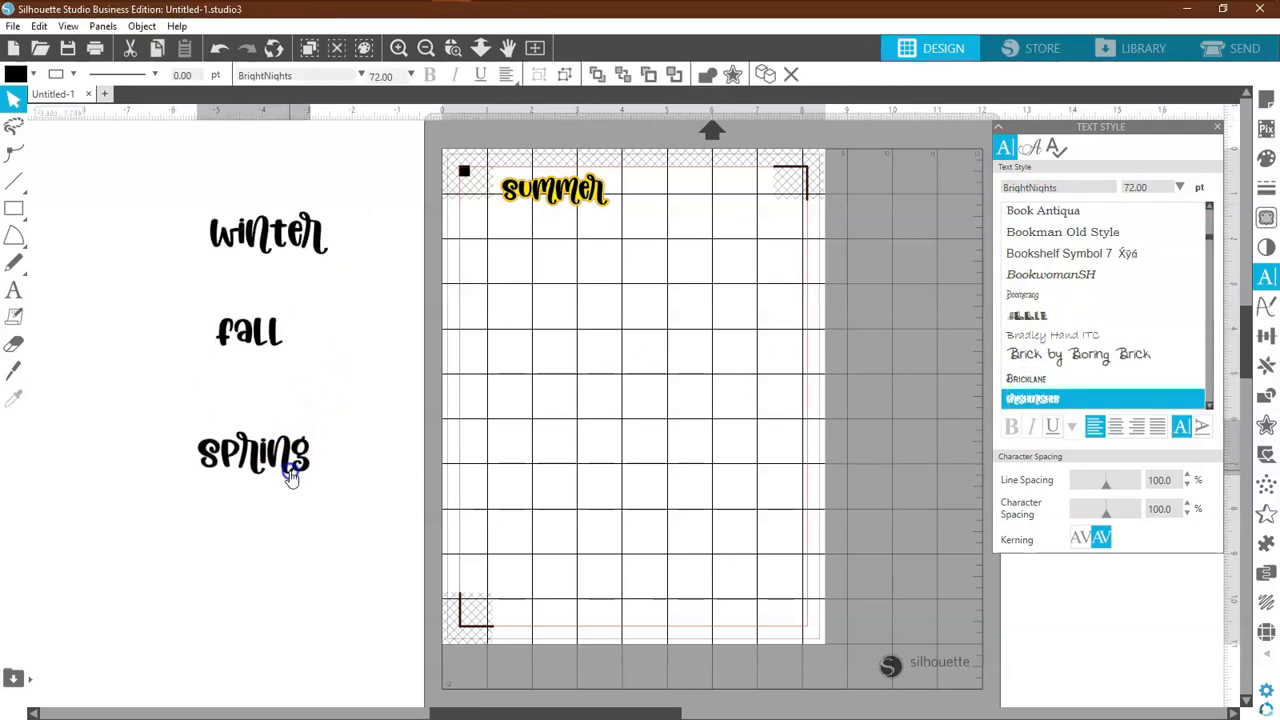
left_click_drag(266, 334, 271, 349)
left_click(306, 331)
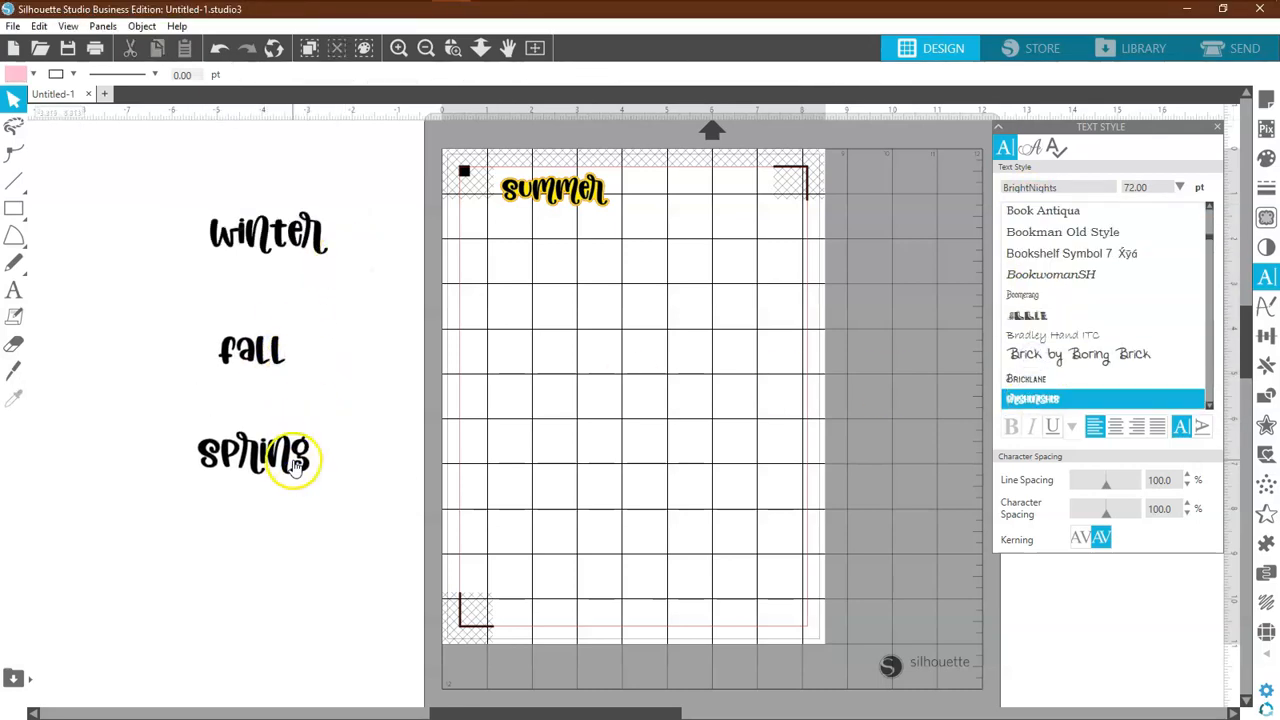
left_click_drag(295, 467, 292, 486)
left_click_drag(266, 350, 265, 354)
Step: Select Winter, Fall and Spring together and offset all three by 0.125 in
mouse_move(352, 187)
left_mouse_down()
mouse_move(357, 415)
mouse_move(237, 494)
left_mouse_up()
left_click(815, 74)
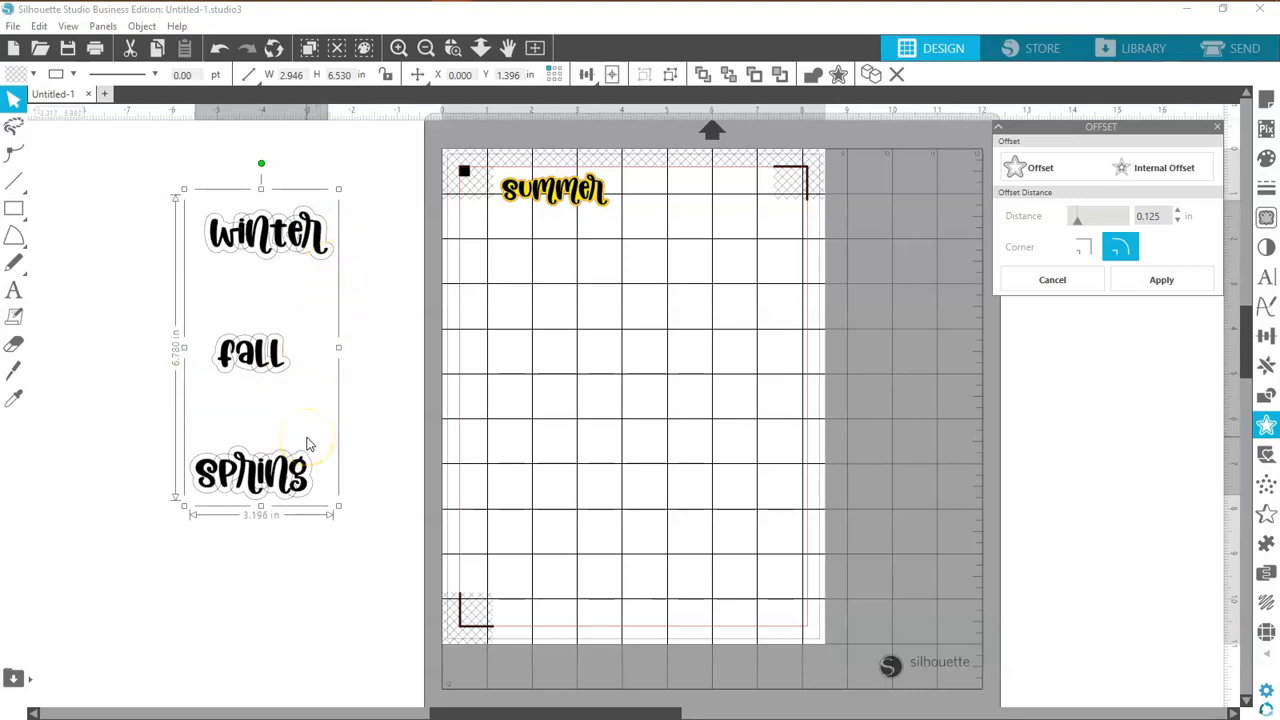
left_click(361, 384)
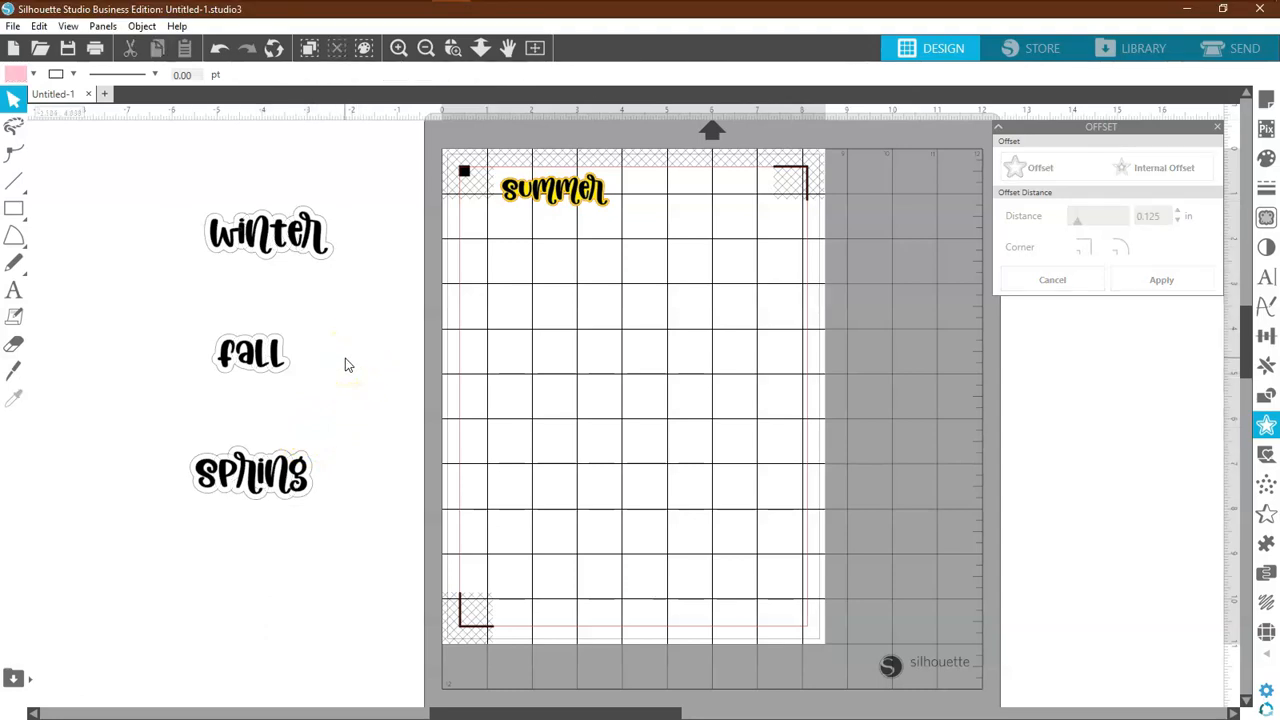
Step: Move the word Spring and its offset apart, place the word back over the offset and align their centers
left_click_drag(294, 481, 335, 418)
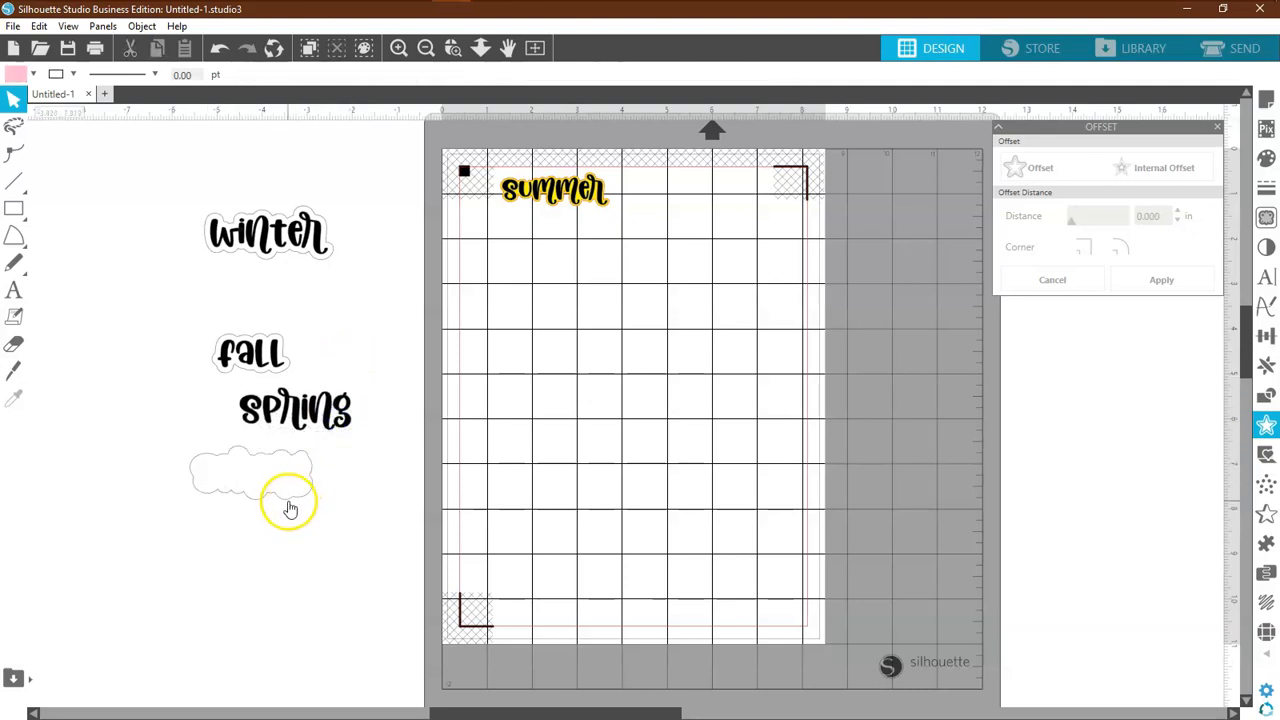
left_click(242, 488)
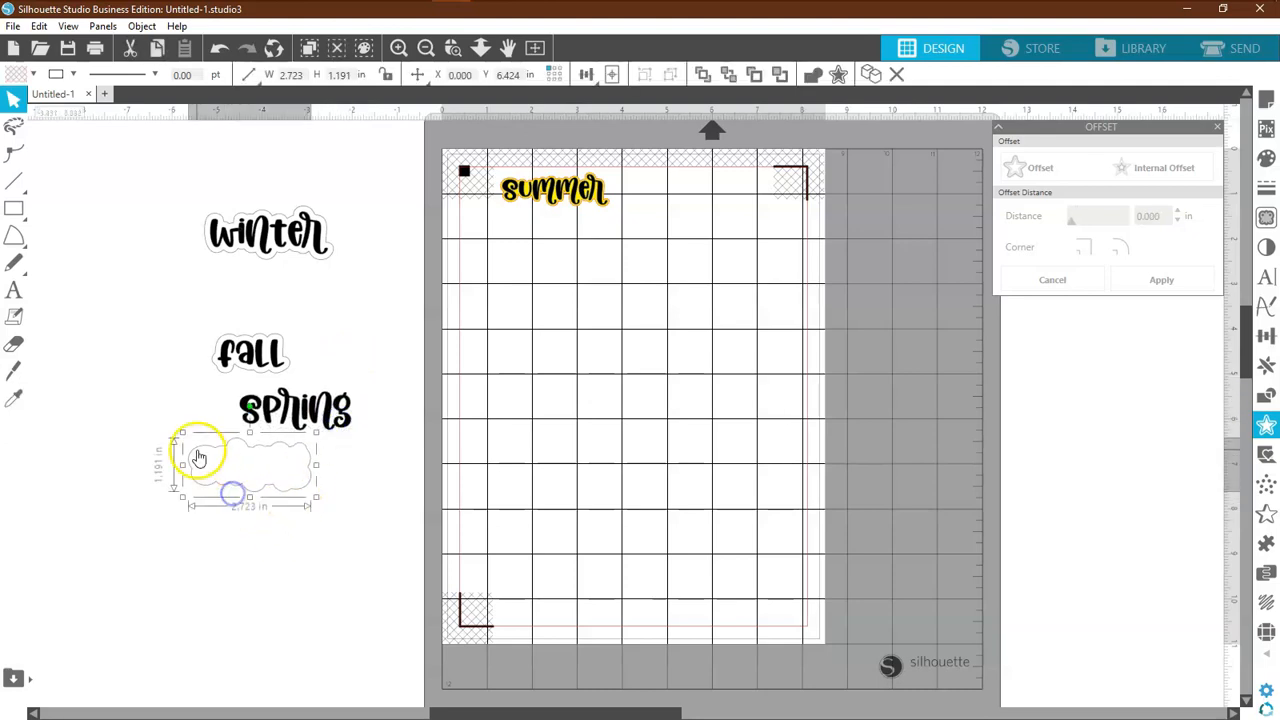
left_click_drag(199, 457, 200, 476)
left_click_drag(333, 404, 292, 486)
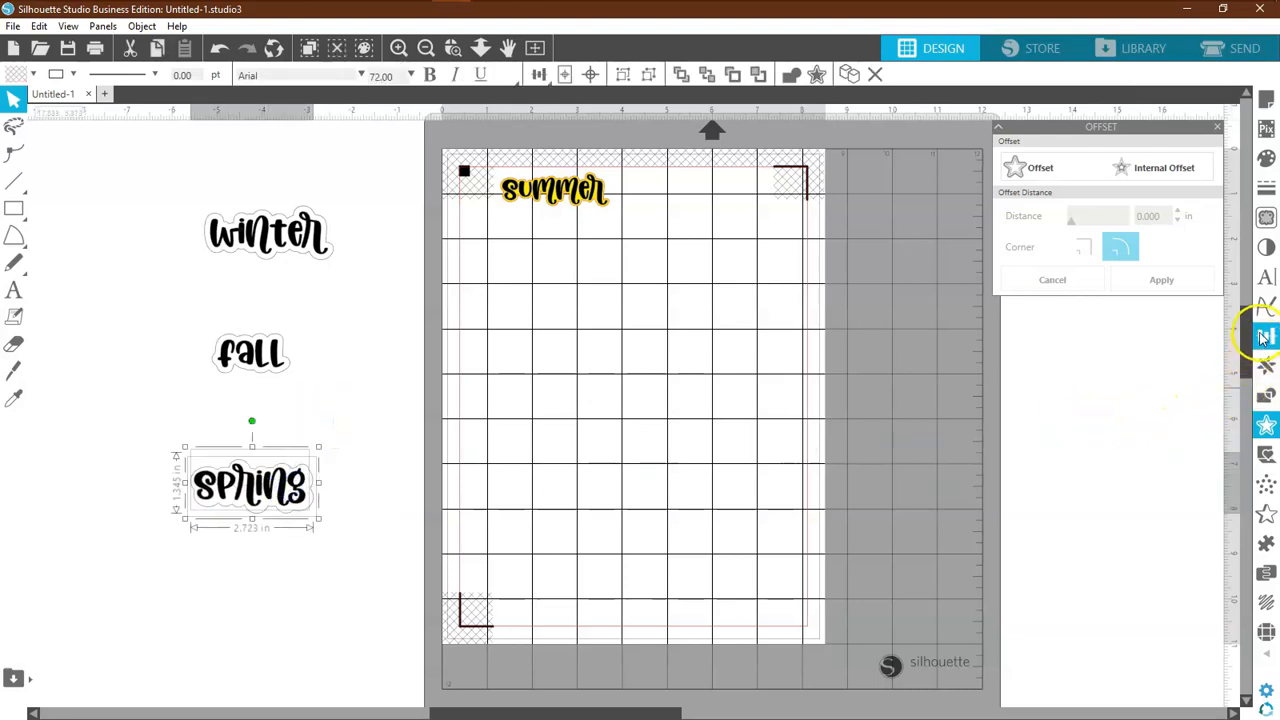
left_click(1266, 336)
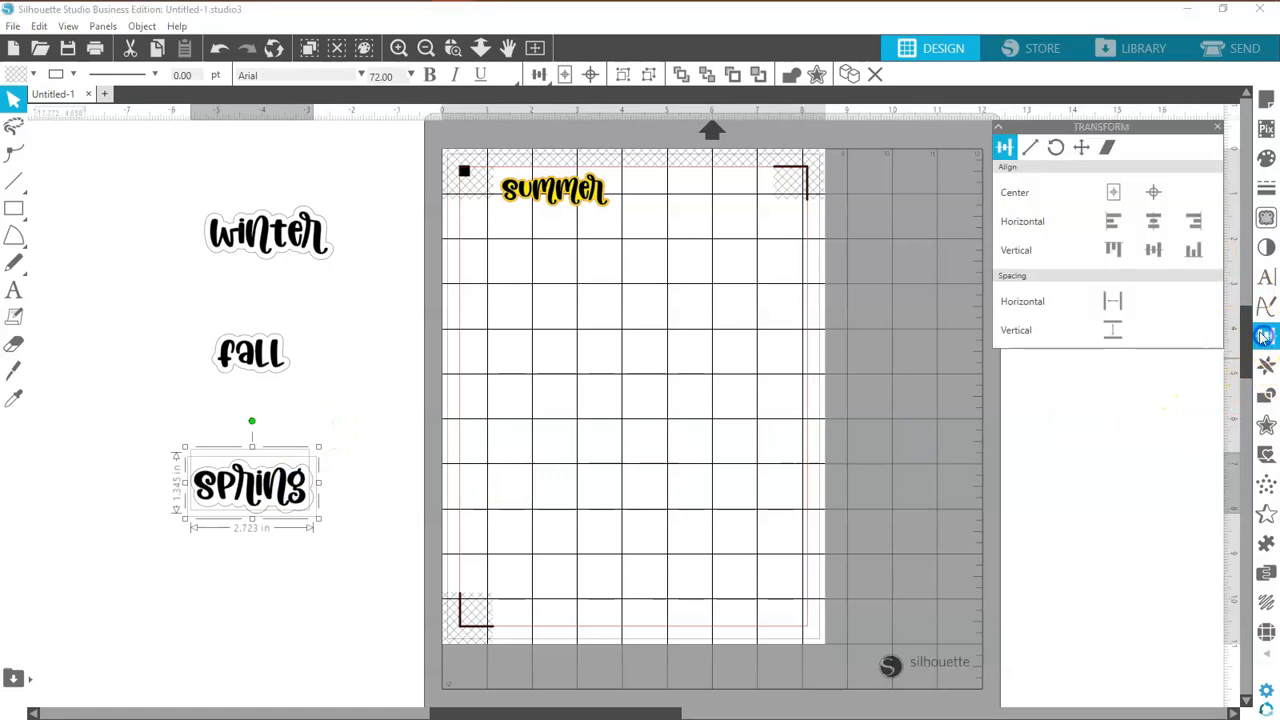
left_click(1154, 192)
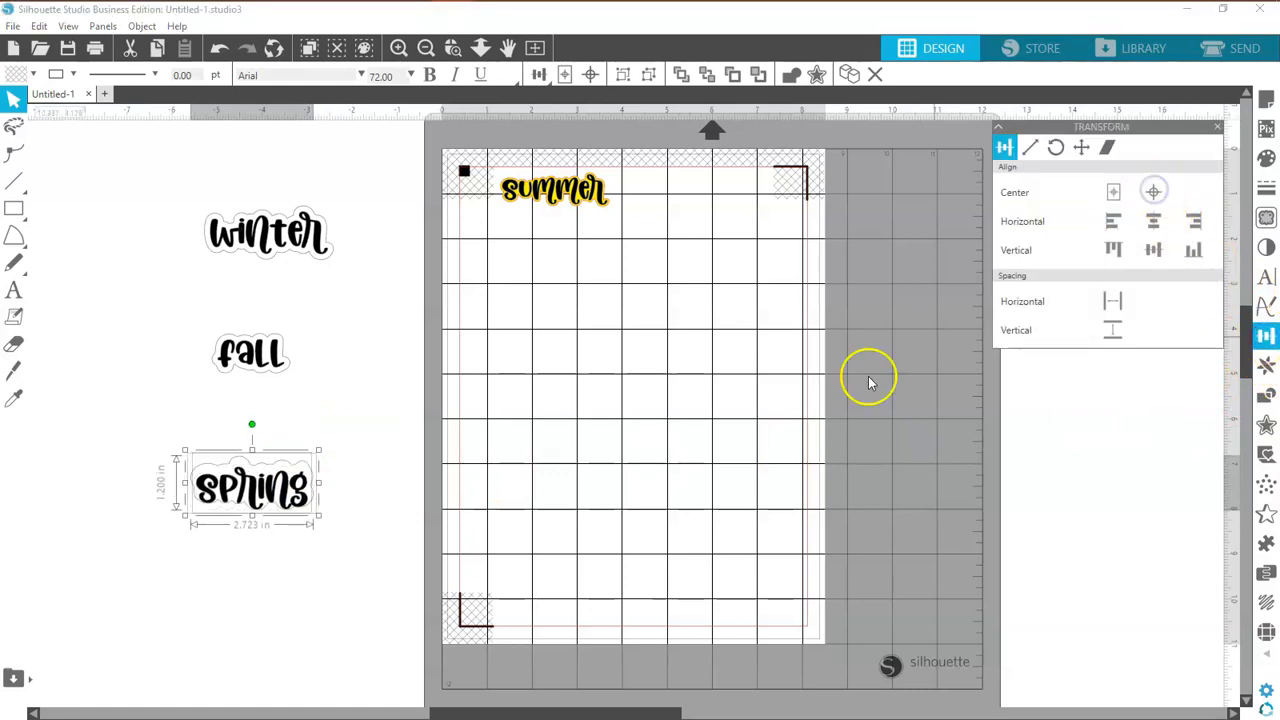
left_click(363, 445)
Step: Move the word Spring off its offset, ungroup its text into letters and group the letters again
left_click_drag(292, 485, 330, 436)
right_click(333, 436)
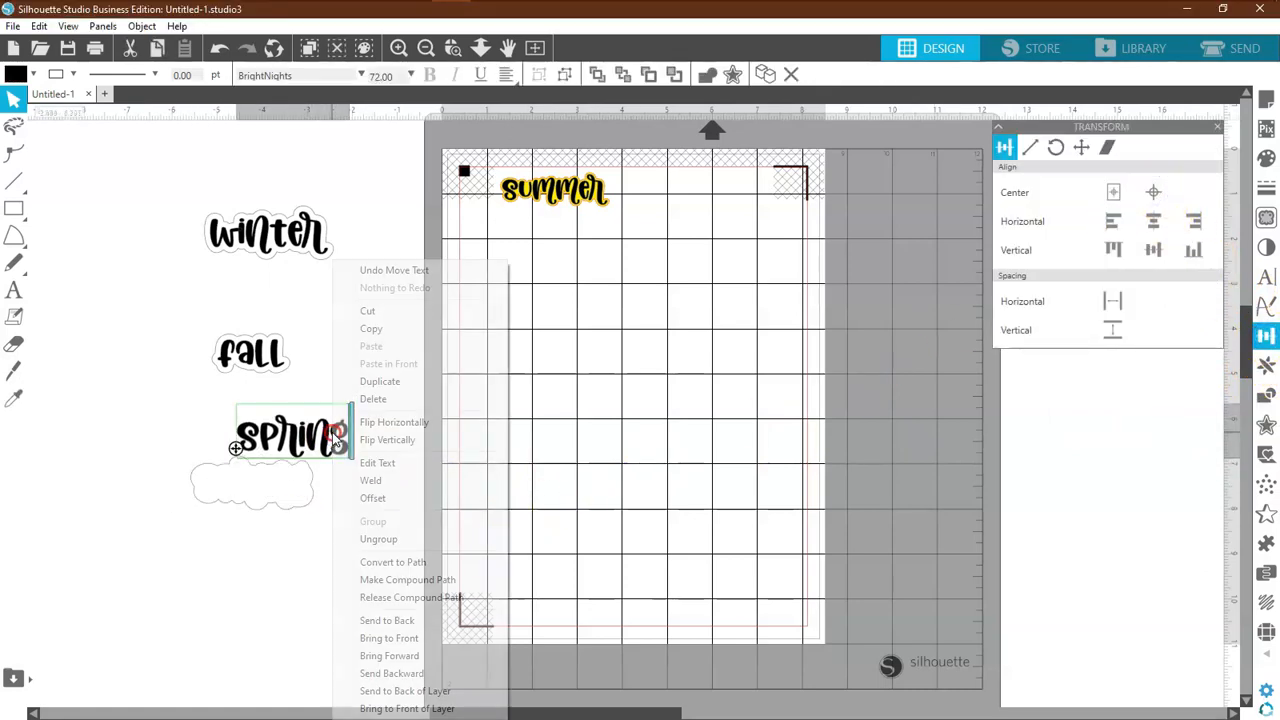
left_click(371, 537)
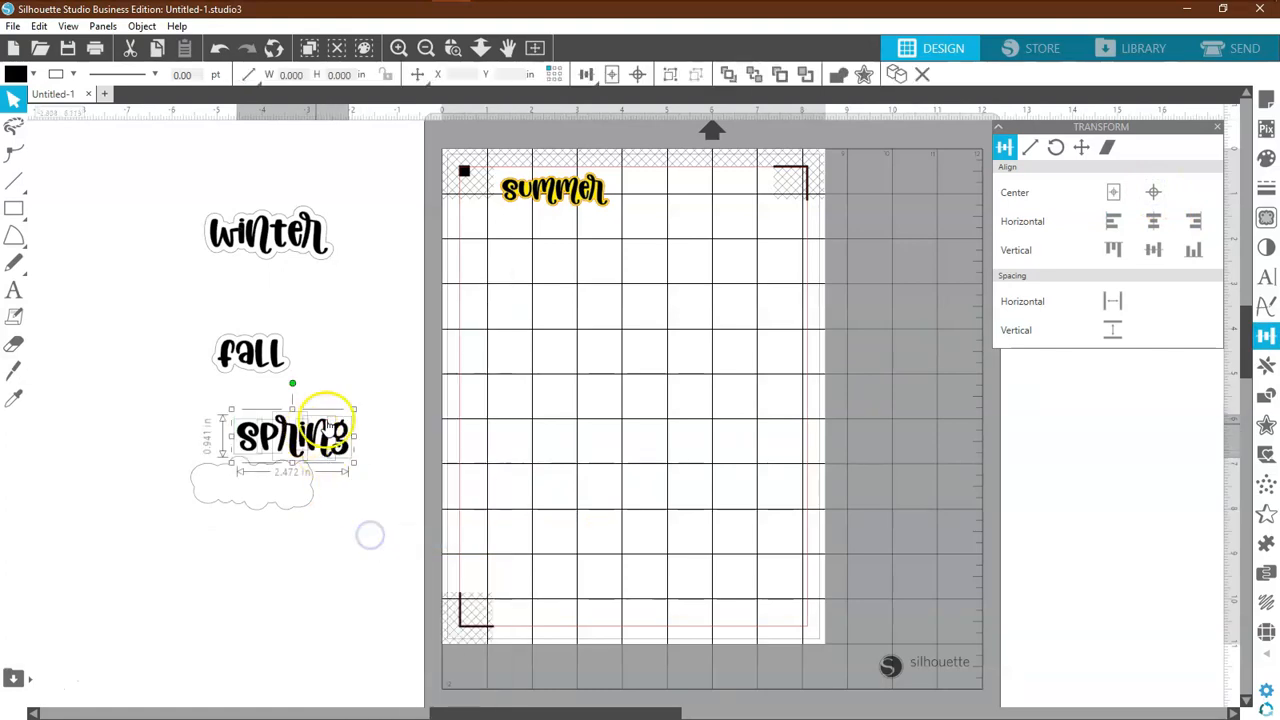
left_click(386, 391)
left_click_drag(389, 401, 232, 443)
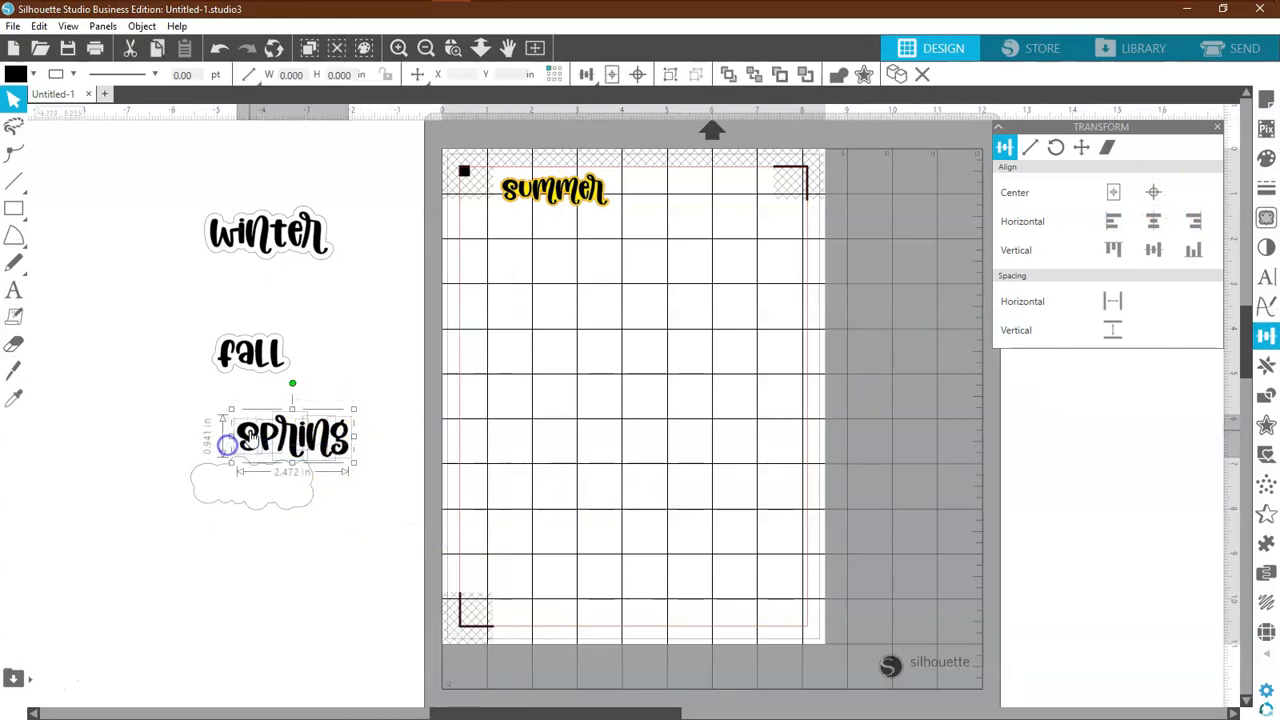
right_click(238, 442)
left_click(276, 536)
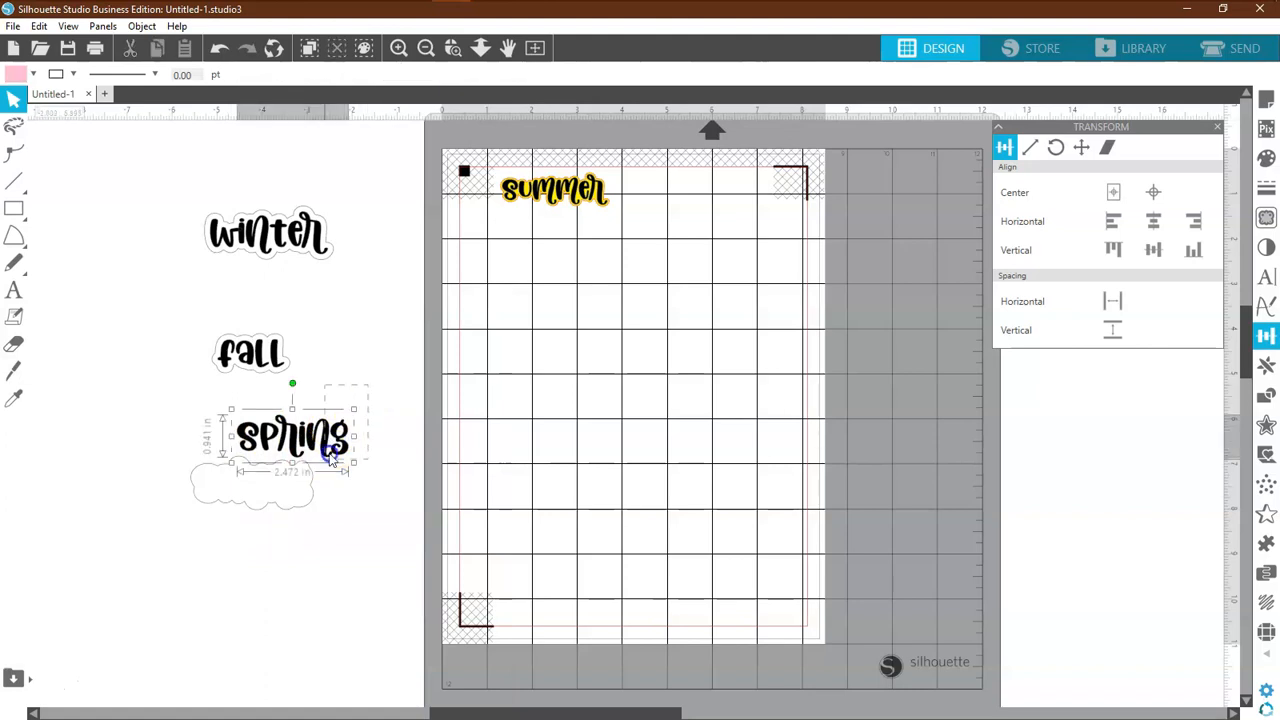
left_click(306, 484, "shift")
left_click(404, 583)
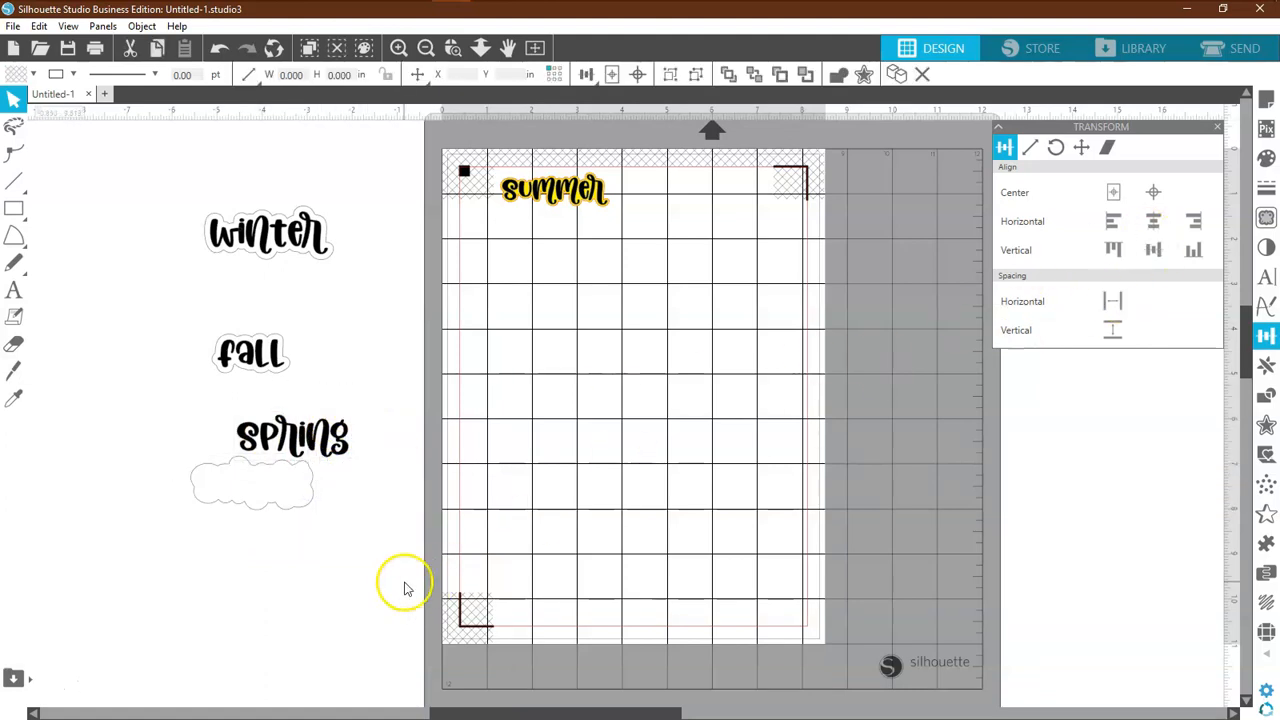
Step: Move the word Fall beside its offset, ungroup its text into letters and regroup them
left_click_drag(271, 356, 373, 345)
right_click(378, 366)
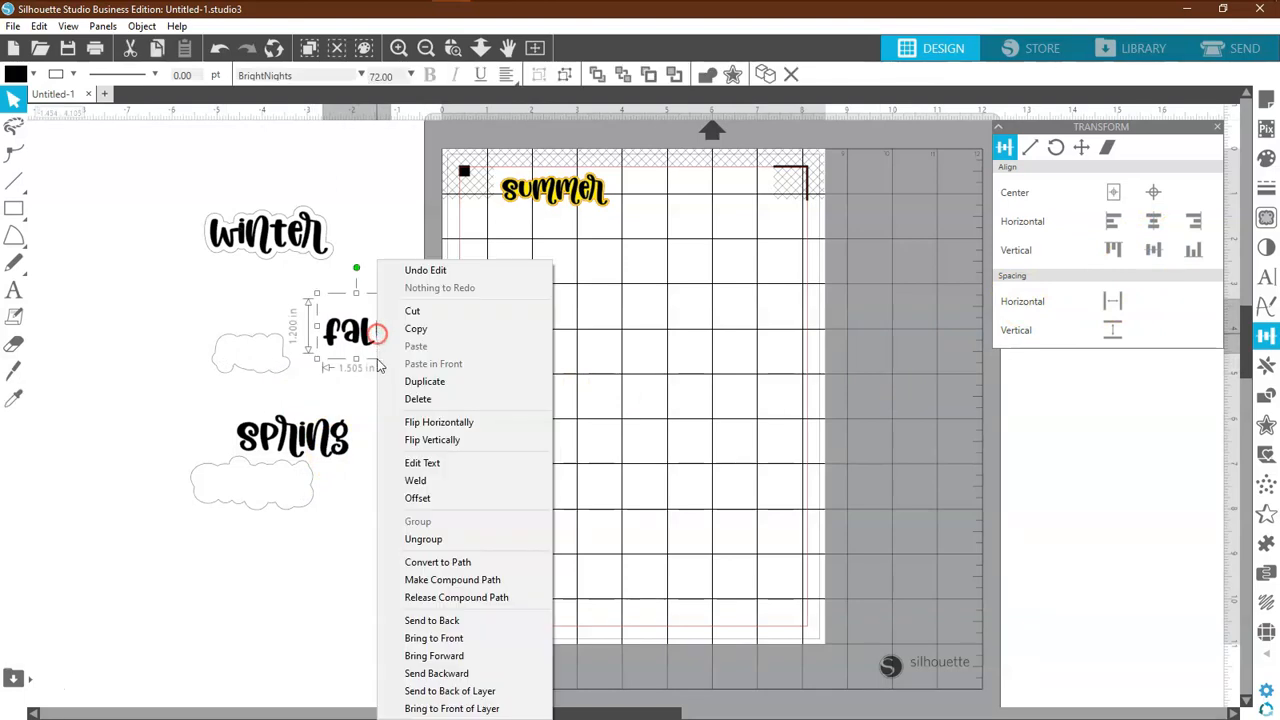
left_click(423, 539)
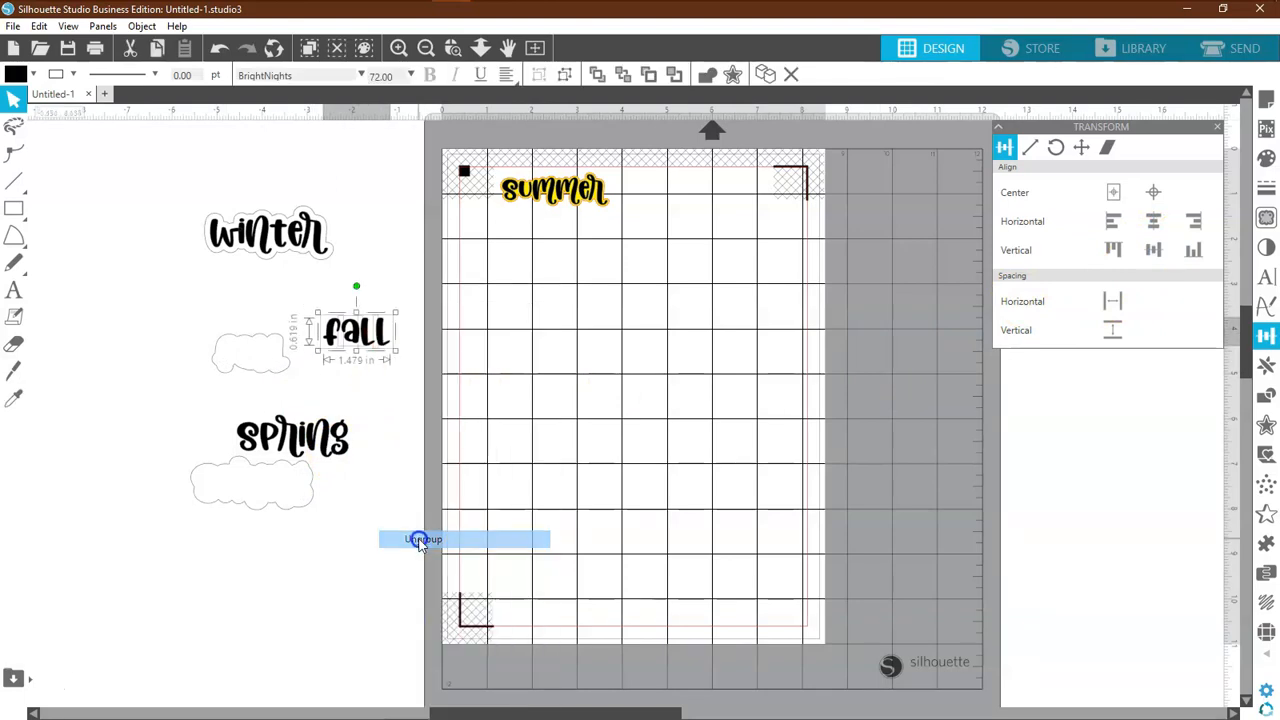
right_click(333, 337)
left_click(370, 541)
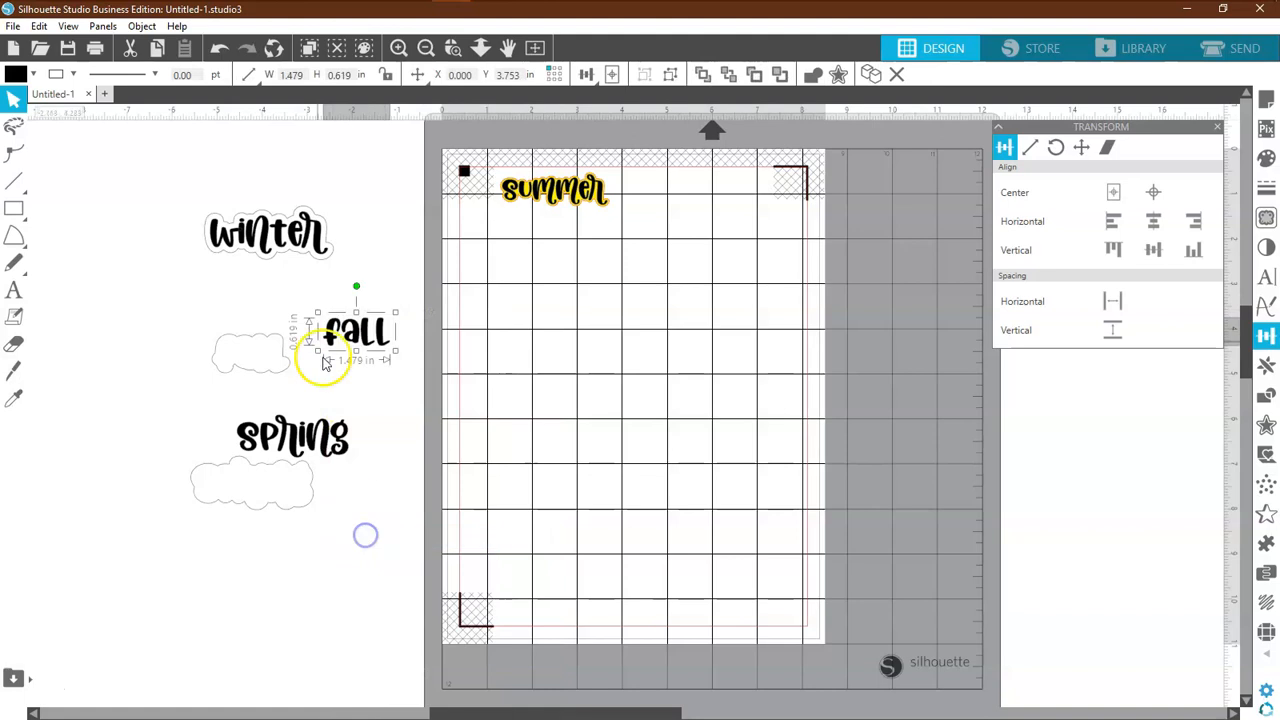
Step: Move the word Winter off its offset, ungroup its text into letters and group the letters again
left_click_drag(310, 247, 458, 255)
right_click(458, 255)
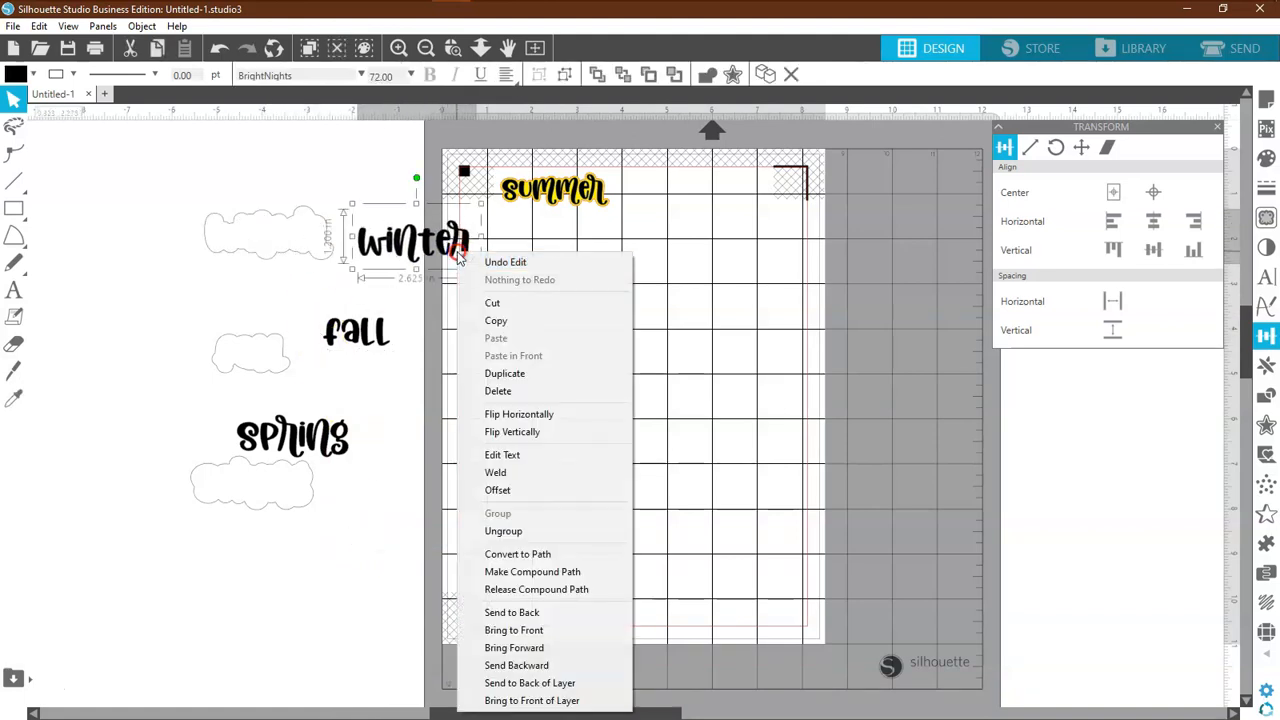
left_click(497, 531)
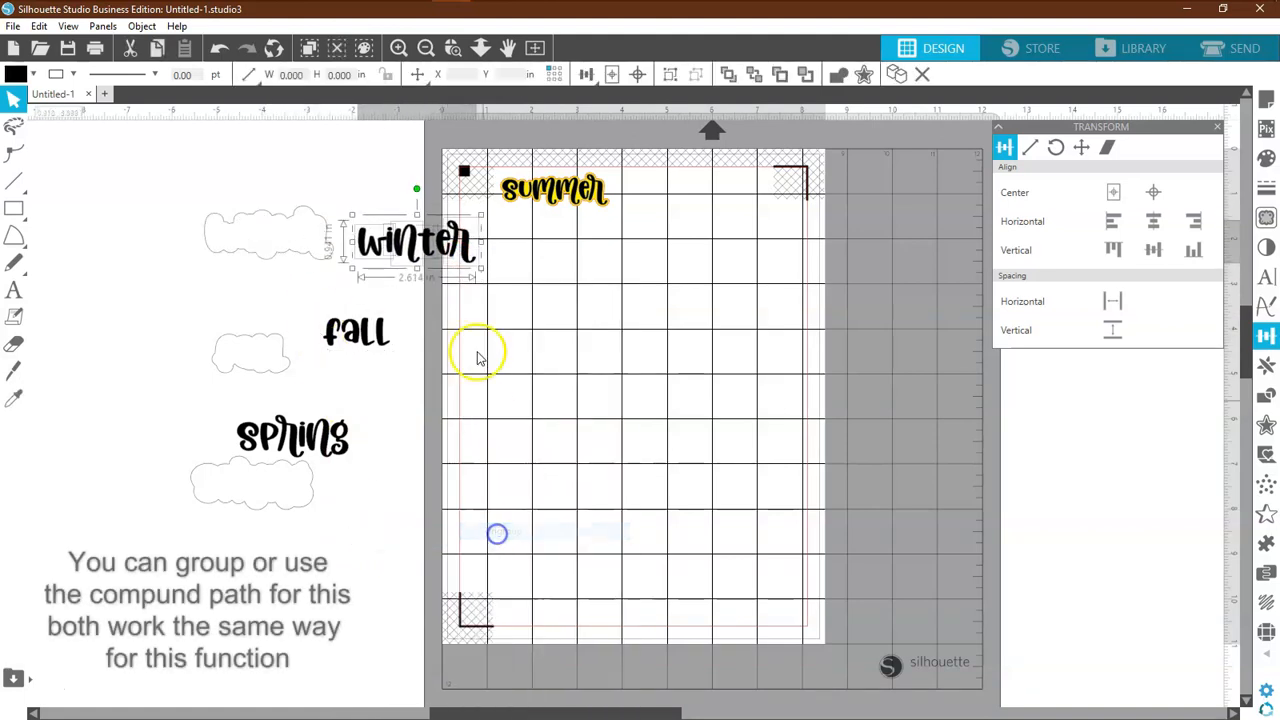
right_click(420, 244)
left_click(474, 511)
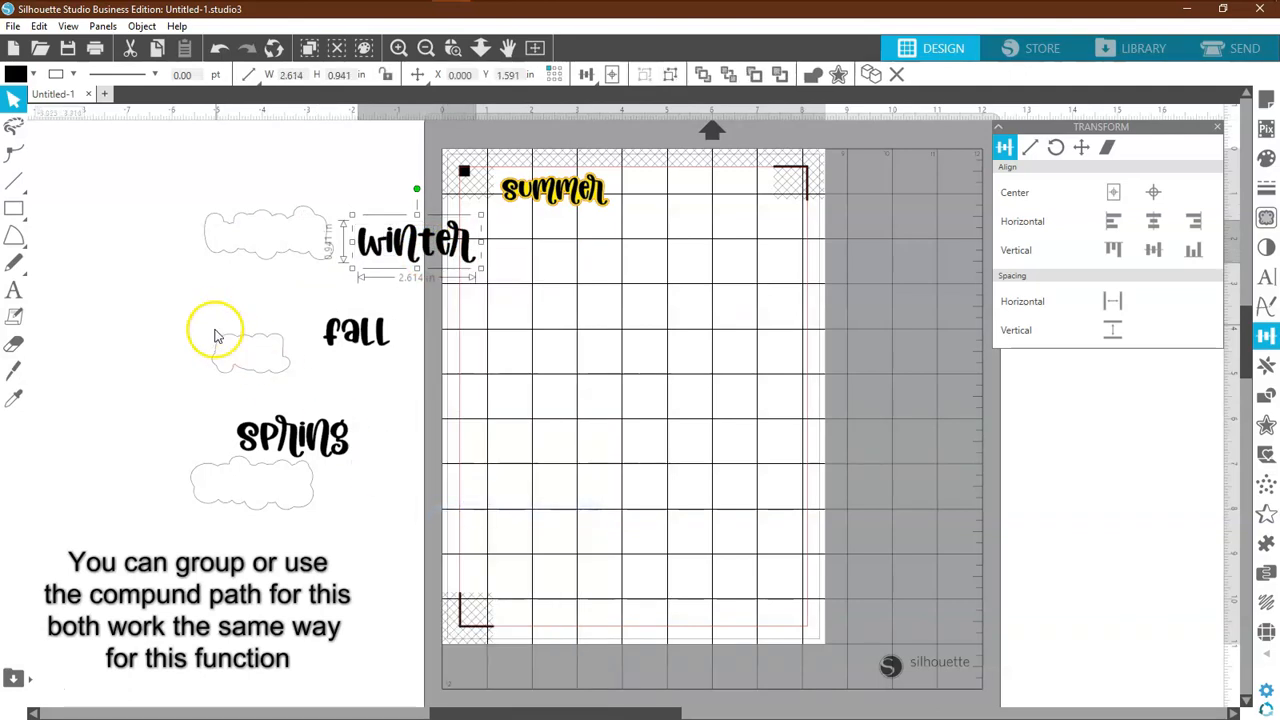
Step: Select the Winter, Fall and Spring offsets together and set their line color to red
left_click_drag(180, 203, 216, 516)
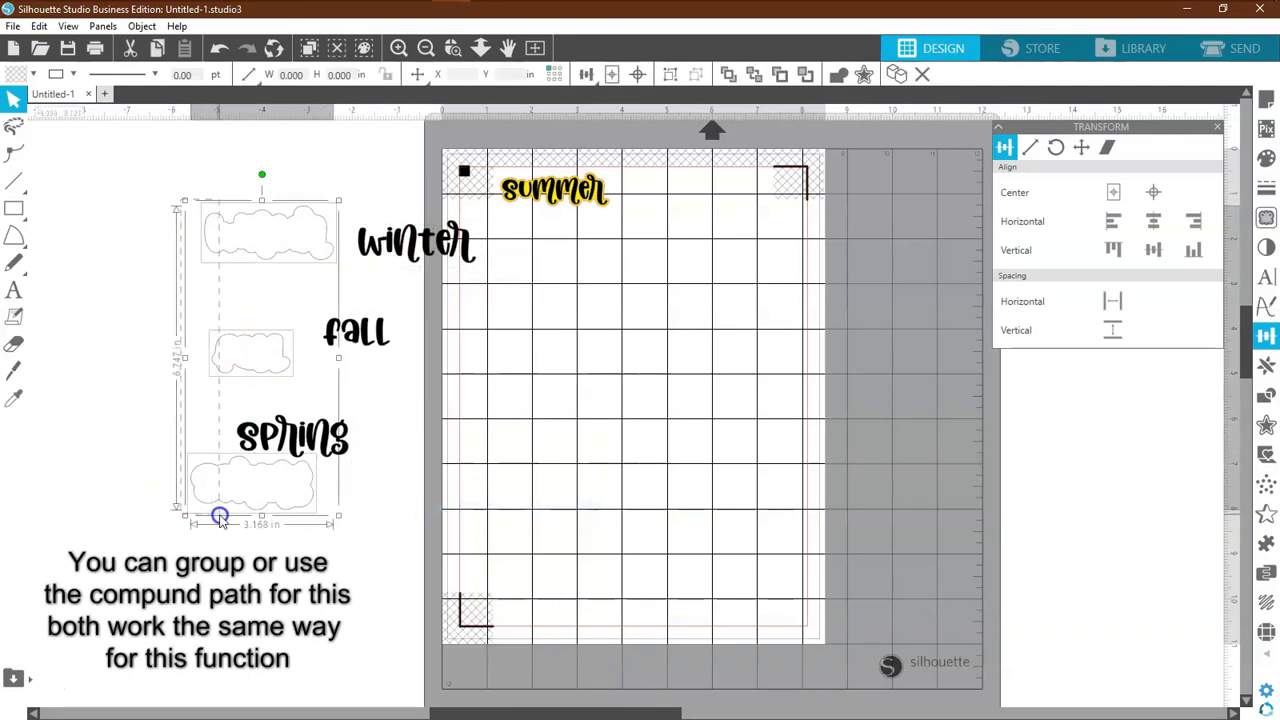
left_click(72, 79)
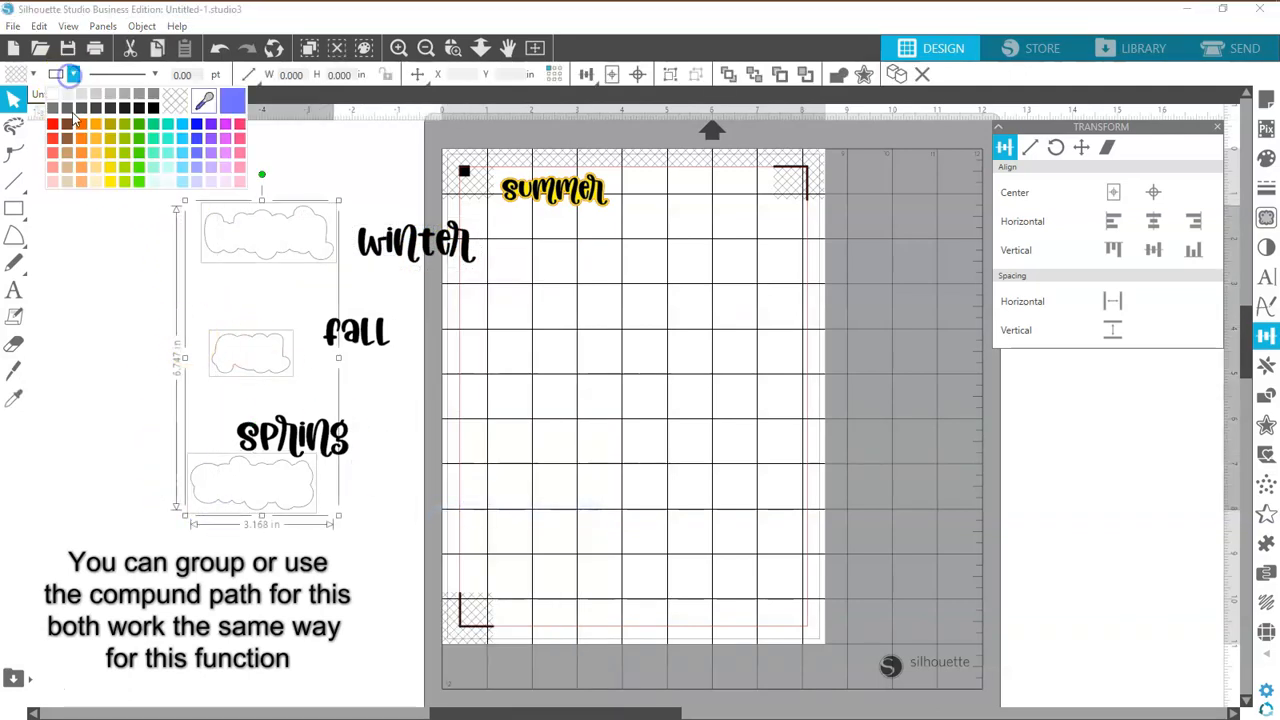
left_click(48, 118)
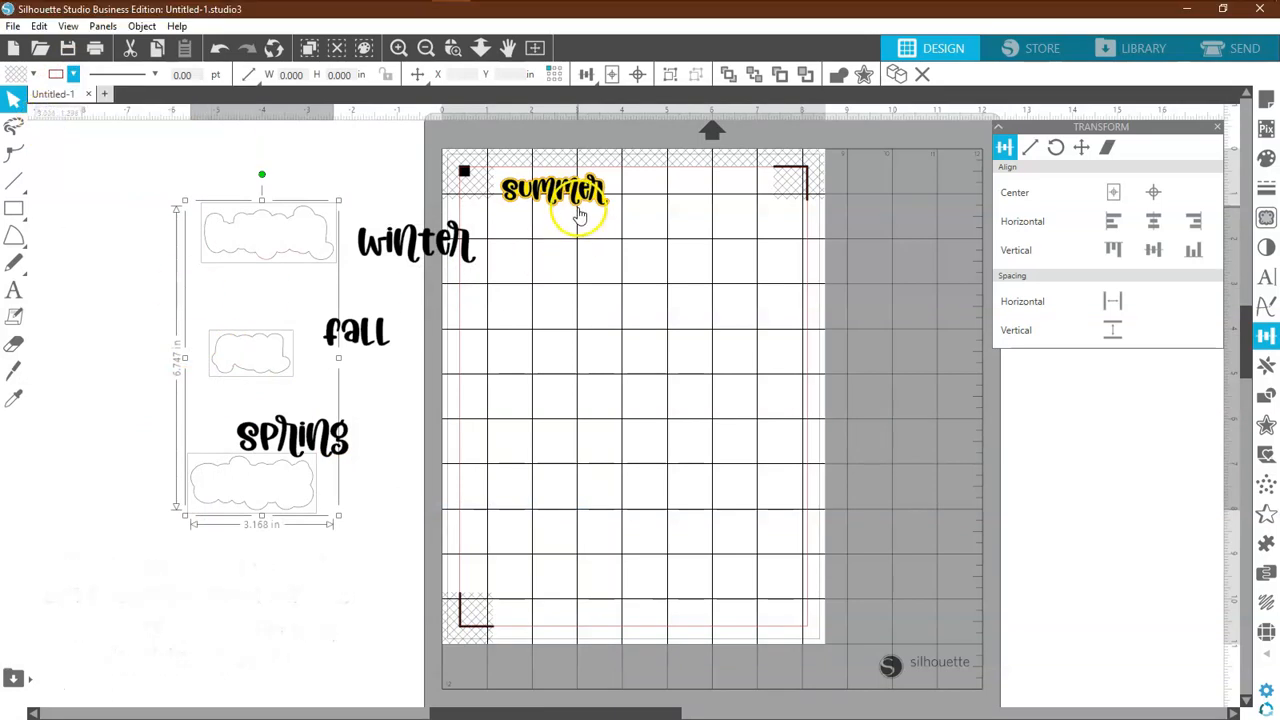
left_click(443, 377)
Step: Place the word Spring back over its offset and align the centers of the two
left_click_drag(328, 436, 302, 473)
left_click_drag(334, 438, 296, 490)
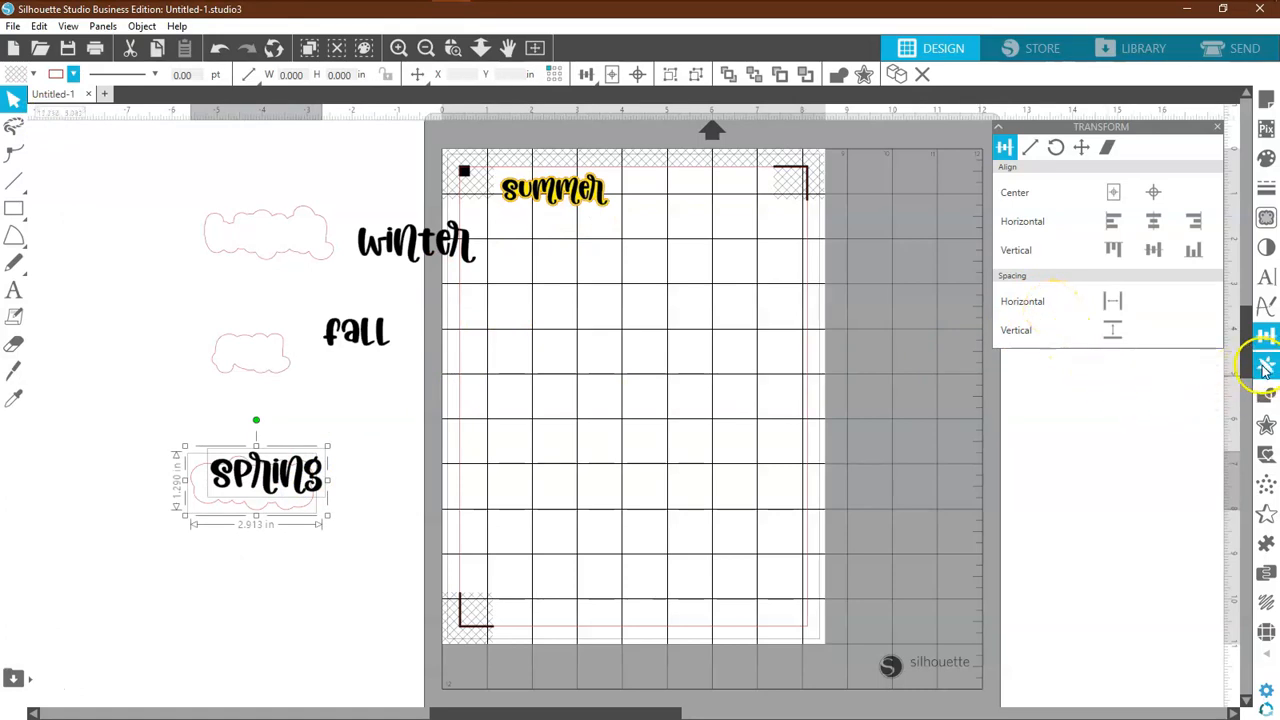
left_click(1153, 193)
right_click(316, 480)
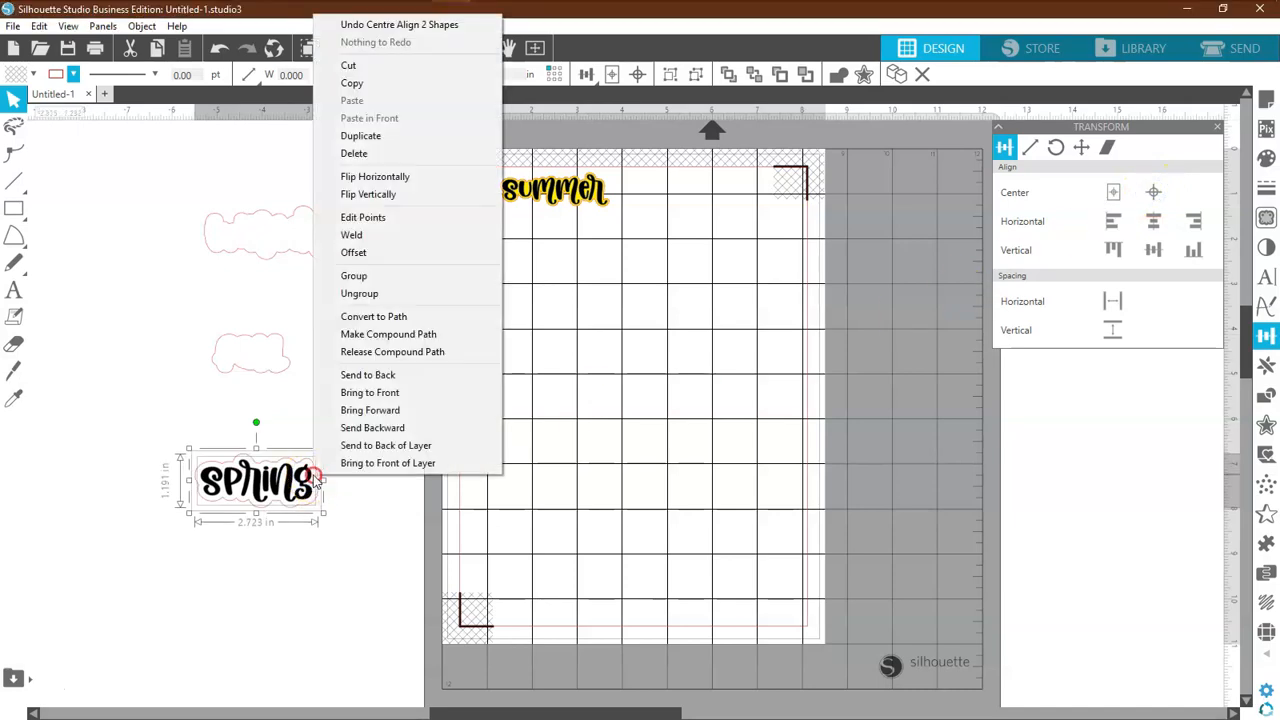
left_click(230, 403)
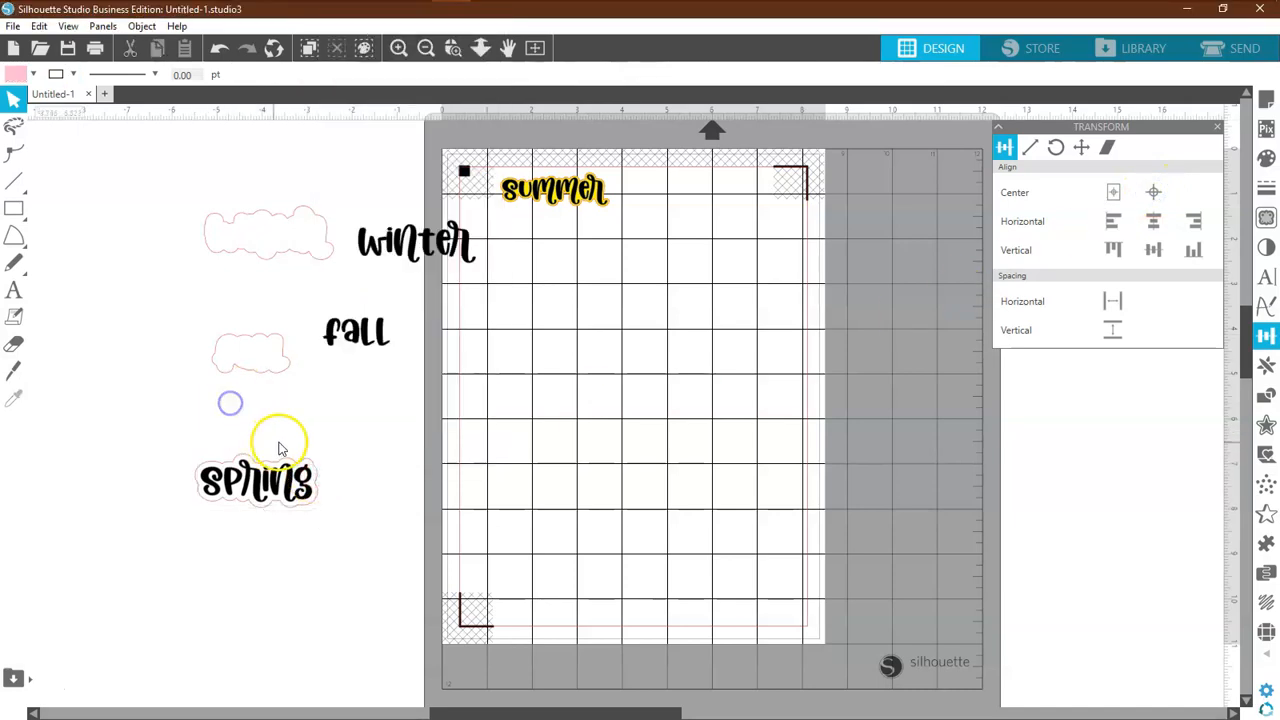
Step: Fill Spring's offset with light pink and group it with the word
left_click(302, 465)
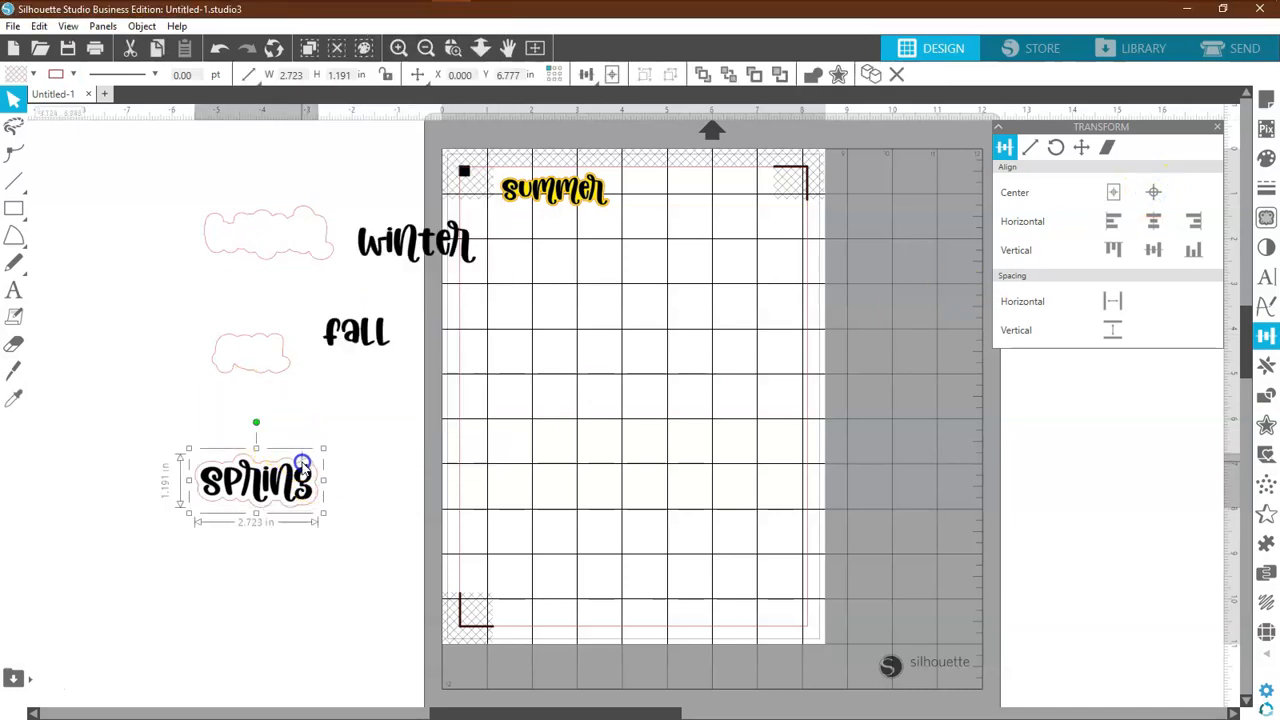
left_click(27, 75)
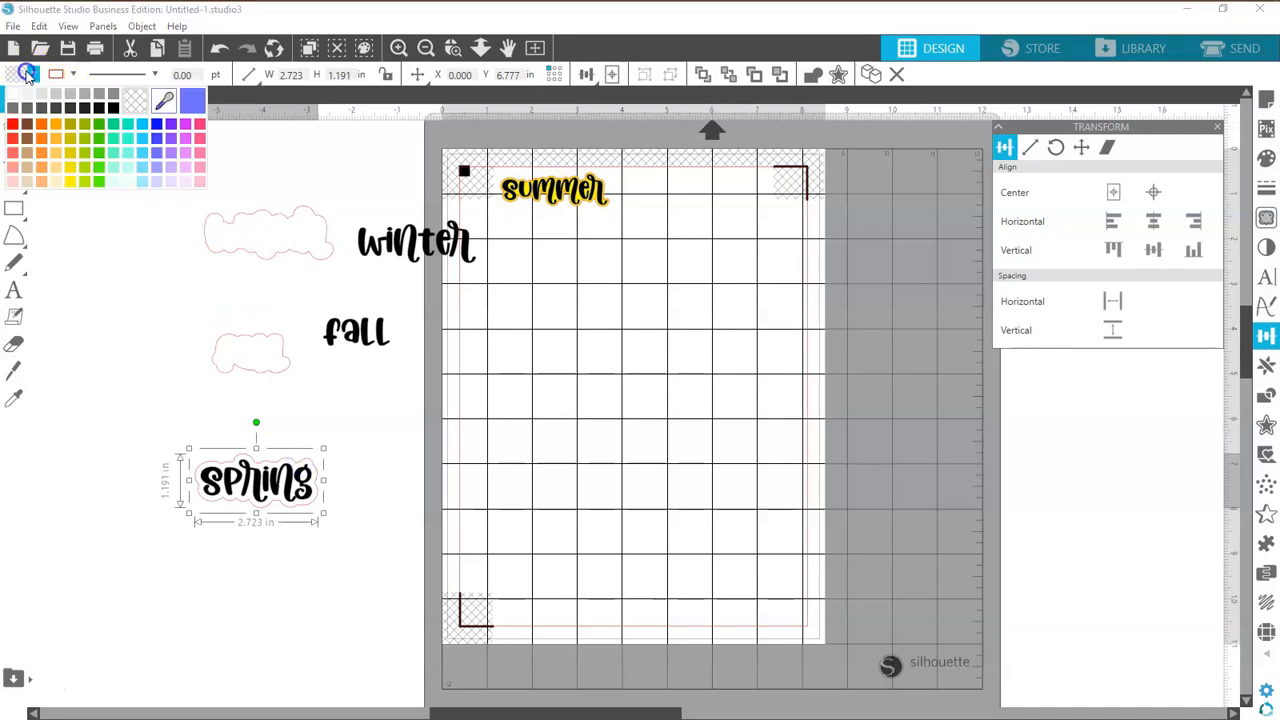
left_click(75, 205)
left_click(35, 75)
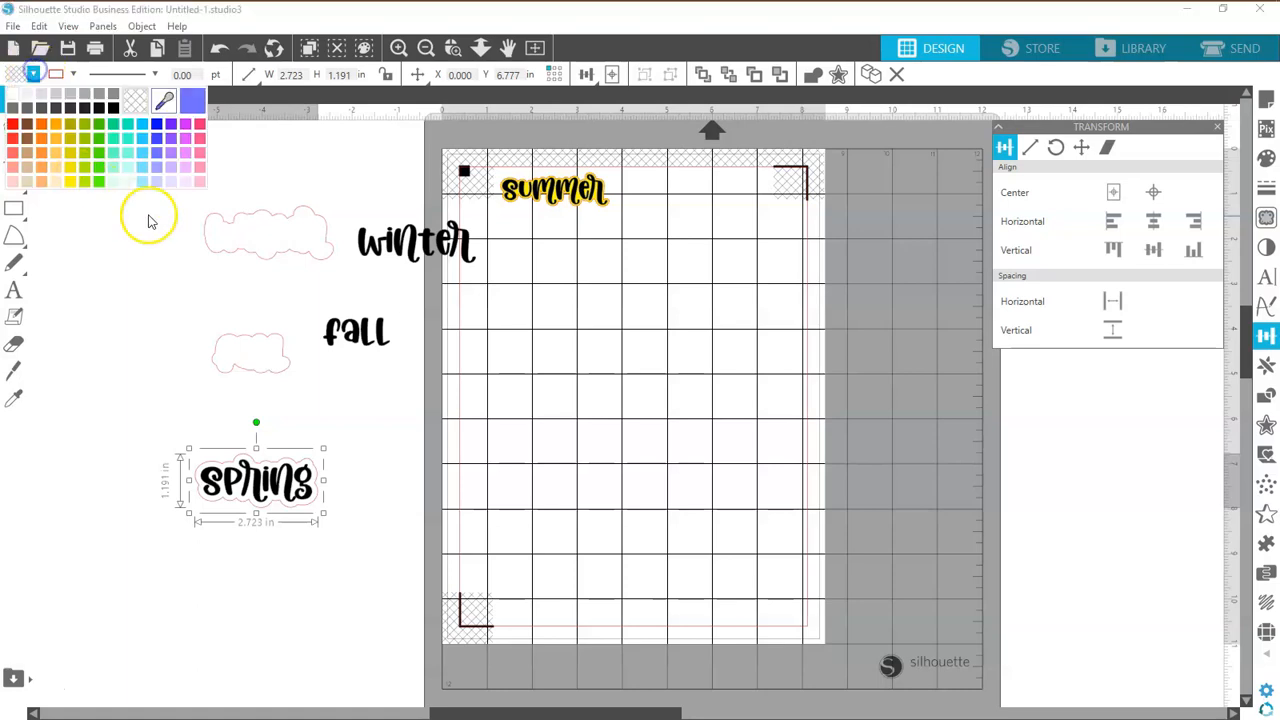
left_click(205, 180)
left_click(177, 257)
left_click(250, 482)
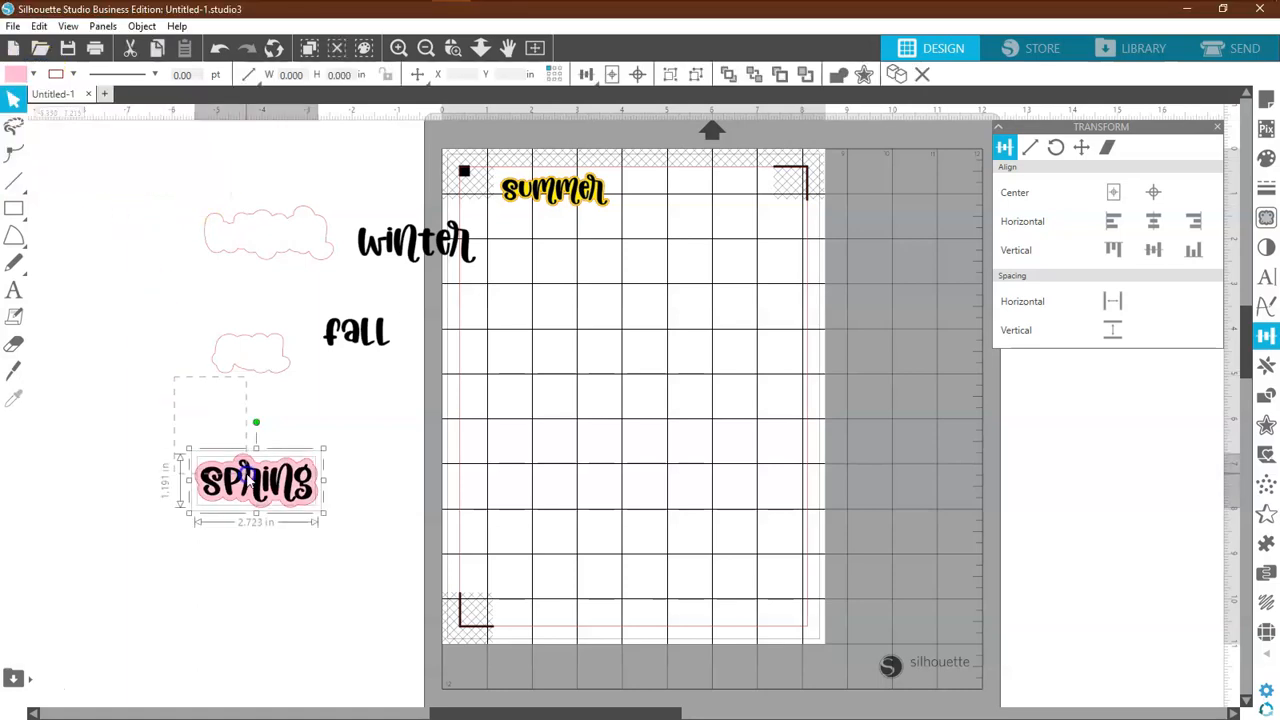
right_click(248, 482)
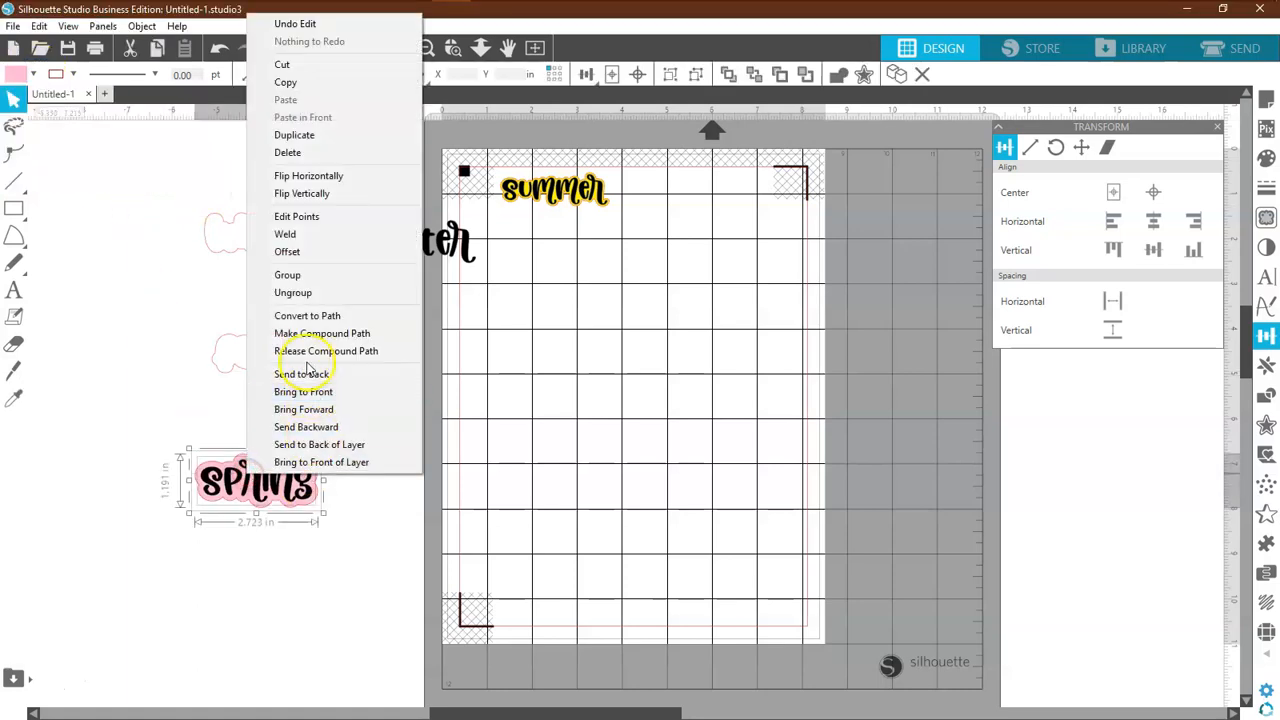
left_click(288, 275)
Step: Place the word Fall back over its offset and align the centers of the two
left_click_drag(358, 340, 265, 360)
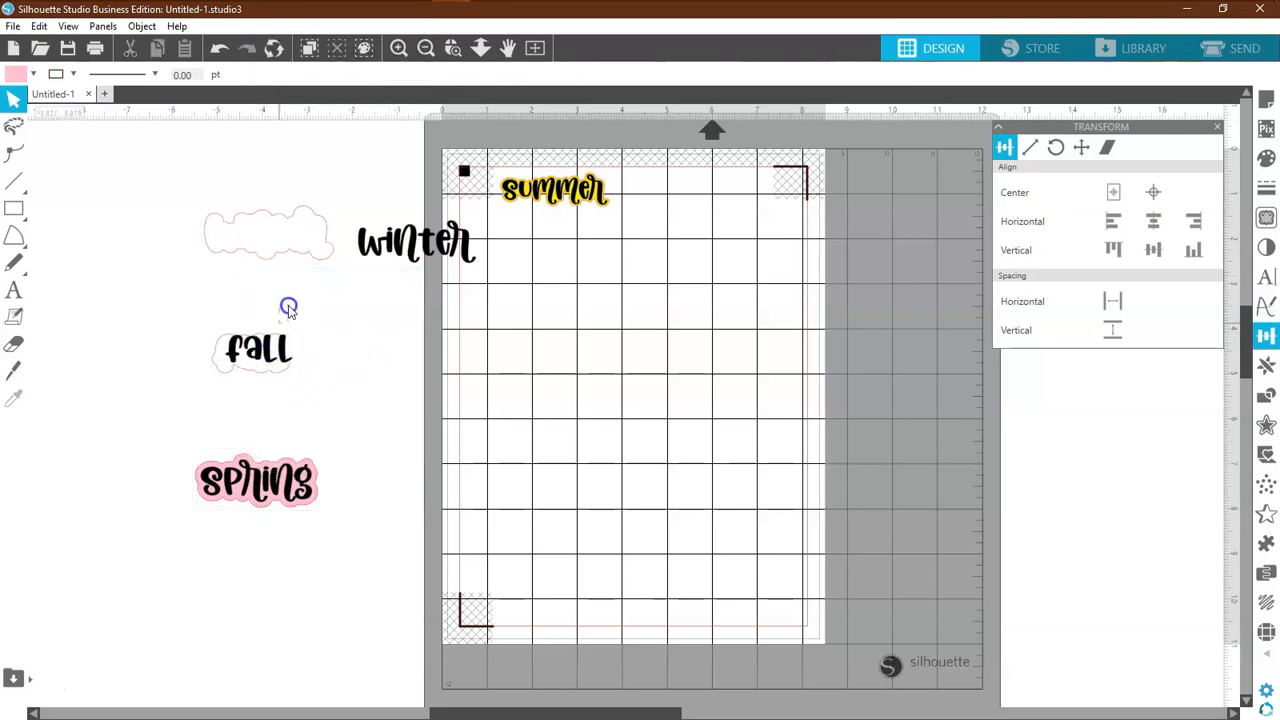
left_click_drag(286, 303, 195, 392)
left_click(1153, 191)
left_click(281, 312)
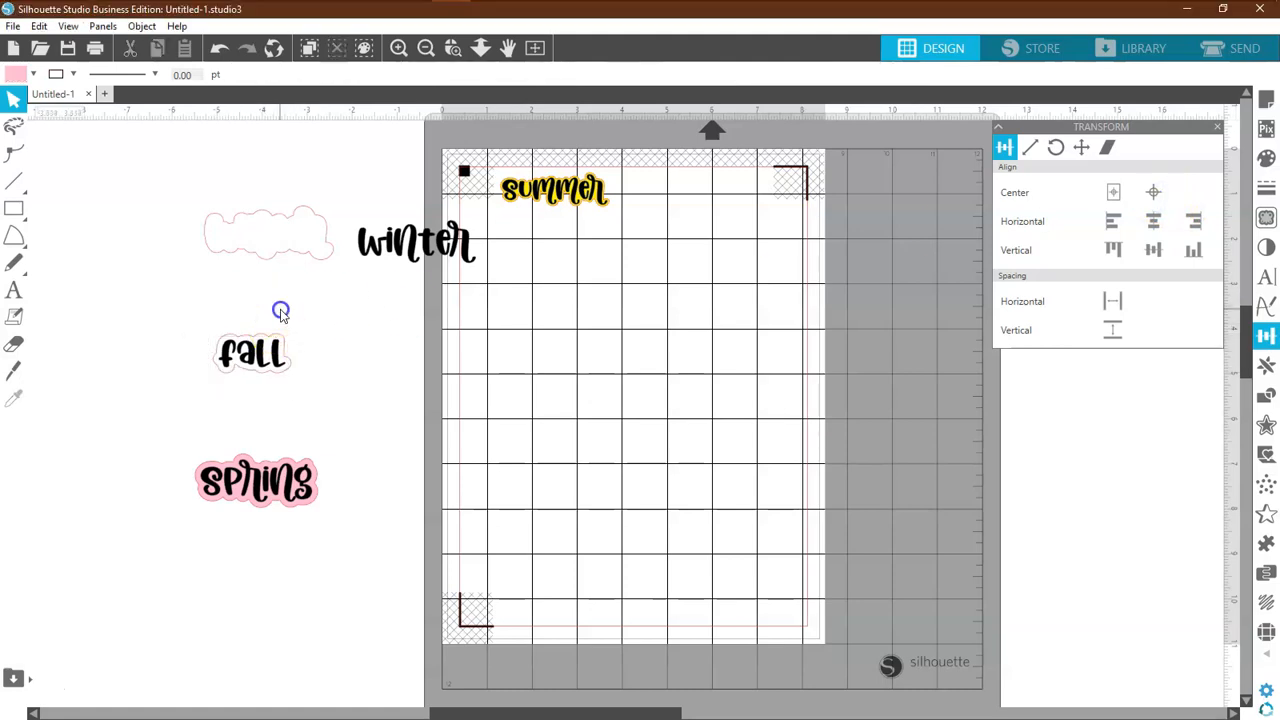
Step: Fill Fall's offset with orange and group it with the word
left_click(281, 336)
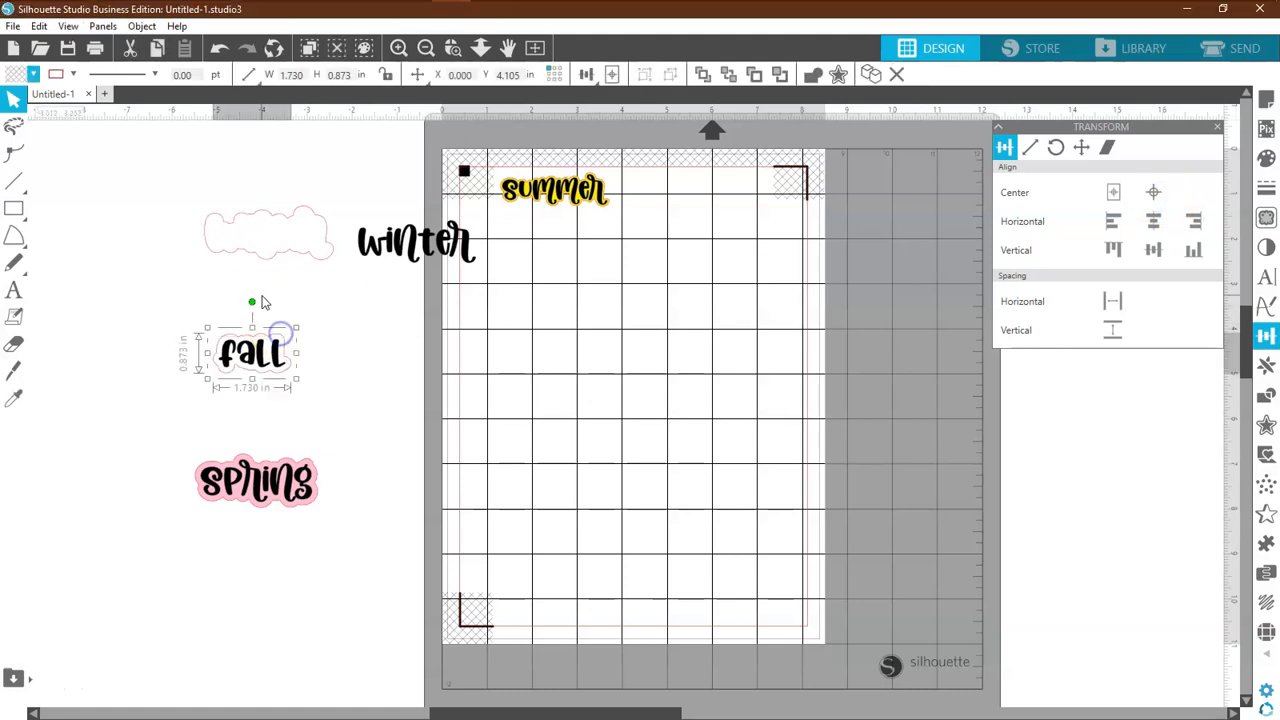
left_click(31, 74)
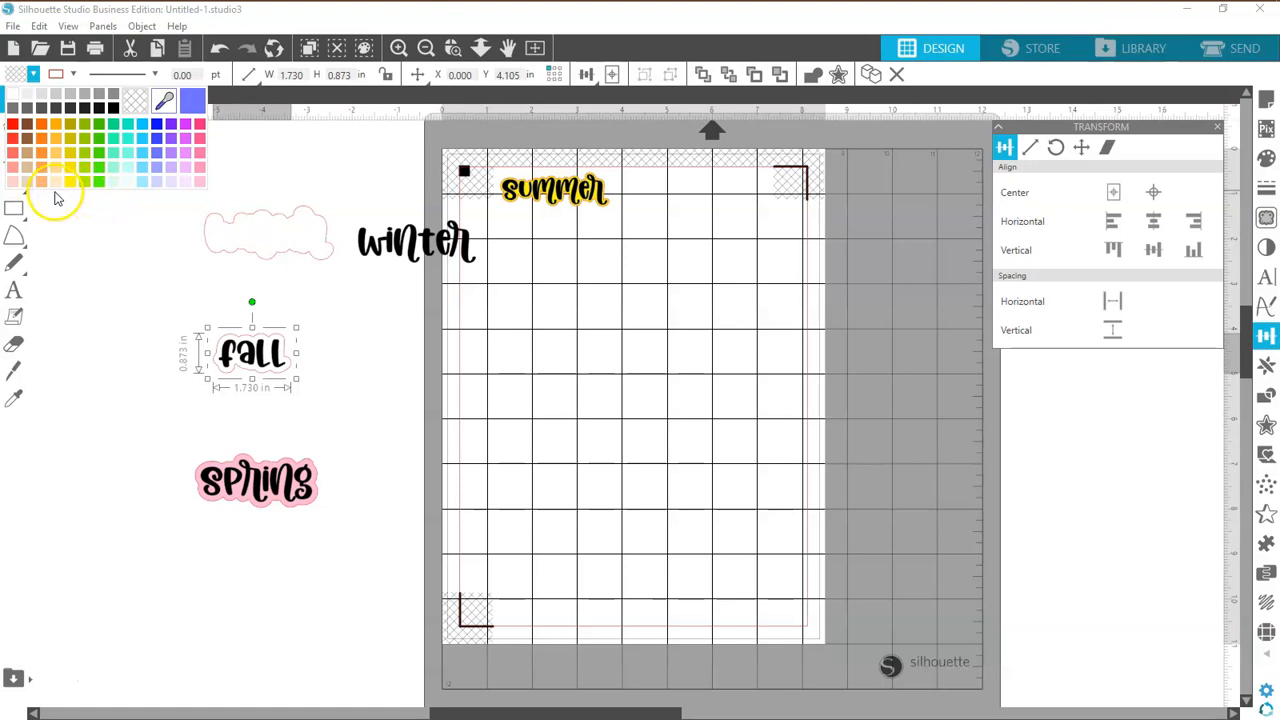
left_click(39, 142)
left_click(143, 329)
left_click(255, 355)
right_click(262, 366)
left_click(307, 520)
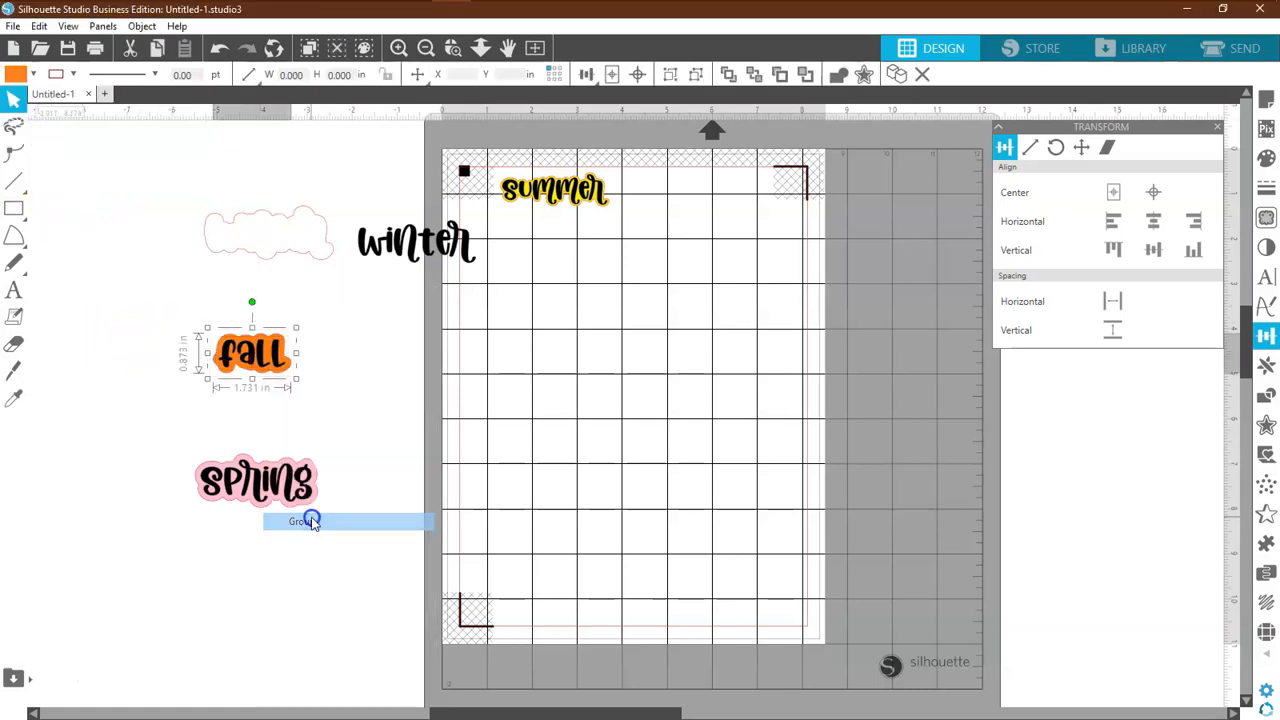
Step: Move the word Winter back over its offset and fill the offset with red
left_click_drag(428, 247, 308, 240)
left_click_drag(333, 199, 287, 226)
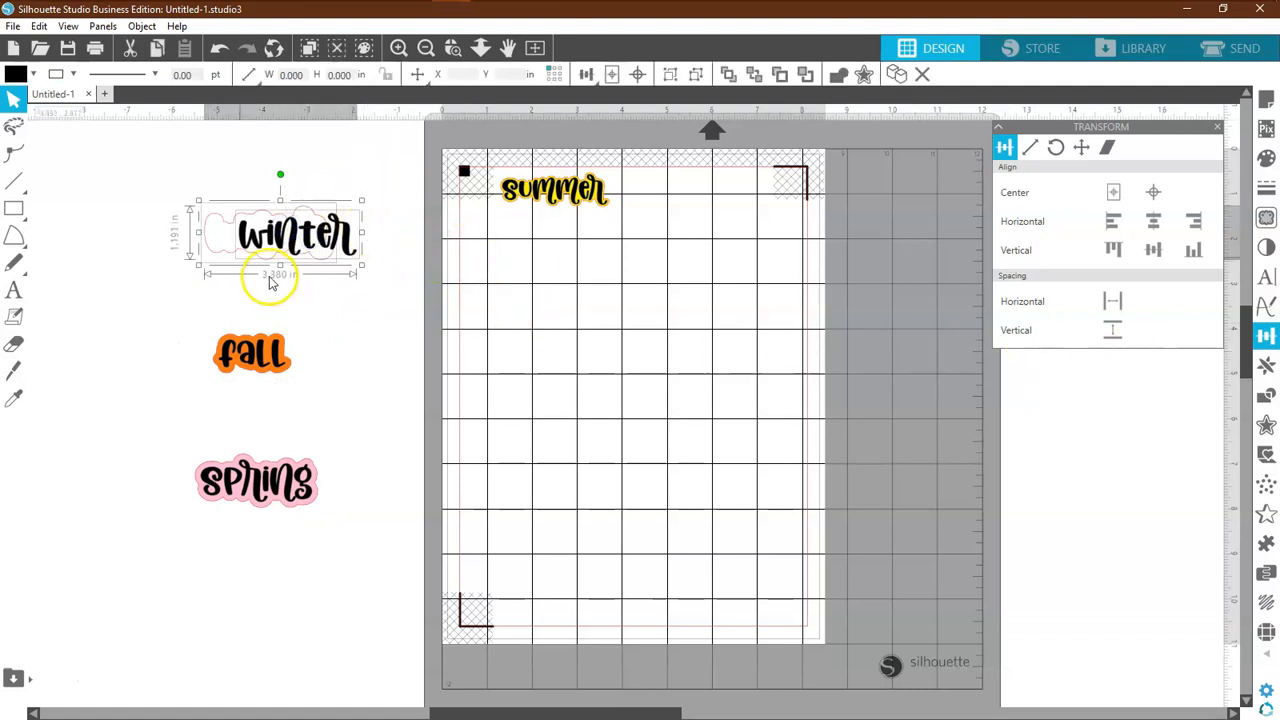
left_click(163, 237)
left_click_drag(203, 240, 200, 236)
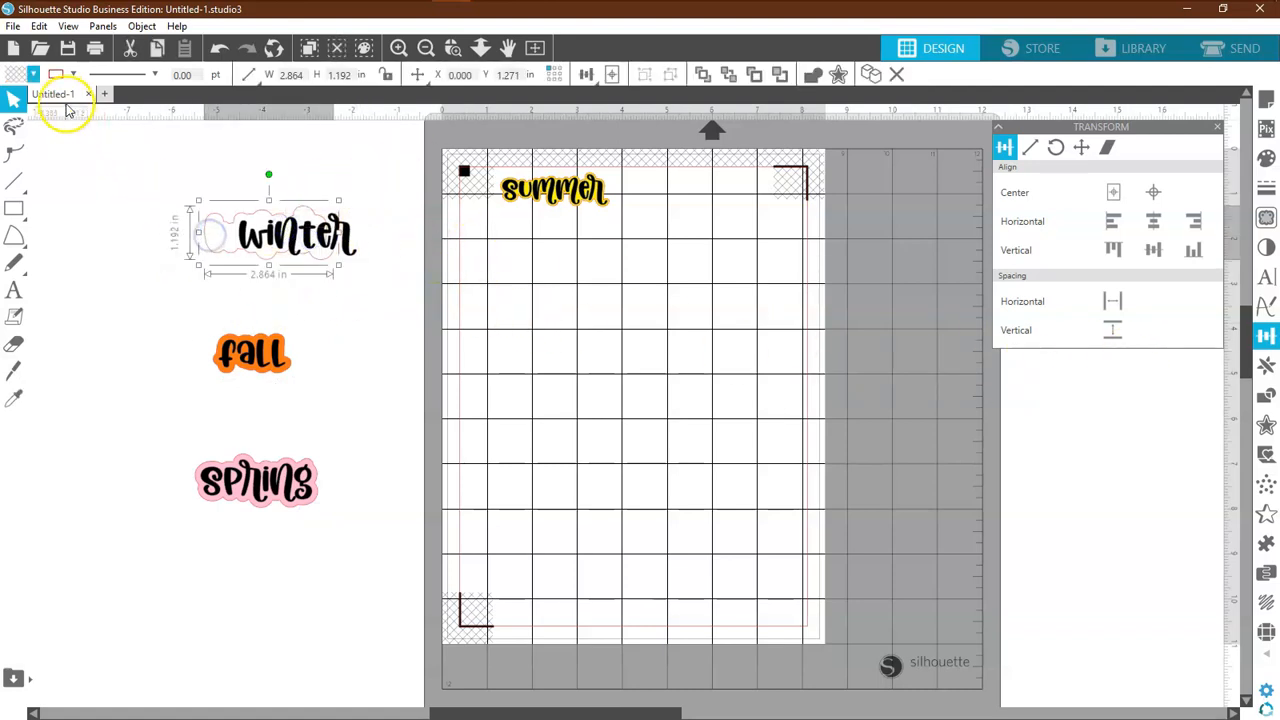
left_click(35, 77)
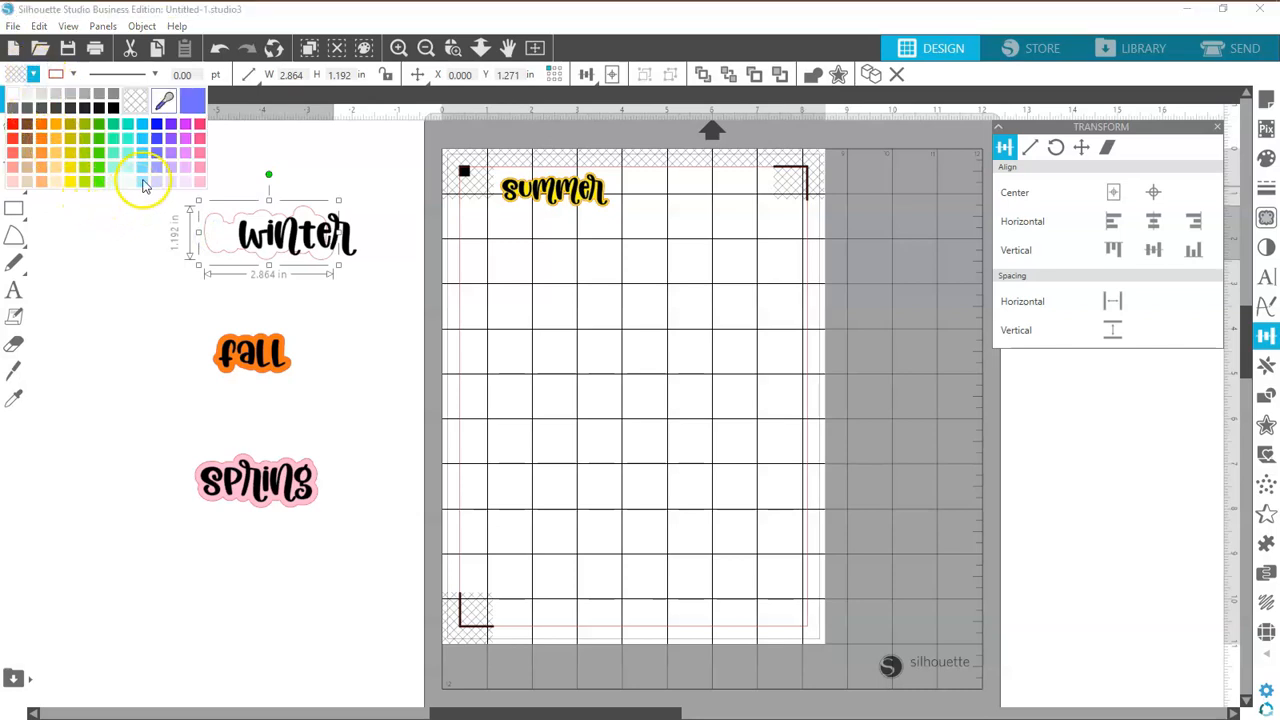
left_click(12, 128)
Step: Align the centers of the word Winter and its red offset and group the two
left_click(290, 248)
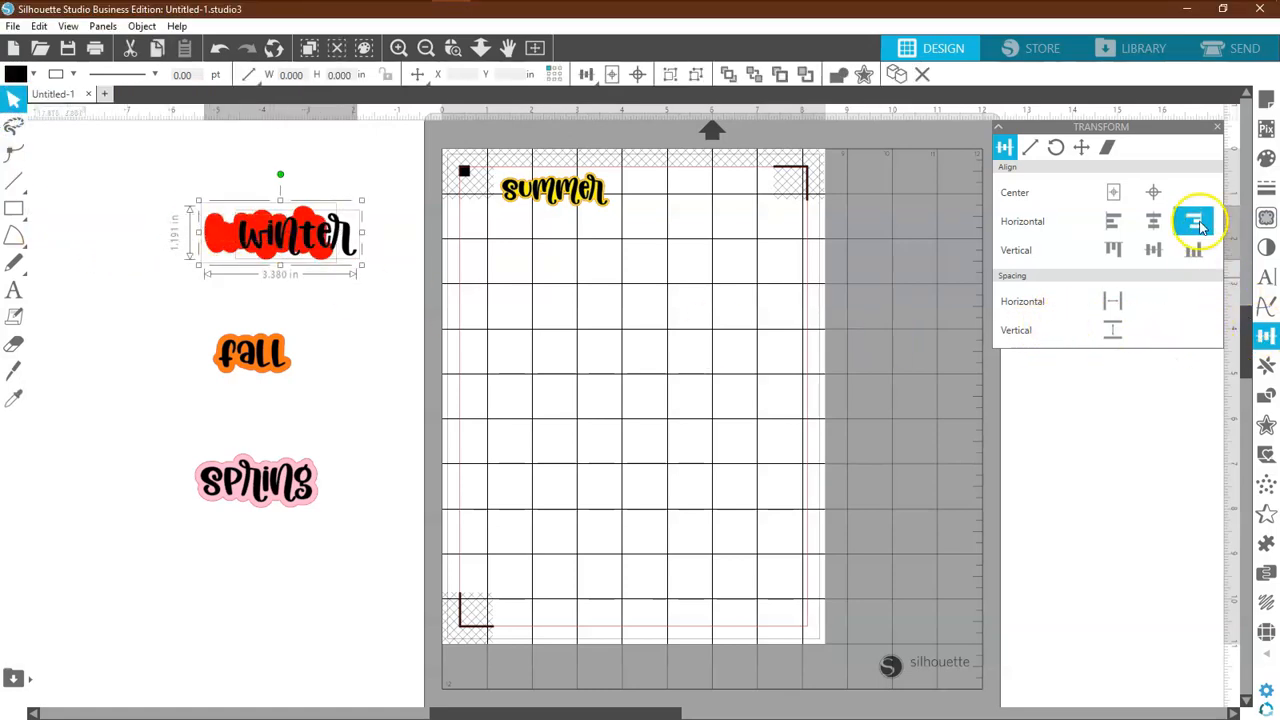
left_click(1113, 192)
right_click(298, 240)
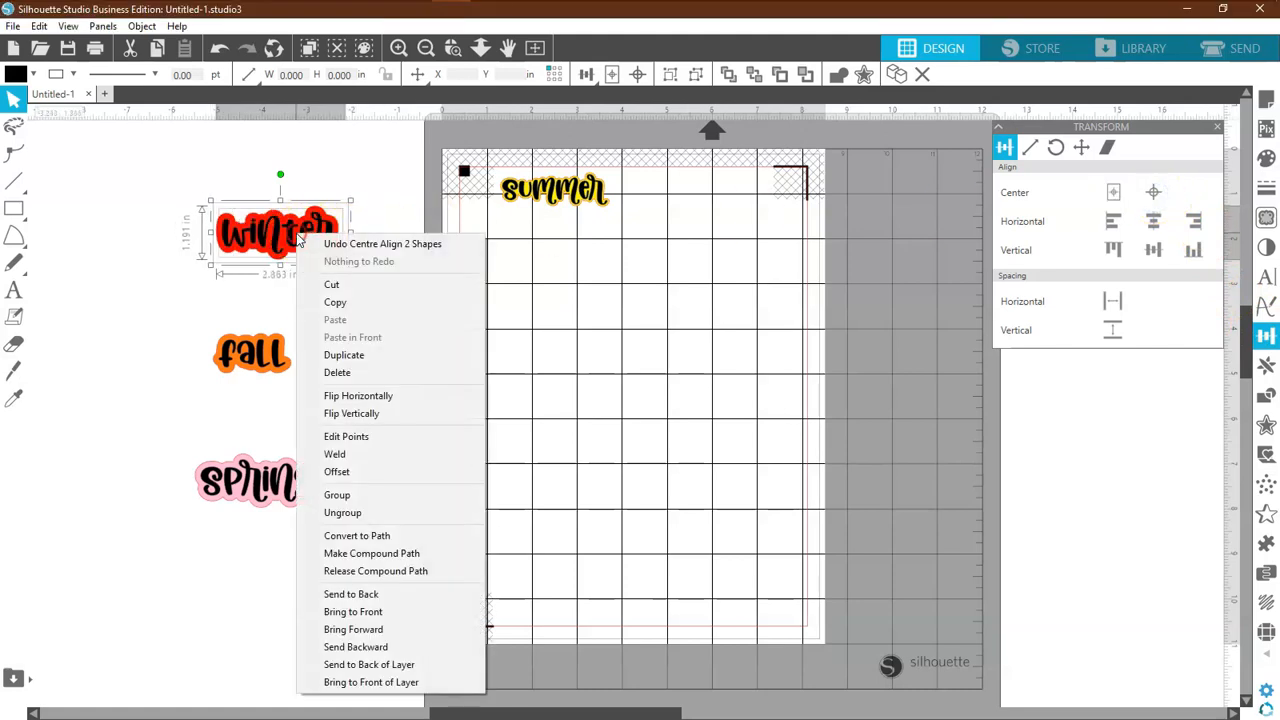
left_click(346, 497)
Step: Move the Winter design onto the page below Summer and scale it to 0.75 in high with proportions locked
left_click_drag(320, 254, 593, 288)
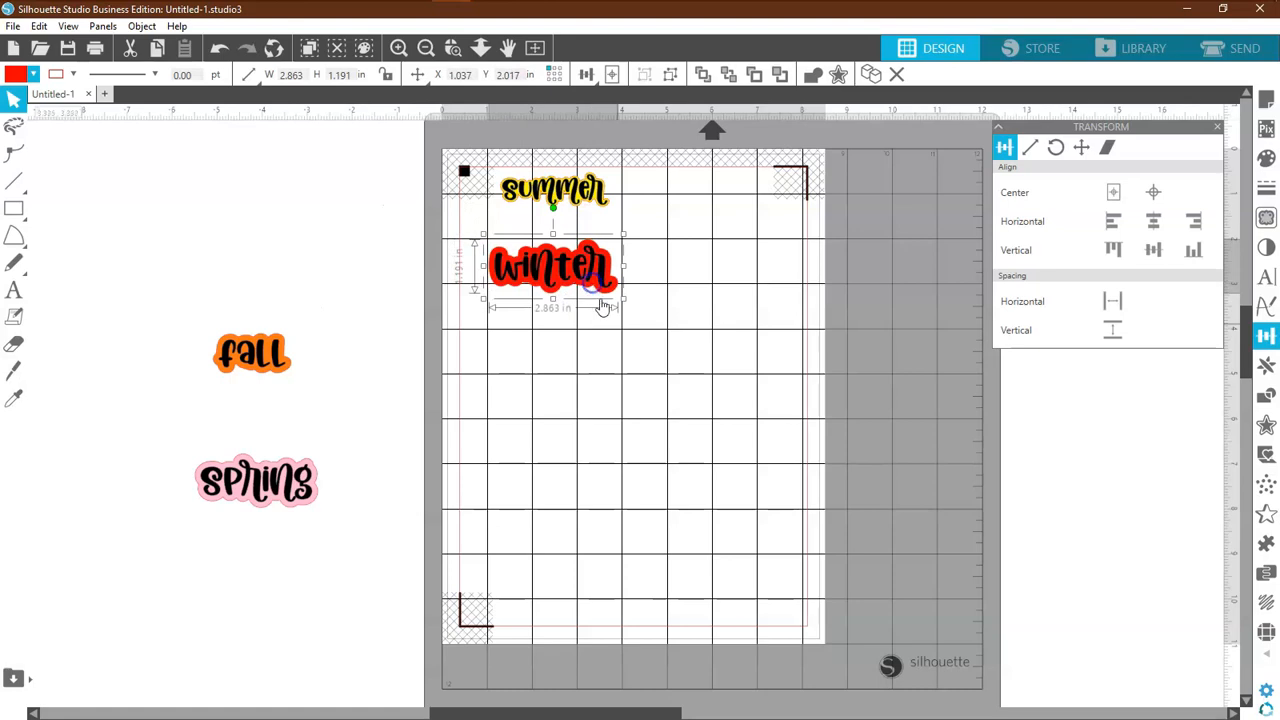
left_click(1029, 147)
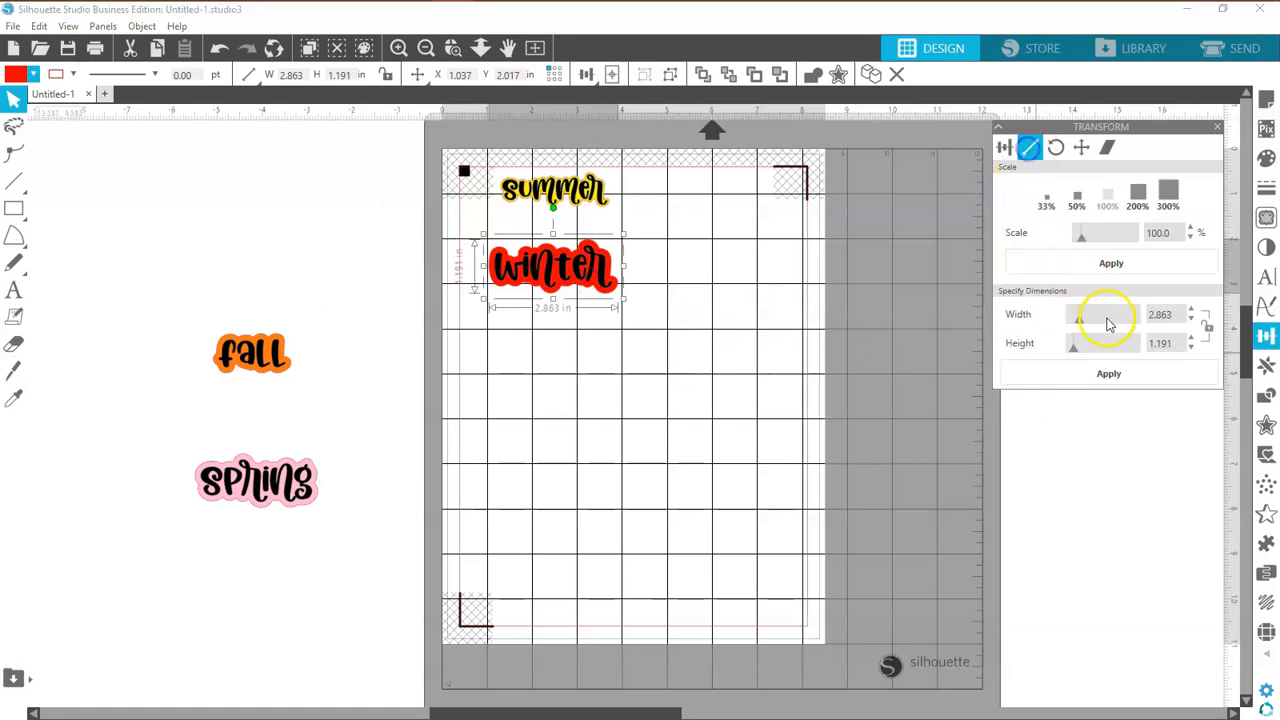
left_click(1205, 330)
left_click(1108, 358)
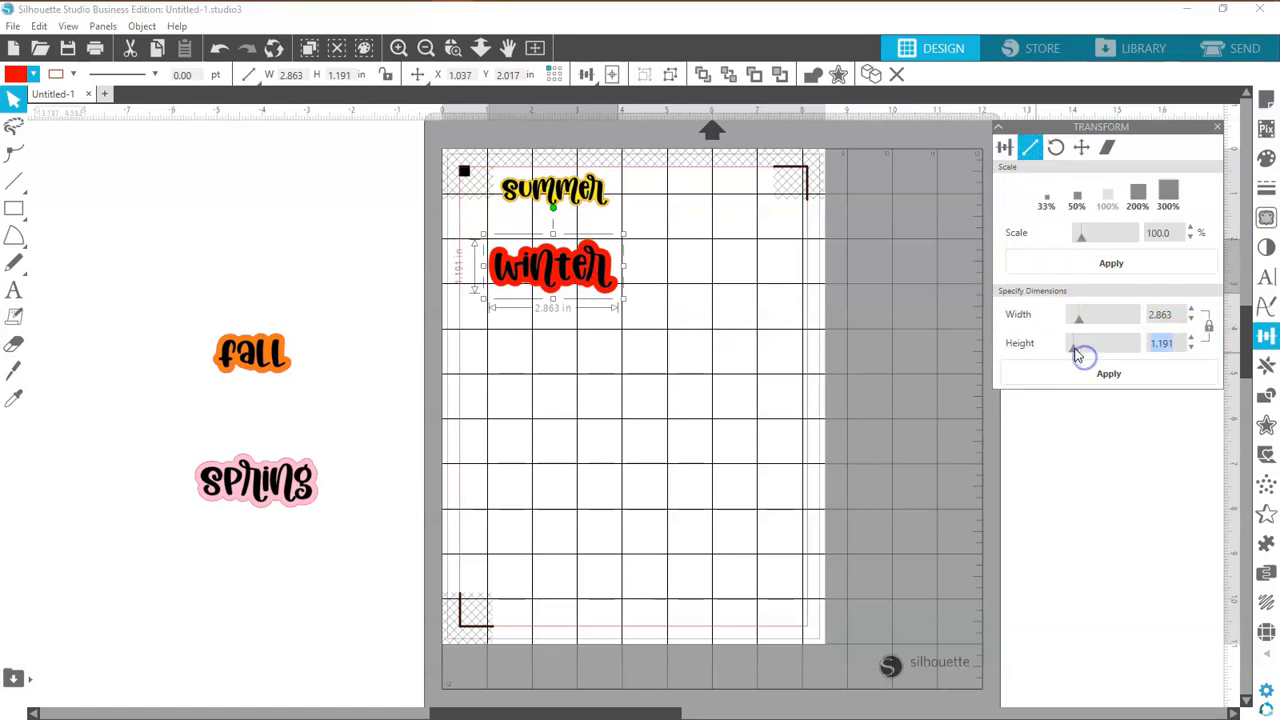
key("Return")
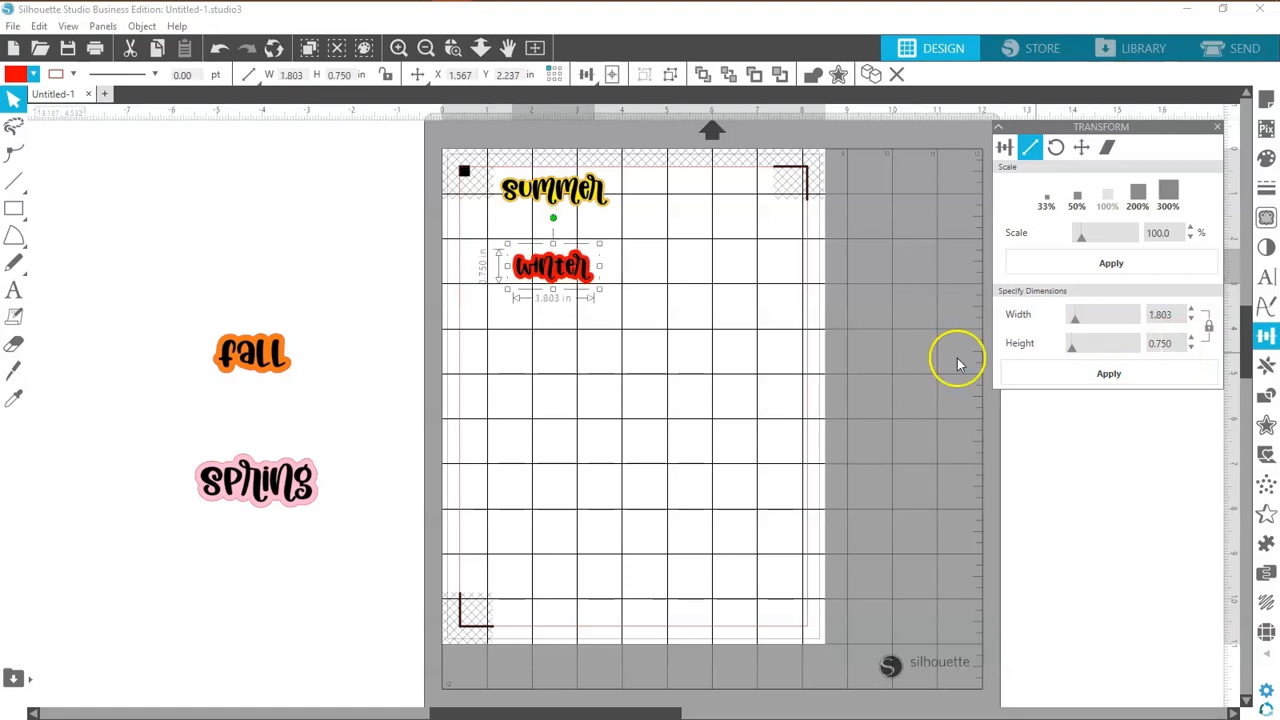
Step: Move the Fall design onto the page below Winter and scale it proportionally to 0.75 in high
left_click_drag(288, 362, 618, 366)
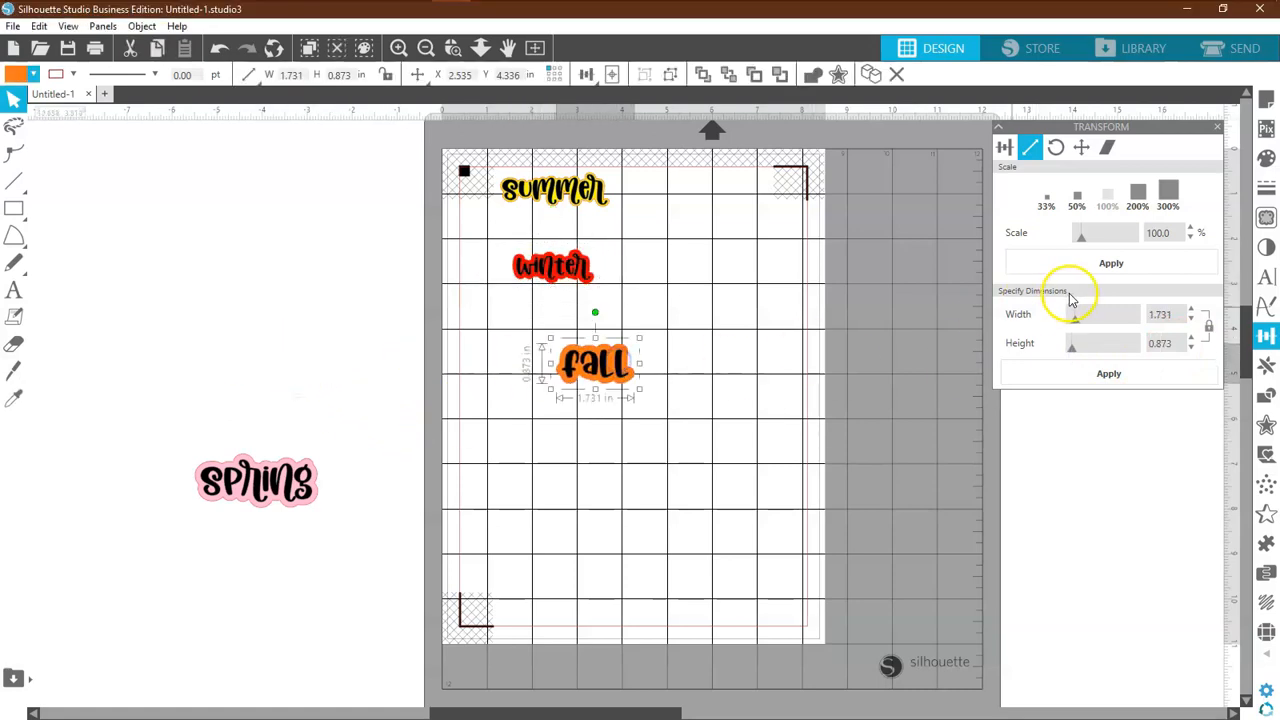
left_click(1169, 340)
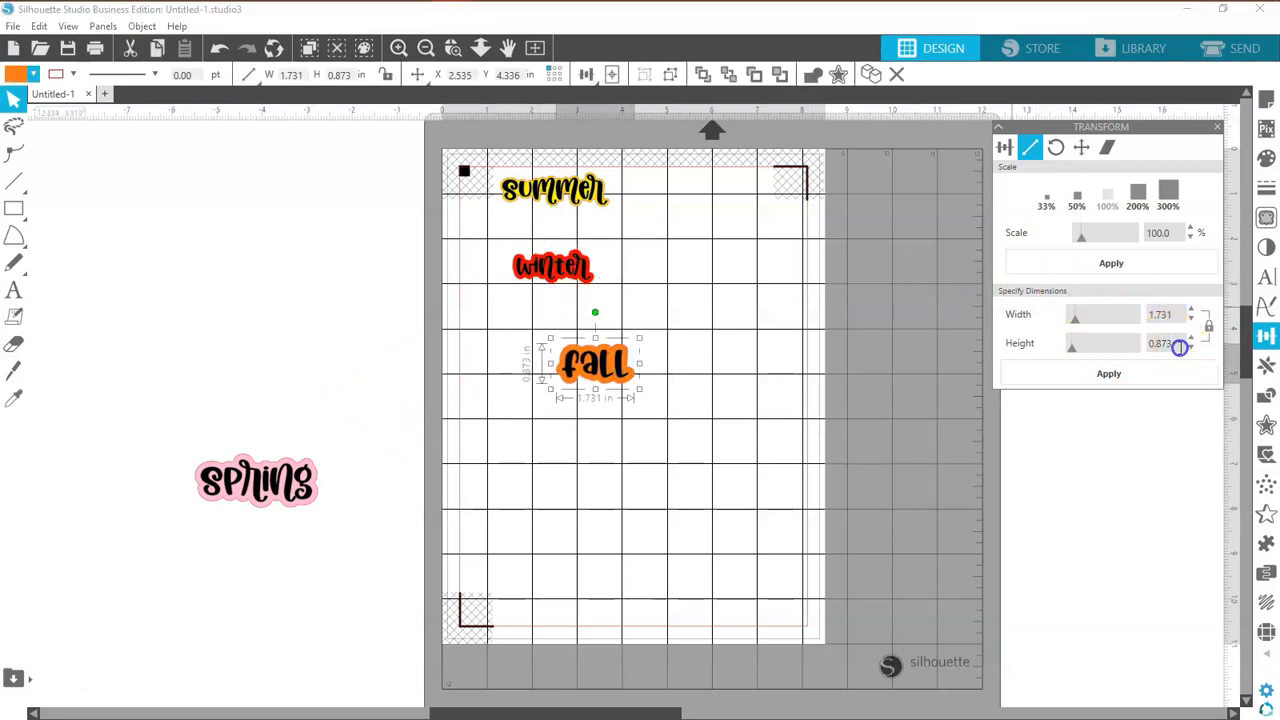
left_click(1124, 370)
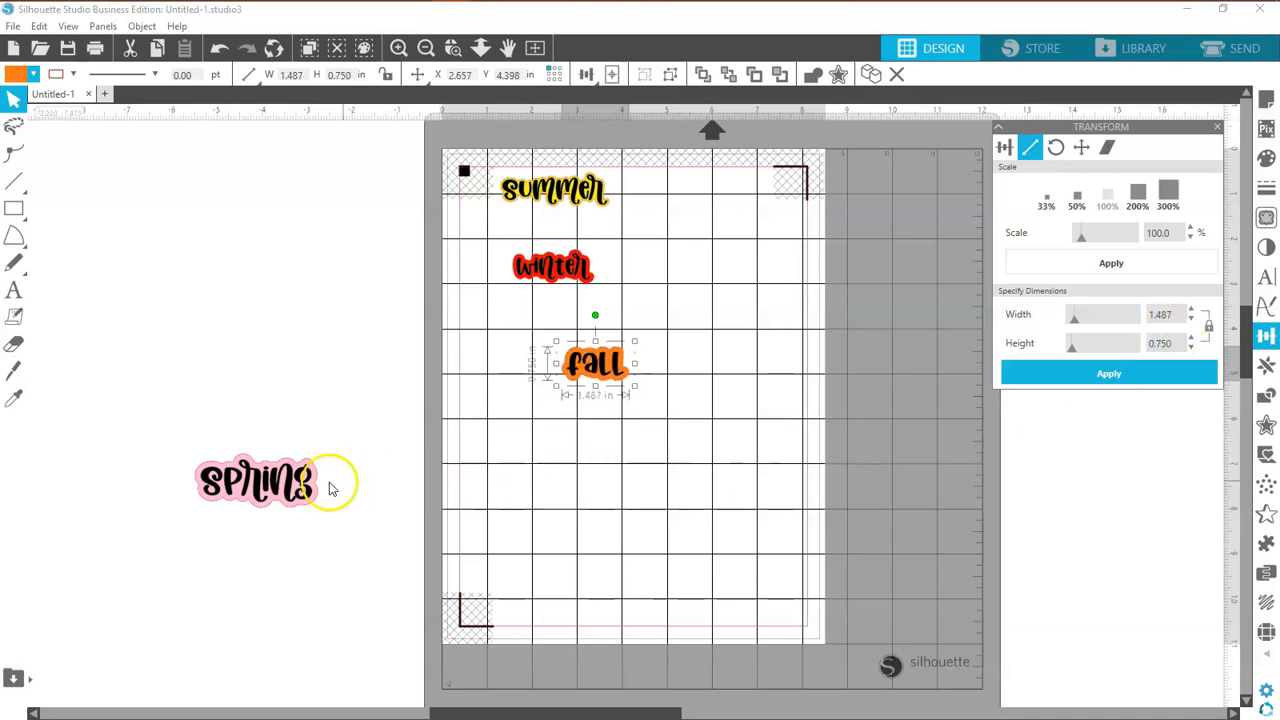
Step: Move the Spring design onto the page below Fall and scale it proportionally to 0.75 in high
left_click_drag(293, 487, 652, 507)
left_click(1158, 343)
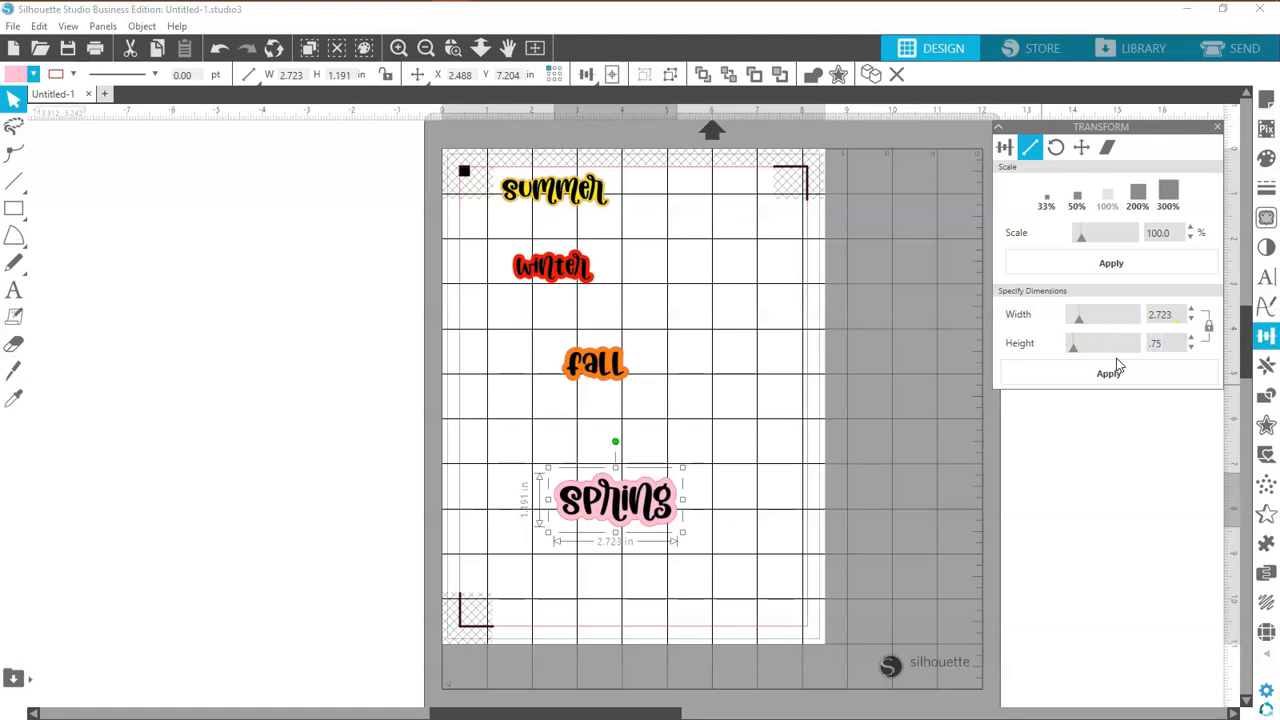
left_click(1112, 370)
Step: Arrange the Fall, Spring and Winter designs in that order in a spaced column below Summer along the page's left side
left_click_drag(566, 276, 711, 206)
left_click_drag(623, 366, 546, 258)
left_click_drag(614, 502, 512, 435)
left_click_drag(550, 248, 542, 285)
left_click_drag(646, 207, 479, 550)
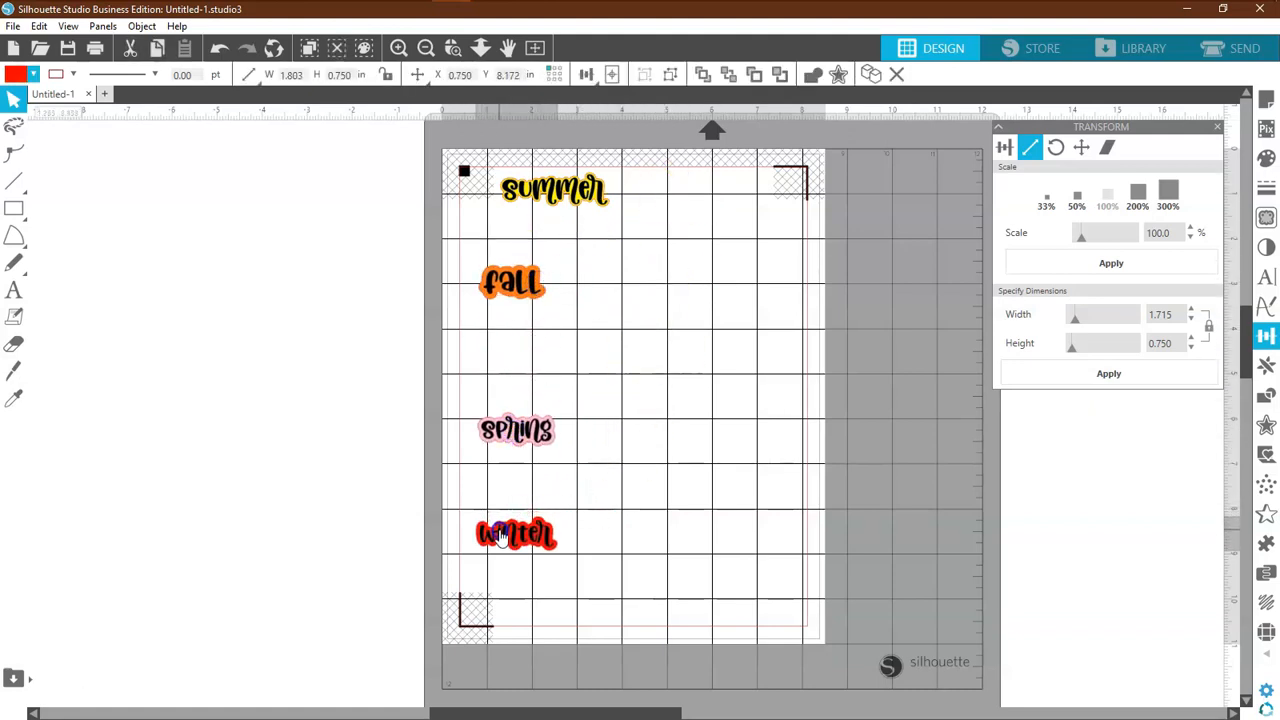
left_click_drag(526, 284, 540, 276)
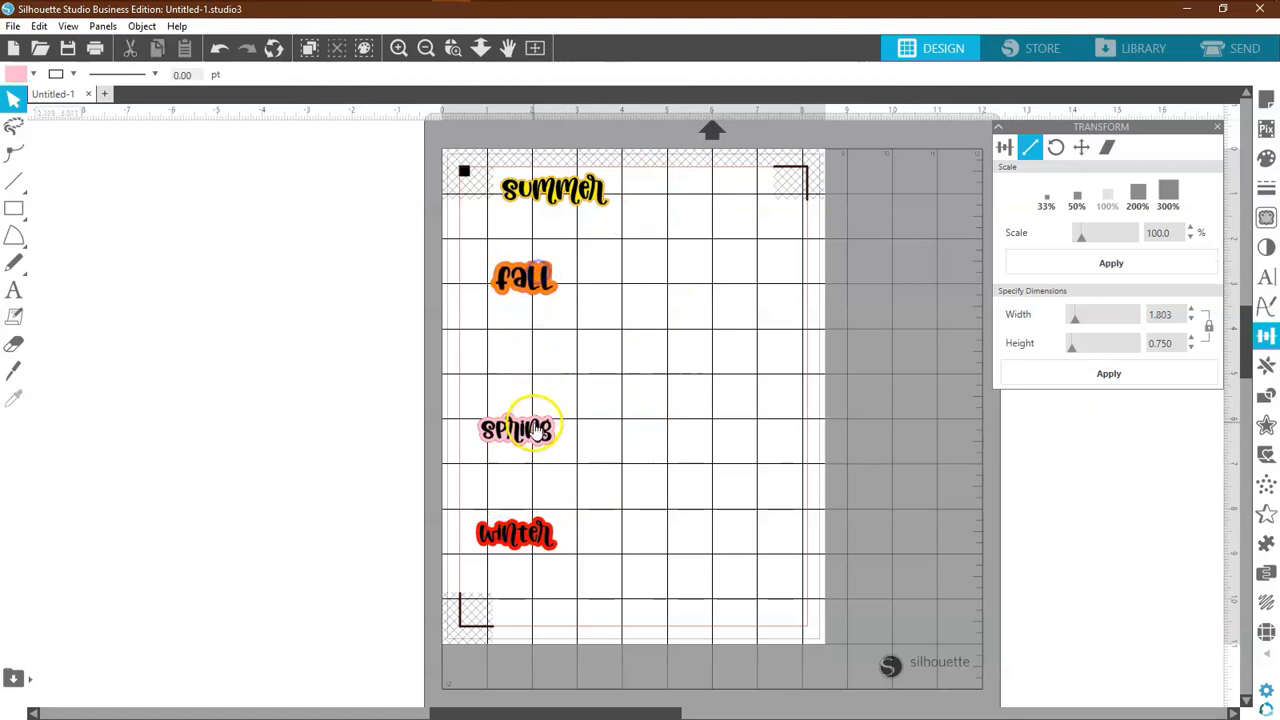
left_click_drag(531, 423, 540, 404)
left_click_drag(520, 539, 527, 530)
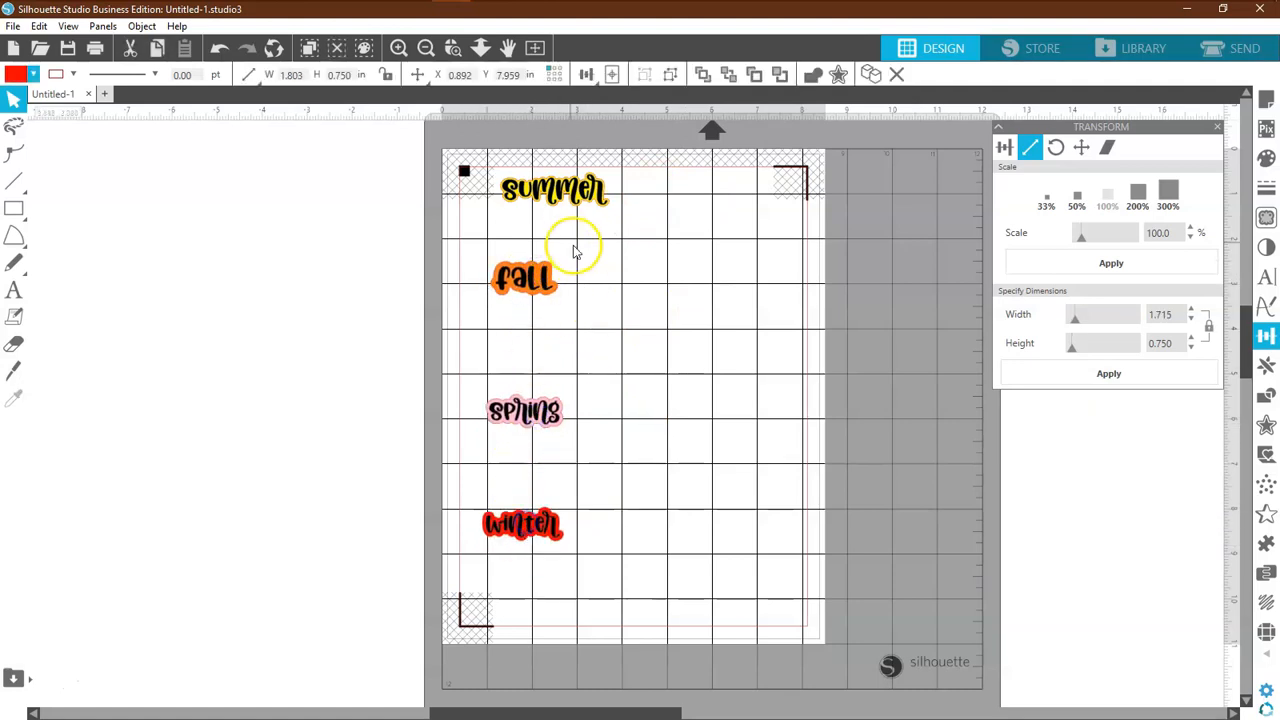
Step: Move the Fall design beside Summer and duplicate Summer downward to make a column of six
left_click_drag(528, 278, 686, 197)
left_click(586, 198)
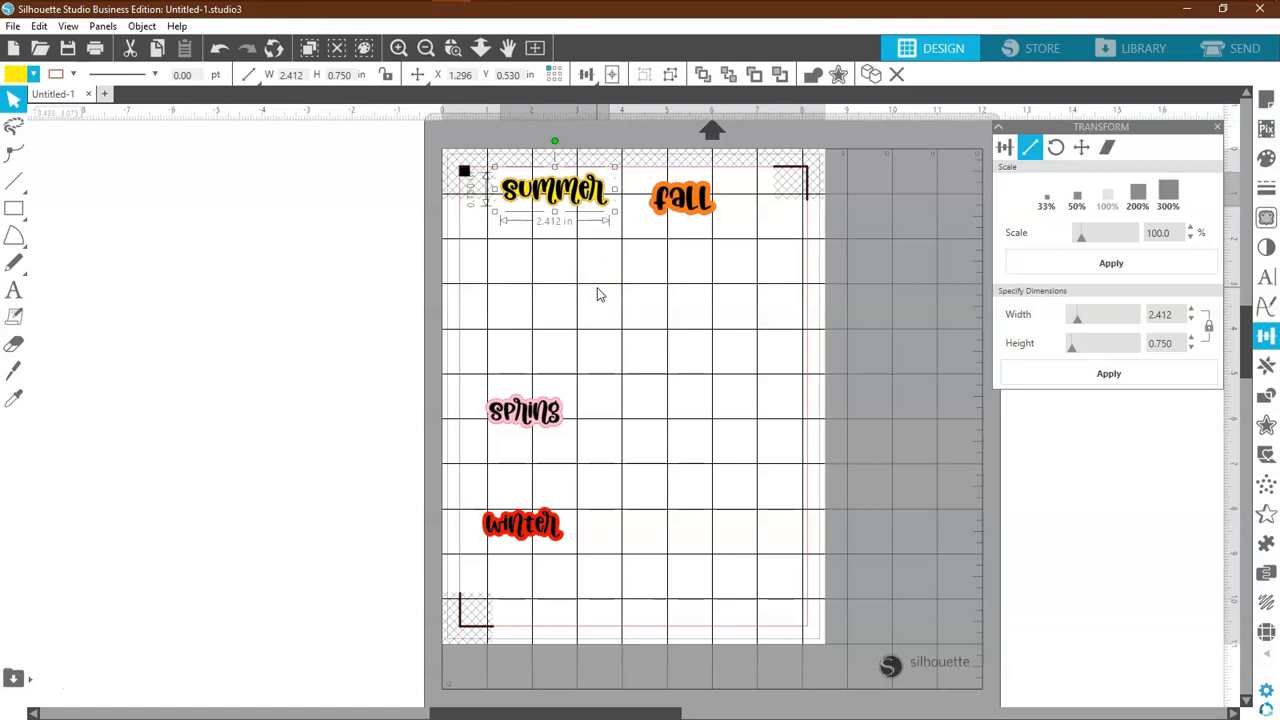
key("ctrl+d")
key("ctrl+d")
key("ctrl+d")
key("ctrl+d")
key("ctrl+d")
key("ctrl+d")
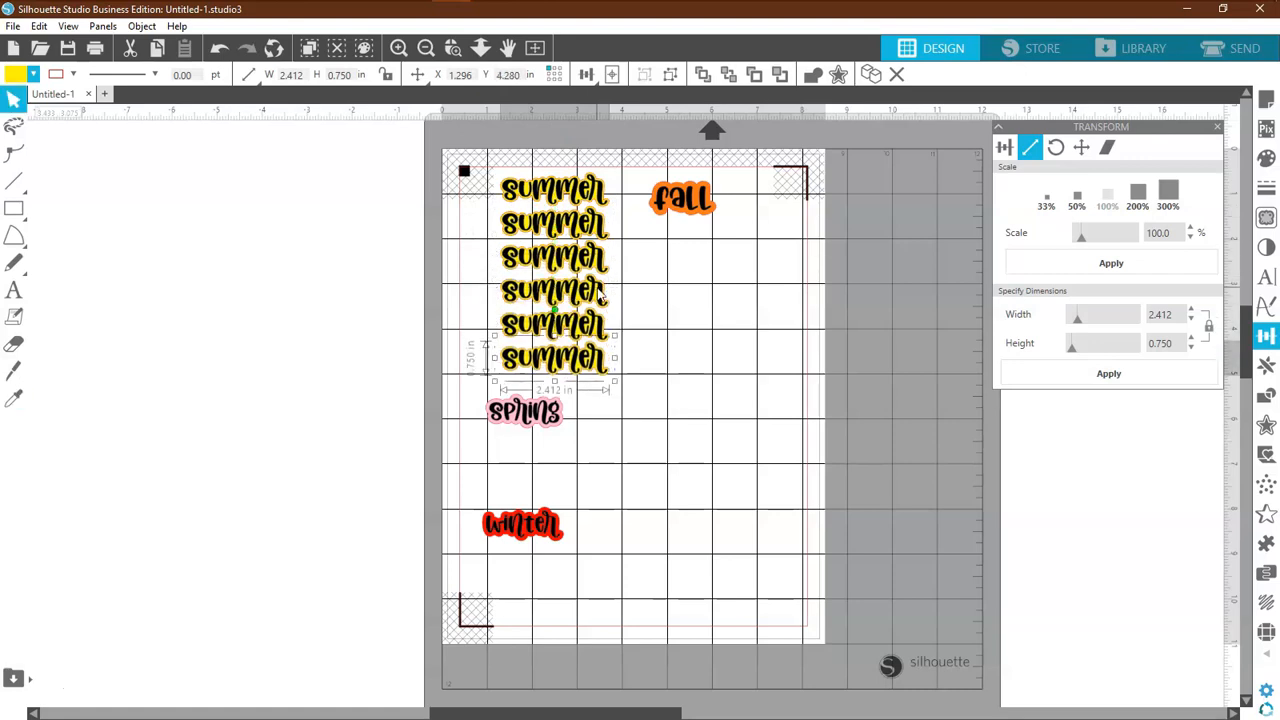
Step: Move the Spring design out of the Summer column and shift the lowest Summer copy down to sit just above Winter
left_click_drag(508, 414, 657, 454)
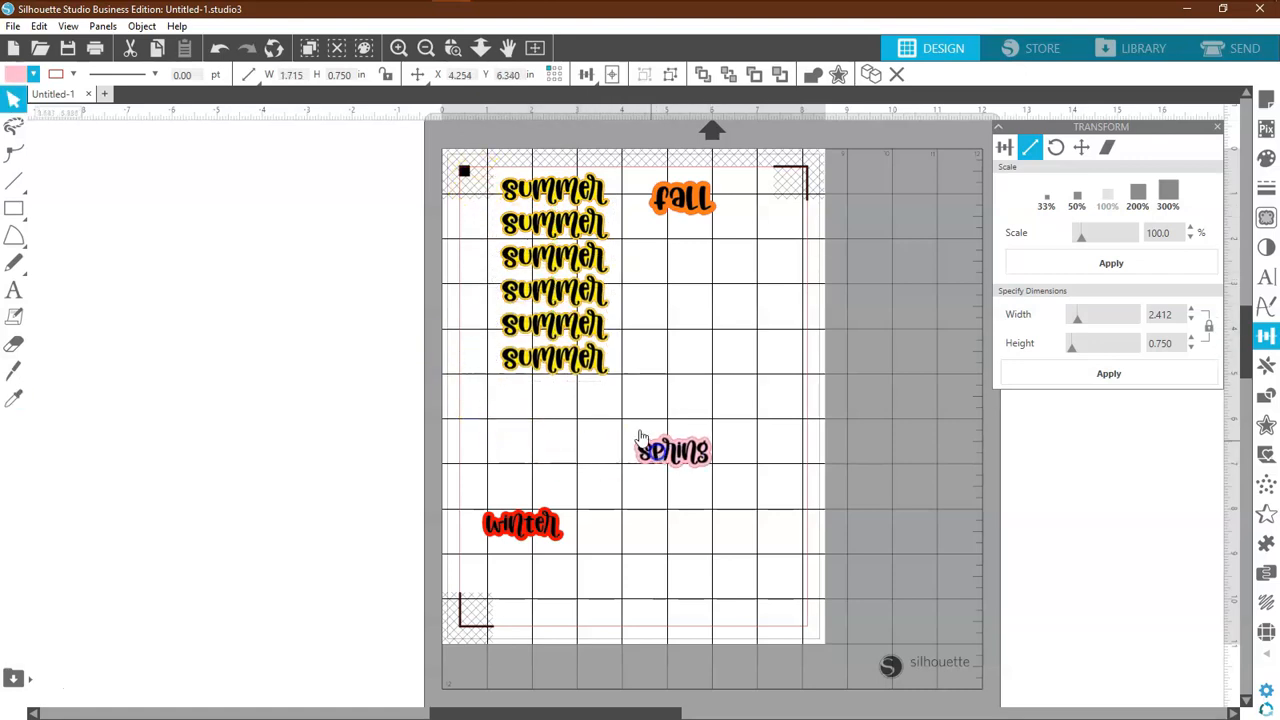
key("Down")
key("Down")
key("Down")
key("Down")
key("Down")
key("Down")
key("Down")
key("Down")
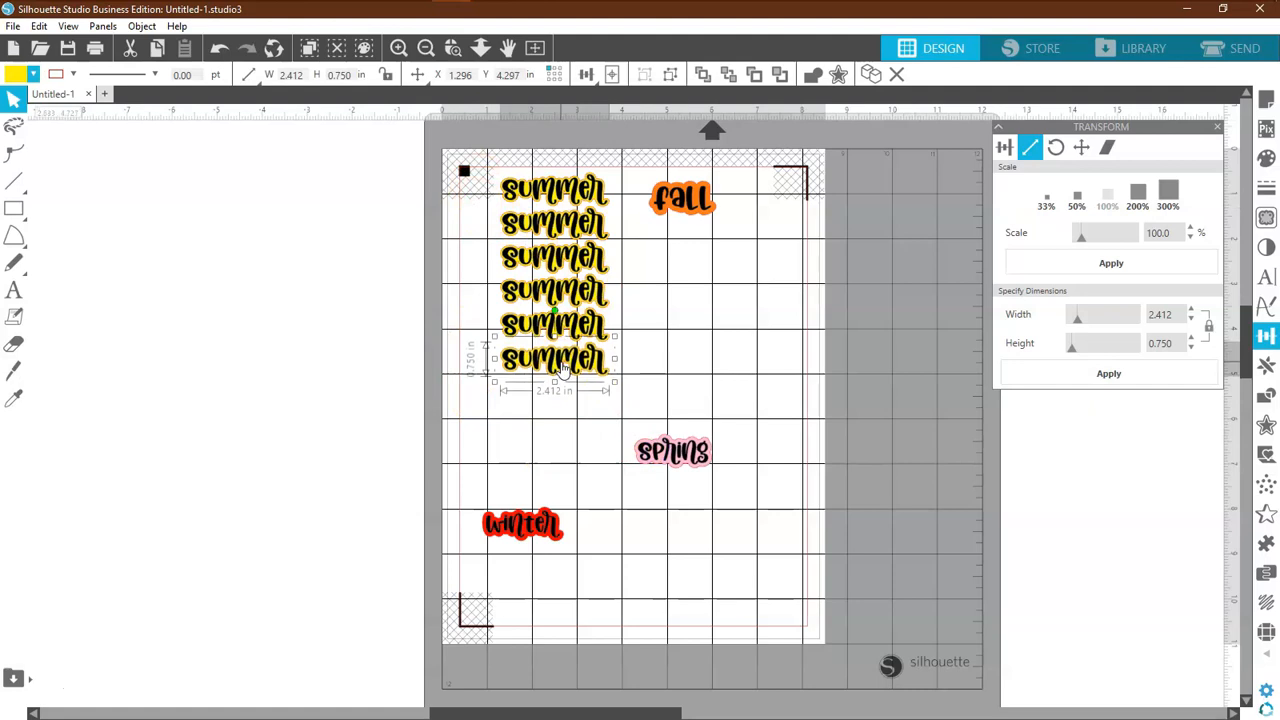
key("Down")
key("Down")
key("Down")
key("Down")
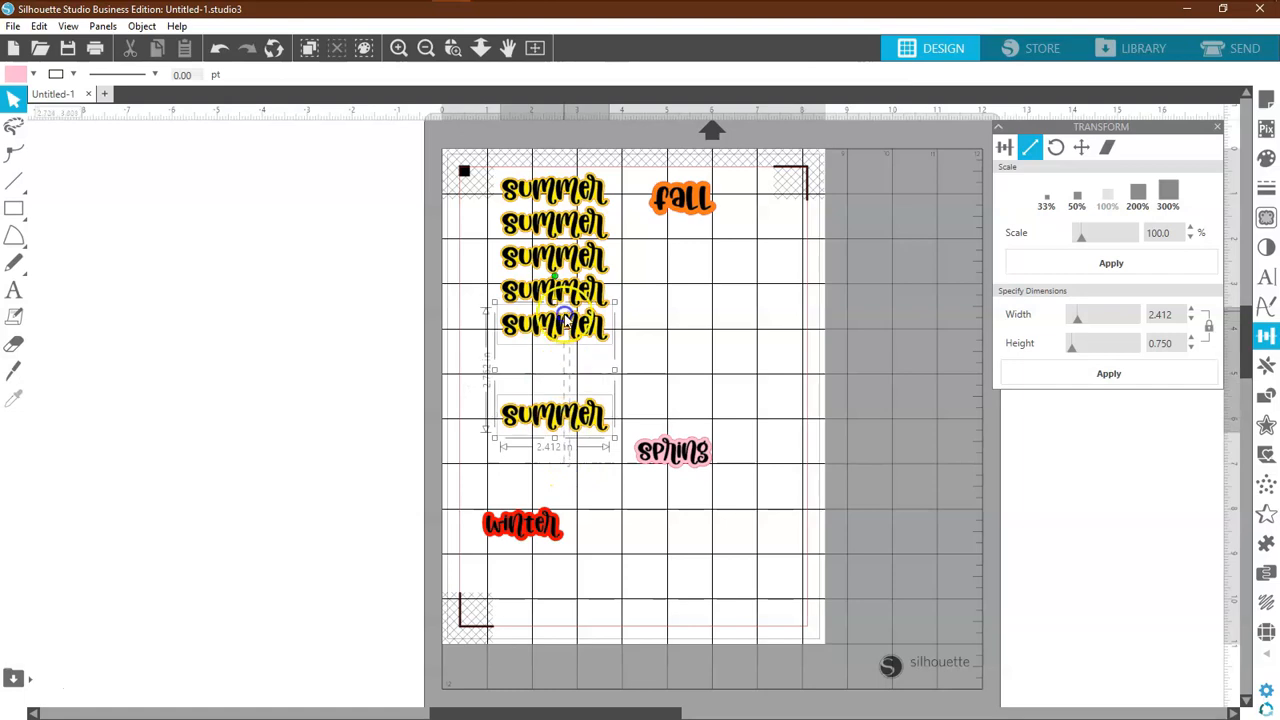
Step: Select all six Summer designs and space them evenly in the vertical direction
left_click(570, 196, "shift")
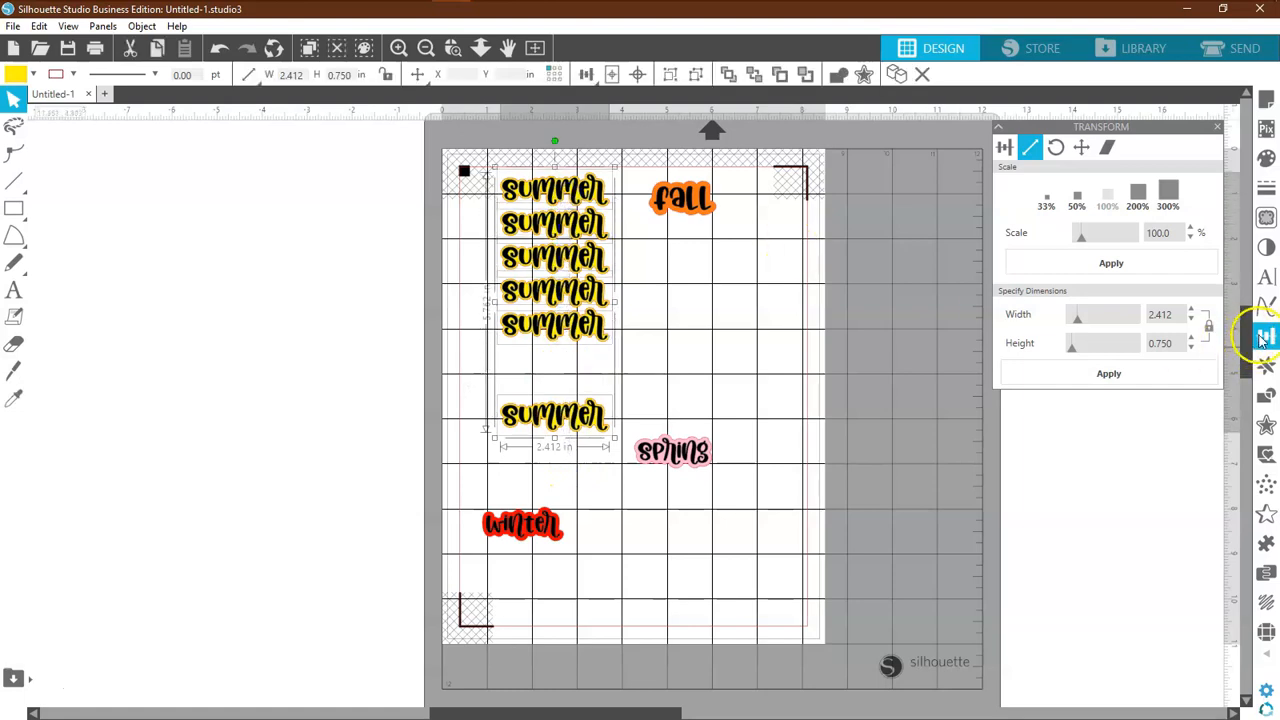
left_click(1005, 147)
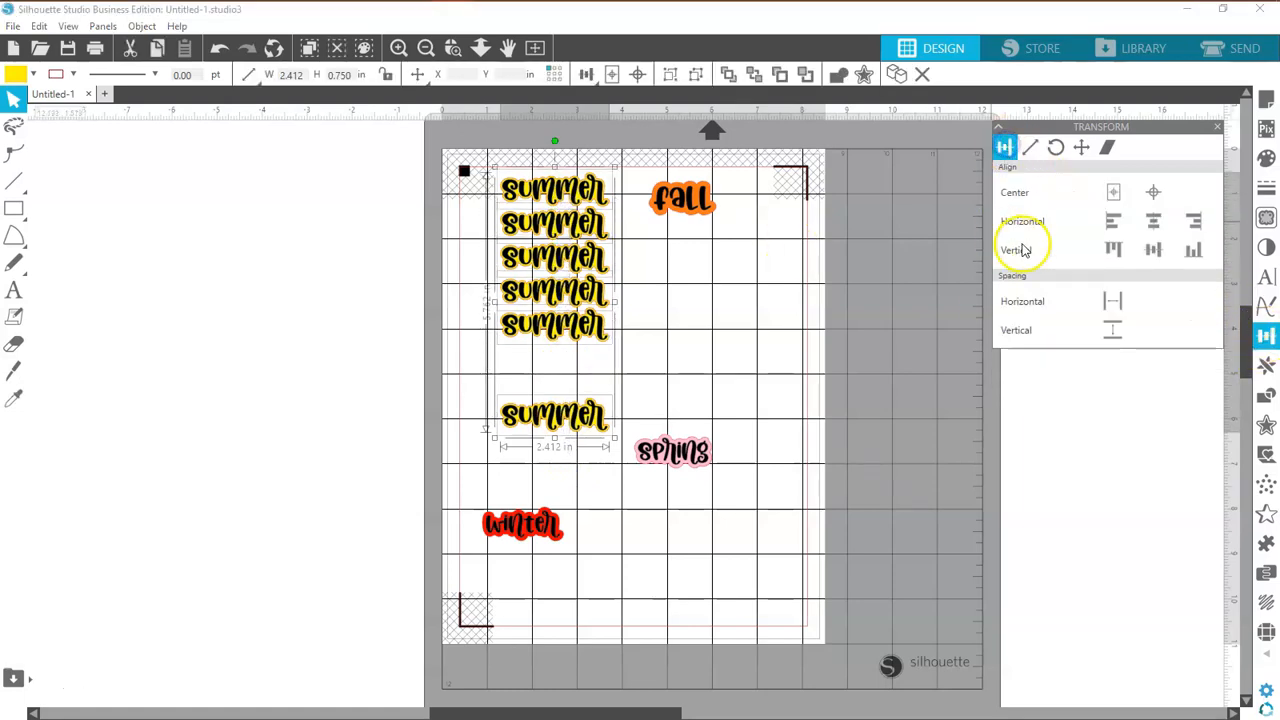
left_click(1112, 332)
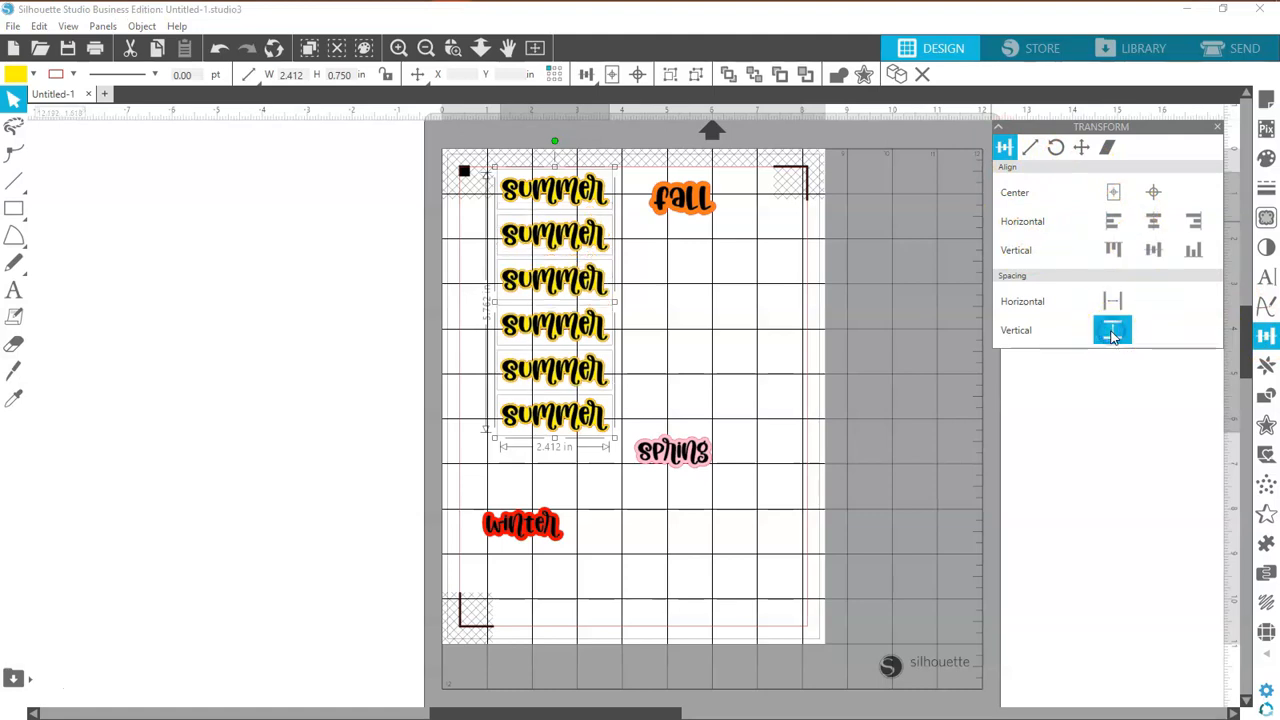
Step: Group the six Summer designs and move the group toward the page's left margin, to about X 0.57 in, Y 1.10 in
right_click(537, 427)
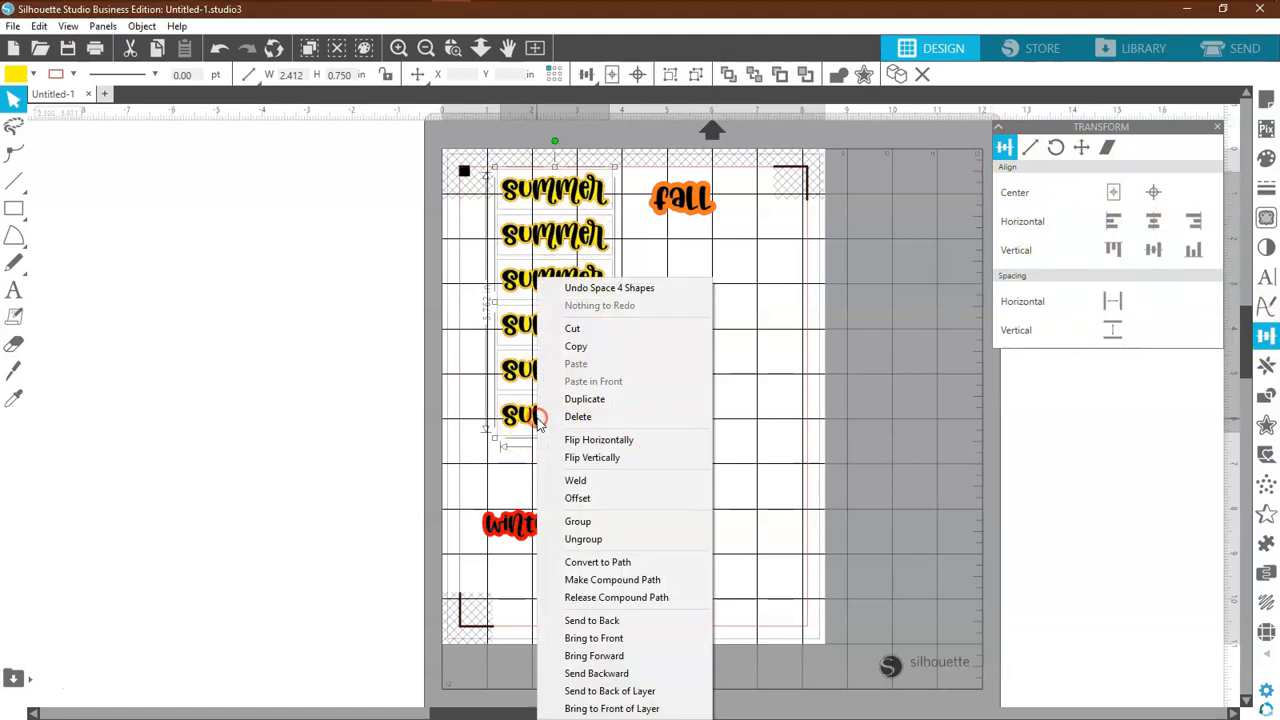
left_click(571, 522)
left_click_drag(567, 421, 535, 447)
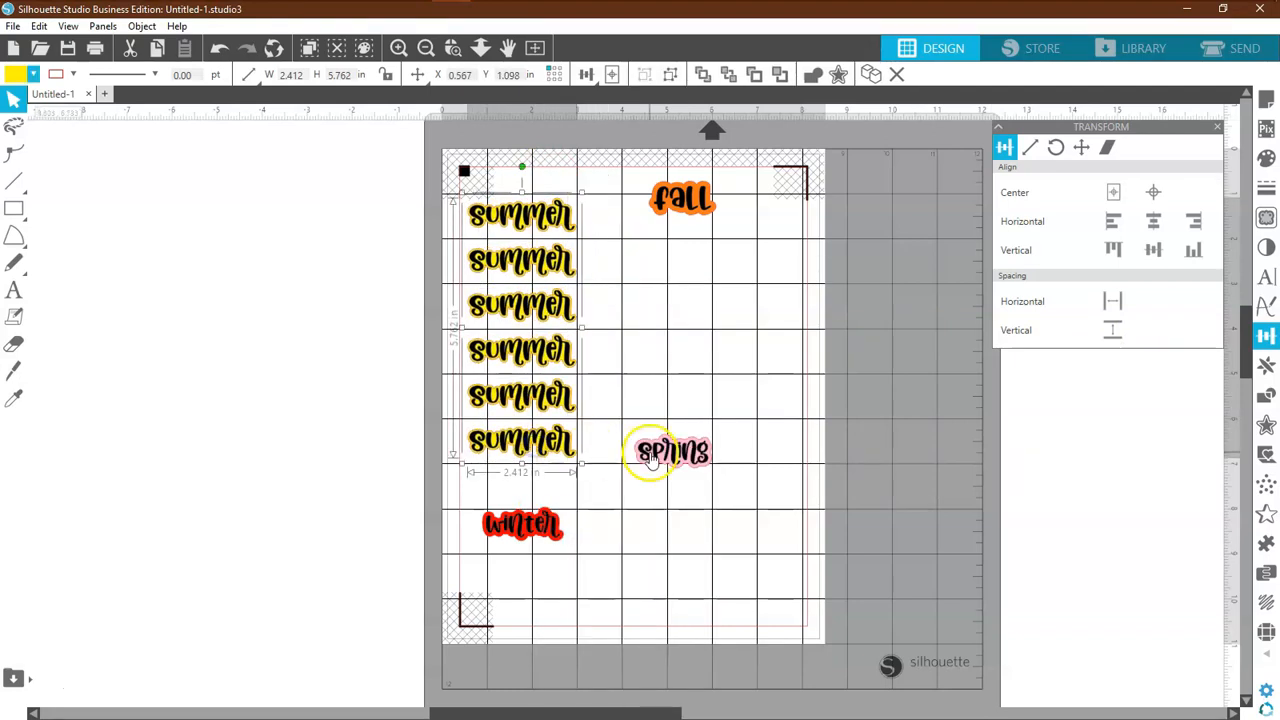
Step: Arrange the Fall, Spring and Winter designs in that order in a second column beside the Summer group
left_click_drag(651, 457, 683, 411)
left_click(680, 195)
left_click_drag(680, 191, 692, 195)
left_click_drag(539, 513, 616, 519)
left_click_drag(712, 193, 660, 210)
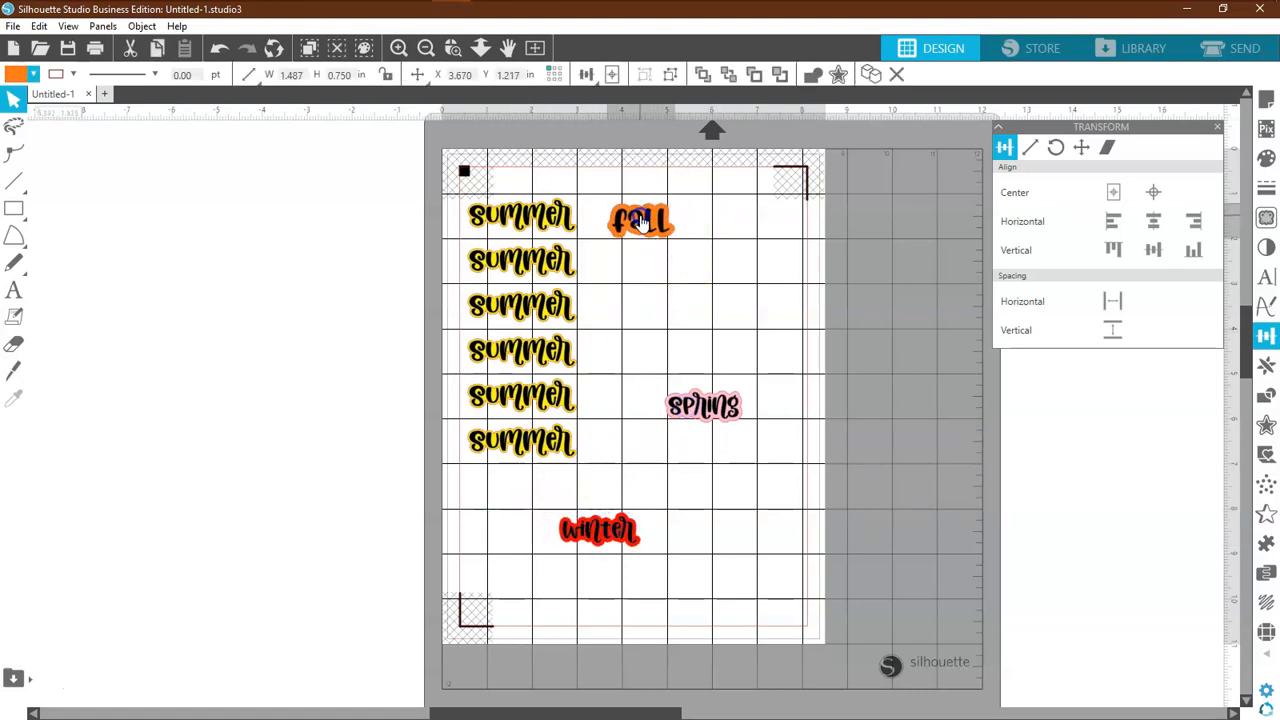
left_click_drag(696, 414, 630, 286)
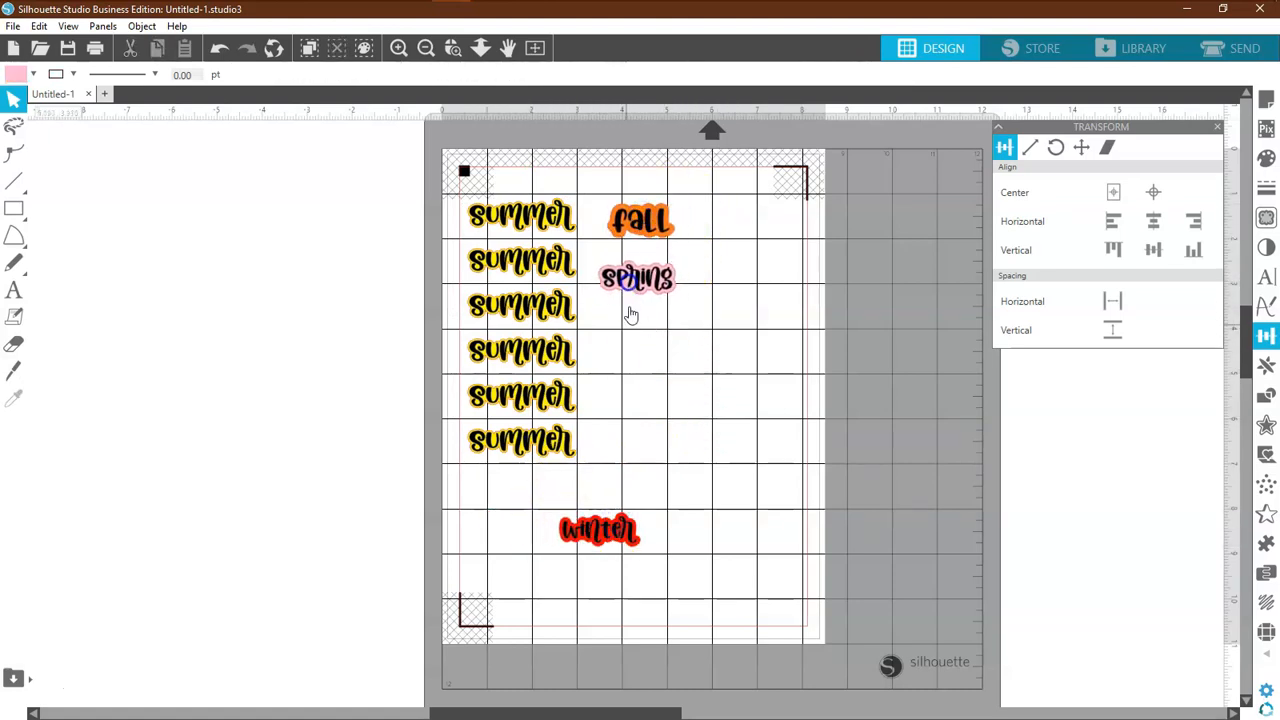
left_click_drag(605, 539, 652, 340)
left_click(654, 350)
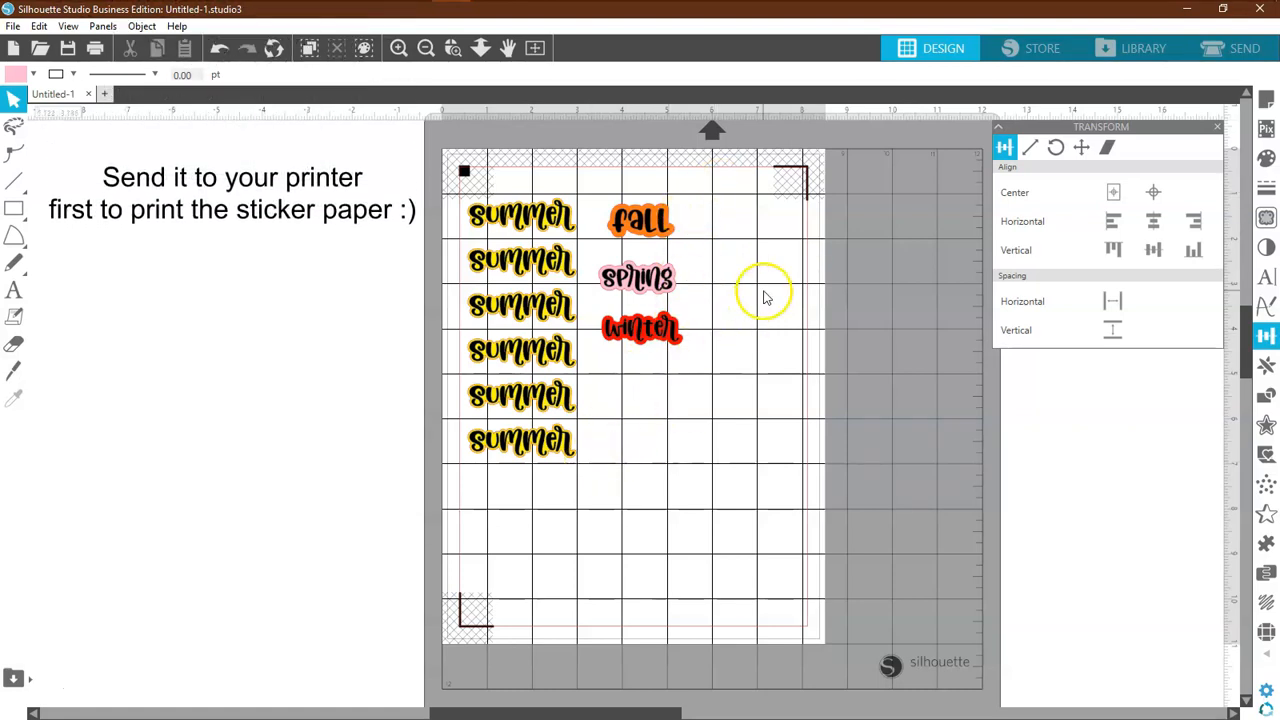
Step: Set up the send job by line color, keeping RGB (255,0,0) enabled for cutting and disabling RGB (64,64,64)
left_click(1234, 50)
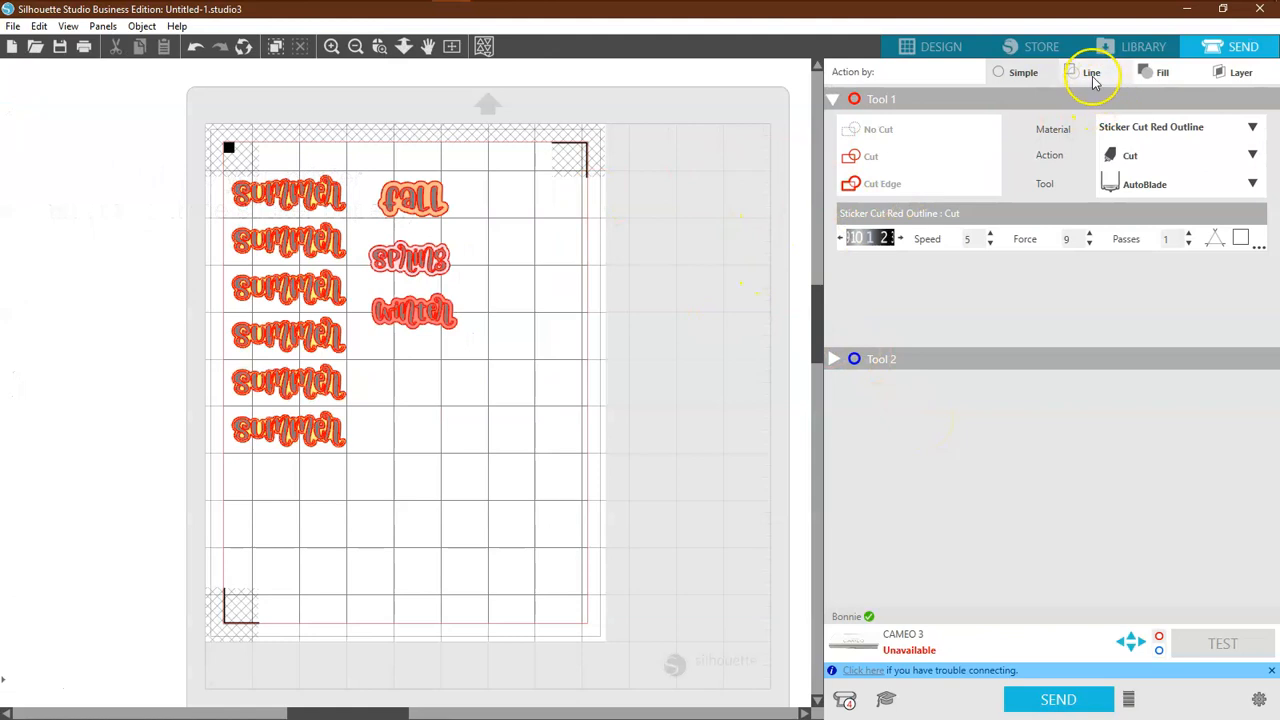
left_click(331, 46)
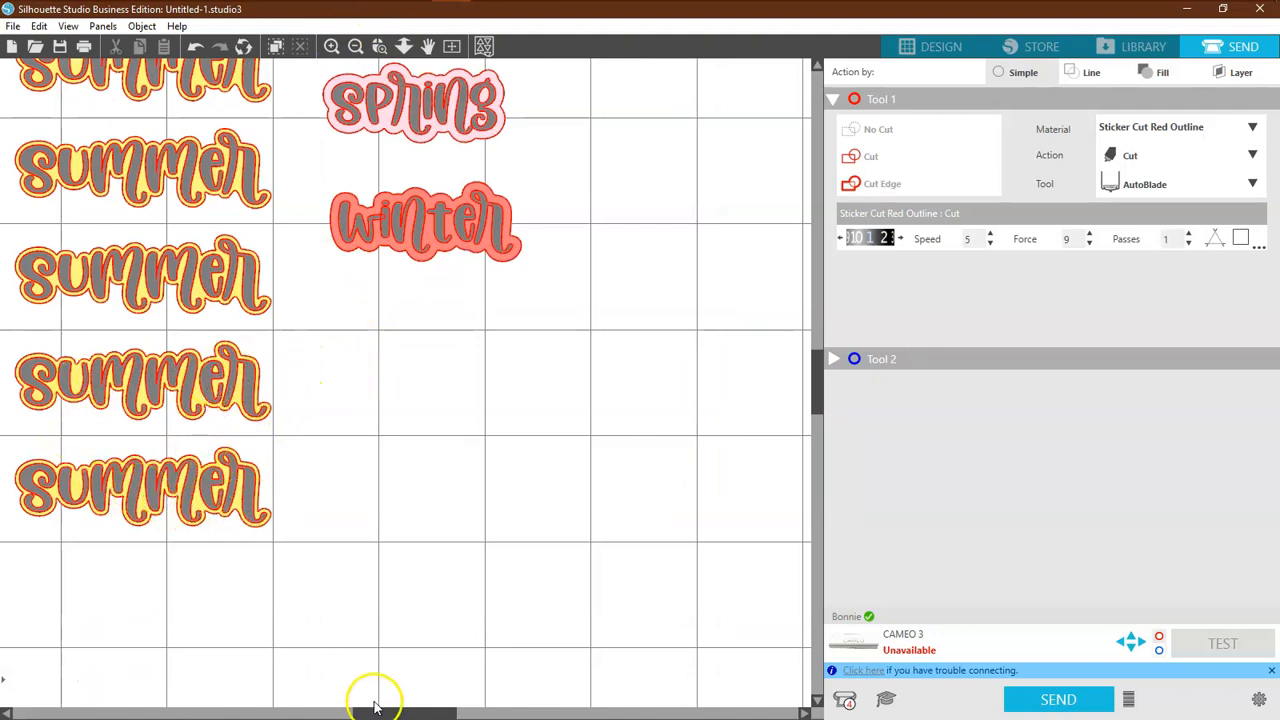
left_click_drag(372, 716, 339, 714)
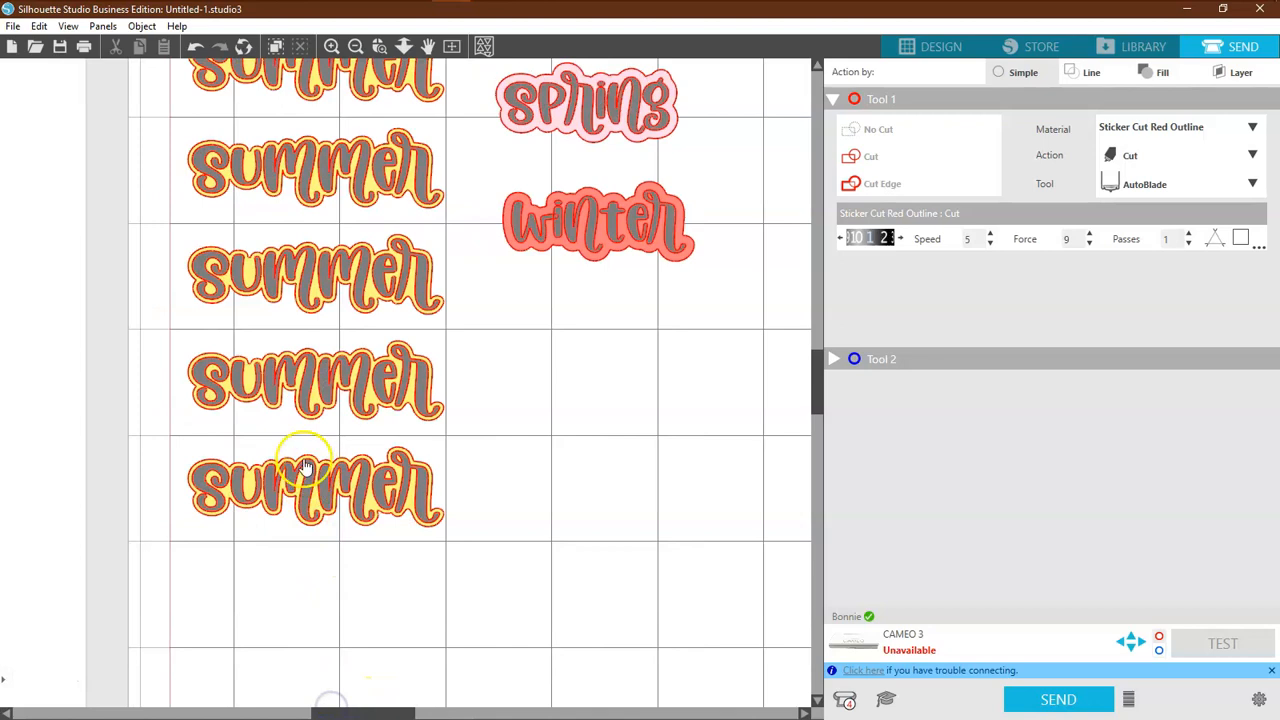
left_click(1094, 75)
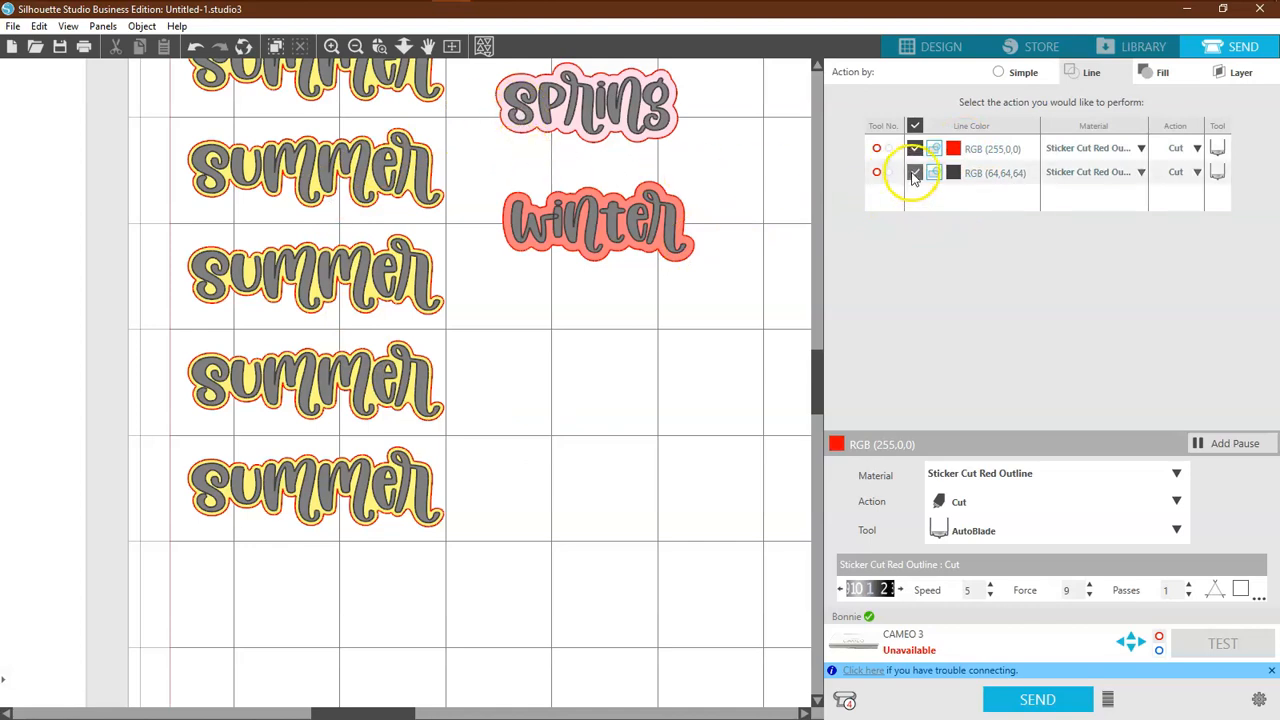
left_click(914, 173)
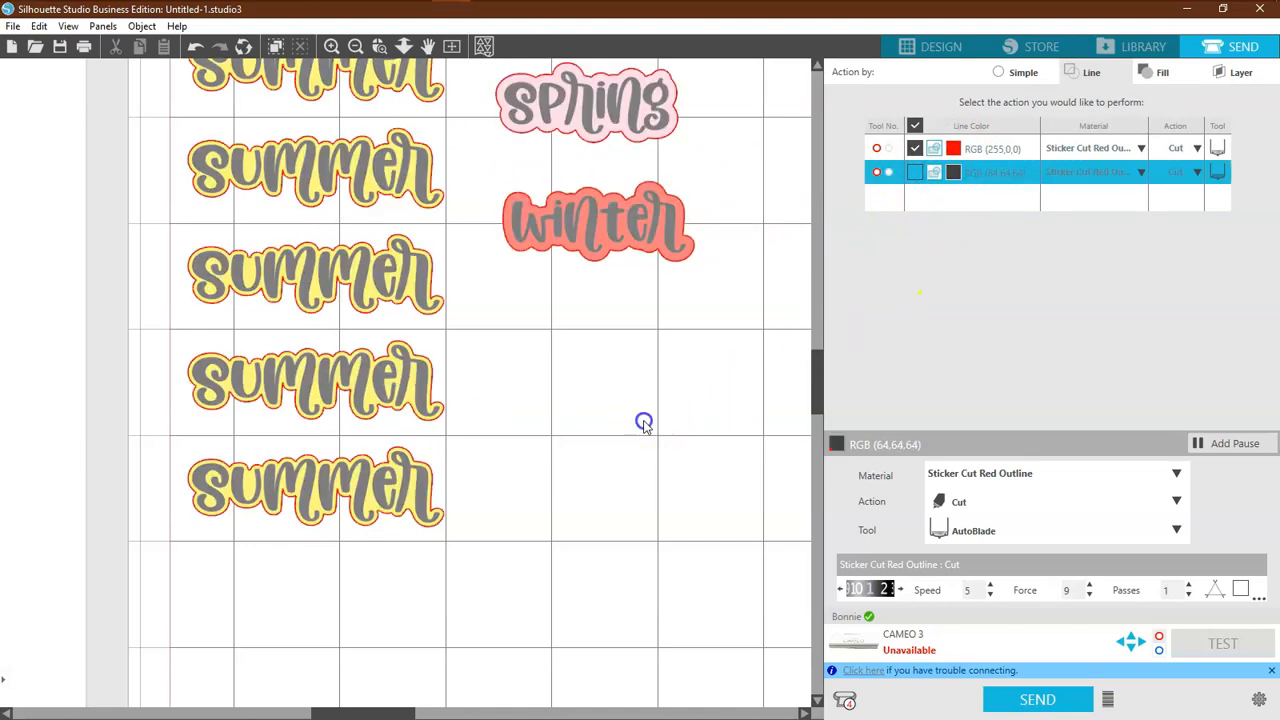
scroll(643, 425, "up", 3)
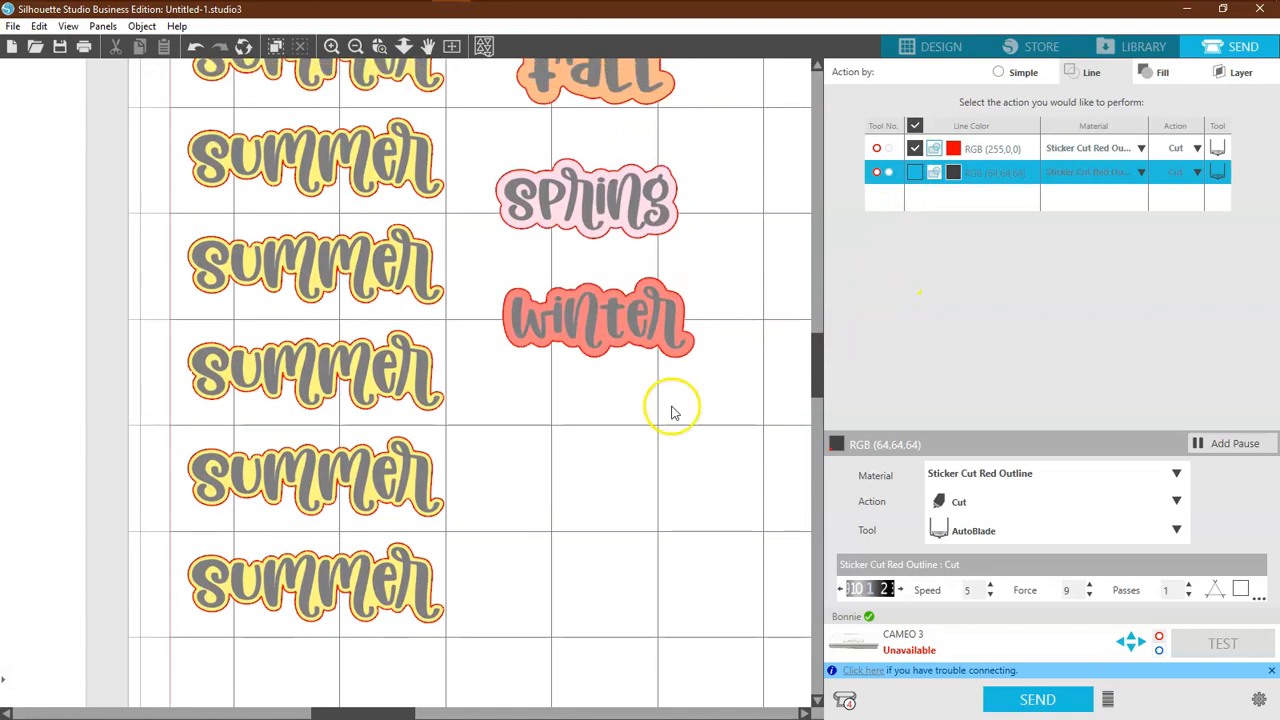
left_click(1083, 148)
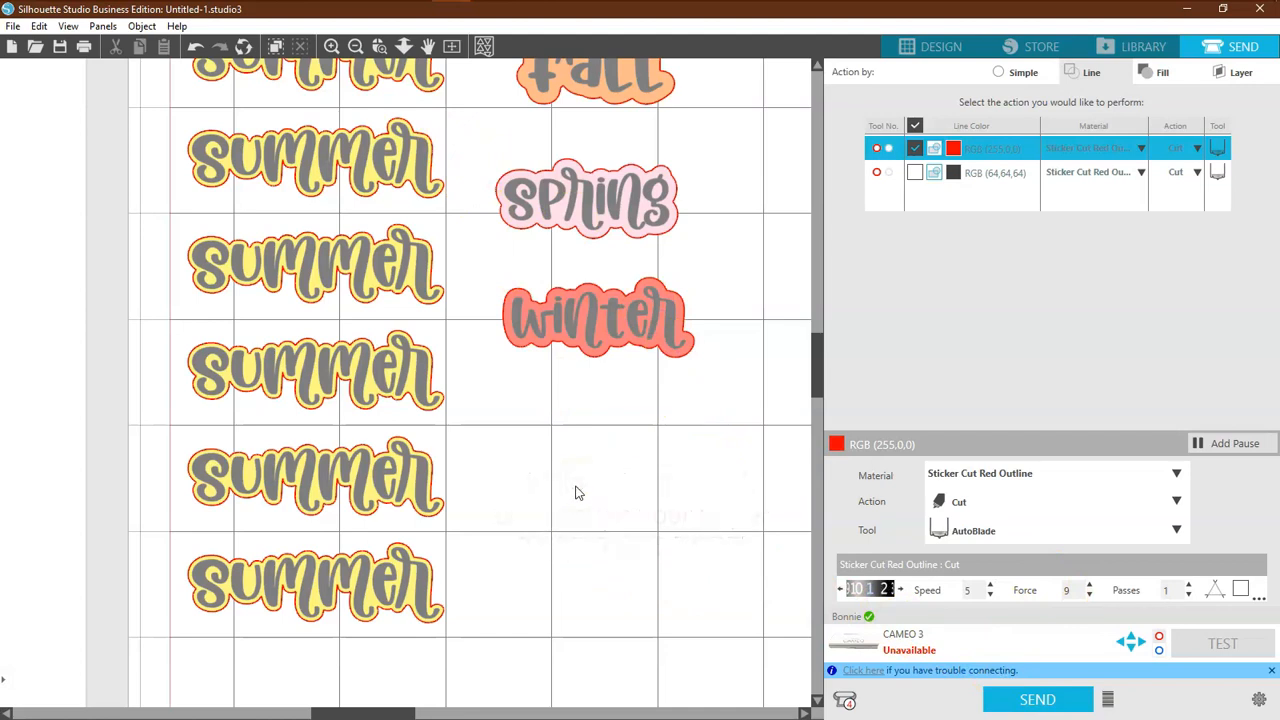
left_click_drag(818, 372, 825, 340)
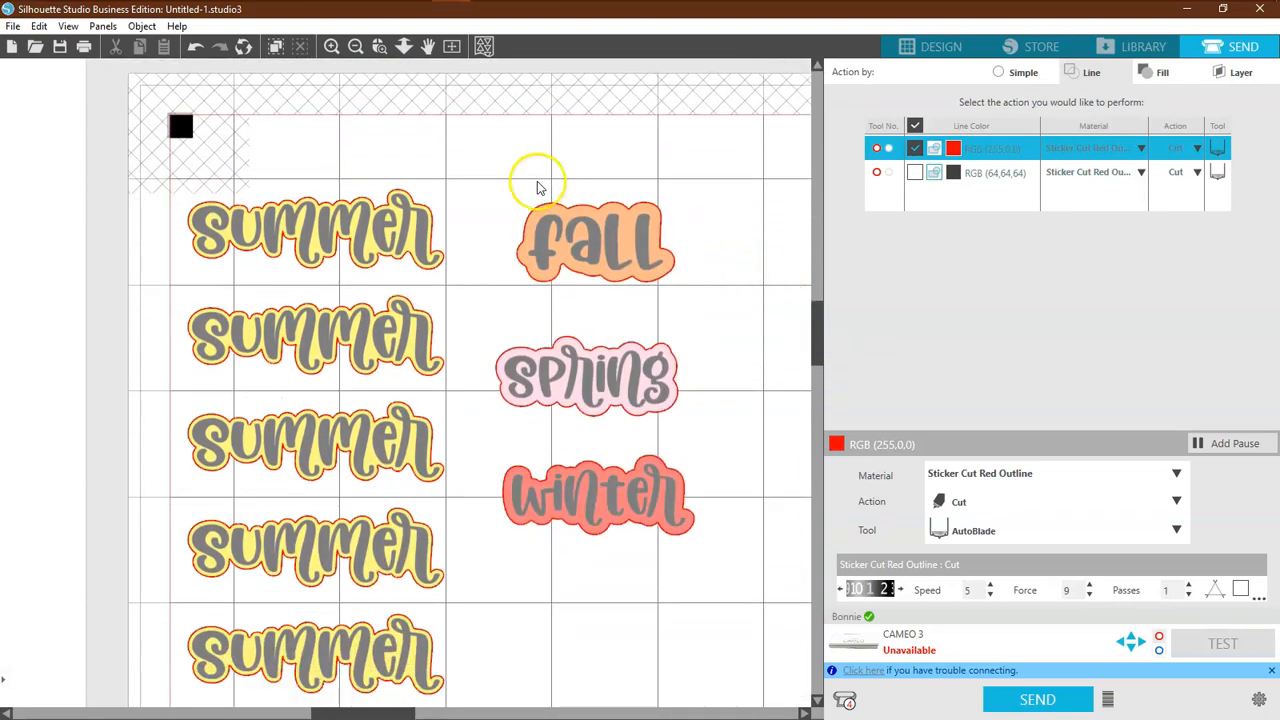